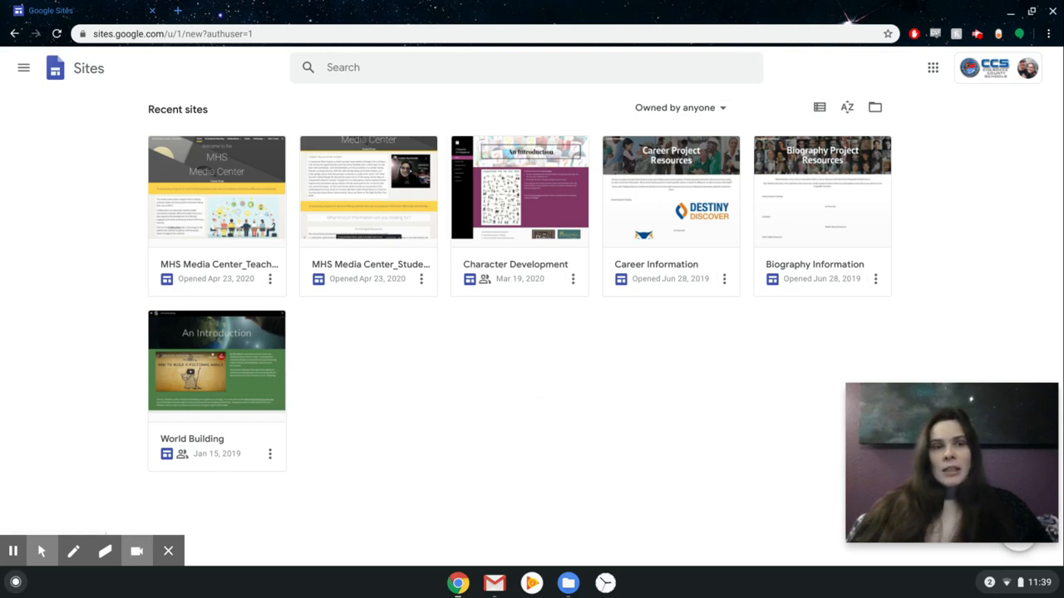
- Go back to Classic Sites and close the original new Google Sites browser tab
{"action": "left_click", "coordinate": [168, 551]}
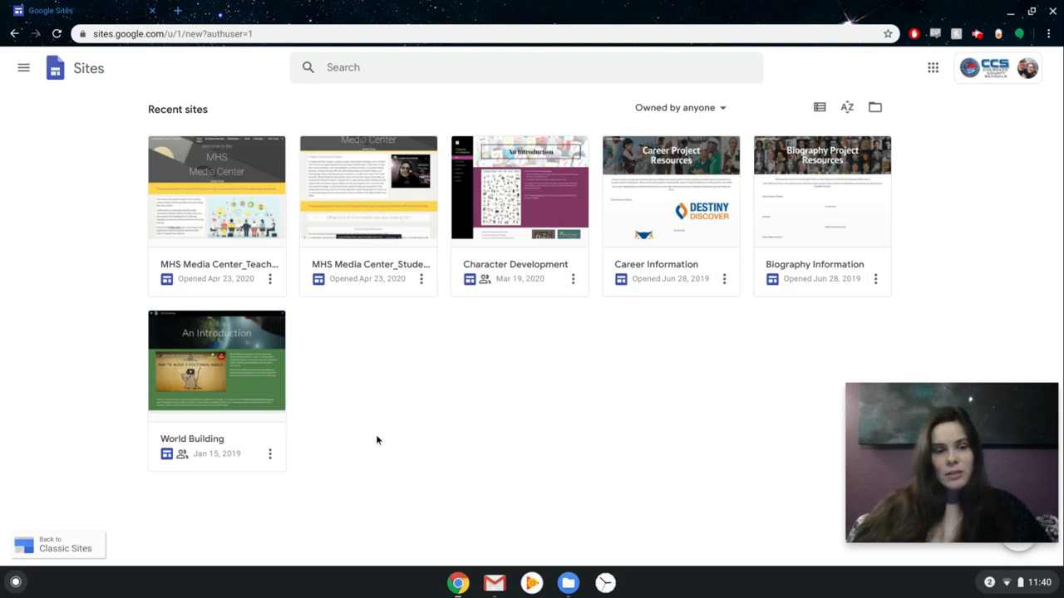
{"action": "left_click", "coordinate": [93, 552]}
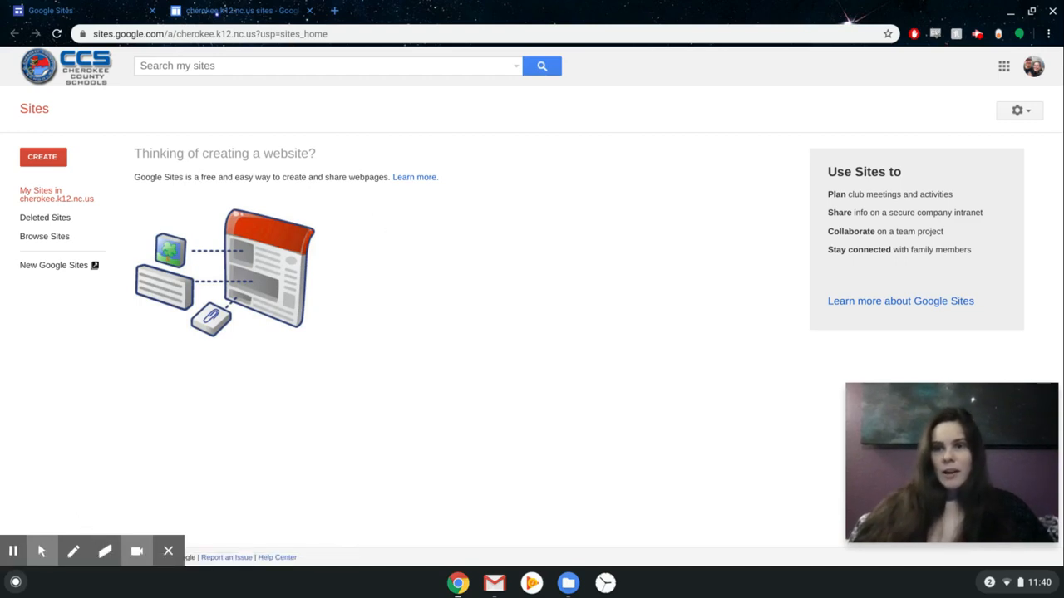
{"action": "left_click", "coordinate": [93, 7]}
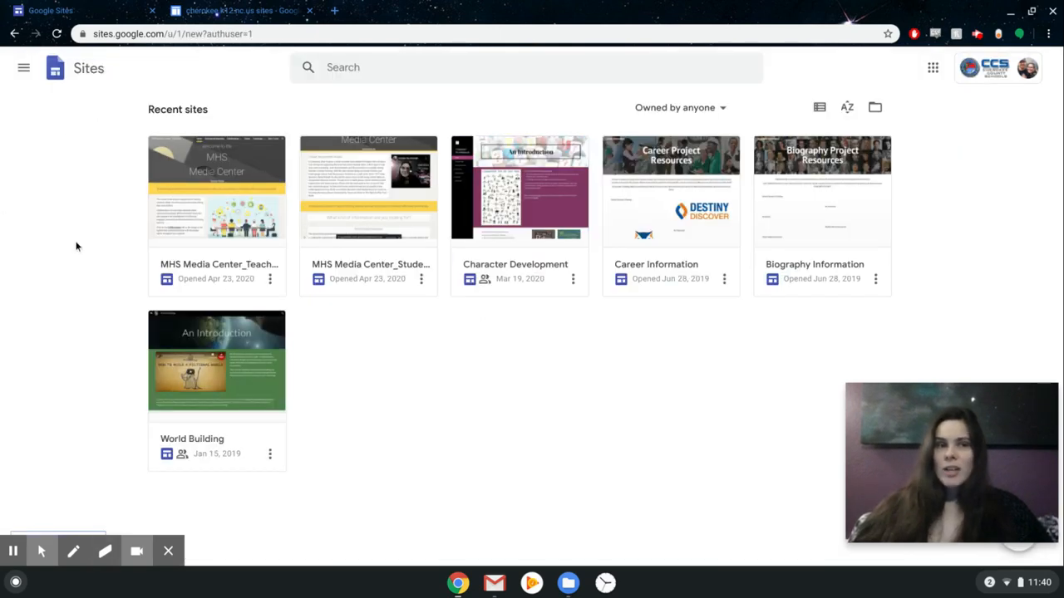
{"action": "left_click", "coordinate": [152, 10]}
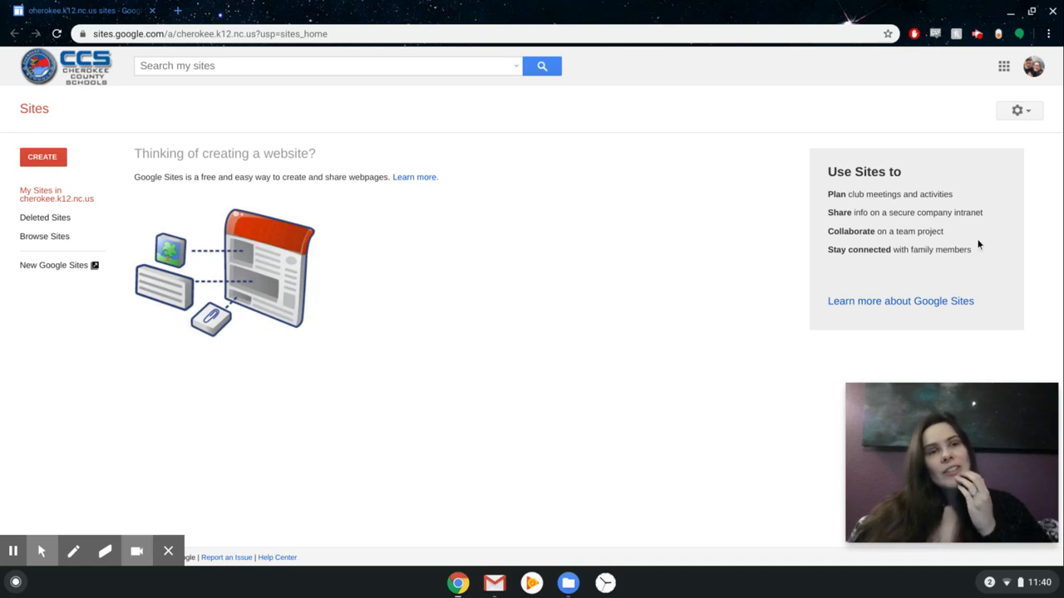
- Open Sites through the list of Google apps
{"action": "left_click", "coordinate": [1003, 72]}
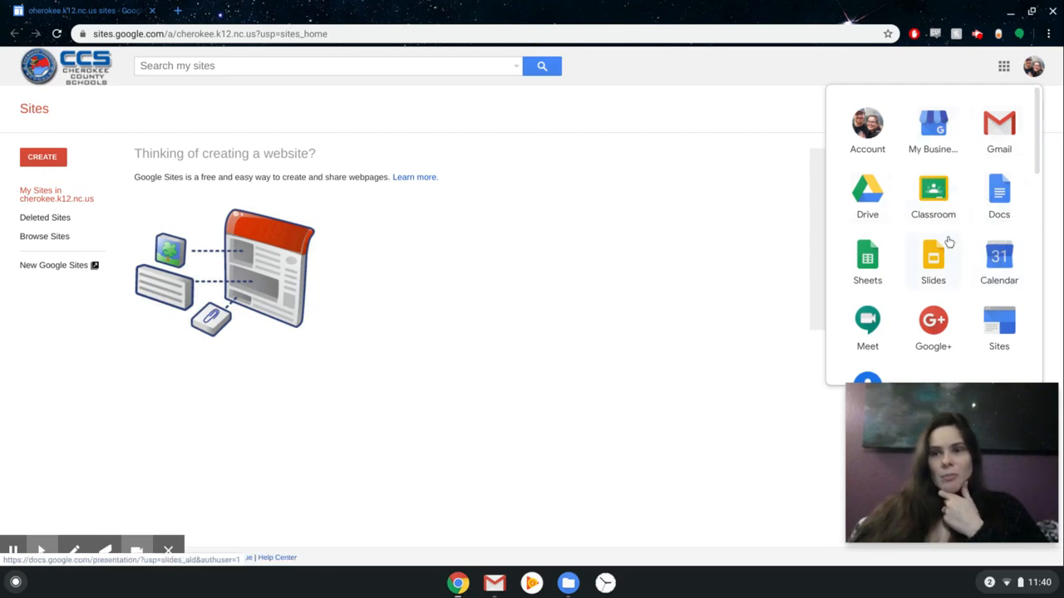
{"action": "left_click", "coordinate": [1006, 332]}
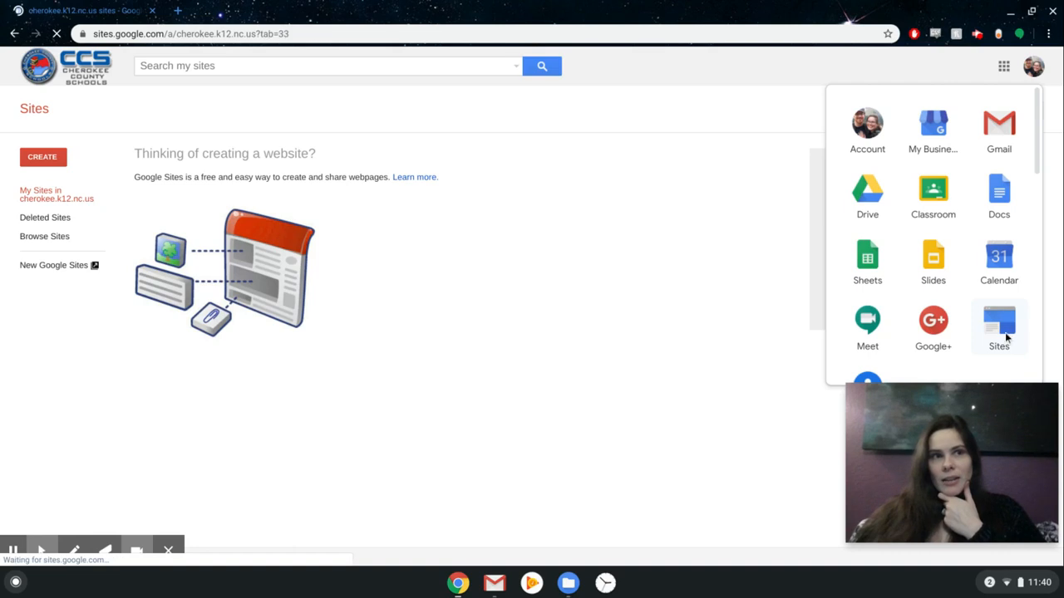
{"action": "left_click", "coordinate": [372, 325]}
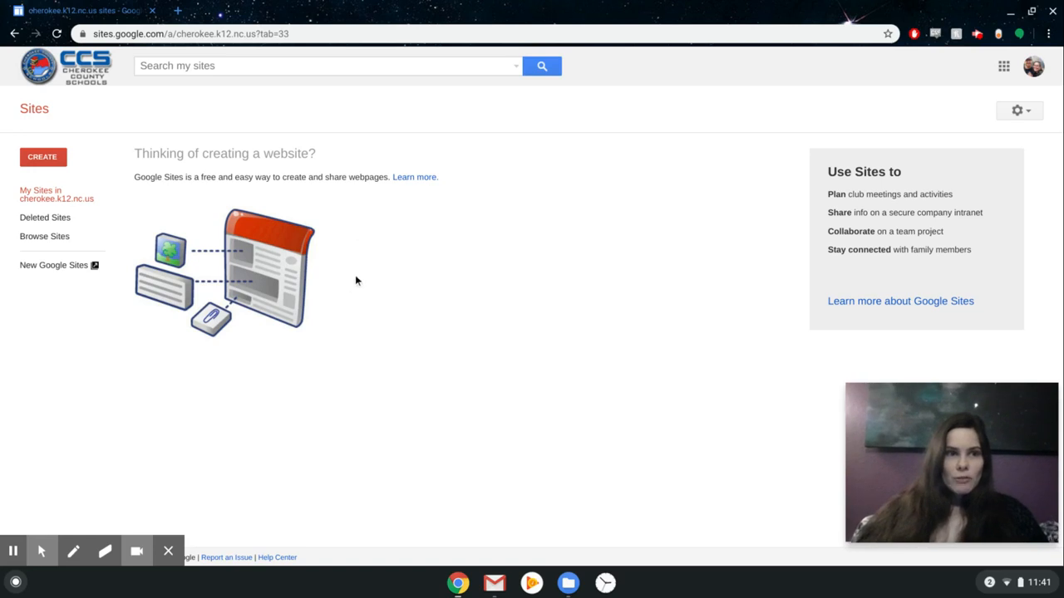
- Create a blank website in new Sites, the recommended version
{"action": "left_click", "coordinate": [44, 160]}
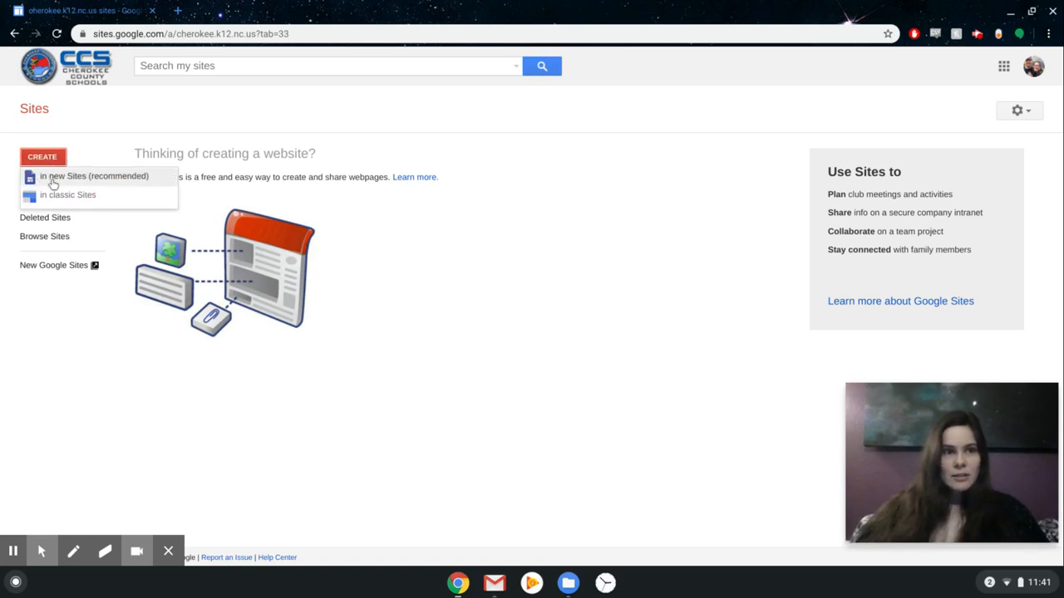
{"action": "left_click", "coordinate": [99, 184]}
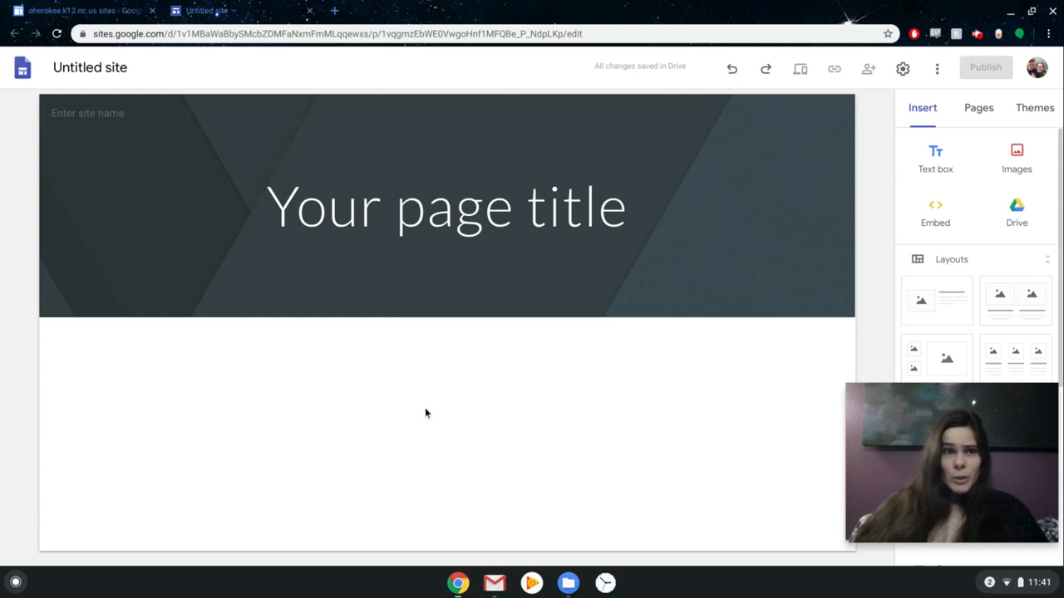
{"action": "mouse_move", "coordinate": [934, 402]}
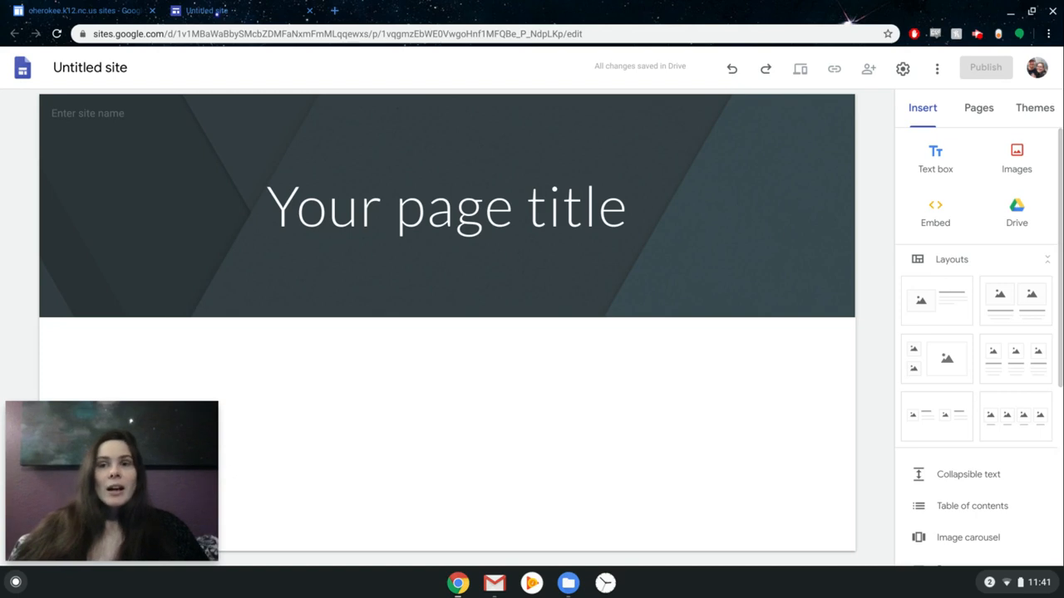
- Name the untitled site "Test Site"
{"action": "left_click", "coordinate": [96, 62]}
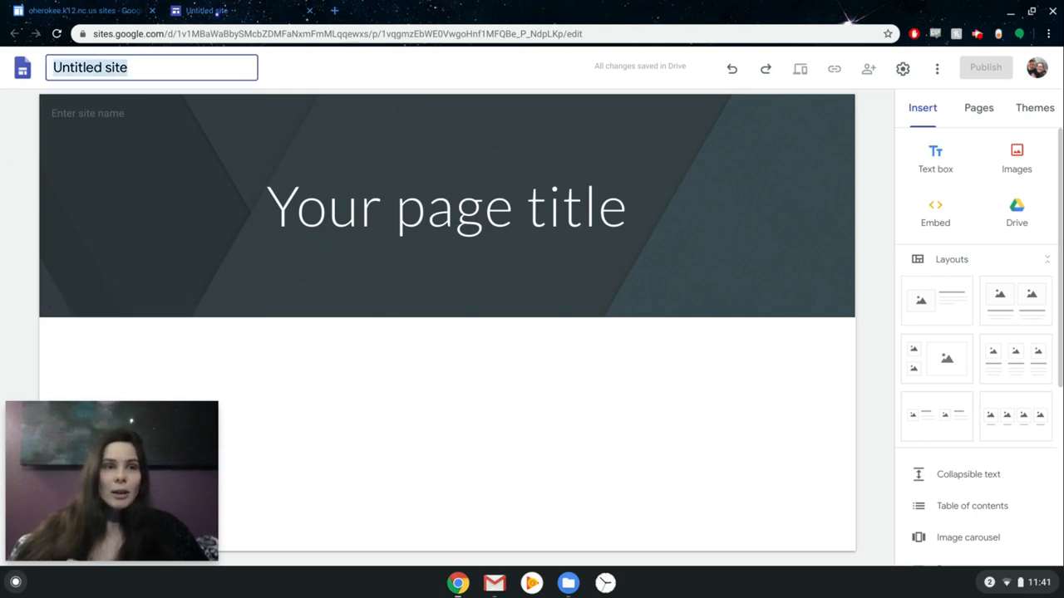
{"action": "type", "text": "Test "}
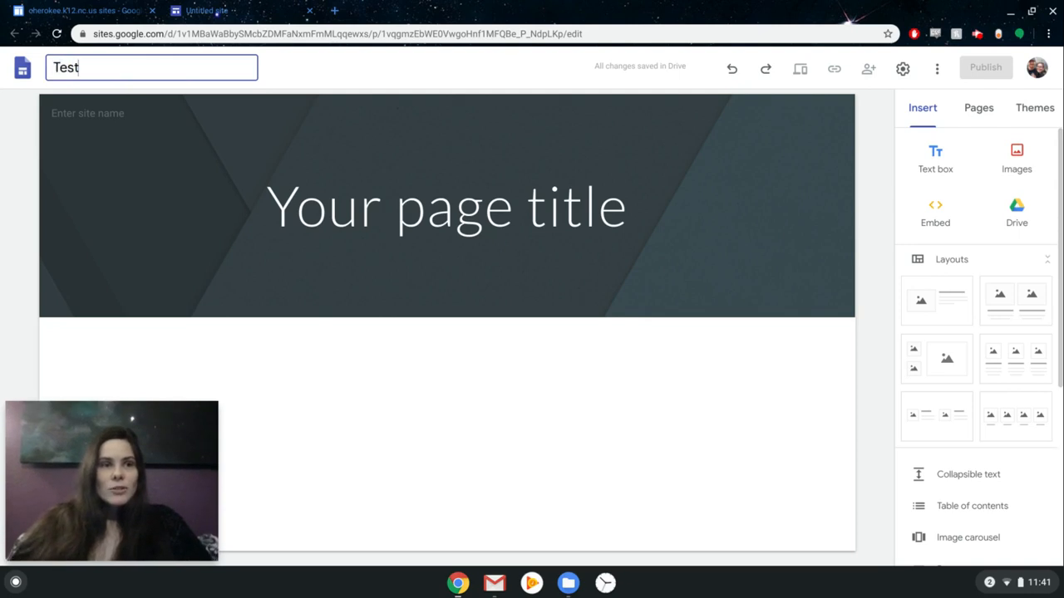
{"action": "type", "text": "Site"}
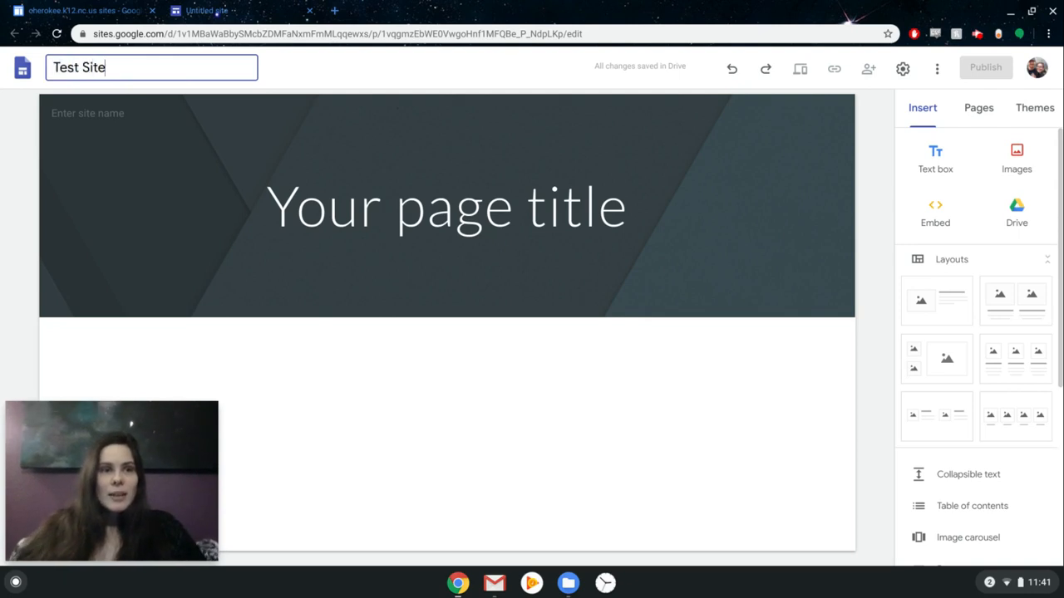
{"action": "left_click", "coordinate": [133, 89]}
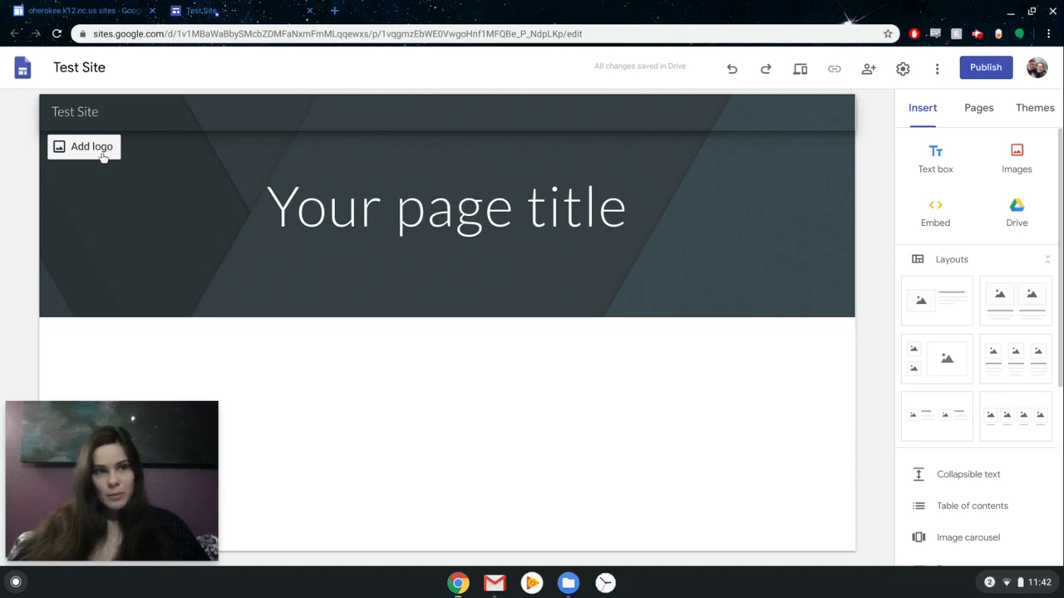
- Replace the page header's background by uploading a bookshelf photo from the Downloads folder
{"action": "mouse_move", "coordinate": [175, 170]}
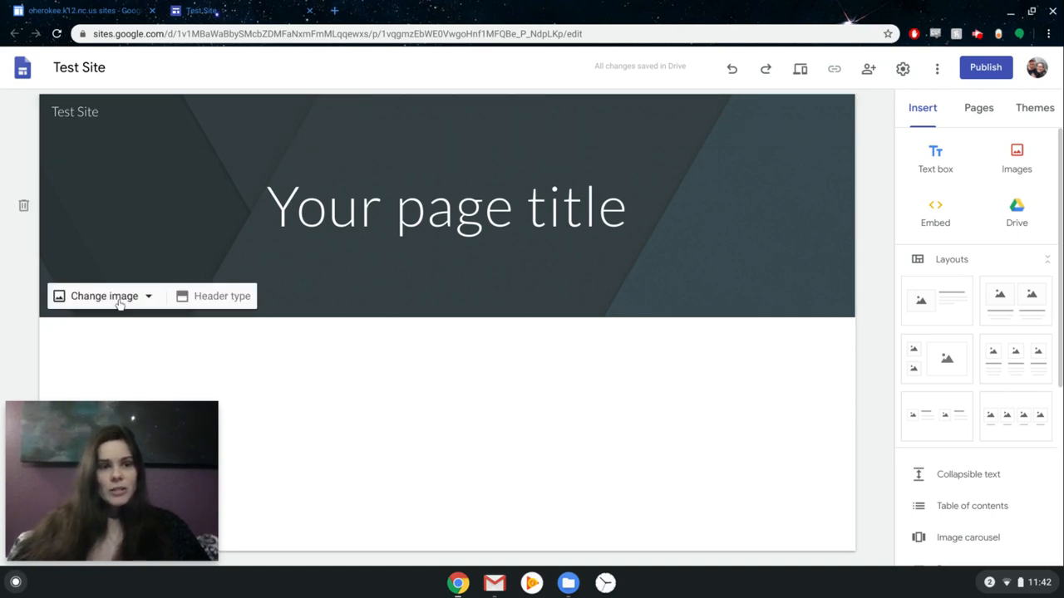
{"action": "left_click", "coordinate": [149, 297]}
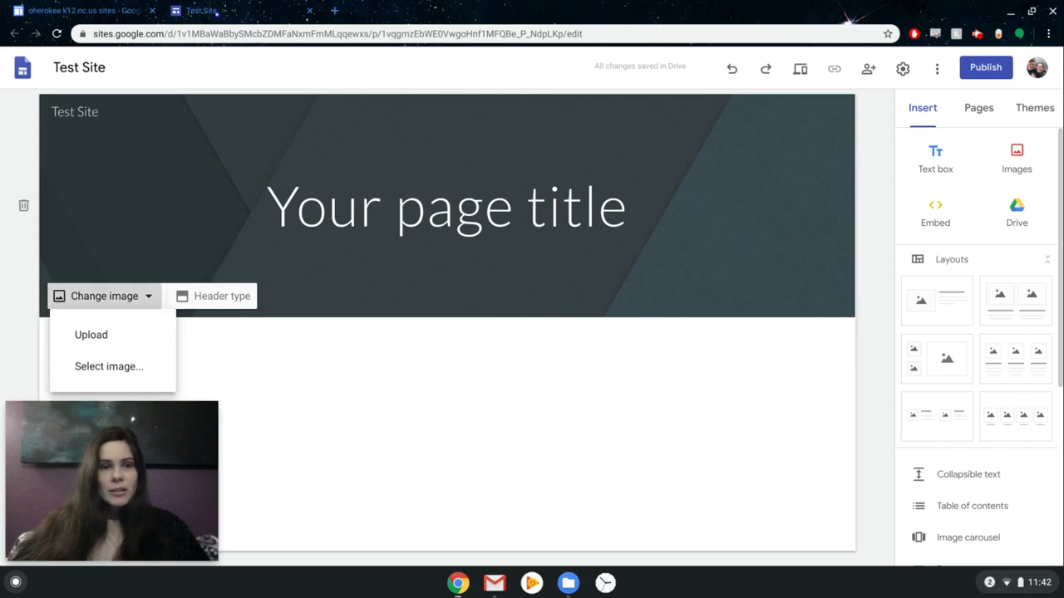
{"action": "left_click", "coordinate": [130, 332]}
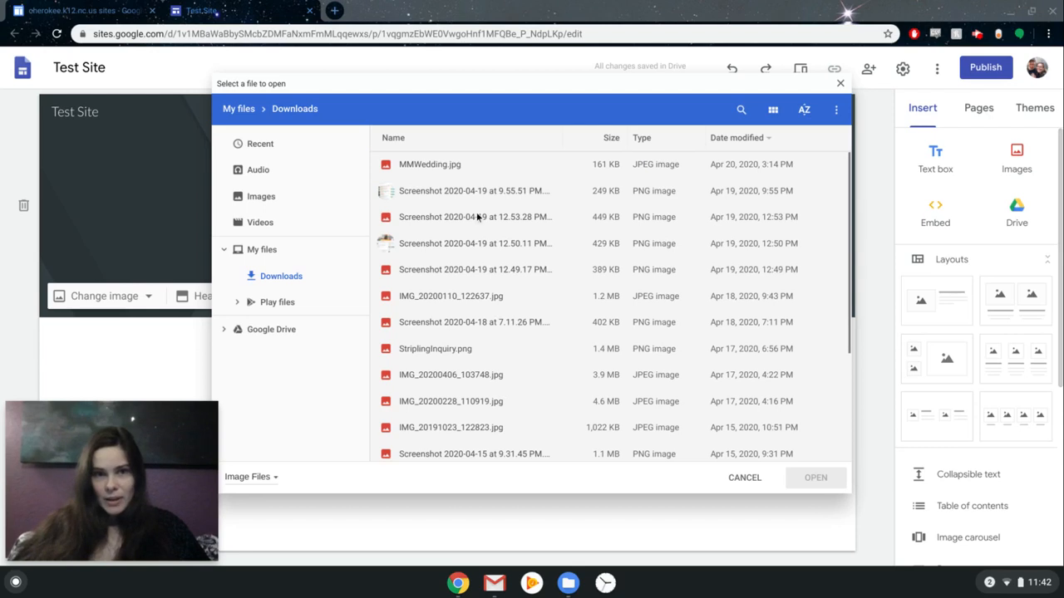
{"action": "scroll", "coordinate": [477, 216], "scroll_direction": "down", "scroll_amount": 2}
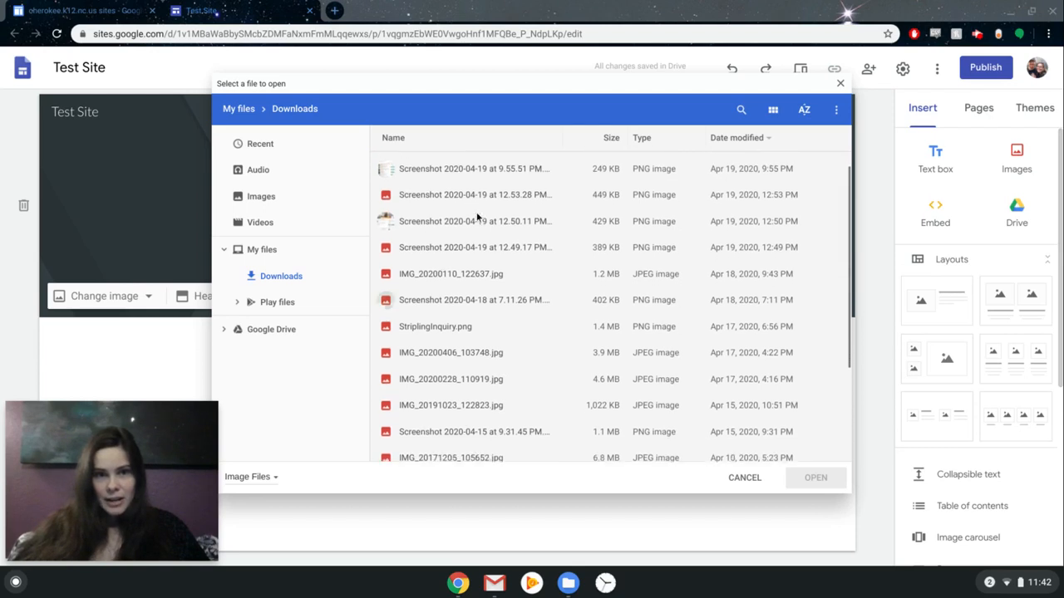
{"action": "scroll", "coordinate": [613, 307], "scroll_direction": "down", "scroll_amount": 2}
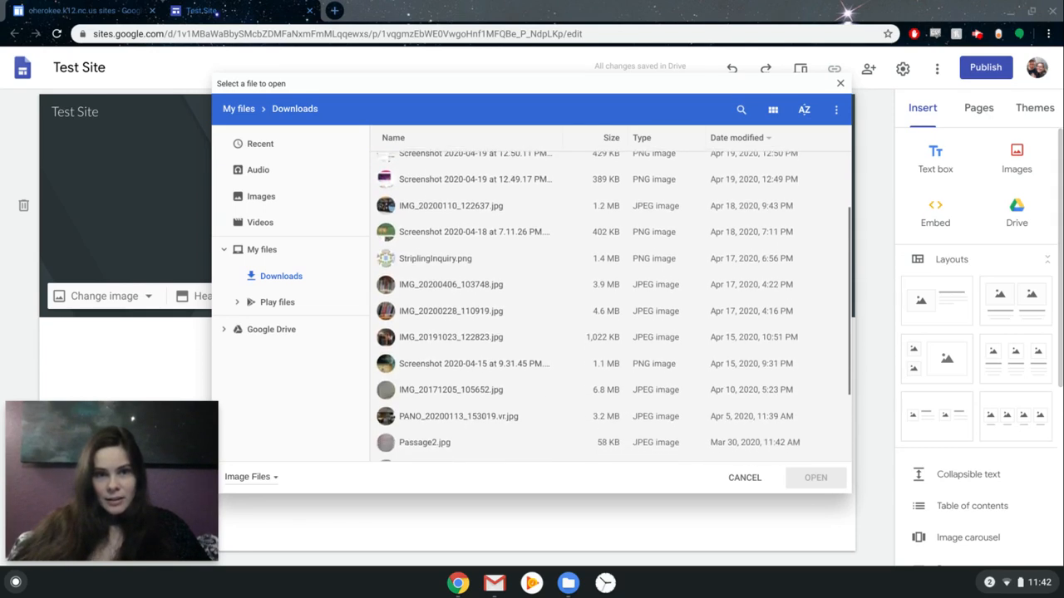
{"action": "double_click", "coordinate": [418, 302]}
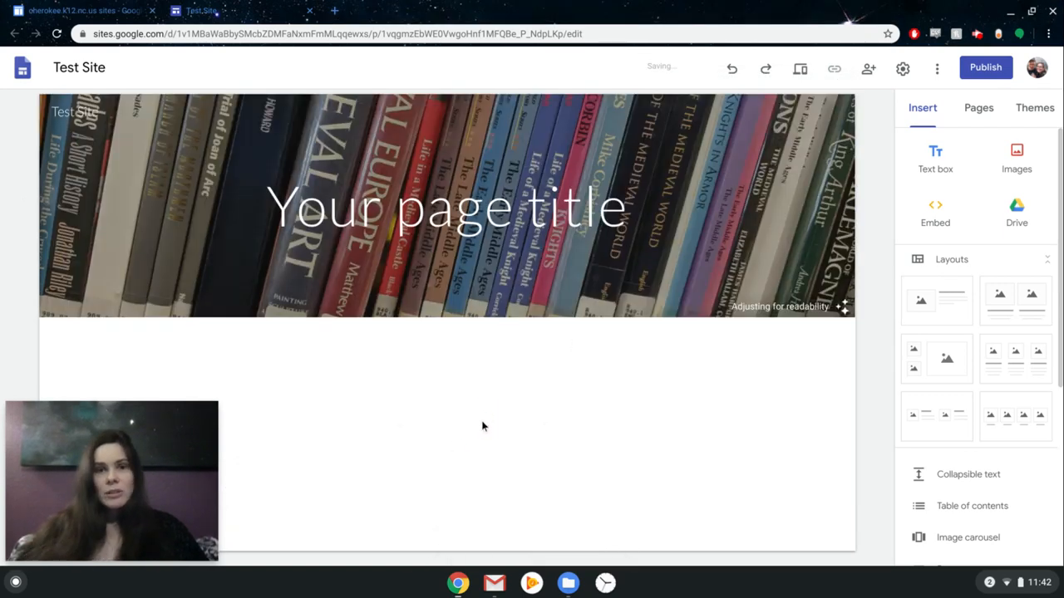
- Reset the page header's background to the theme's default image
{"action": "mouse_move", "coordinate": [249, 197]}
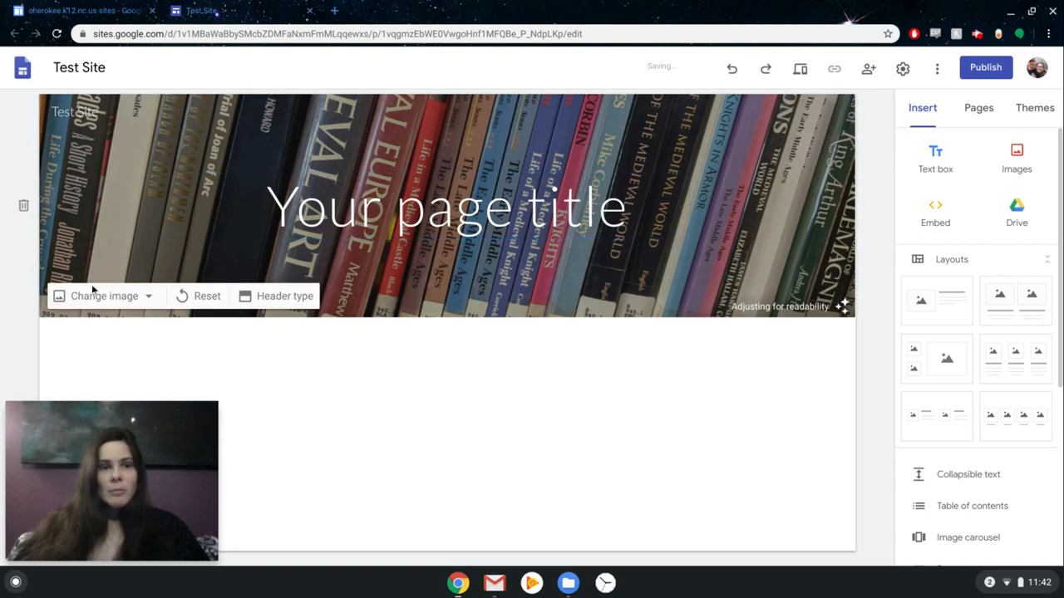
{"action": "left_click", "coordinate": [148, 297]}
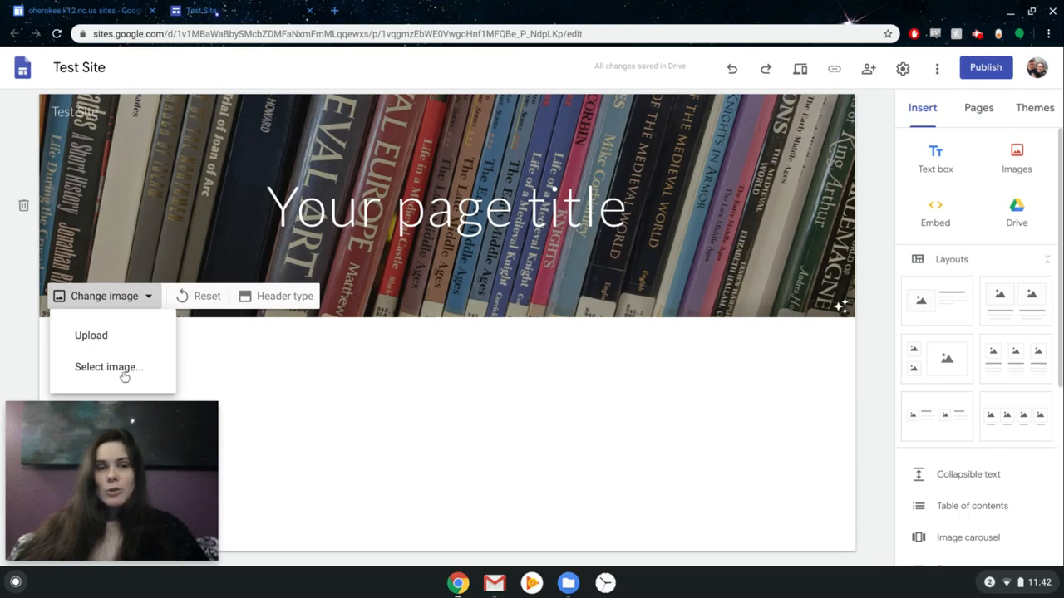
{"action": "left_click", "coordinate": [202, 299]}
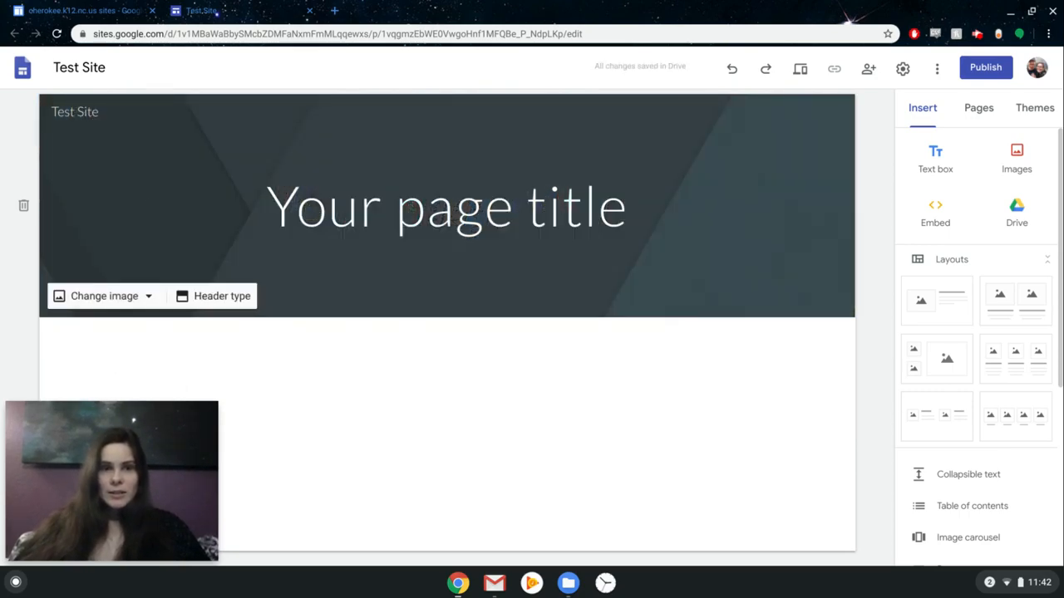
- Try the Cover, Large banner, Banner and Title only header types on the page
{"action": "left_click", "coordinate": [241, 299]}
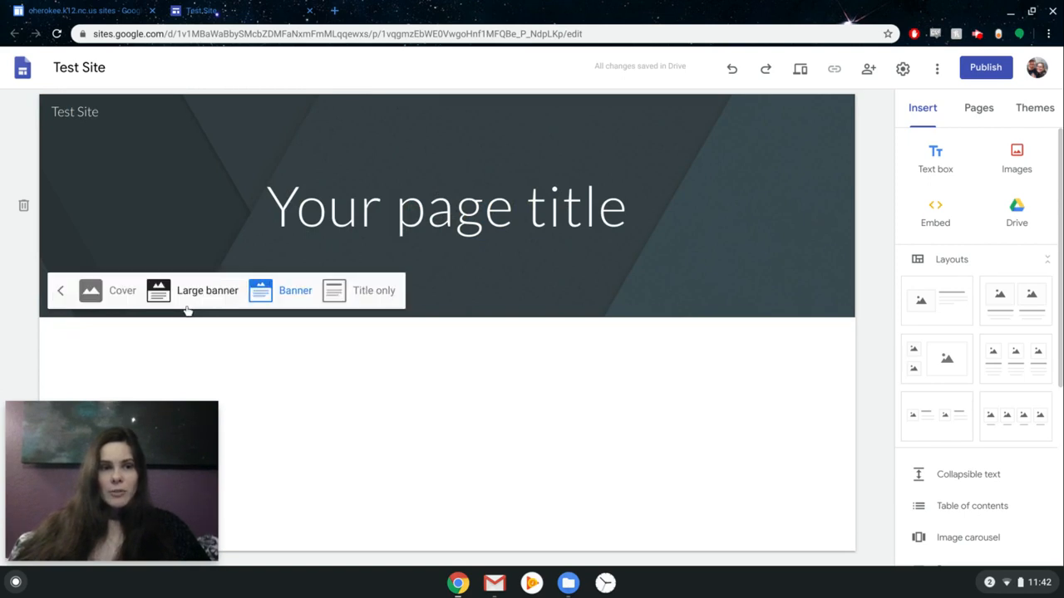
{"action": "left_click", "coordinate": [117, 293]}
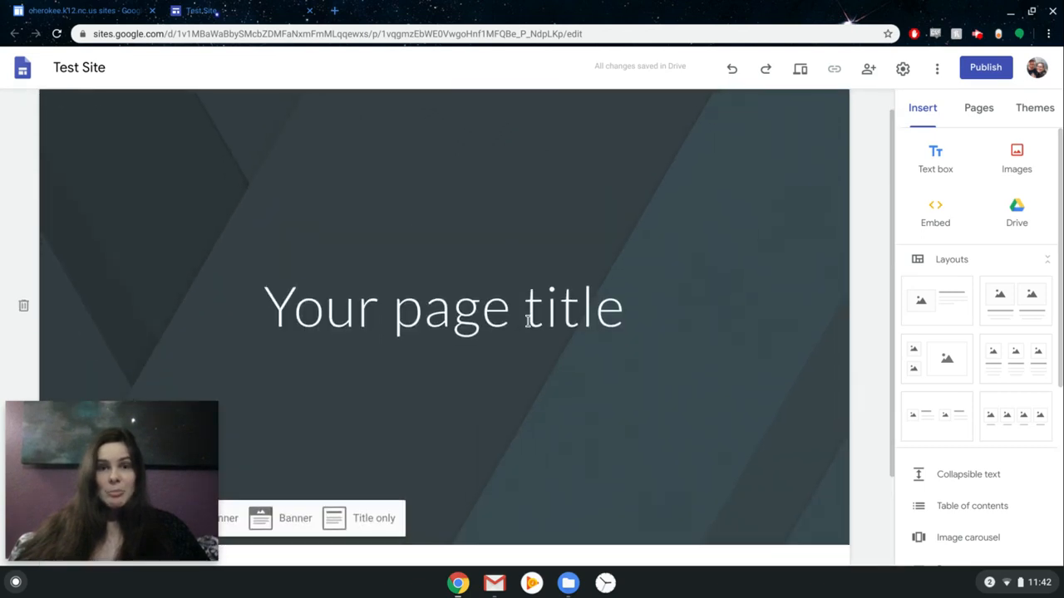
{"action": "scroll", "coordinate": [527, 321], "scroll_direction": "down", "scroll_amount": 2}
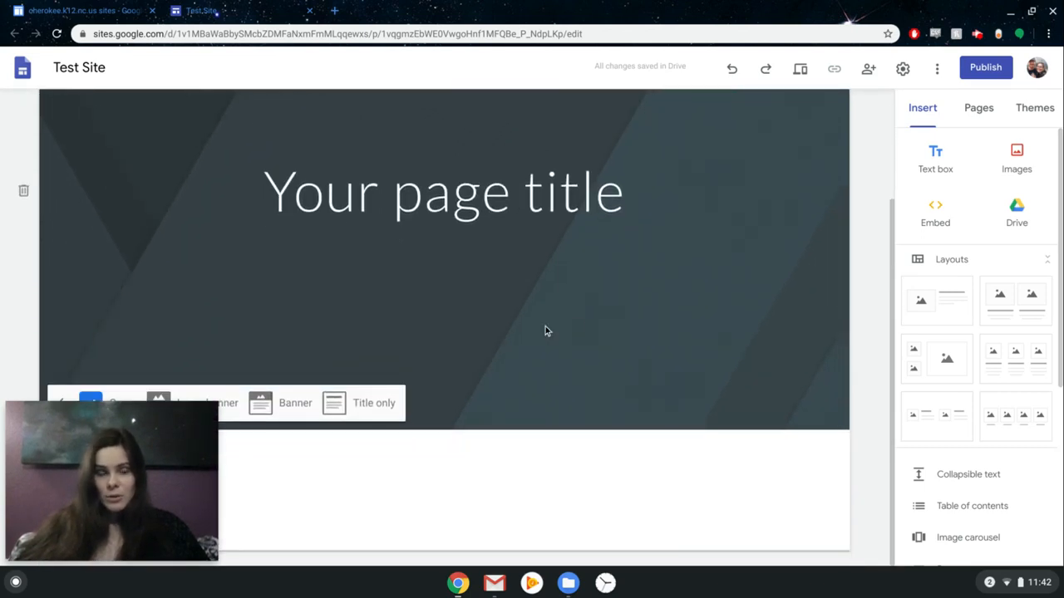
{"action": "left_click", "coordinate": [230, 404]}
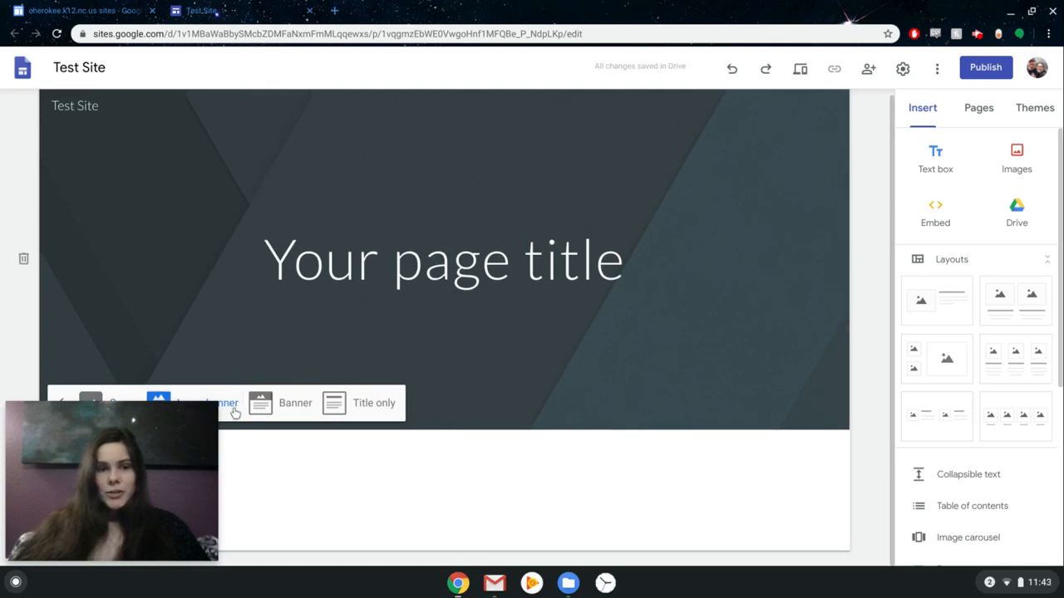
{"action": "left_click", "coordinate": [283, 407]}
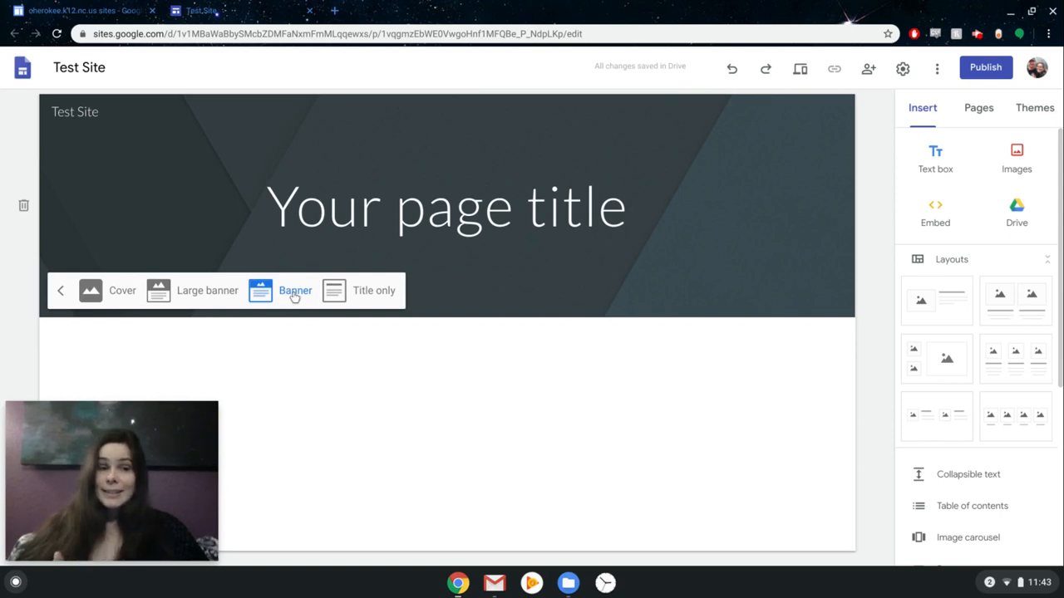
{"action": "left_click", "coordinate": [375, 291]}
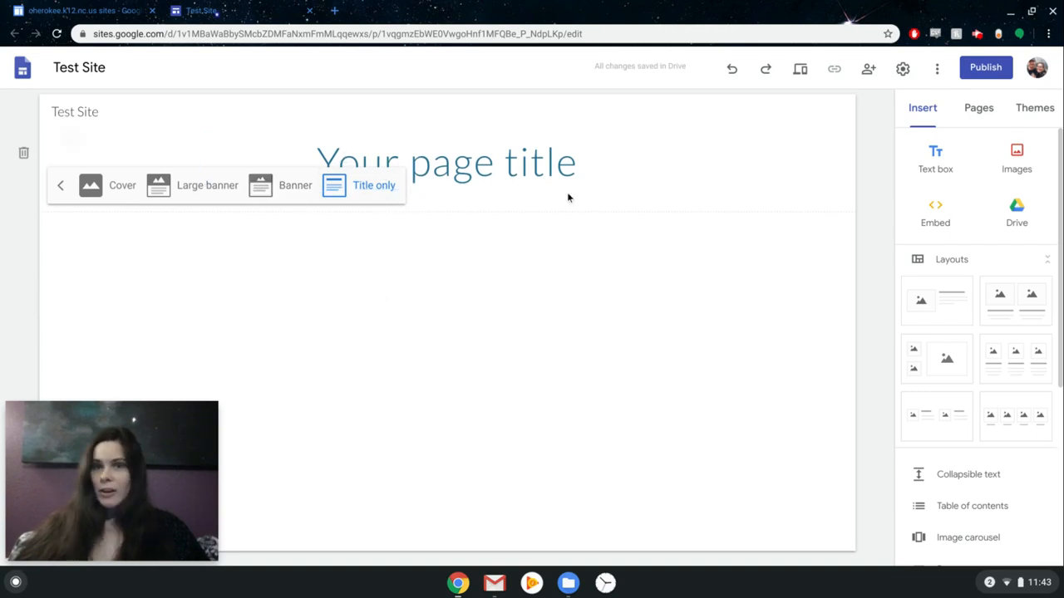
- Set the page's header type back to Banner
{"action": "left_click", "coordinate": [61, 186]}
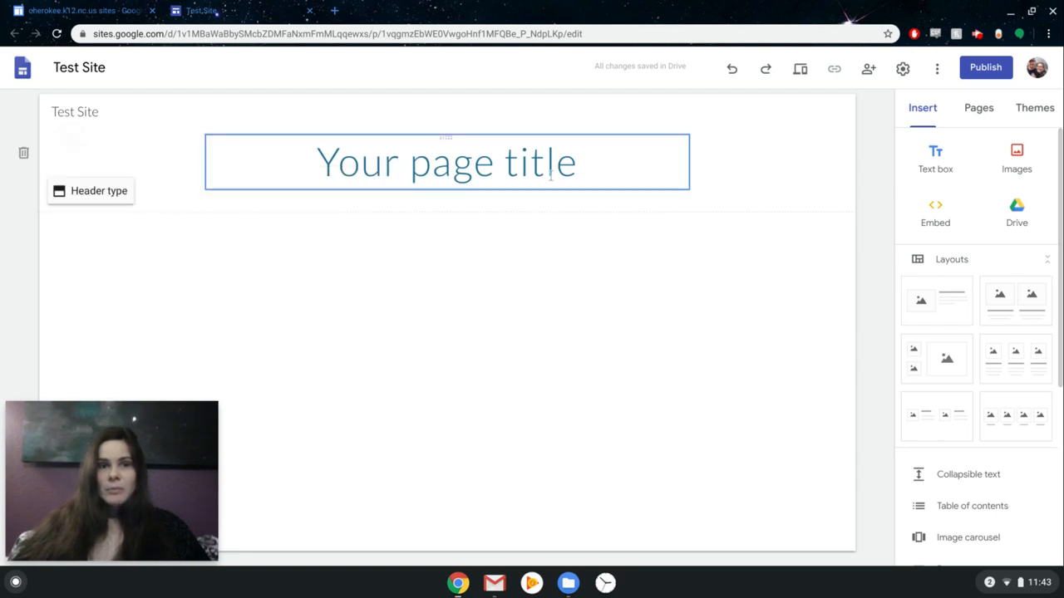
{"action": "left_click", "coordinate": [85, 188]}
{"action": "left_click", "coordinate": [260, 189]}
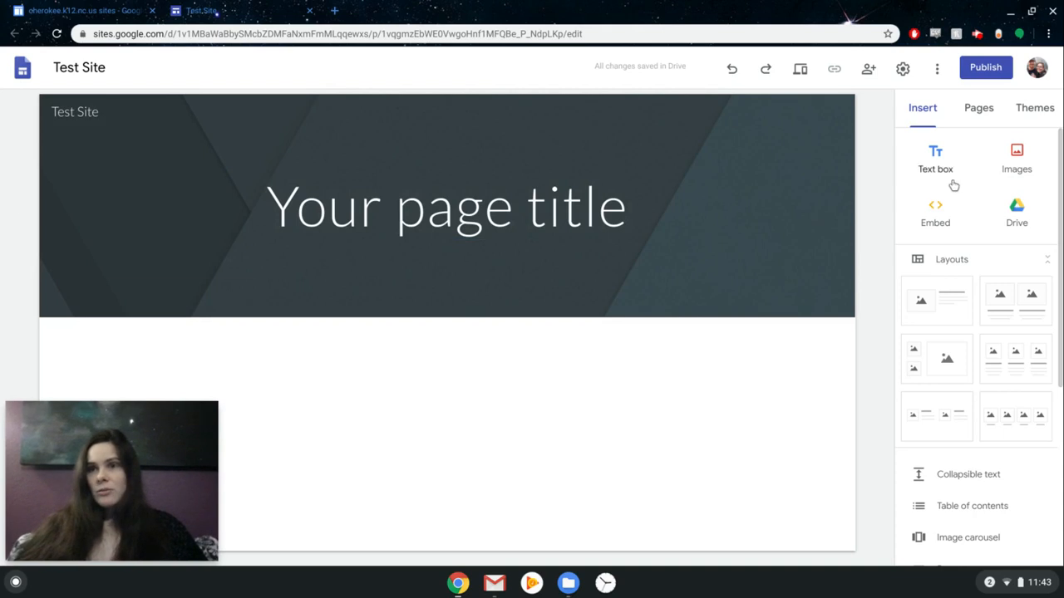
- Apply the Level theme to the site
{"action": "mouse_move", "coordinate": [772, 264]}
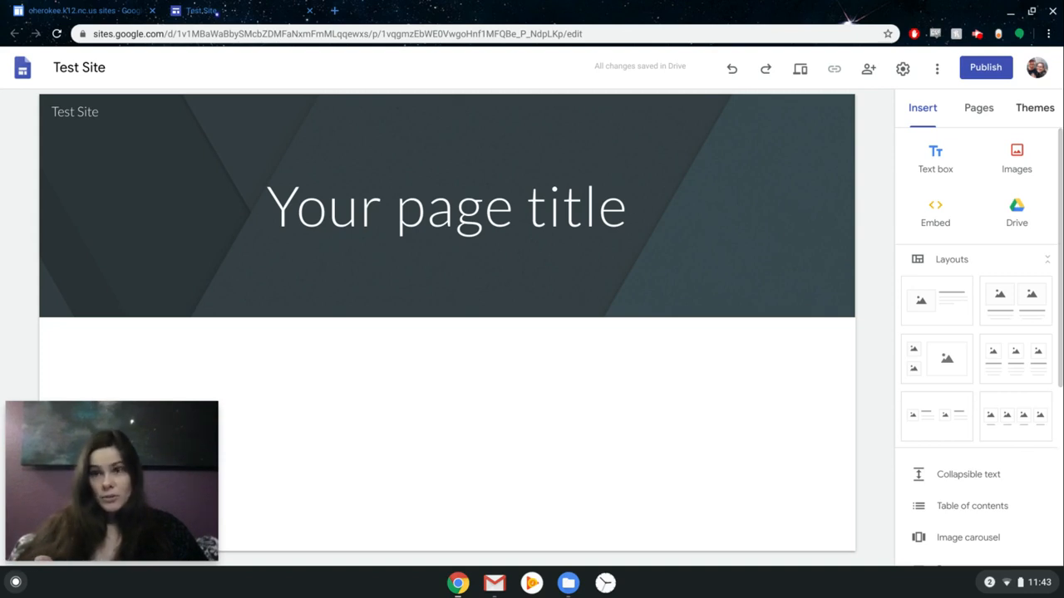
{"action": "left_click", "coordinate": [1050, 111]}
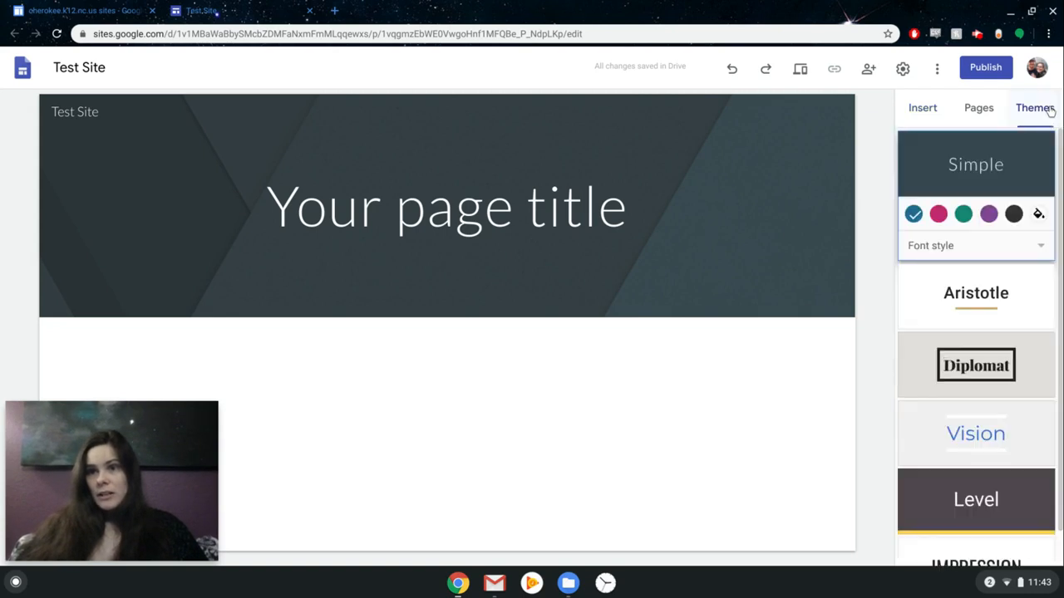
{"action": "scroll", "coordinate": [972, 225], "scroll_direction": "down", "scroll_amount": 1}
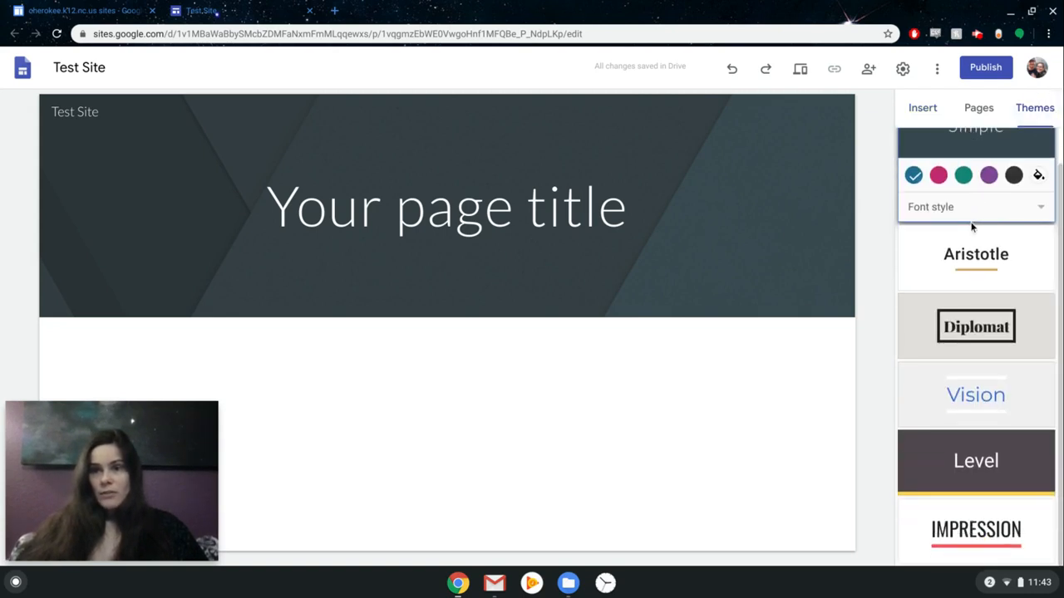
{"action": "left_click", "coordinate": [942, 454]}
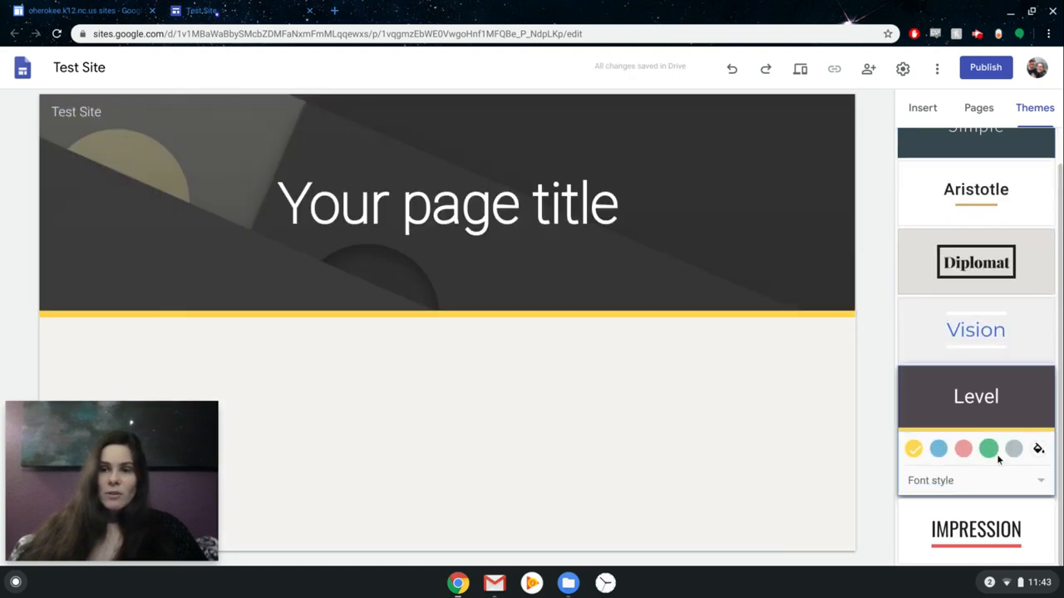
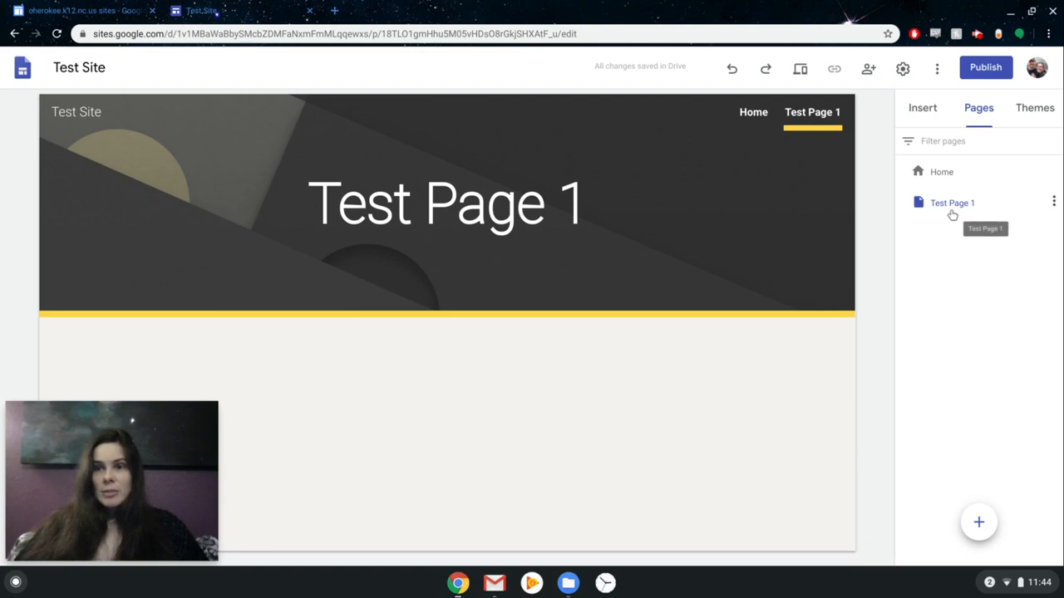
- Set the site's navigation mode to Side in the navigation settings
{"action": "mouse_move", "coordinate": [815, 166]}
{"action": "mouse_move", "coordinate": [765, 125]}
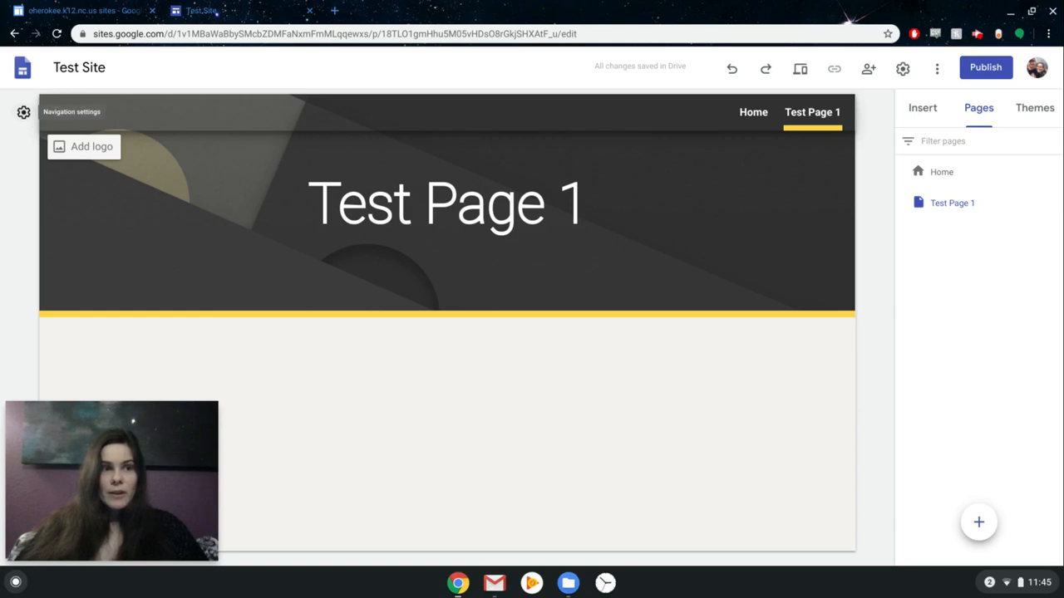
{"action": "left_click", "coordinate": [21, 114]}
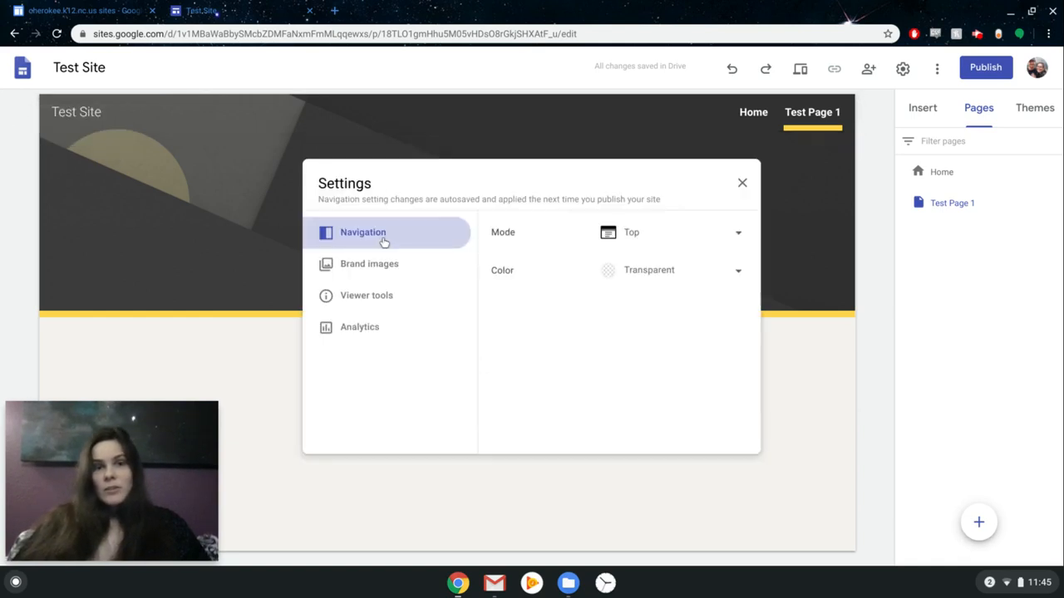
{"action": "left_click", "coordinate": [635, 243]}
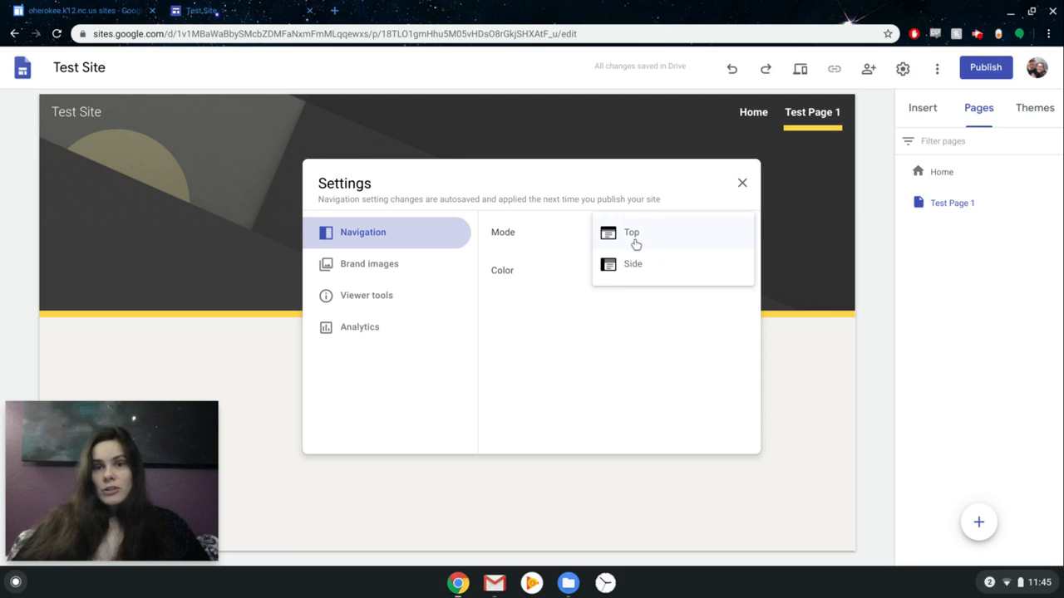
{"action": "left_click", "coordinate": [640, 264]}
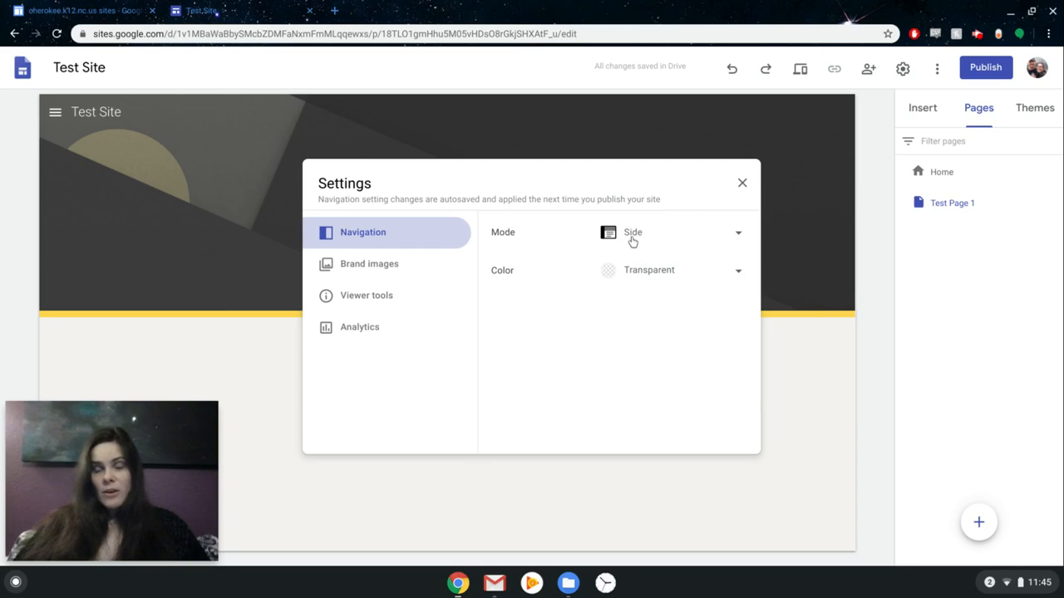
- Try the White and Black navigation colors and return the color to Transparent
{"action": "left_click", "coordinate": [642, 271]}
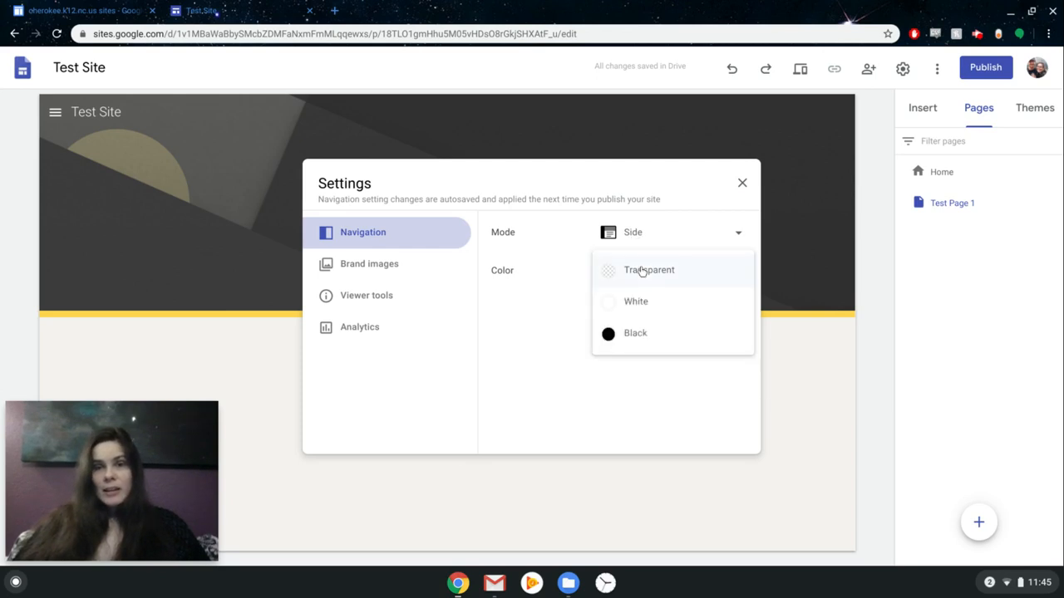
{"action": "left_click", "coordinate": [644, 304]}
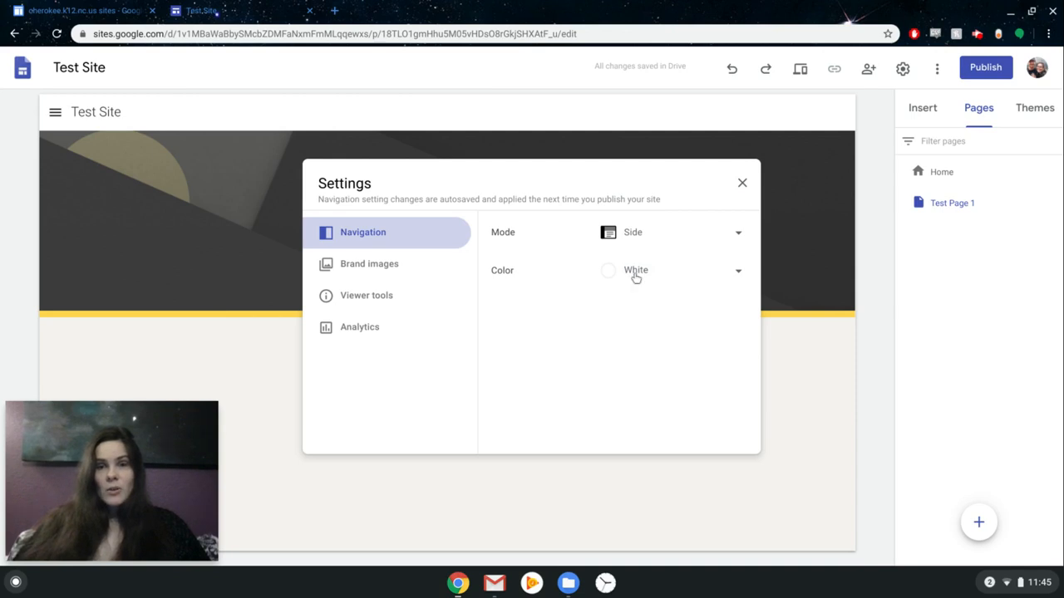
{"action": "left_click", "coordinate": [634, 273]}
{"action": "left_click", "coordinate": [635, 305]}
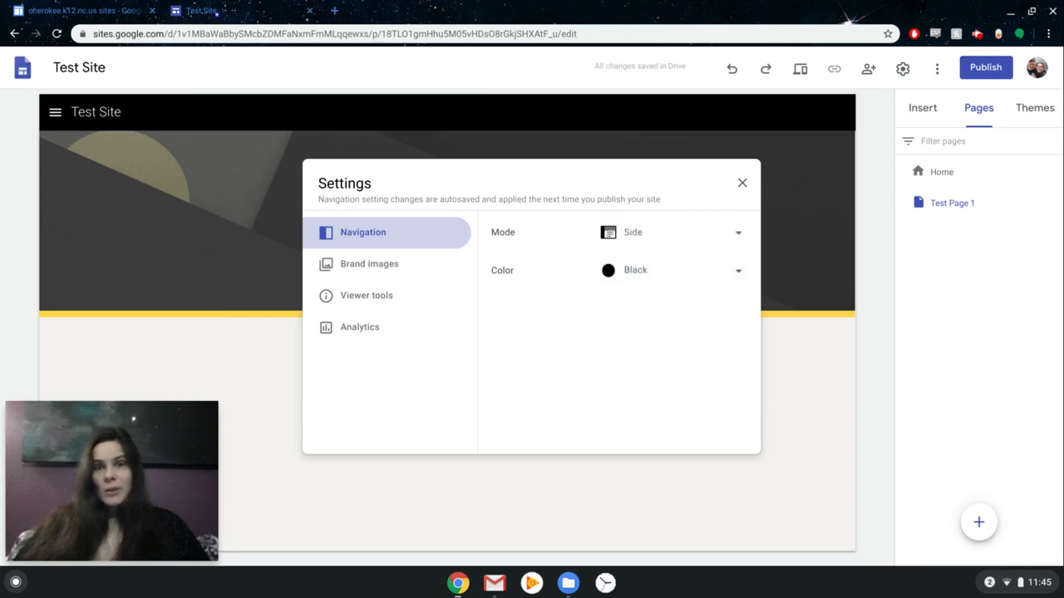
{"action": "left_click", "coordinate": [632, 273]}
{"action": "left_click", "coordinate": [637, 215]}
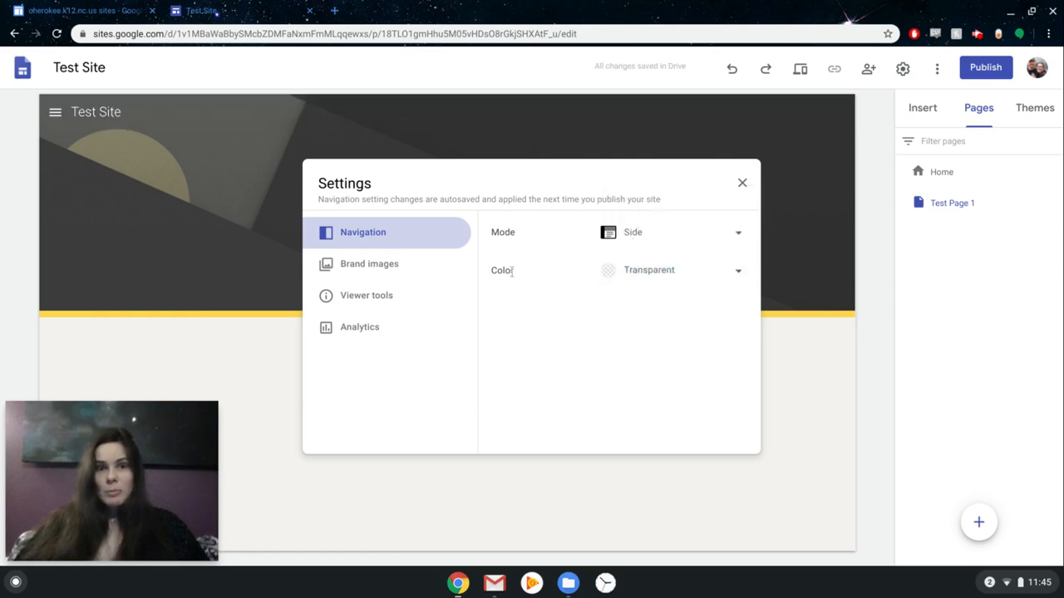
- Review the brand images and viewer tools settings, switching the contact form and page last updated time options off and back on
{"action": "left_click", "coordinate": [385, 276]}
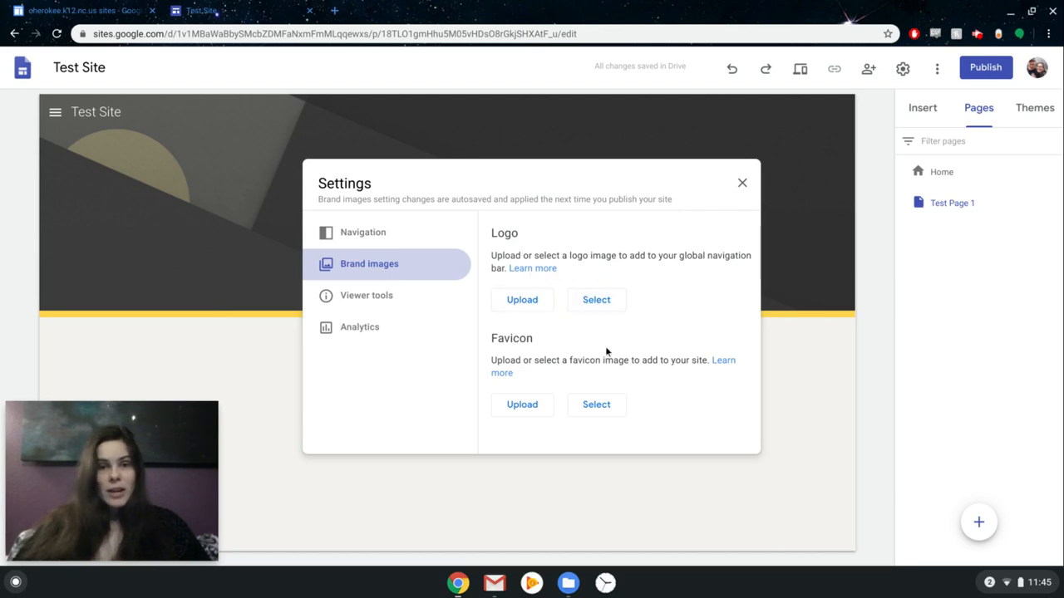
{"action": "left_click", "coordinate": [359, 304]}
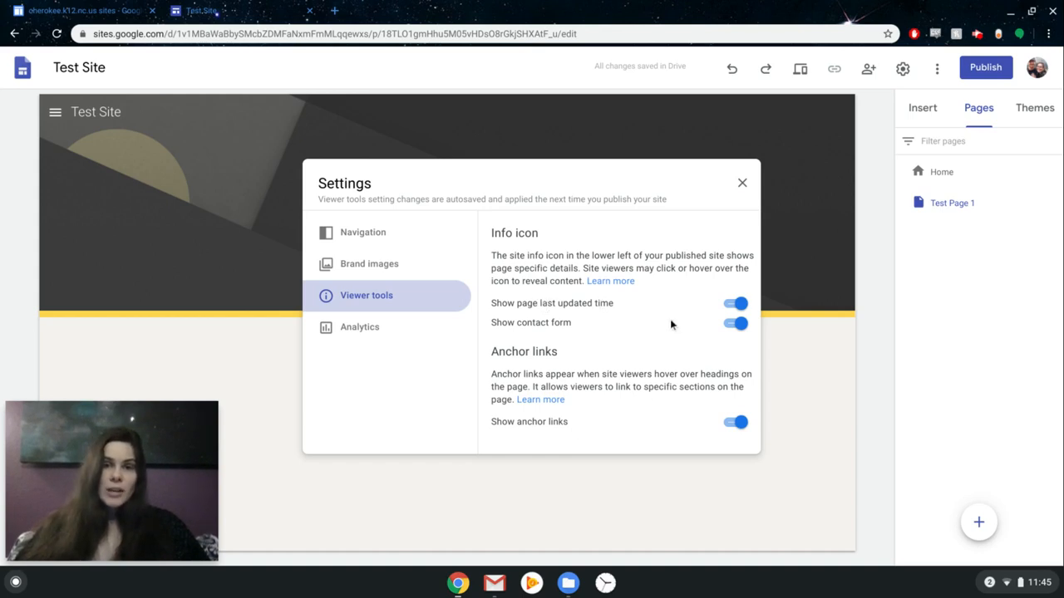
{"action": "left_click", "coordinate": [737, 324]}
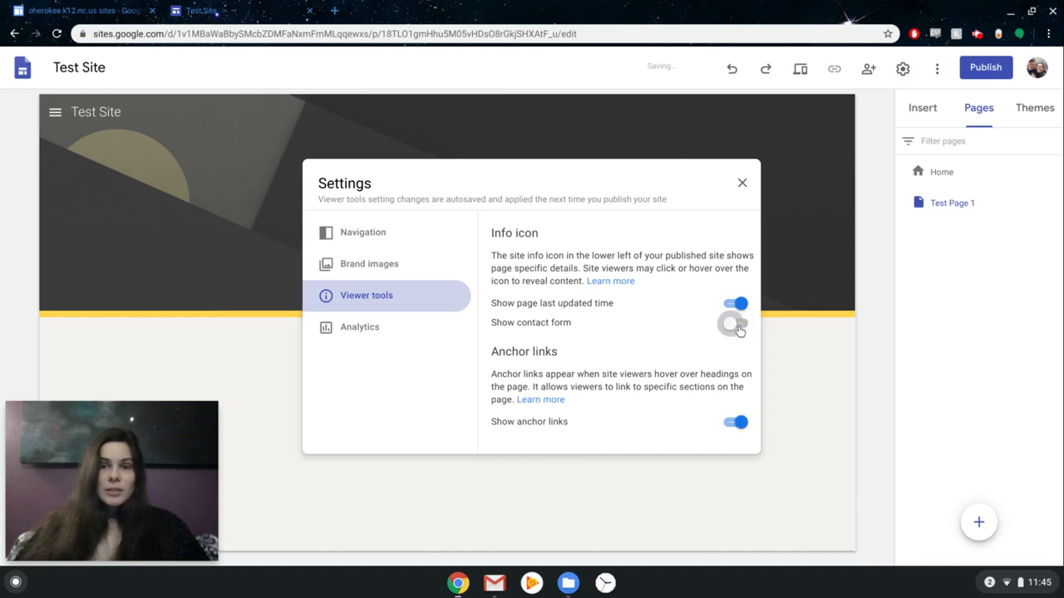
{"action": "left_click", "coordinate": [739, 324]}
{"action": "left_click", "coordinate": [739, 305]}
{"action": "left_click", "coordinate": [743, 307]}
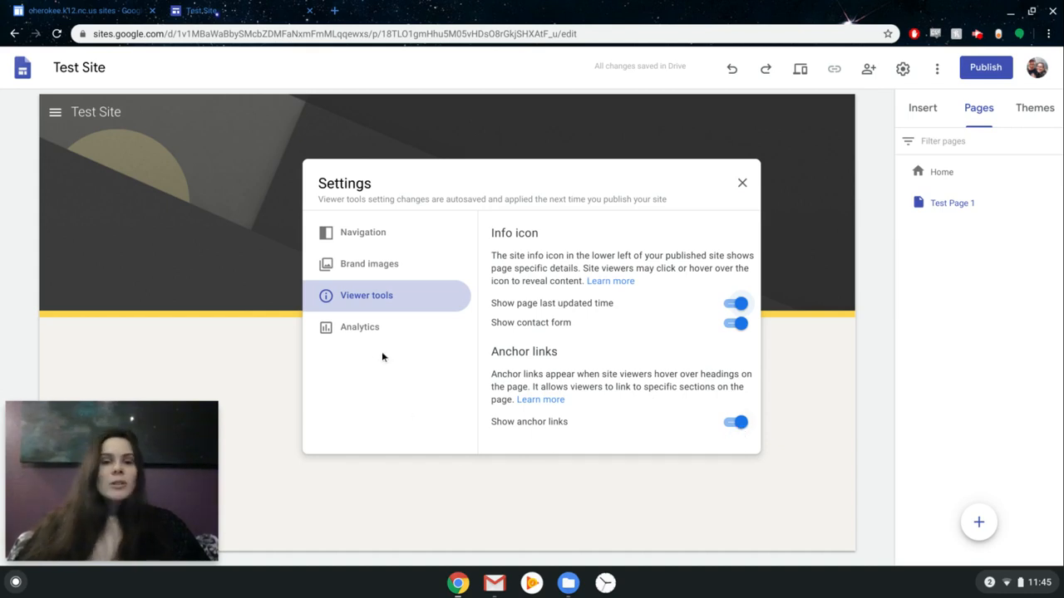
- Review the Google Analytics tracking ID and navigation settings, and close the site settings
{"action": "left_click", "coordinate": [361, 333]}
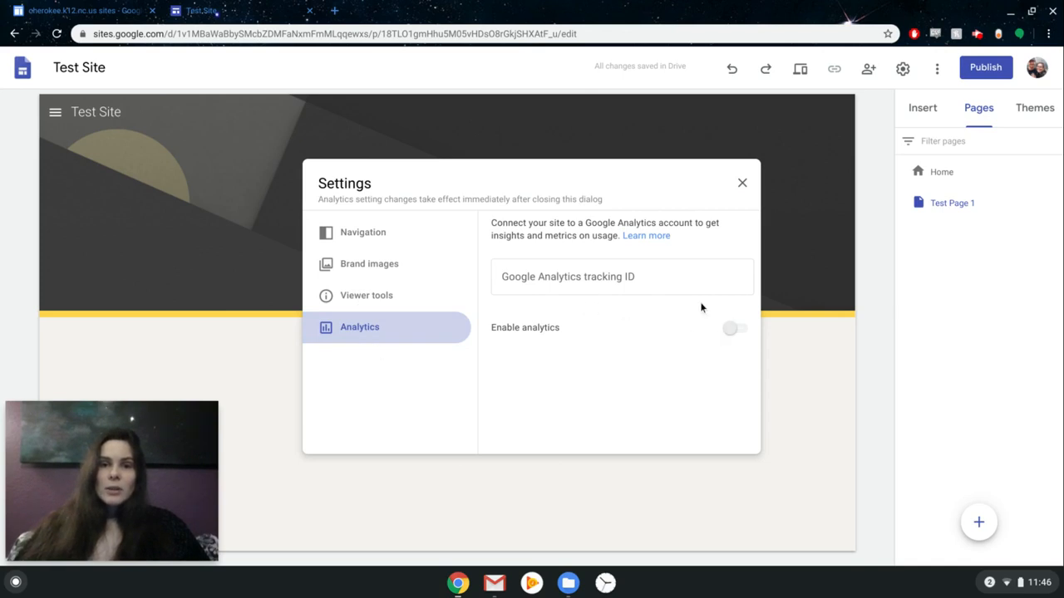
{"action": "left_click", "coordinate": [619, 281]}
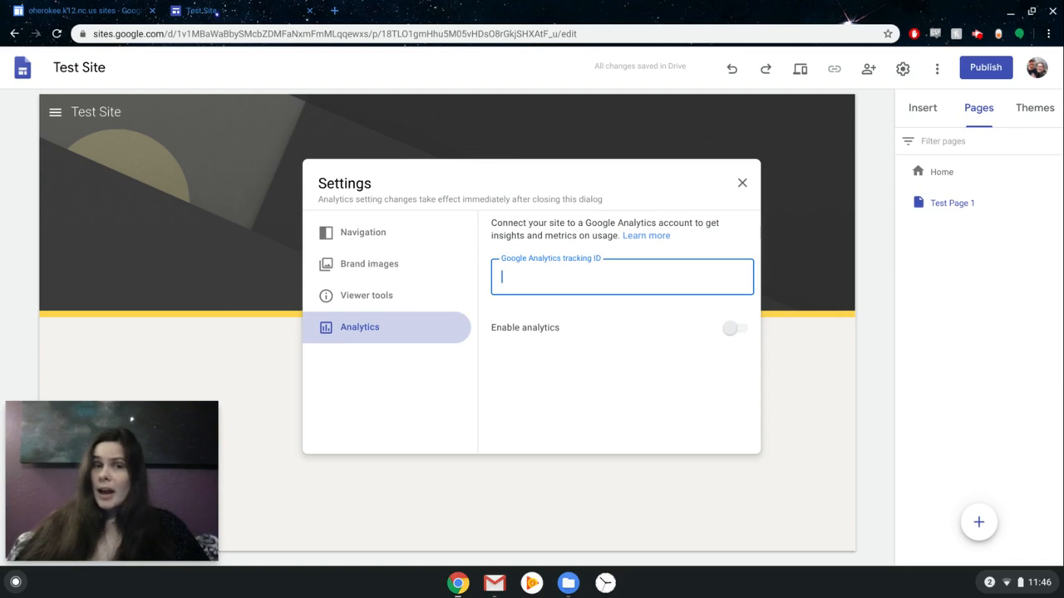
{"action": "left_click", "coordinate": [378, 244]}
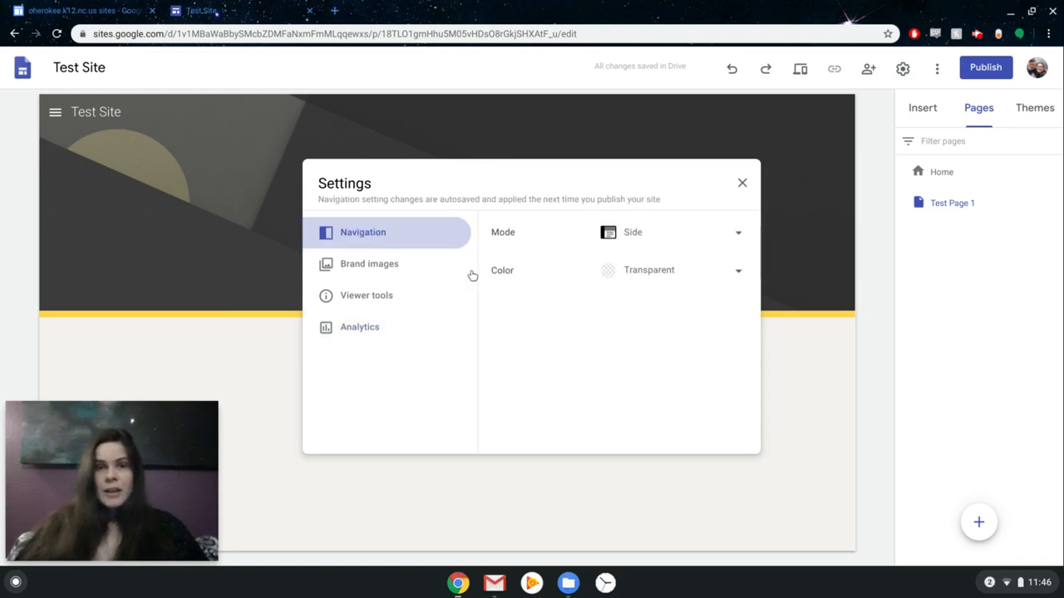
{"action": "left_click", "coordinate": [742, 185]}
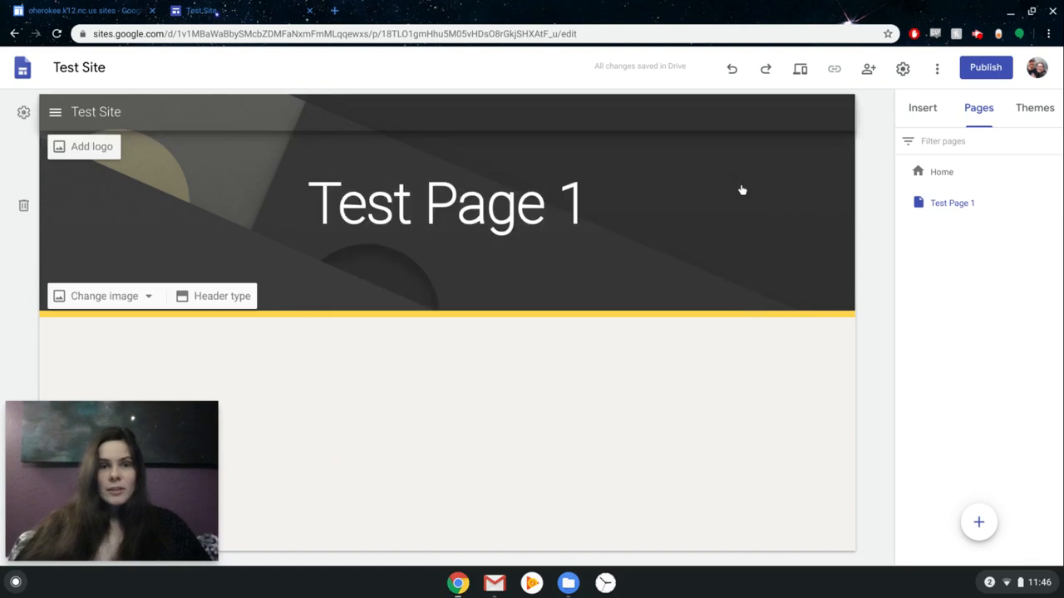
- Expand the side navigation menu on Test Page 1 to view its page links, and collapse it again
{"action": "left_click", "coordinate": [56, 113]}
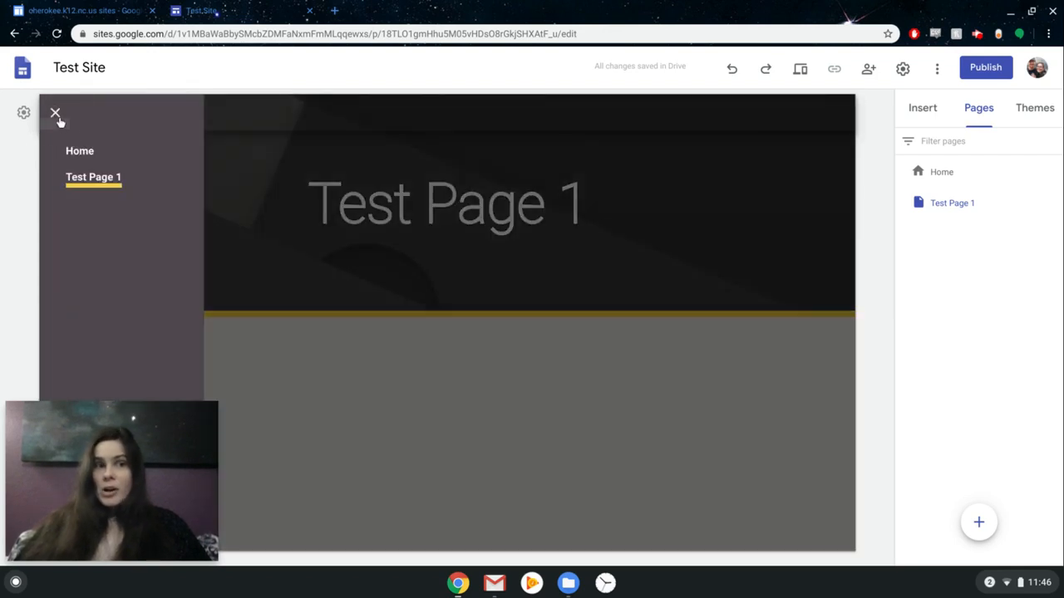
{"action": "left_click", "coordinate": [56, 114]}
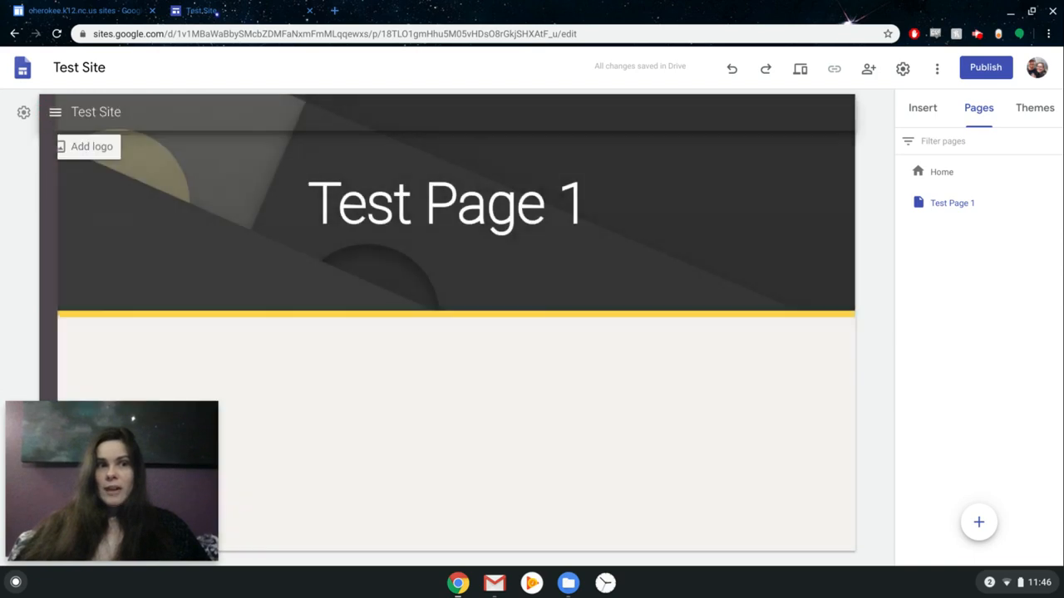
{"action": "mouse_move", "coordinate": [634, 138]}
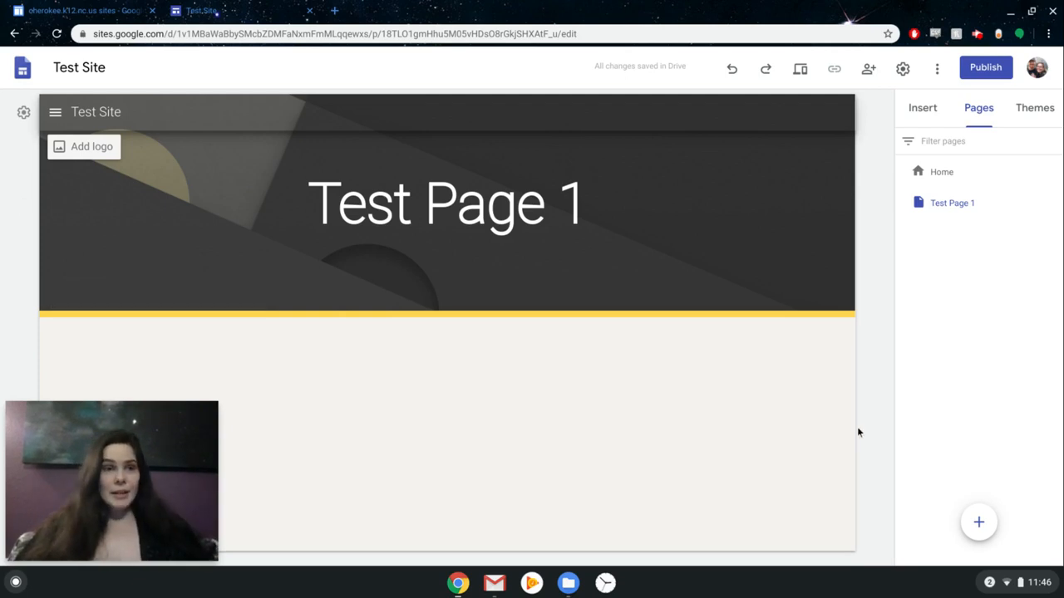
- Add a new page named "Test Page 2" to the site
{"action": "mouse_move", "coordinate": [981, 521]}
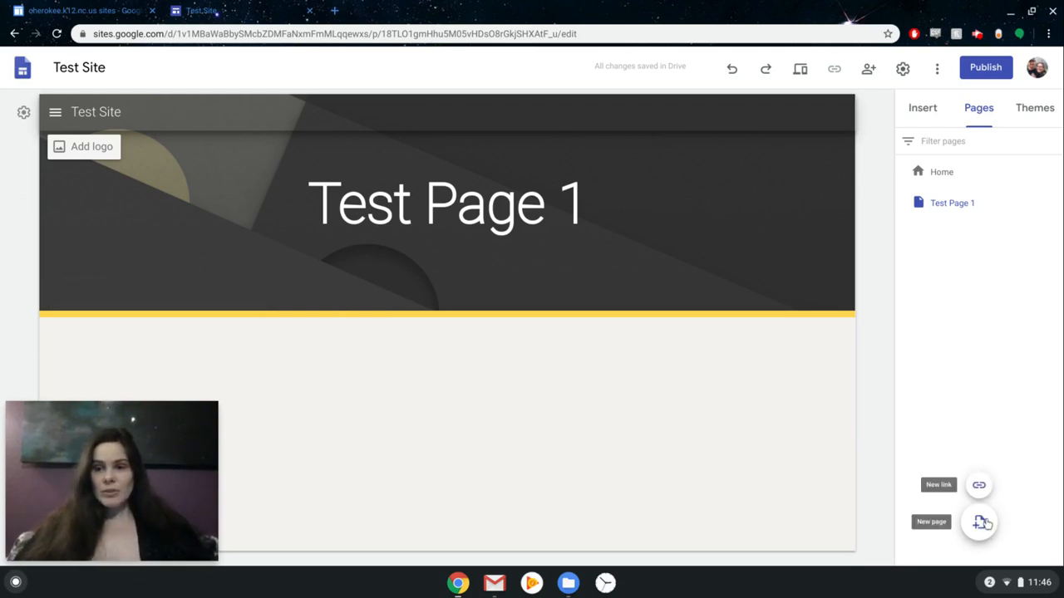
{"action": "left_click", "coordinate": [979, 523]}
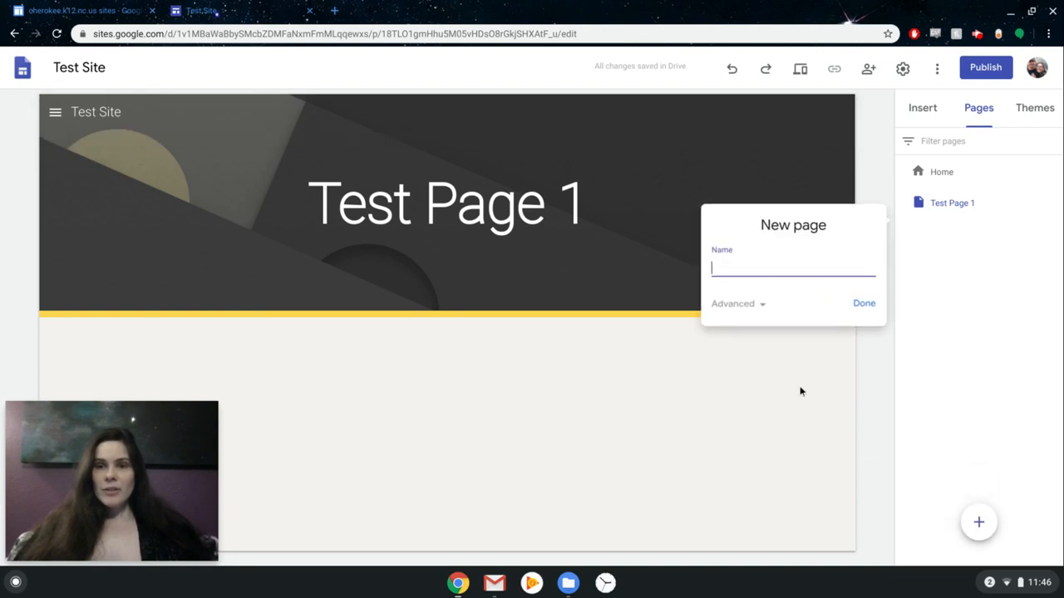
{"action": "type", "text": "Test Page 1"}
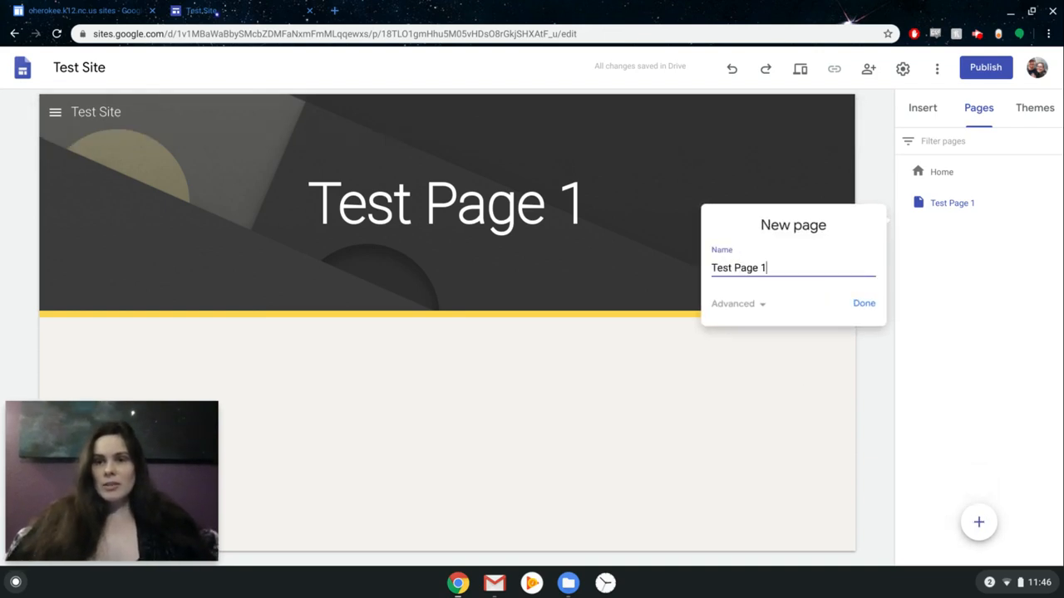
{"action": "key", "text": "BackSpace"}
{"action": "type", "text": "2"}
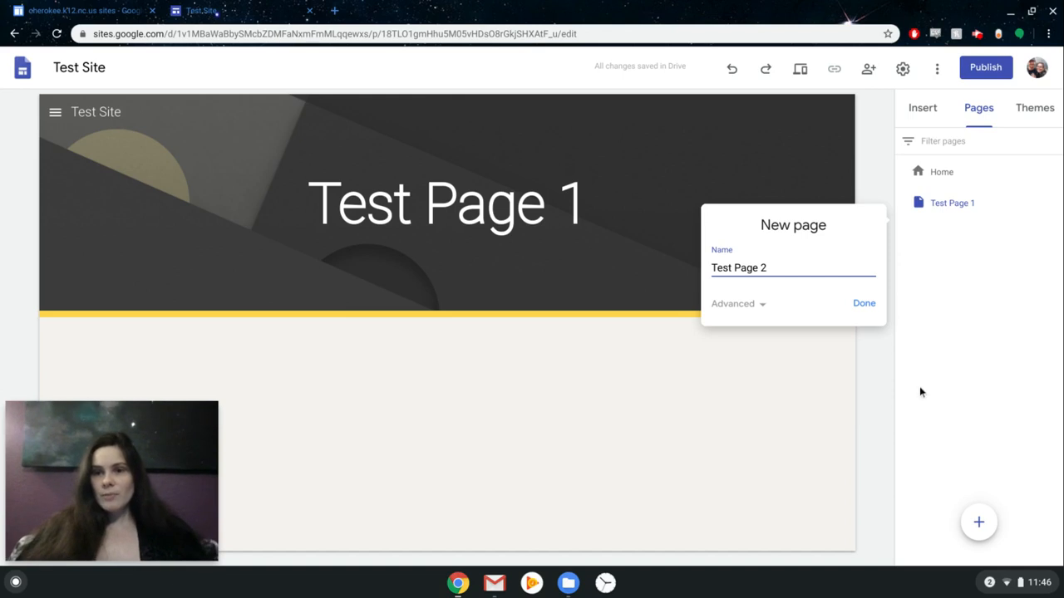
{"action": "left_click", "coordinate": [872, 307]}
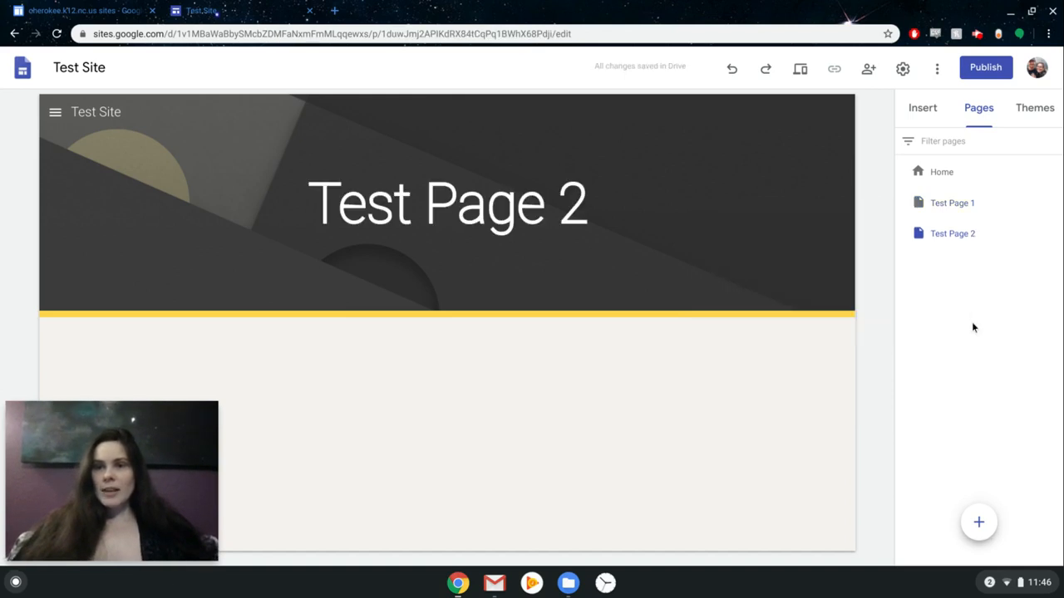
- Examine Test Page 1's properties, including the advanced custom path option, and close them without changes
{"action": "left_click", "coordinate": [966, 211]}
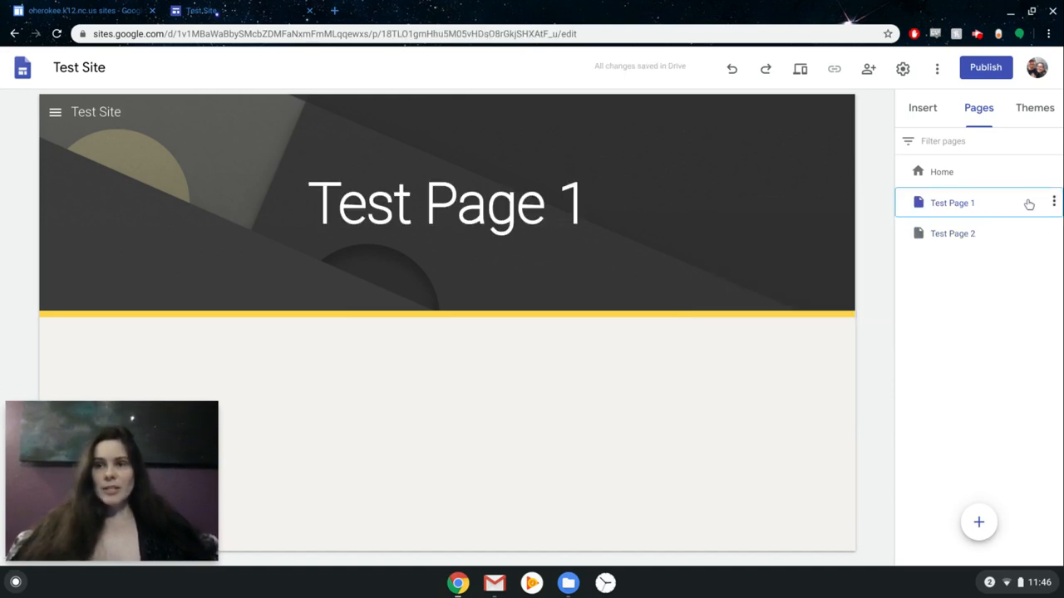
{"action": "left_click", "coordinate": [1054, 201]}
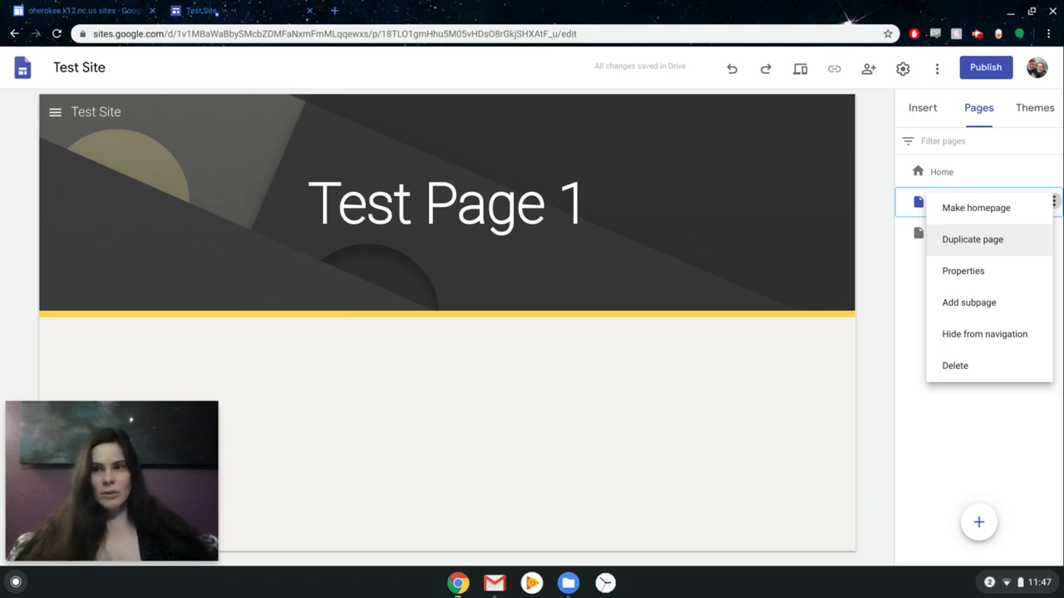
{"action": "left_click", "coordinate": [999, 275]}
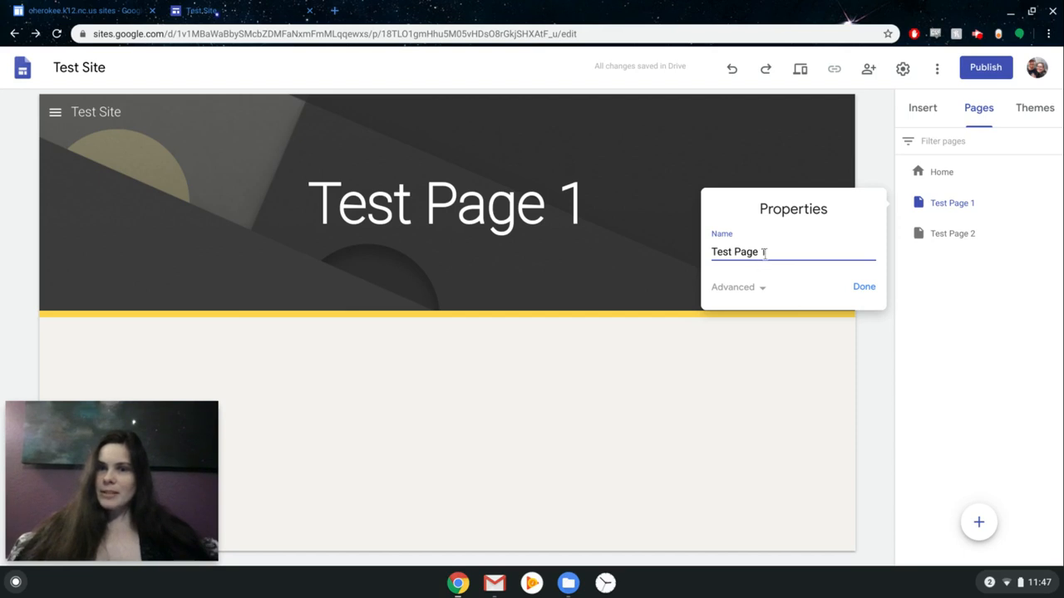
{"action": "left_click", "coordinate": [760, 288]}
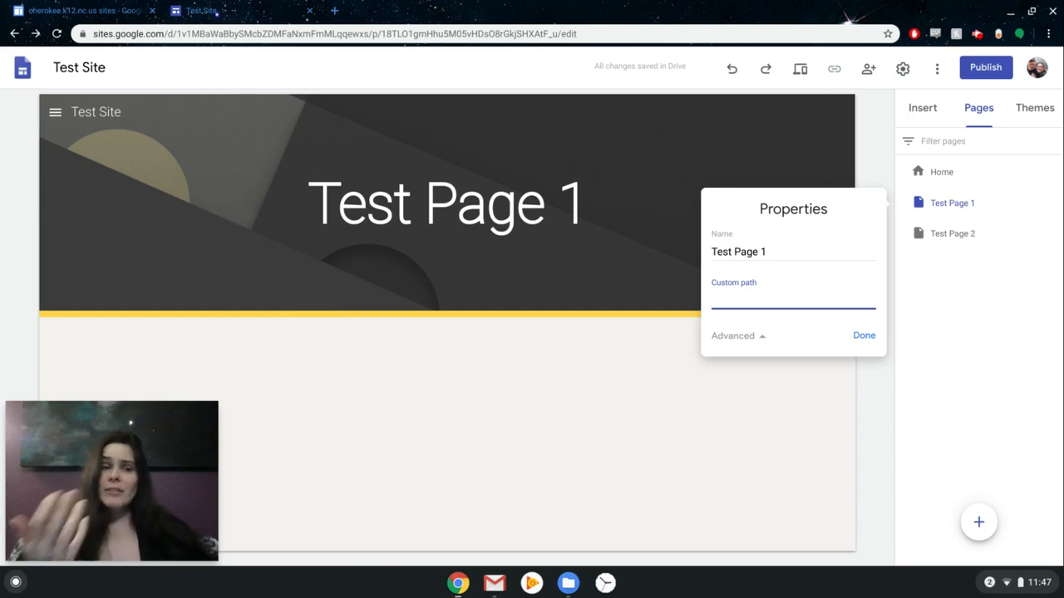
{"action": "left_click", "coordinate": [860, 337]}
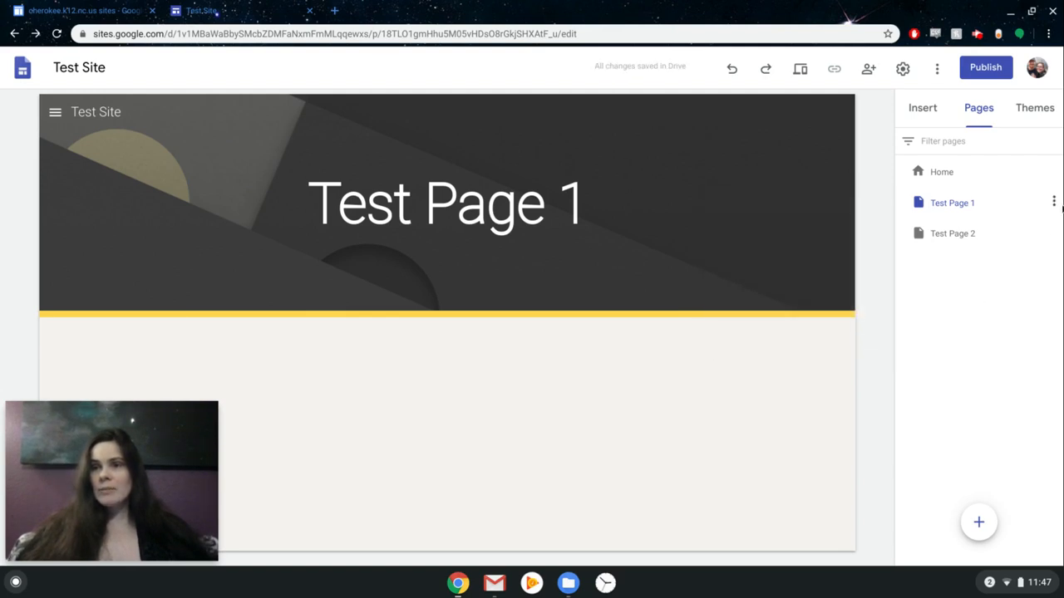
- Hide Test Page 1 from the navigation and check the page links in the side navigation menu
{"action": "left_click", "coordinate": [1054, 202]}
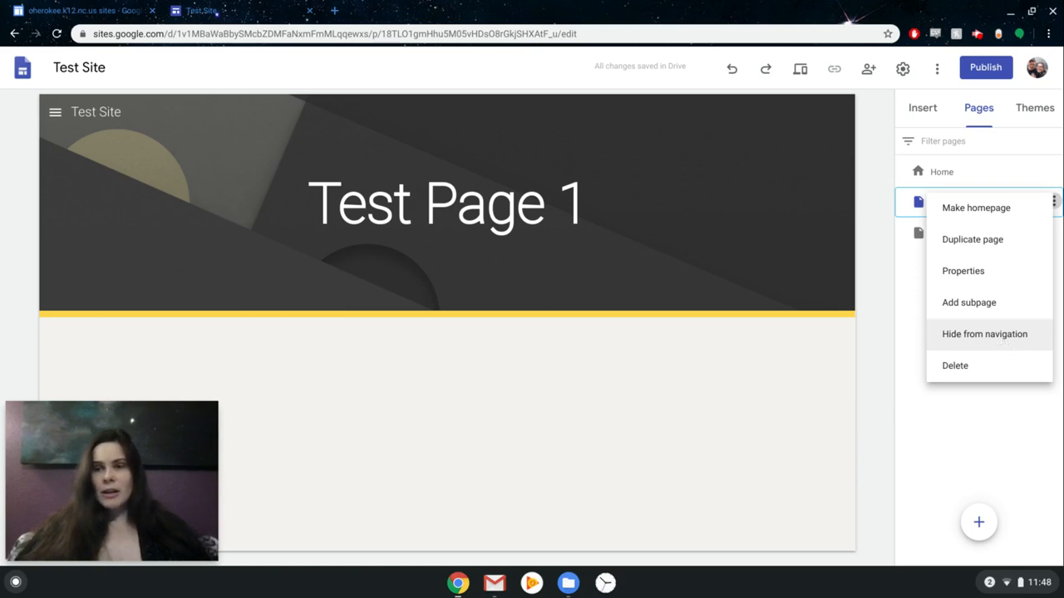
{"action": "left_click", "coordinate": [1004, 344]}
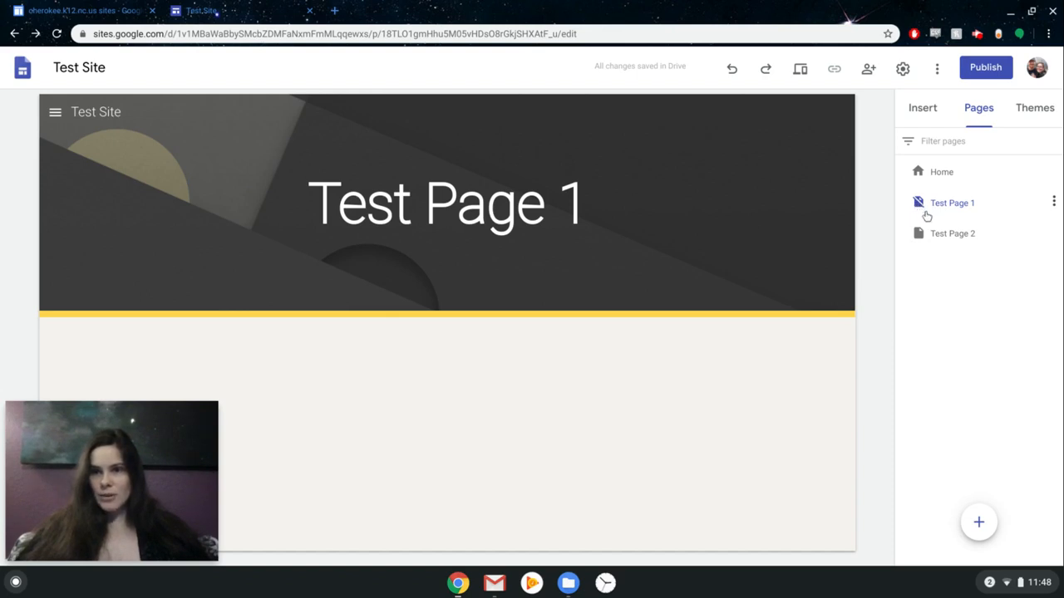
{"action": "left_click", "coordinate": [55, 113]}
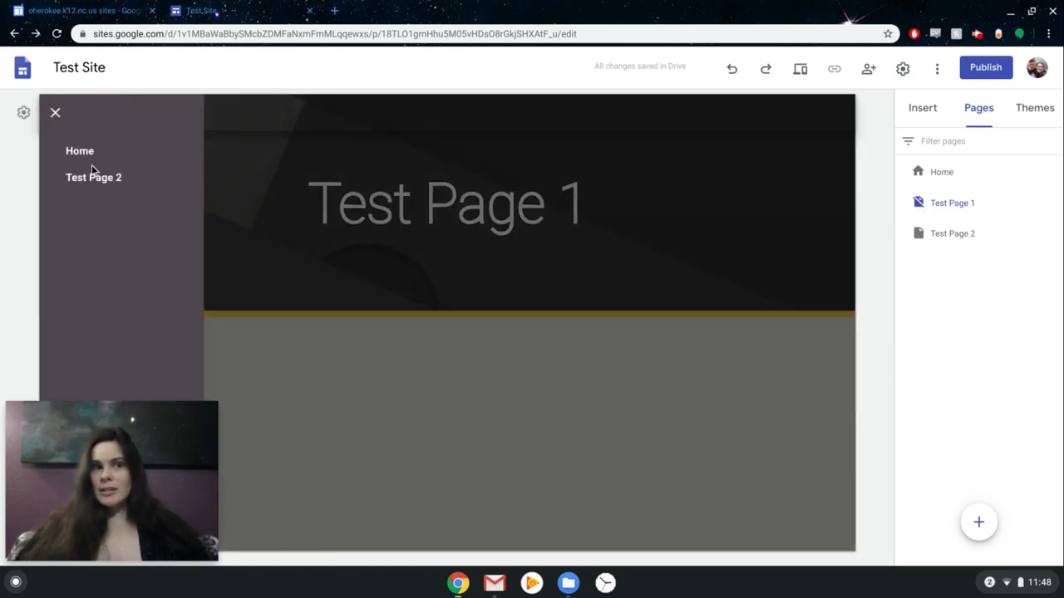
{"action": "left_click", "coordinate": [53, 116]}
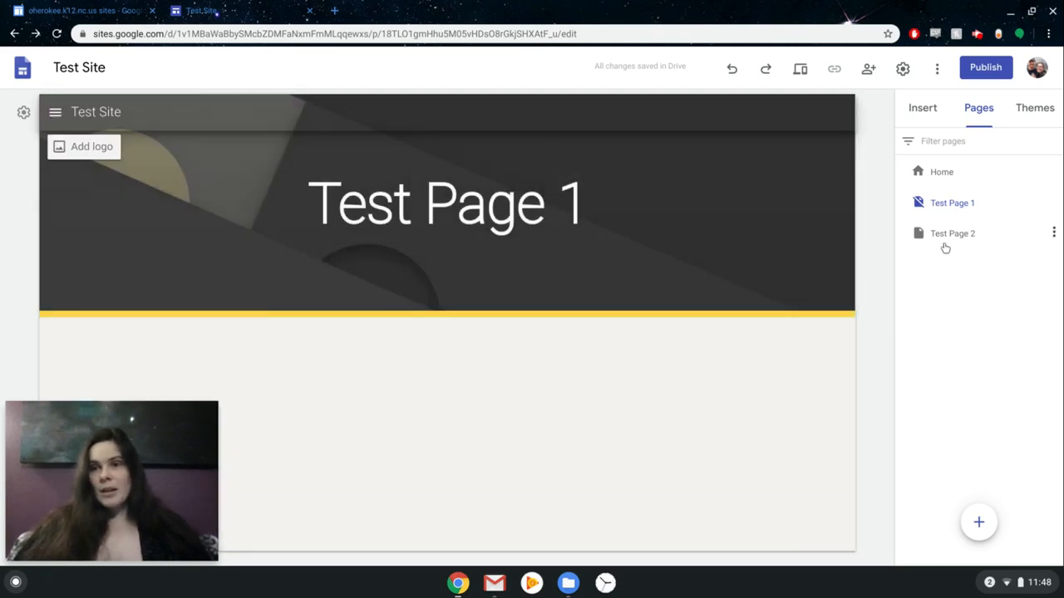
- Add a subpage named "Subpage 1" under Test Page 2
{"action": "left_click", "coordinate": [1053, 236]}
{"action": "left_click", "coordinate": [969, 335]}
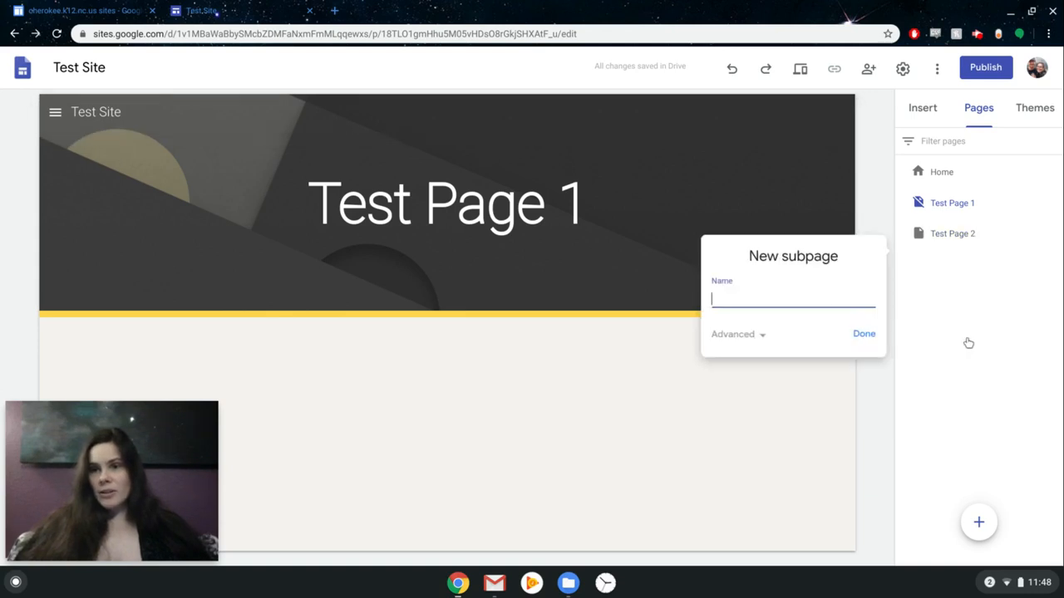
{"action": "type", "text": "S"}
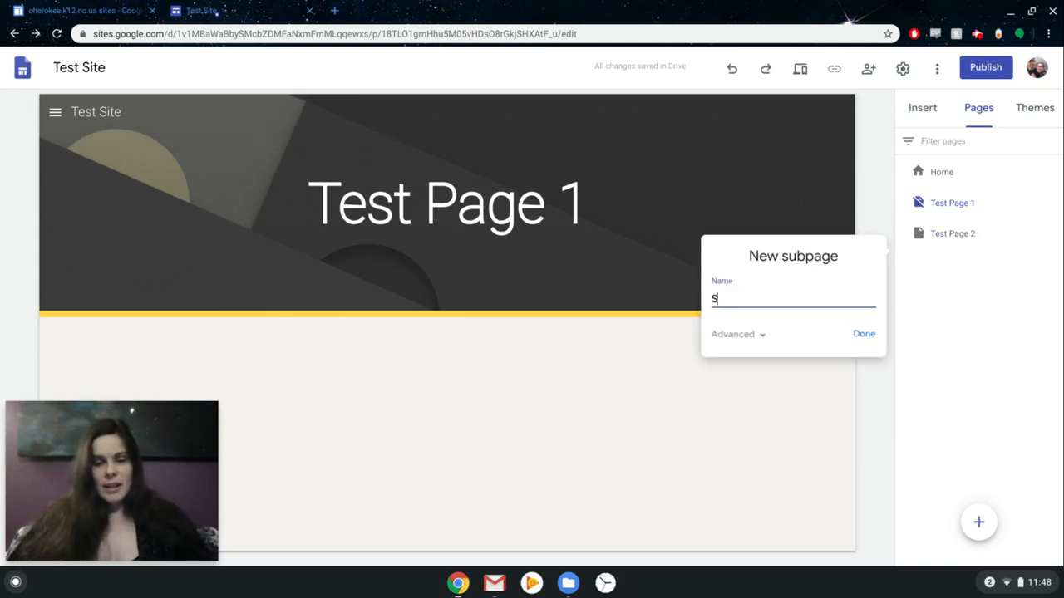
{"action": "type", "text": "ubpage 1"}
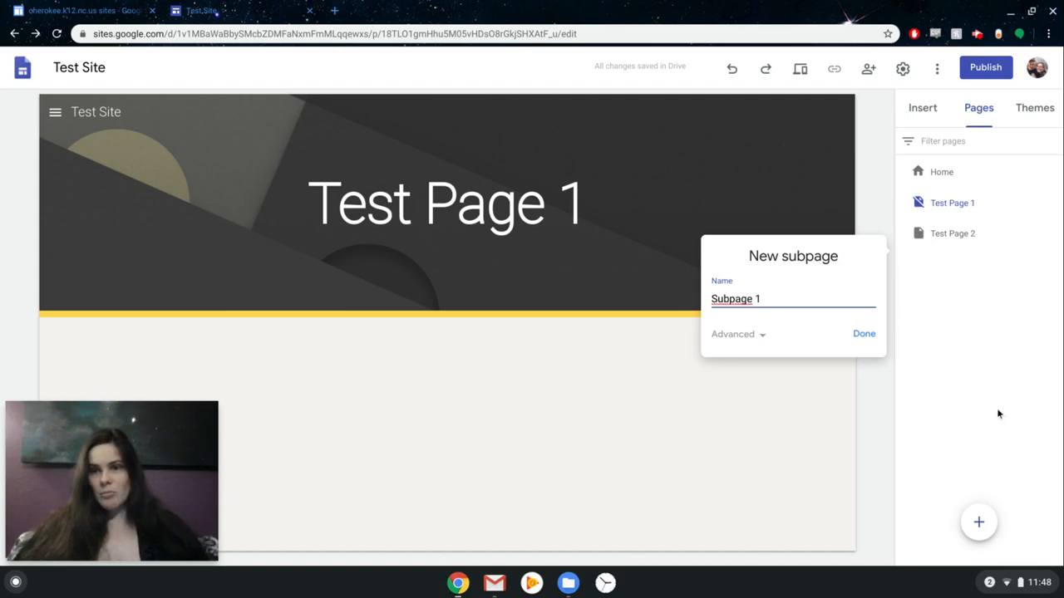
{"action": "left_click", "coordinate": [864, 333]}
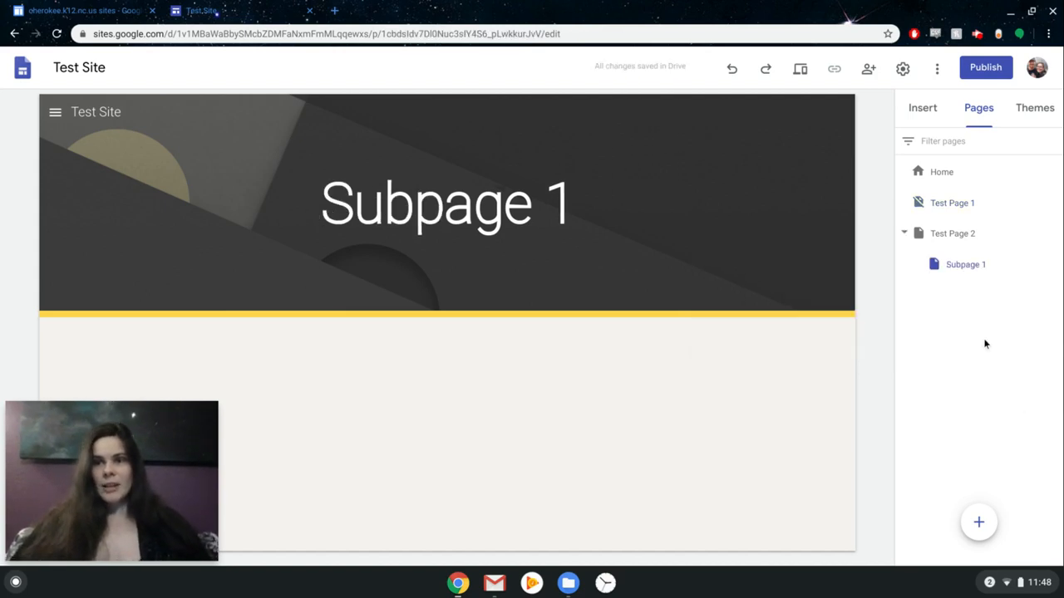
- Open Test Page 2 and expand its entry in the side navigation menu to view its subpage link, then close the menu
{"action": "left_click", "coordinate": [906, 234]}
{"action": "left_click", "coordinate": [904, 234]}
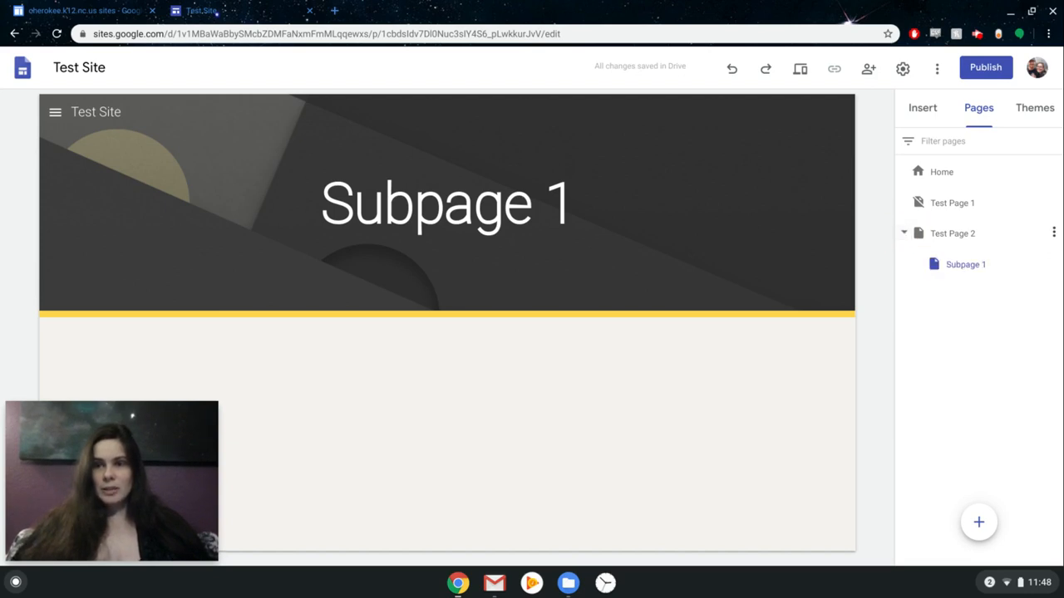
{"action": "left_click", "coordinate": [951, 233]}
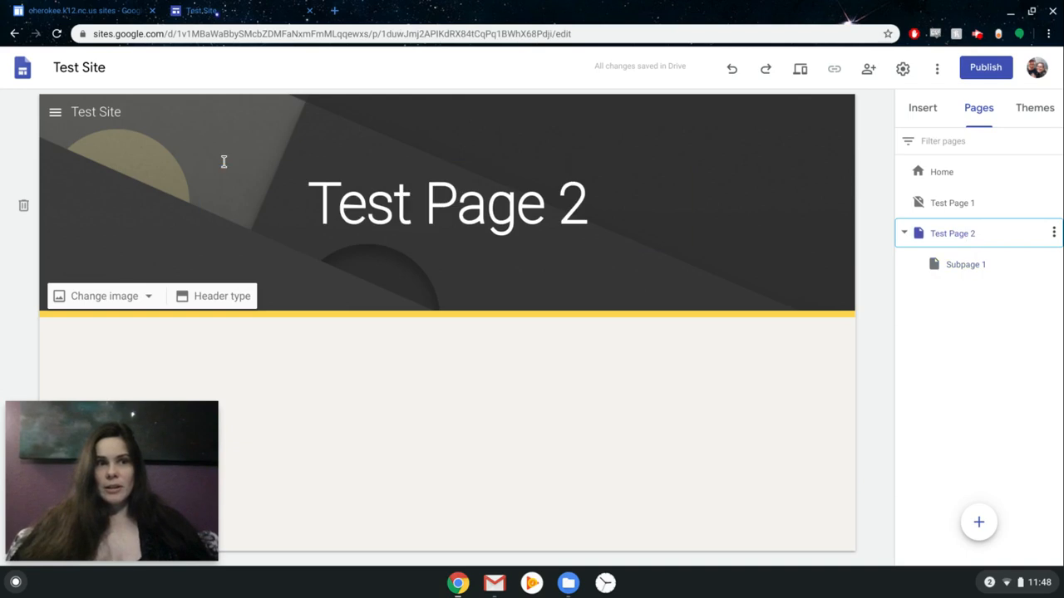
{"action": "left_click", "coordinate": [53, 114]}
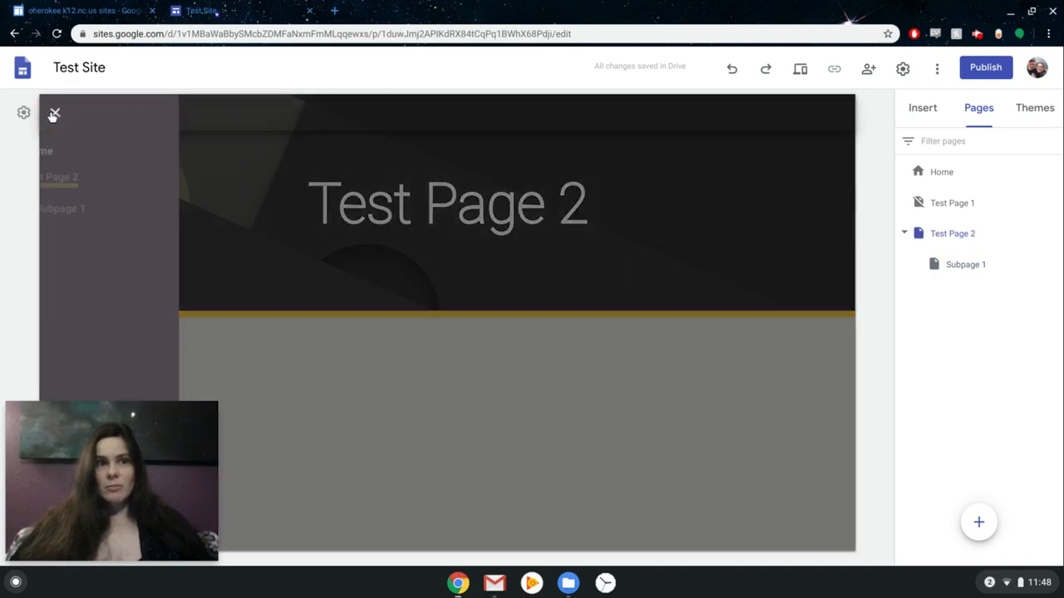
{"action": "left_click", "coordinate": [61, 181]}
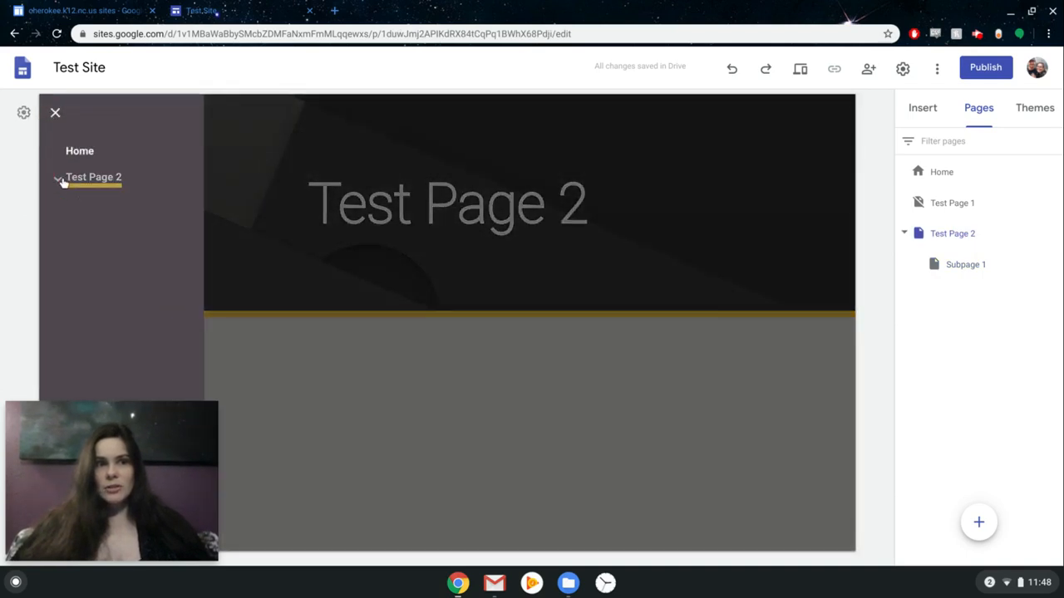
{"action": "left_click", "coordinate": [81, 178]}
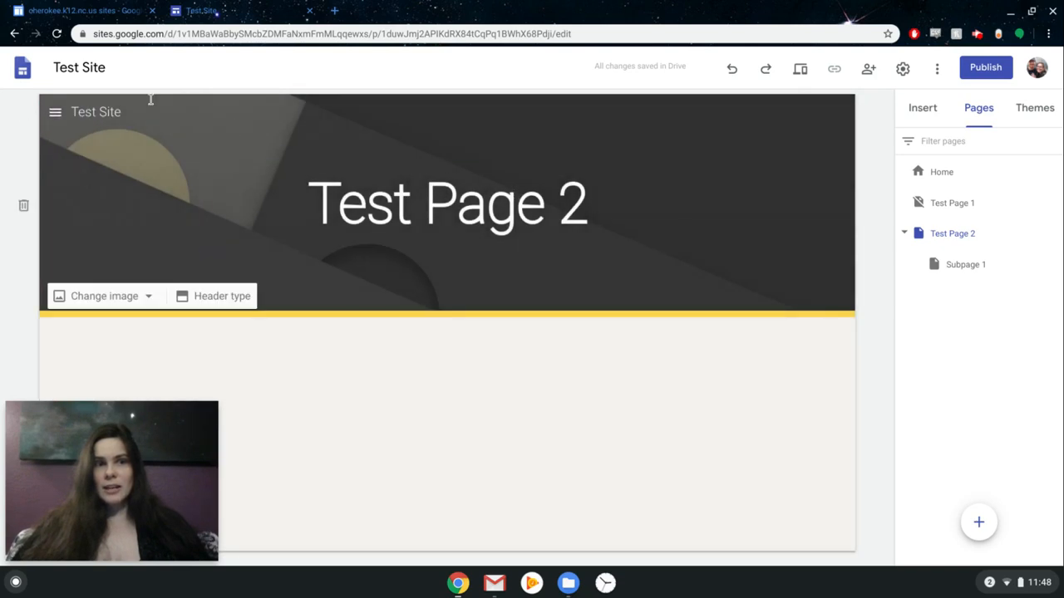
{"action": "left_click", "coordinate": [54, 112]}
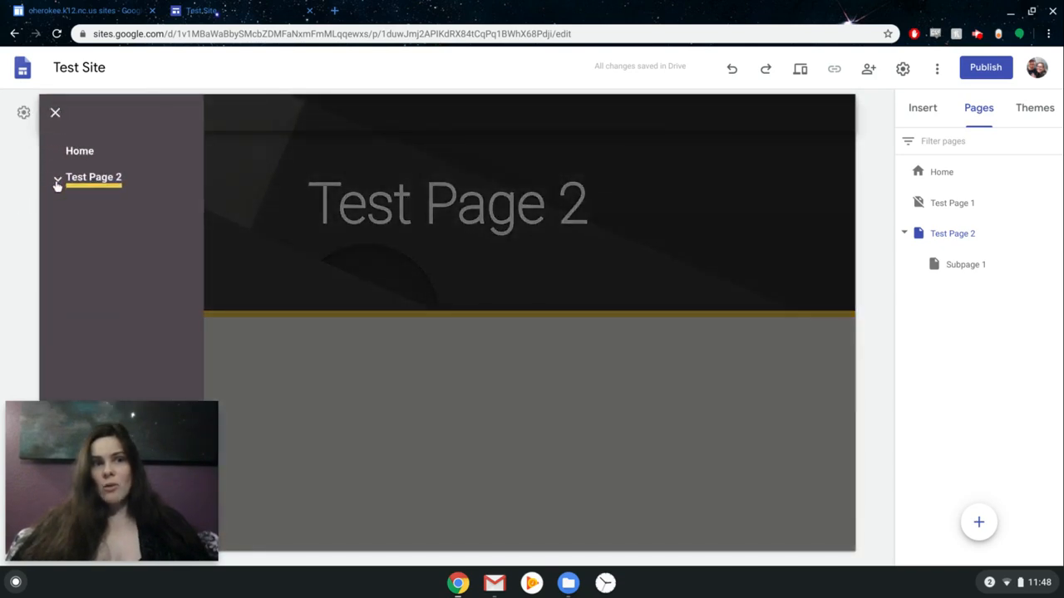
{"action": "left_click", "coordinate": [56, 182]}
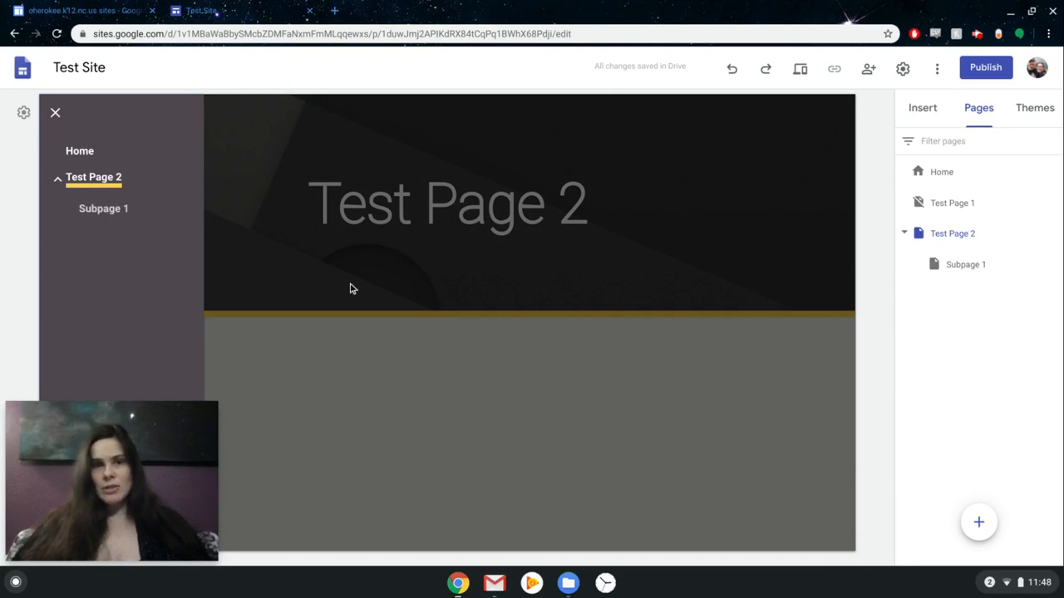
{"action": "left_click", "coordinate": [463, 420]}
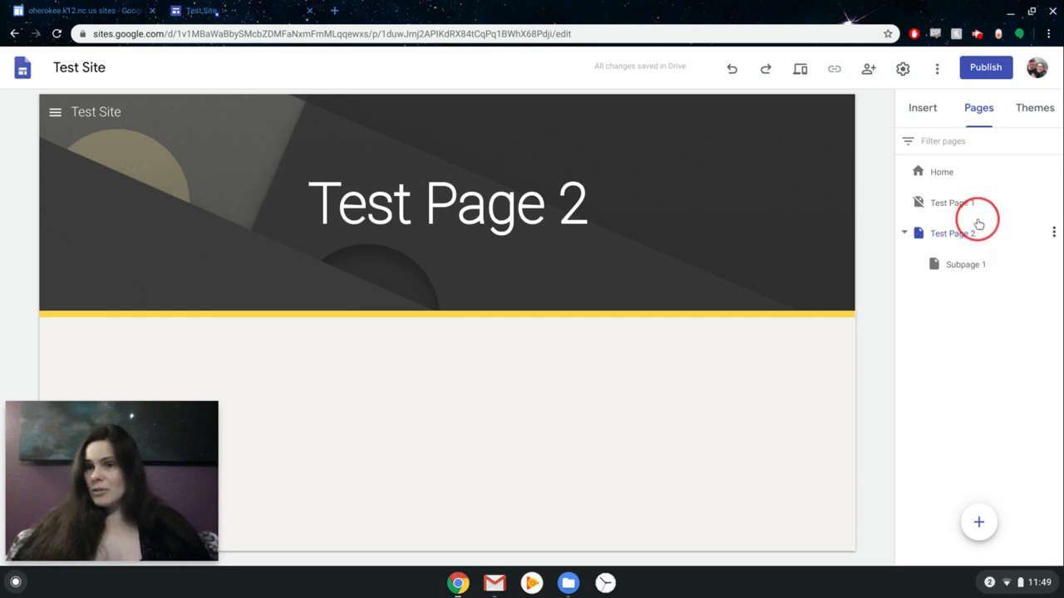
- Reorder the pages by moving Test Page 2 above Test Page 1, and move Test Page 1 back above it
{"action": "left_click_drag", "start_coordinate": [978, 223], "coordinate": [962, 187]}
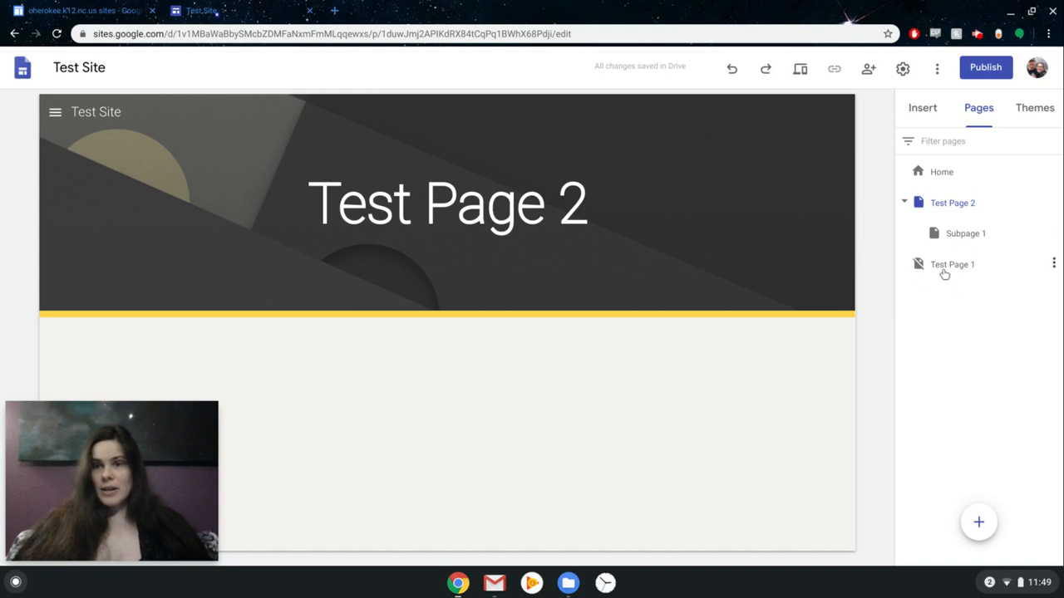
{"action": "left_click_drag", "start_coordinate": [947, 271], "coordinate": [963, 194]}
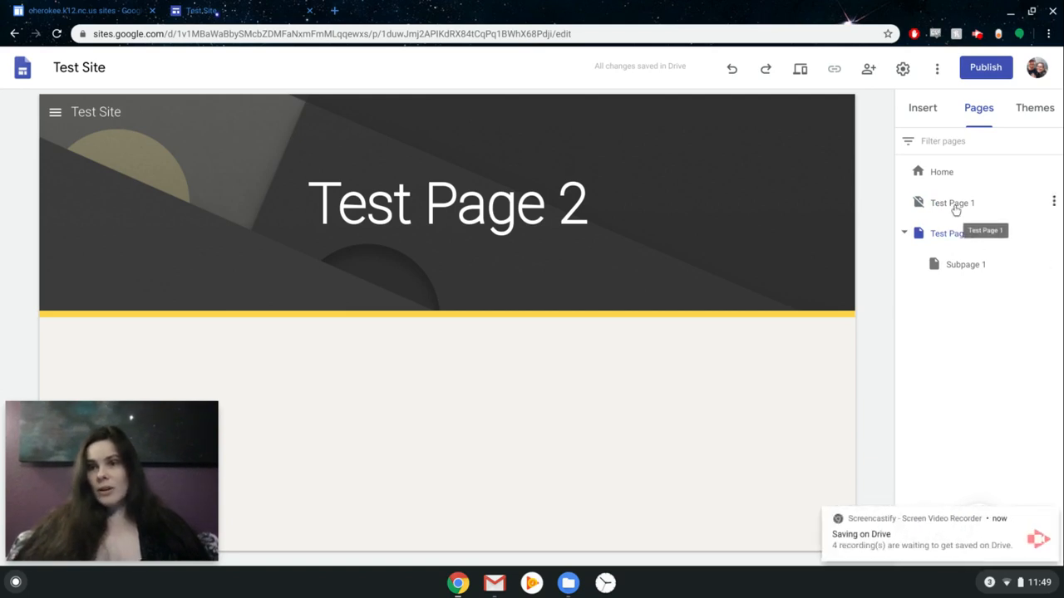
- Nest Test Page 2 with its subpage under Test Page 1, and expand and collapse the page hierarchy
{"action": "left_click", "coordinate": [951, 235]}
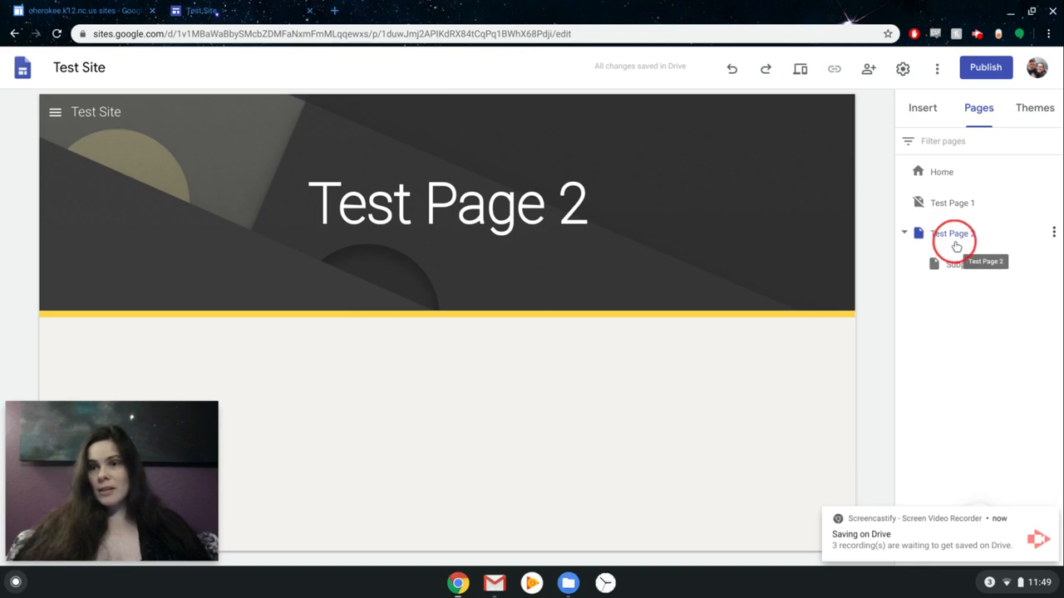
{"action": "left_click_drag", "start_coordinate": [963, 247], "coordinate": [974, 209]}
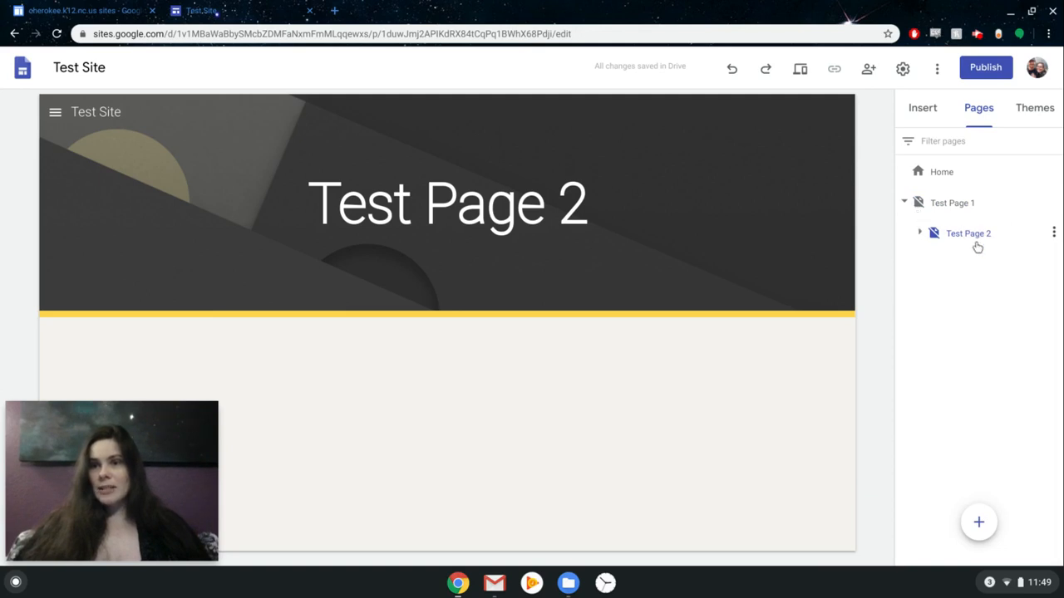
{"action": "left_click", "coordinate": [919, 236]}
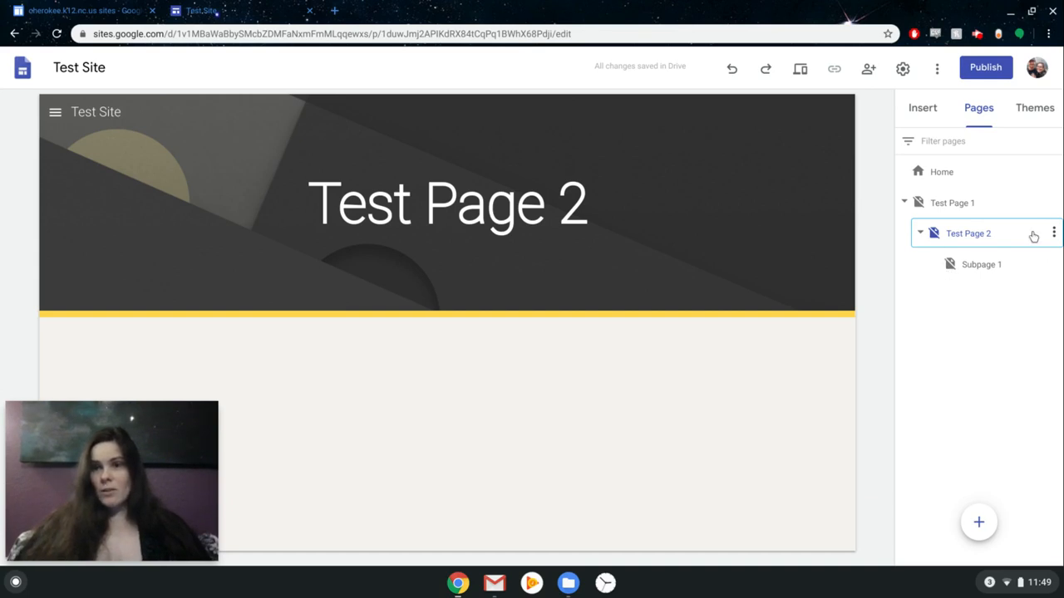
{"action": "left_click", "coordinate": [905, 205]}
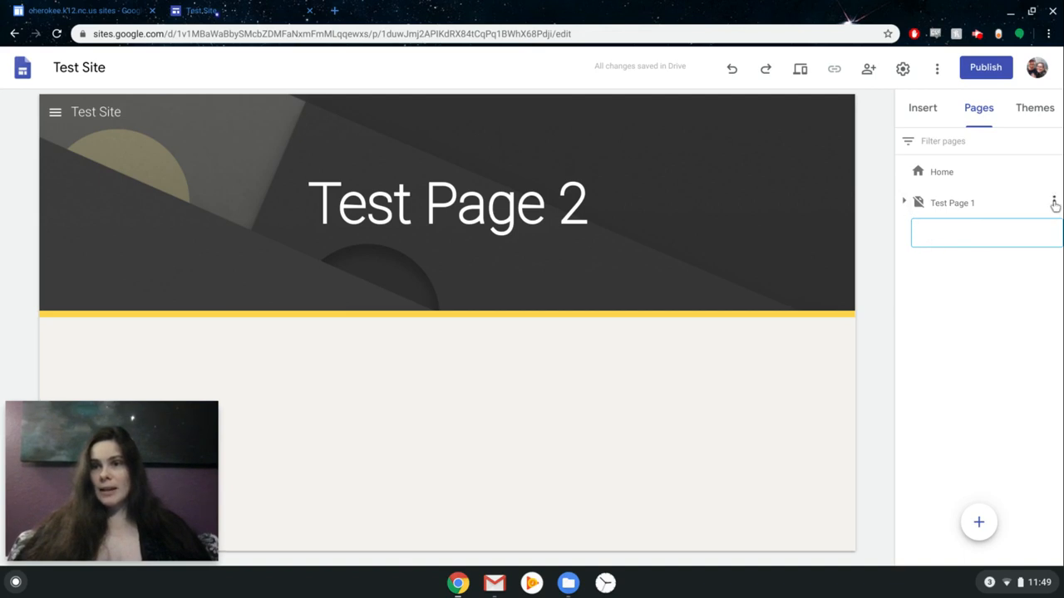
- Show Test Page 1 in the navigation and expand its nested pages down to Subpage 1
{"action": "left_click", "coordinate": [1054, 203]}
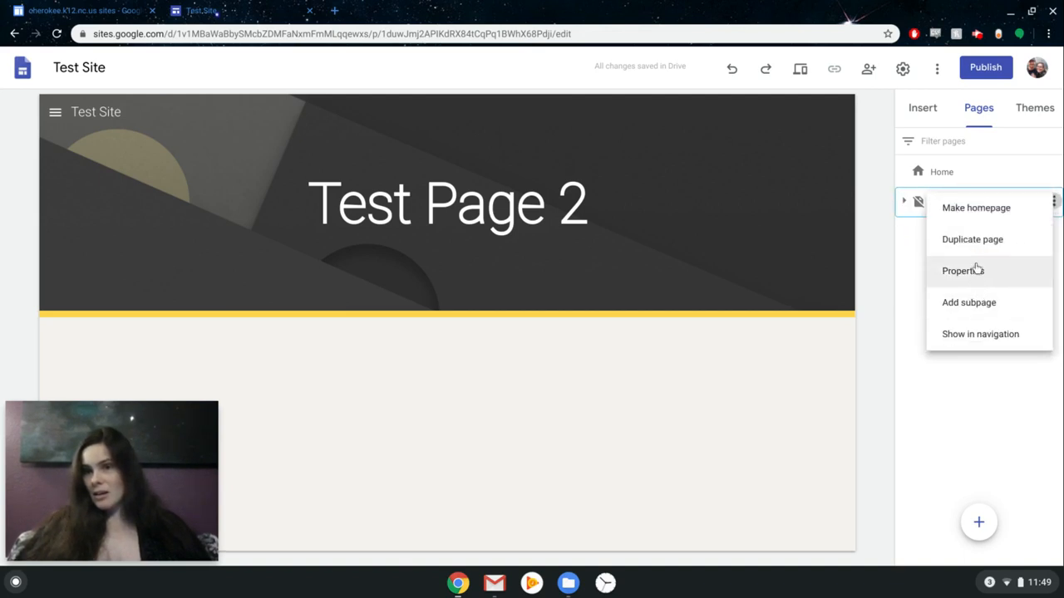
{"action": "left_click", "coordinate": [978, 335]}
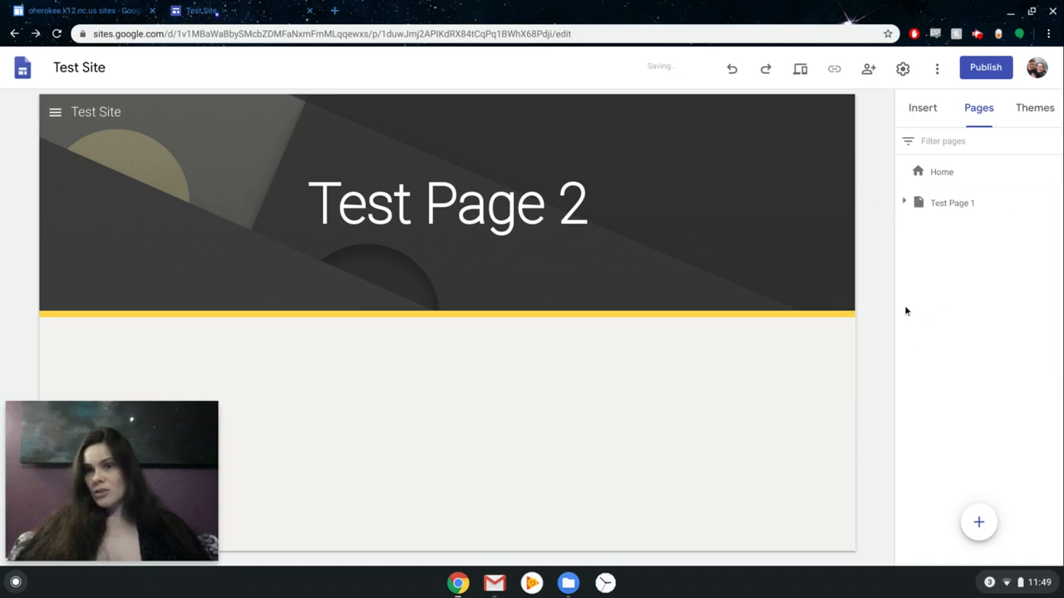
{"action": "left_click", "coordinate": [904, 203]}
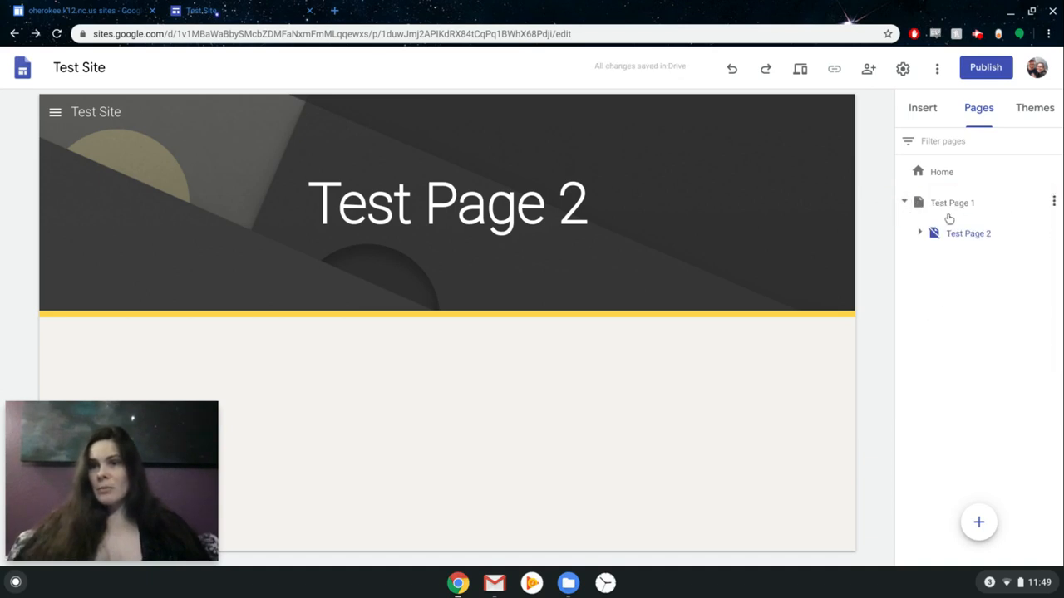
{"action": "left_click", "coordinate": [919, 235]}
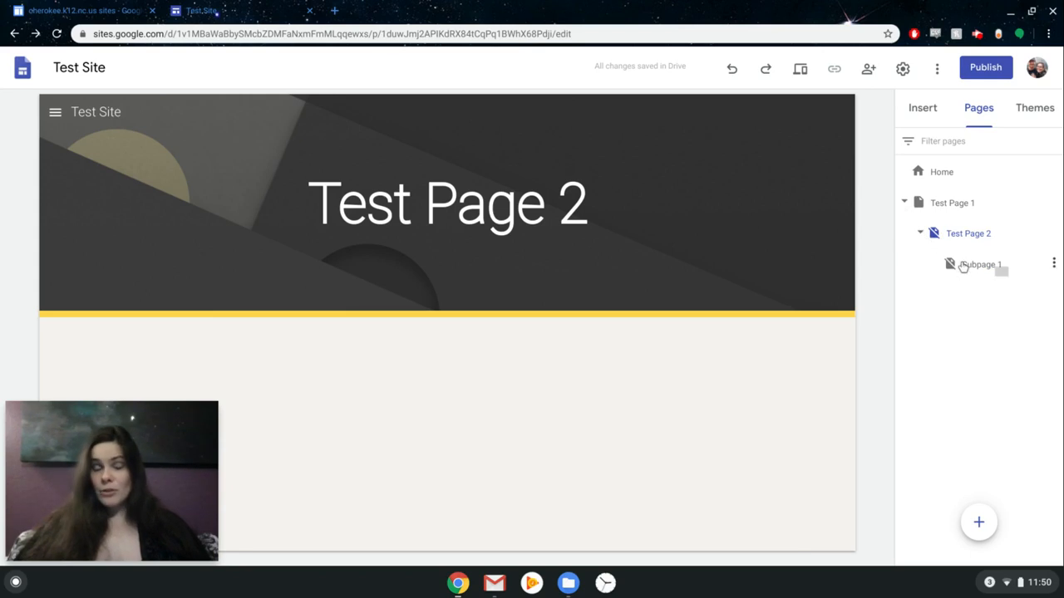
- Move Test Page 2 with its subpage out of Test Page 1 to the top level, below Test Page 1
{"action": "left_click_drag", "start_coordinate": [962, 266], "coordinate": [953, 249]}
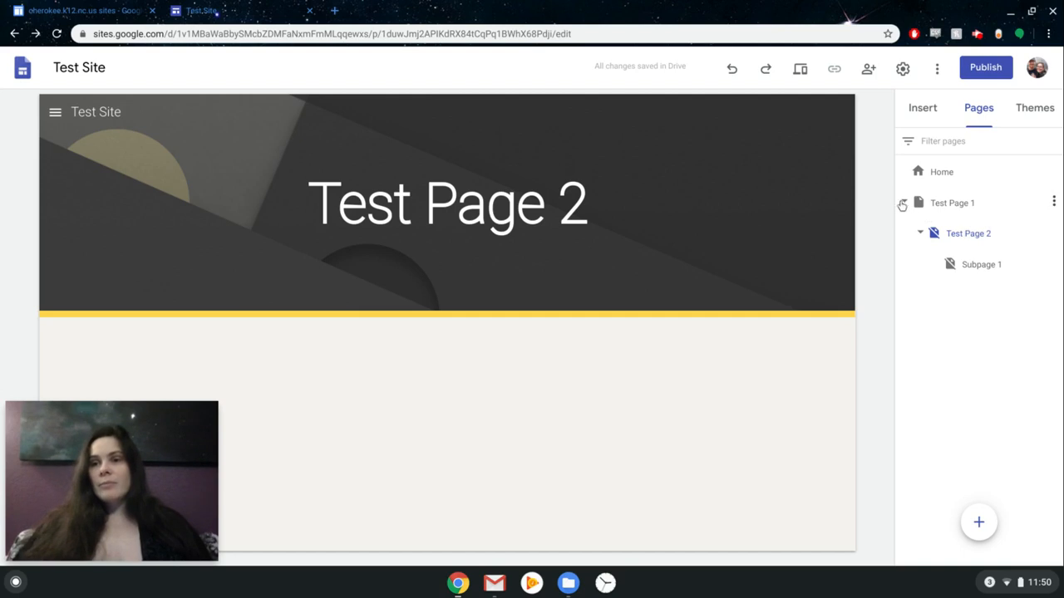
{"action": "left_click", "coordinate": [971, 246]}
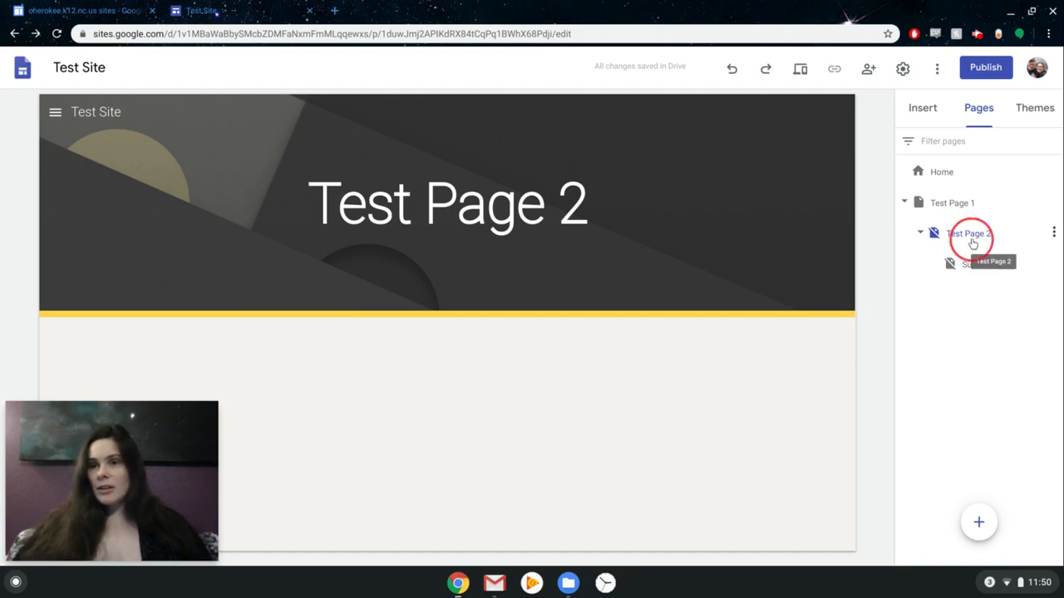
{"action": "left_click_drag", "start_coordinate": [978, 249], "coordinate": [924, 284]}
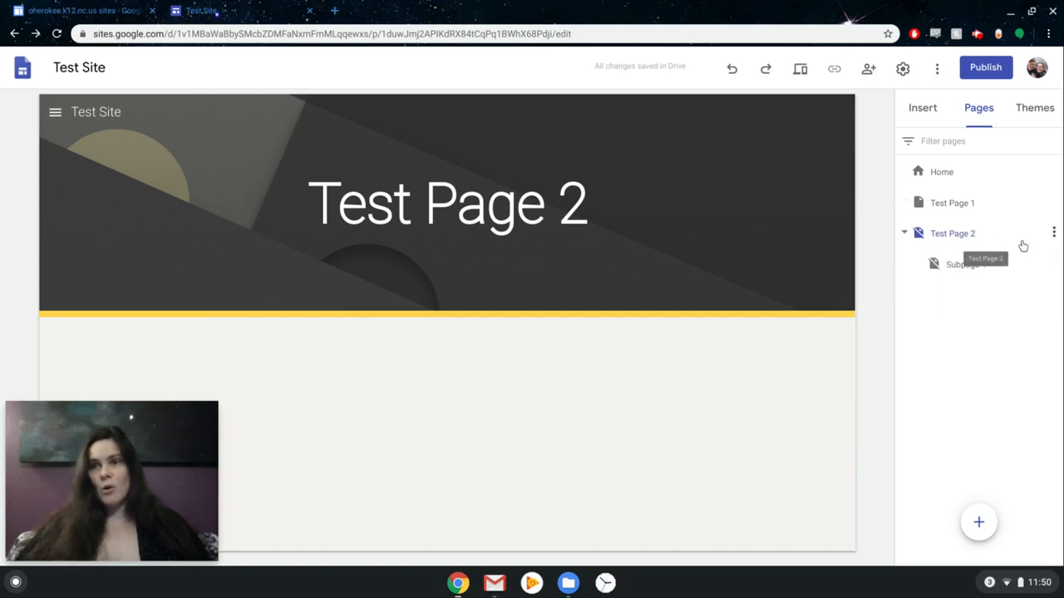
- Show Test Page 2 in the navigation, collapse its subpages and check the page links in the side navigation menu
{"action": "left_click", "coordinate": [1053, 234]}
{"action": "left_click", "coordinate": [953, 365]}
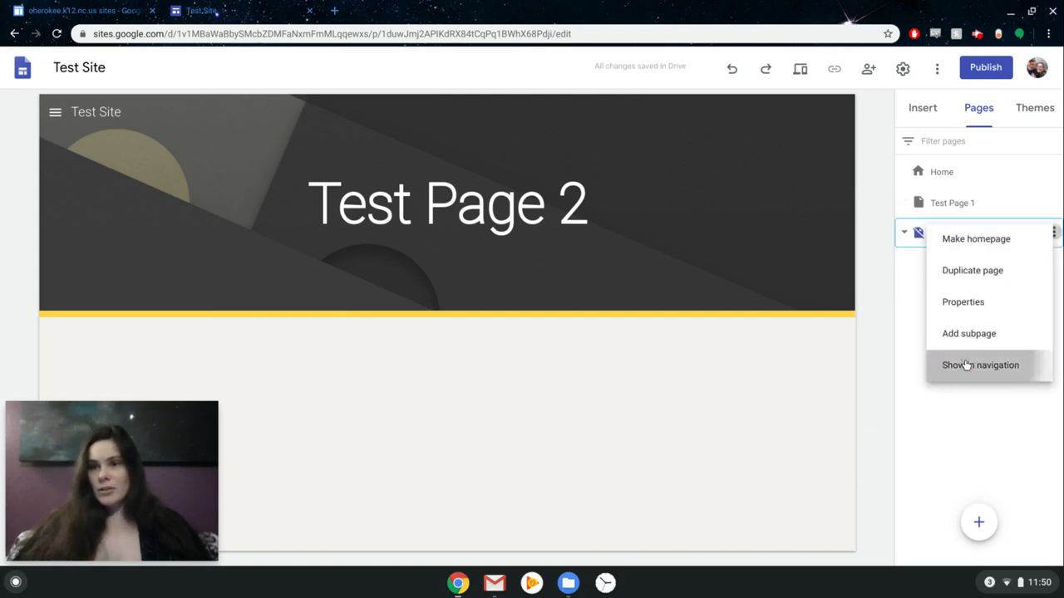
{"action": "left_click", "coordinate": [904, 235]}
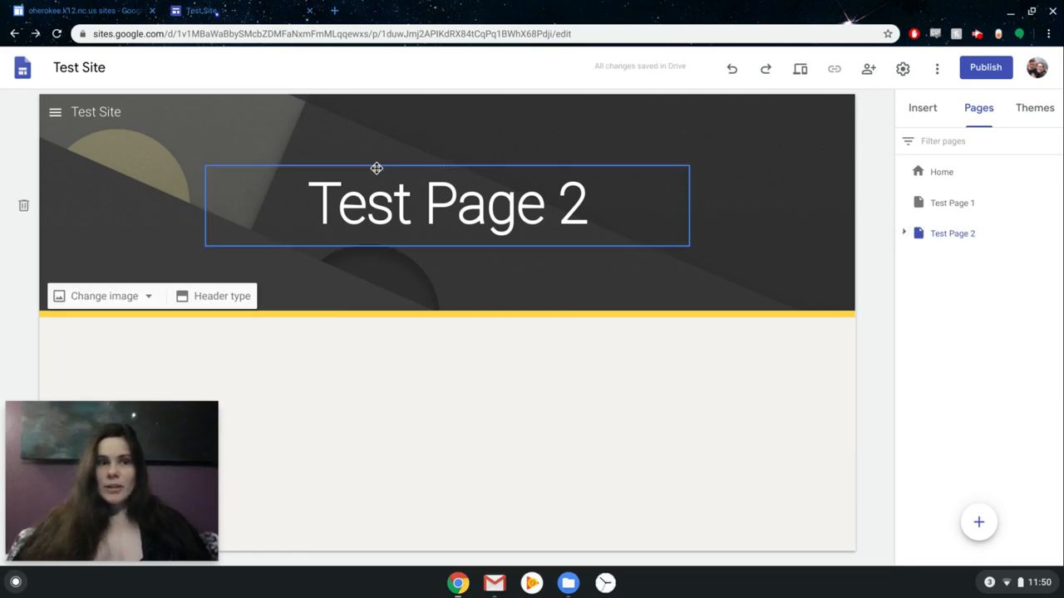
{"action": "left_click", "coordinate": [55, 113]}
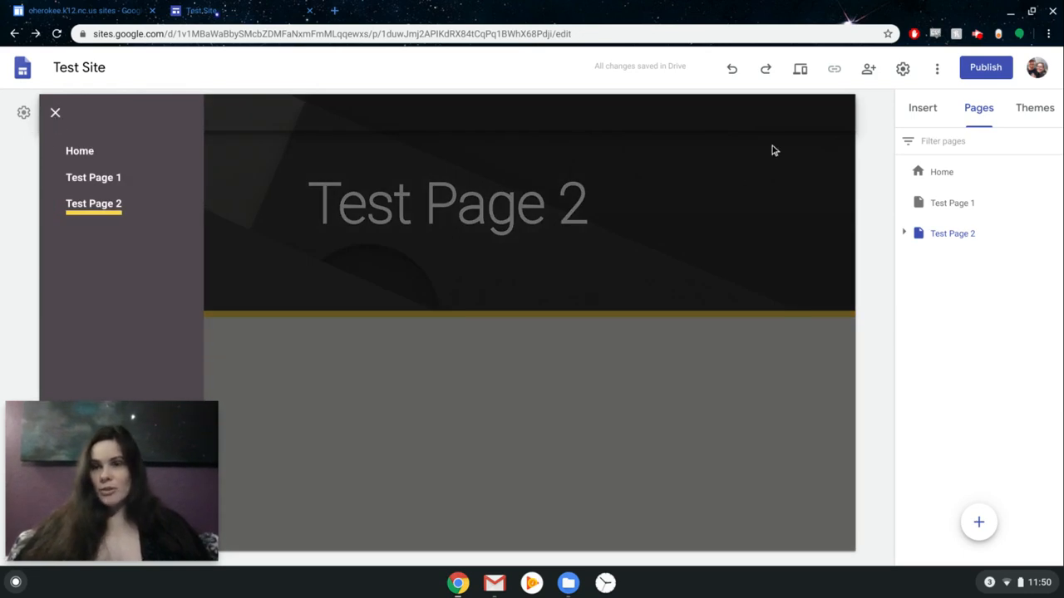
- Go to the Home page through the side navigation menu and insert an empty text box below the header
{"action": "left_click", "coordinate": [919, 112]}
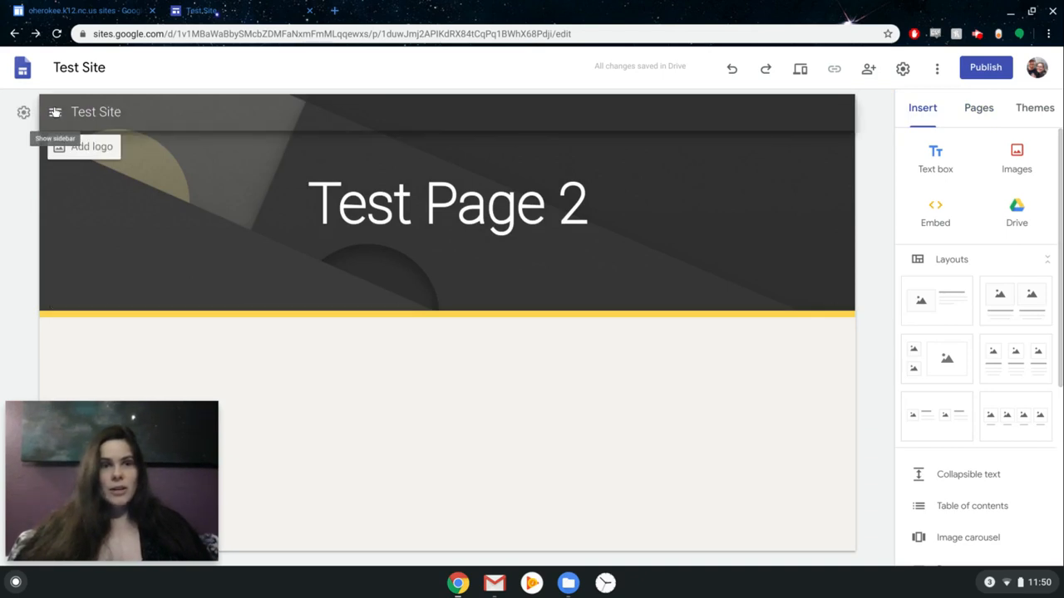
{"action": "left_click", "coordinate": [57, 113]}
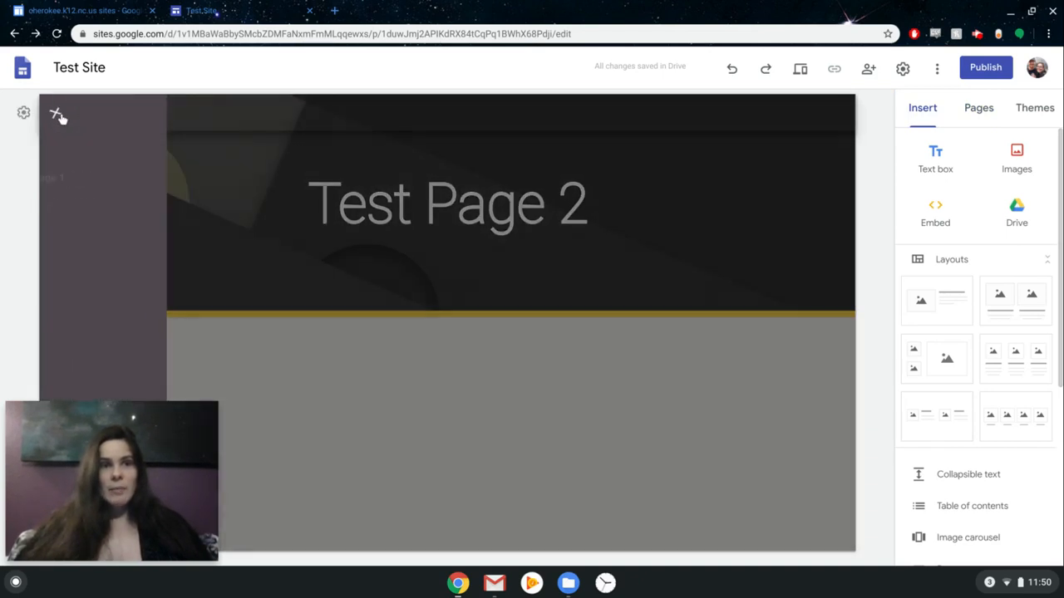
{"action": "left_click", "coordinate": [79, 151]}
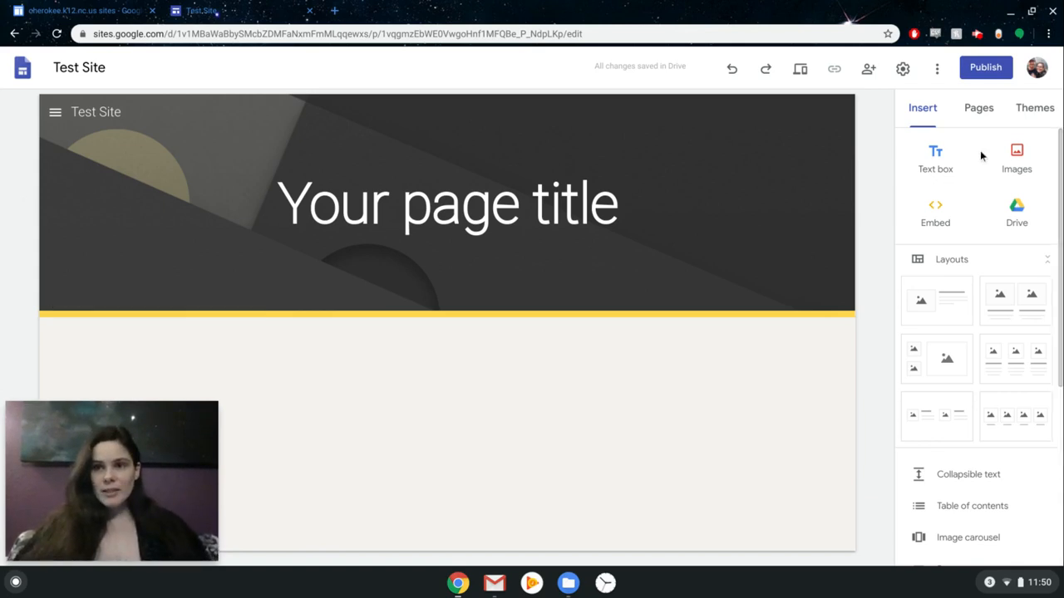
{"action": "left_click", "coordinate": [934, 158]}
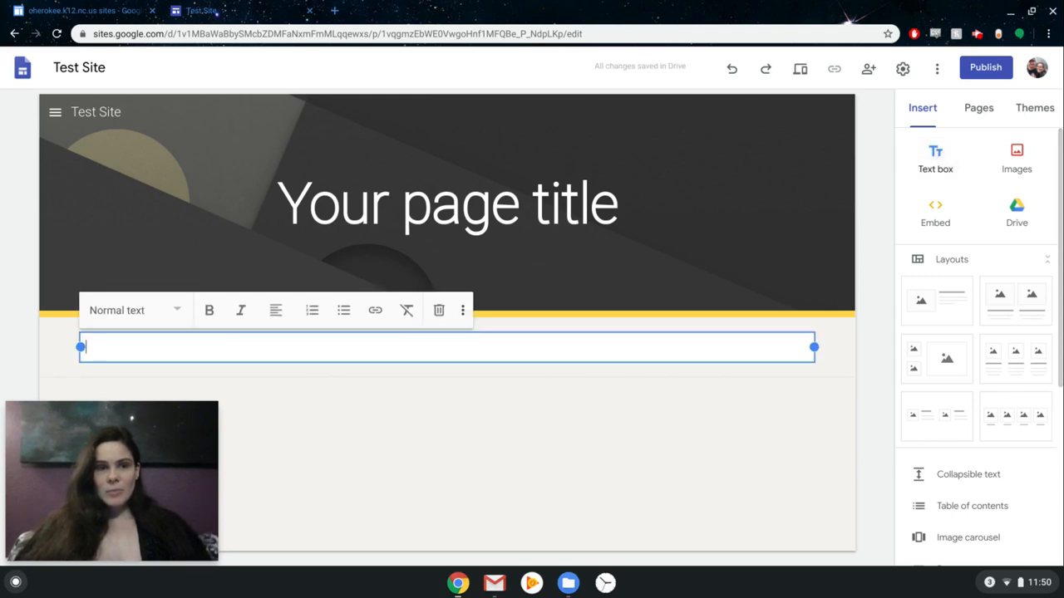
- Upload the image IMG_20200110_122637.jpg from the Downloads folder onto the Home page
{"action": "left_click", "coordinate": [1024, 151]}
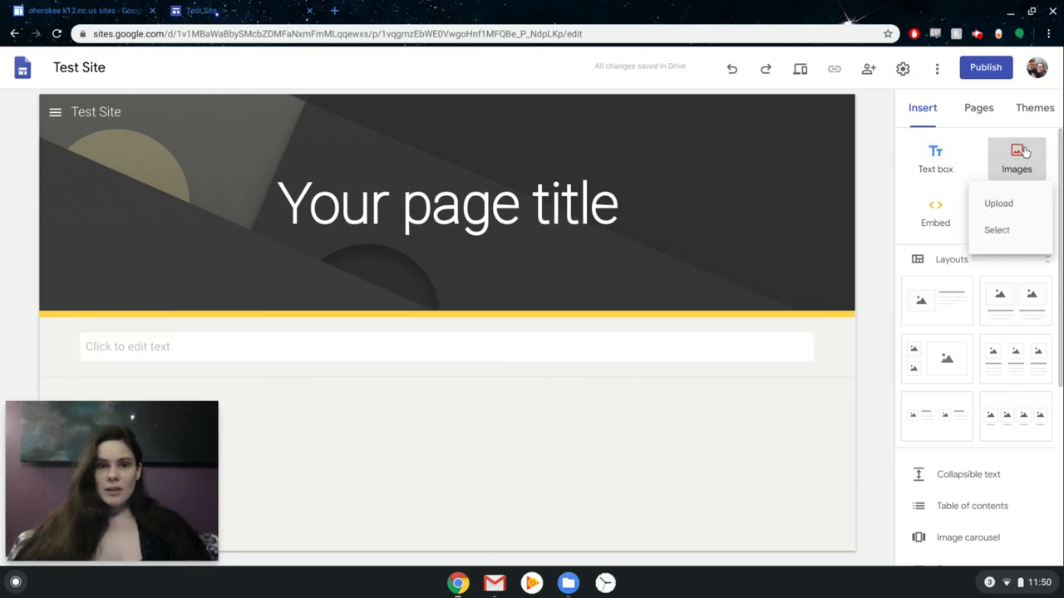
{"action": "left_click", "coordinate": [1008, 206]}
{"action": "left_click", "coordinate": [1008, 210]}
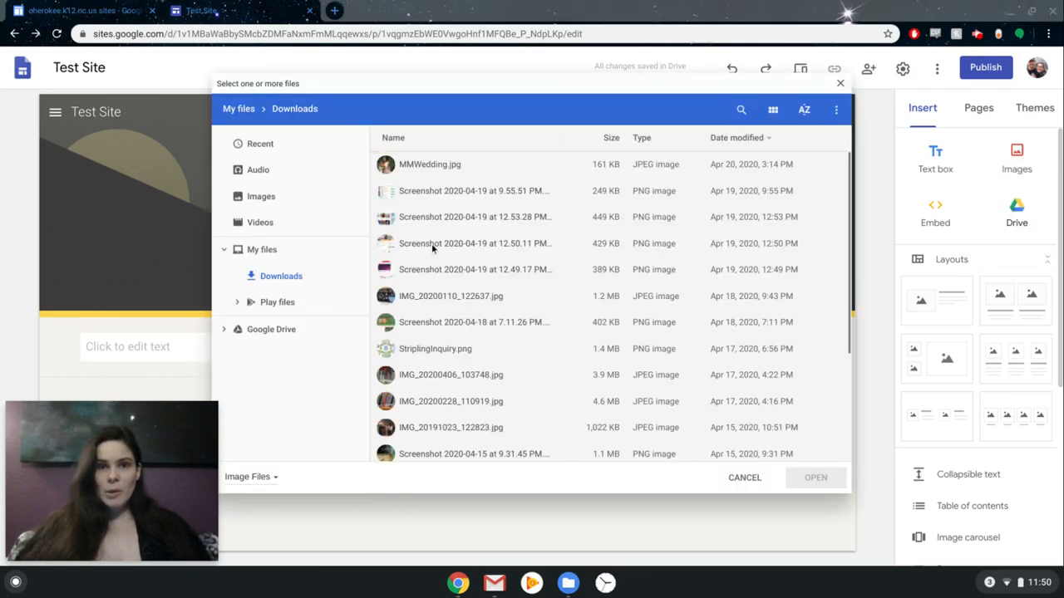
{"action": "double_click", "coordinate": [434, 297]}
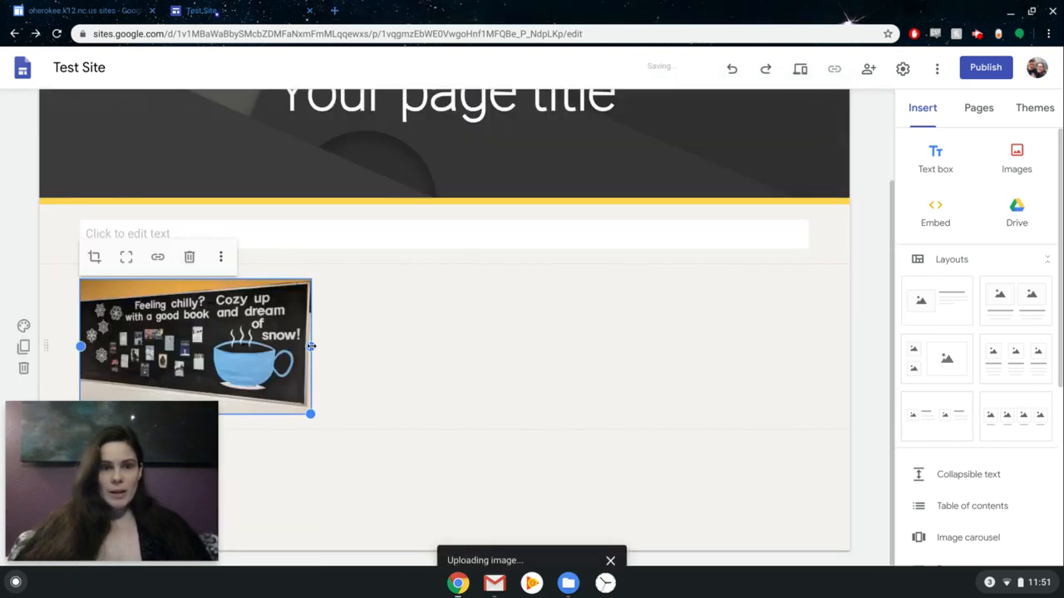
- Resize the uploaded bulletin board image so it spans about two thirds of the content width while showing the whole picture
{"action": "left_click_drag", "start_coordinate": [309, 349], "coordinate": [314, 347]}
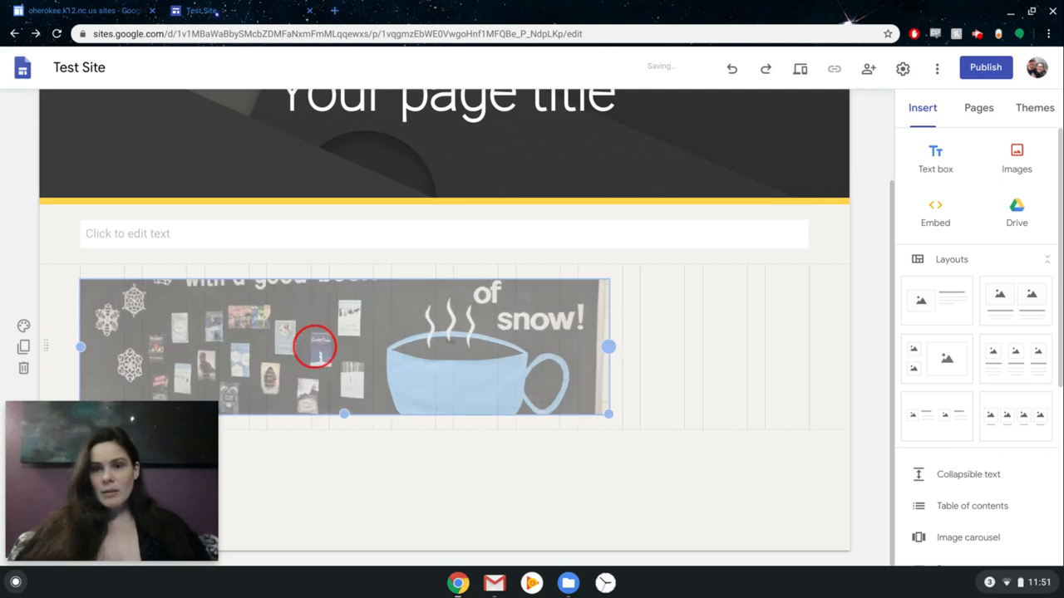
{"action": "left_click_drag", "start_coordinate": [314, 347], "coordinate": [314, 347]}
{"action": "mouse_move", "coordinate": [748, 375]}
{"action": "left_mouse_down"}
{"action": "mouse_move", "coordinate": [698, 375]}
{"action": "mouse_move", "coordinate": [746, 375]}
{"action": "left_mouse_up"}
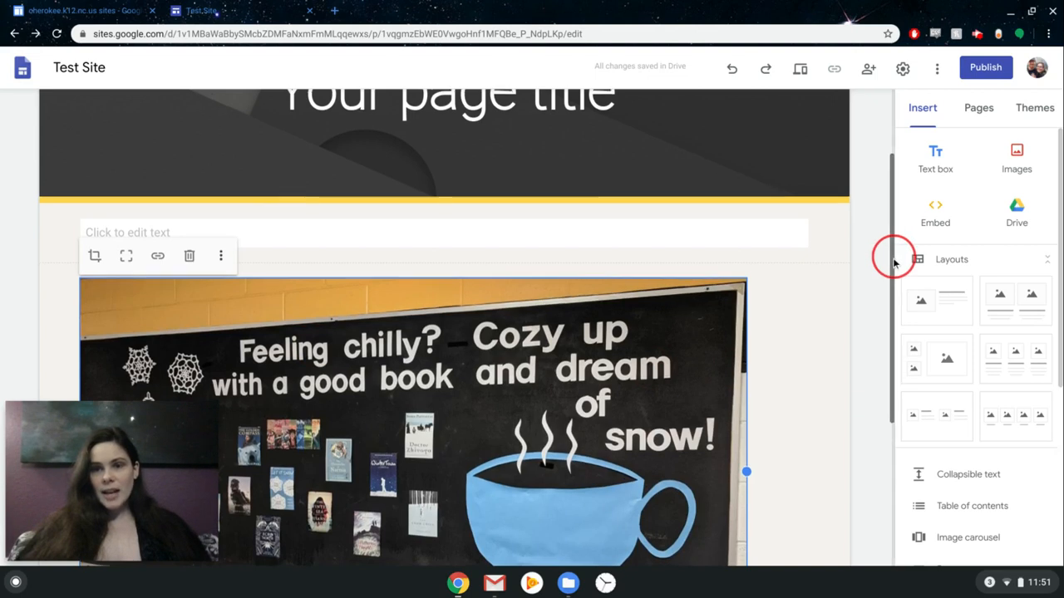
{"action": "scroll", "coordinate": [894, 260], "scroll_direction": "down", "scroll_amount": 3}
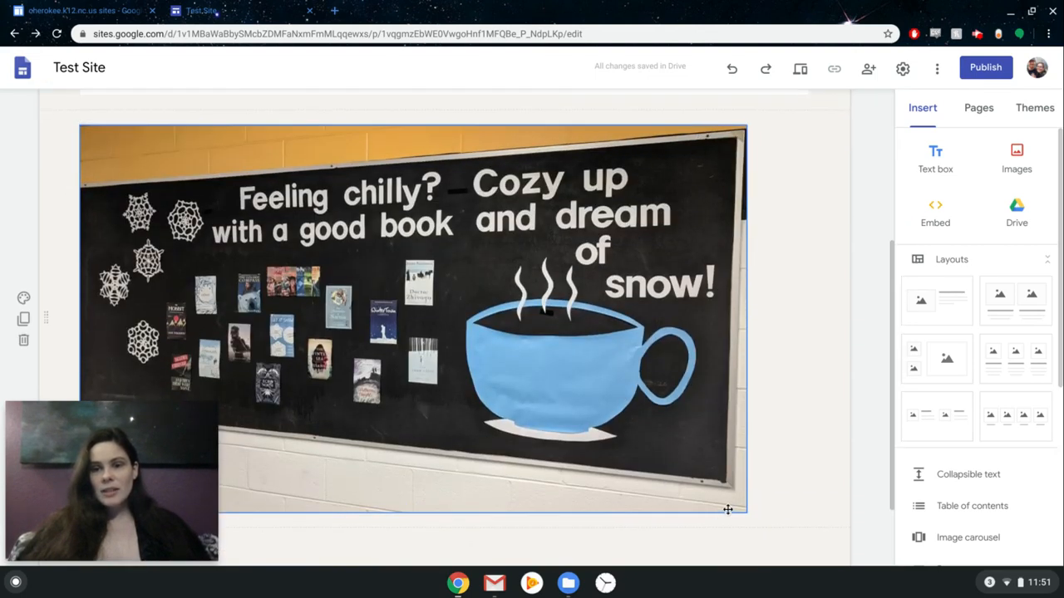
{"action": "left_click", "coordinate": [742, 513]}
{"action": "left_click_drag", "start_coordinate": [742, 512], "coordinate": [742, 511]}
{"action": "left_click_drag", "start_coordinate": [624, 430], "coordinate": [559, 413]}
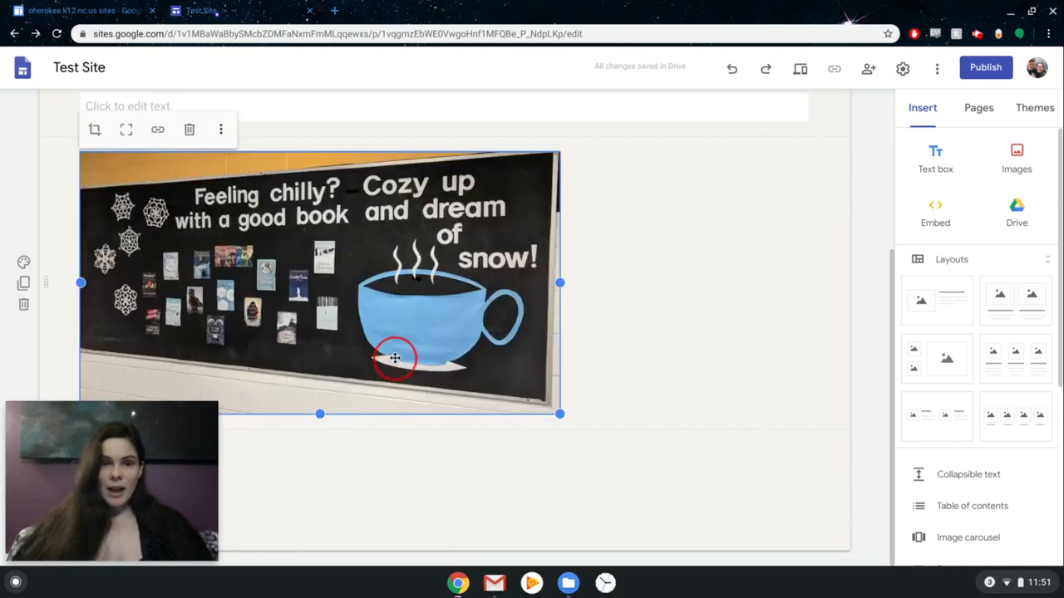
- Narrow the empty text box below the header and move it into the image's section, beside the image
{"action": "scroll", "coordinate": [591, 304], "scroll_direction": "up", "scroll_amount": 3}
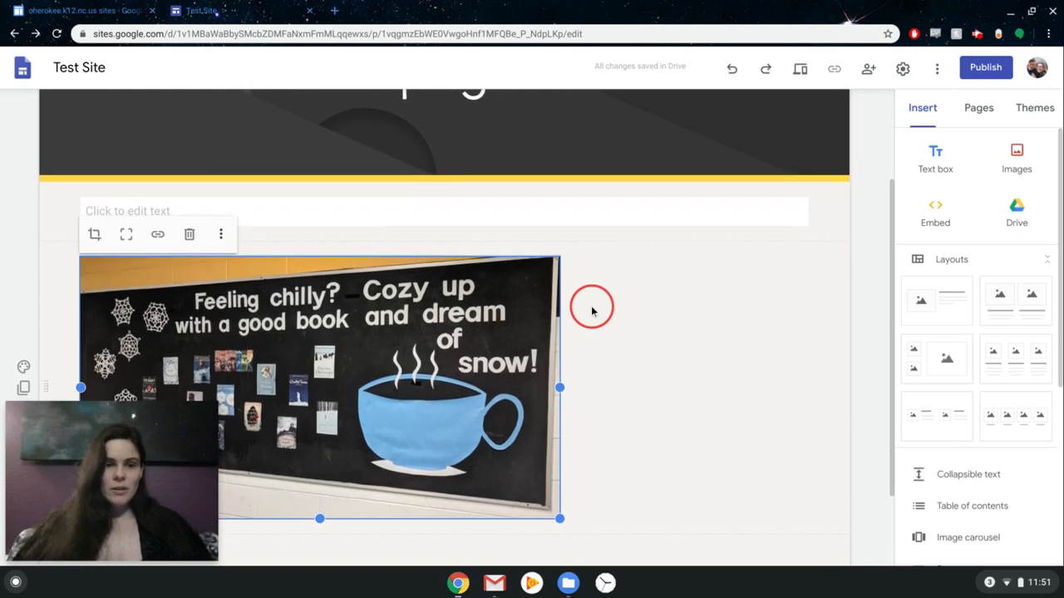
{"action": "scroll", "coordinate": [590, 304], "scroll_direction": "down", "scroll_amount": 1}
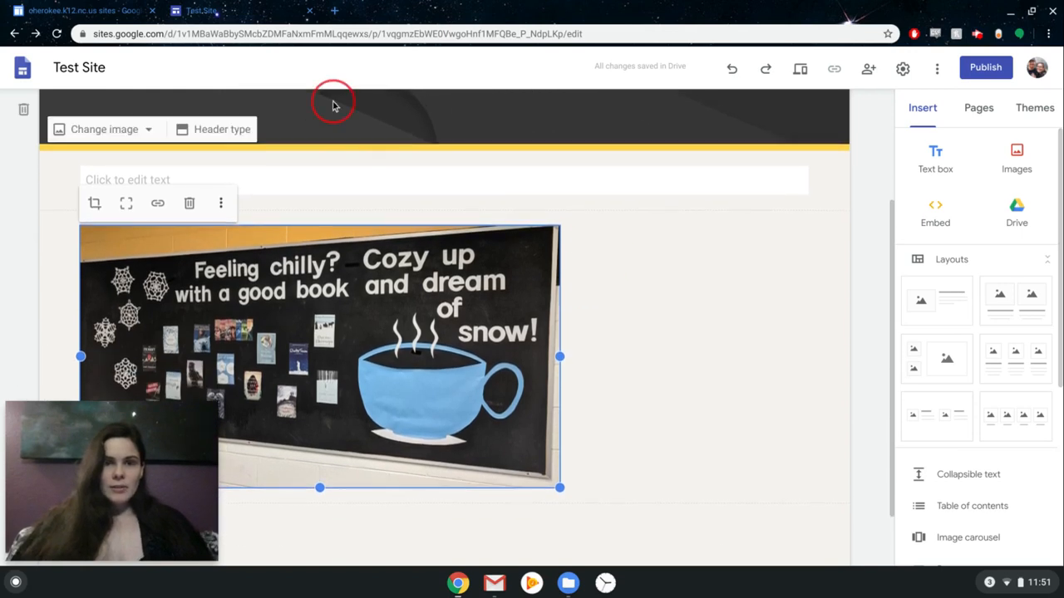
{"action": "left_click", "coordinate": [383, 191]}
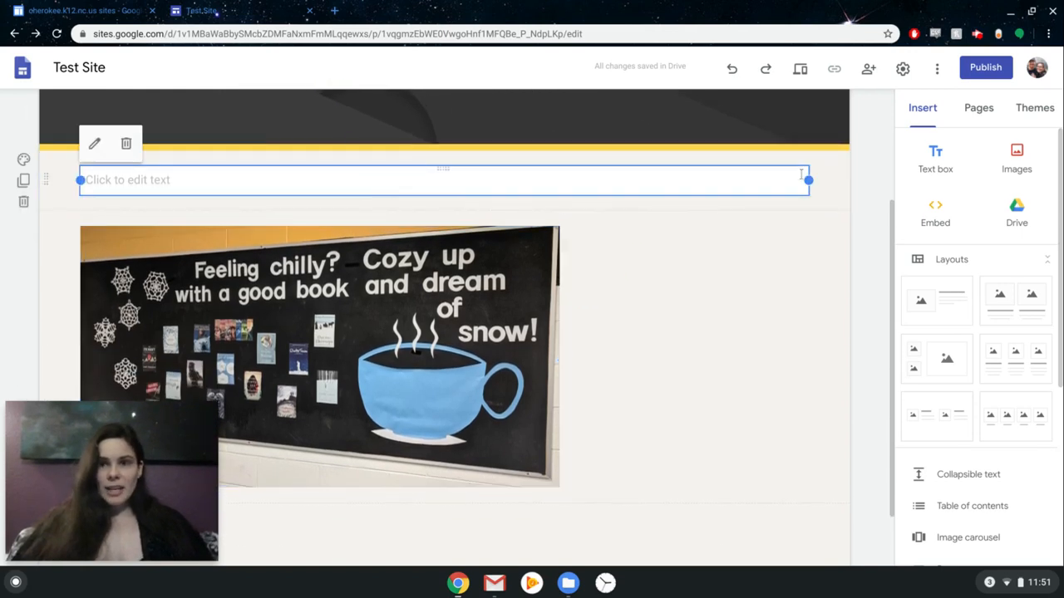
{"action": "left_click_drag", "start_coordinate": [809, 180], "coordinate": [808, 183]}
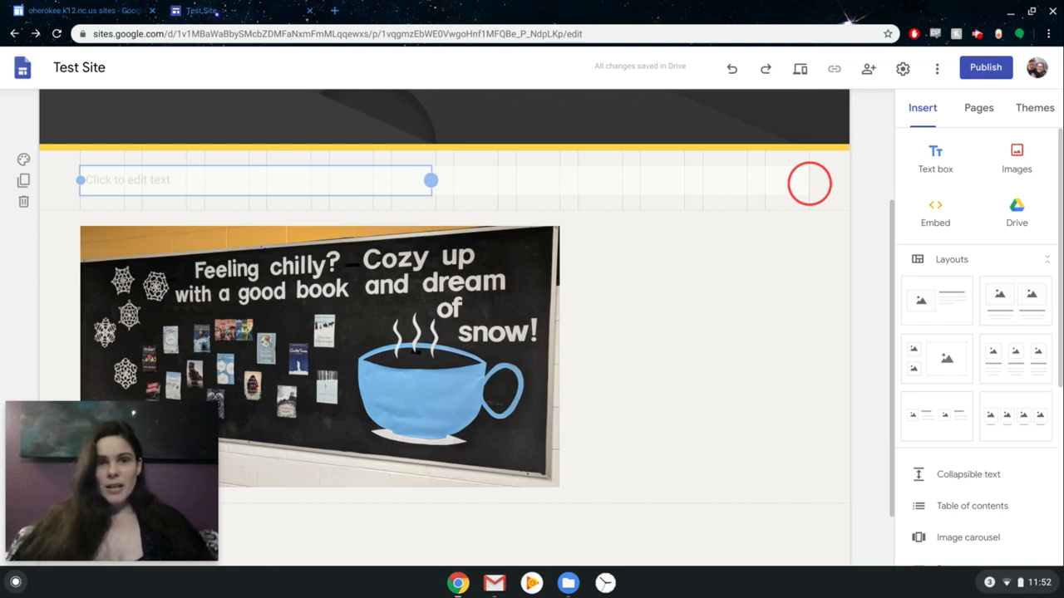
{"action": "left_click_drag", "start_coordinate": [808, 182], "coordinate": [809, 183]}
{"action": "left_click_drag", "start_coordinate": [359, 180], "coordinate": [373, 181]}
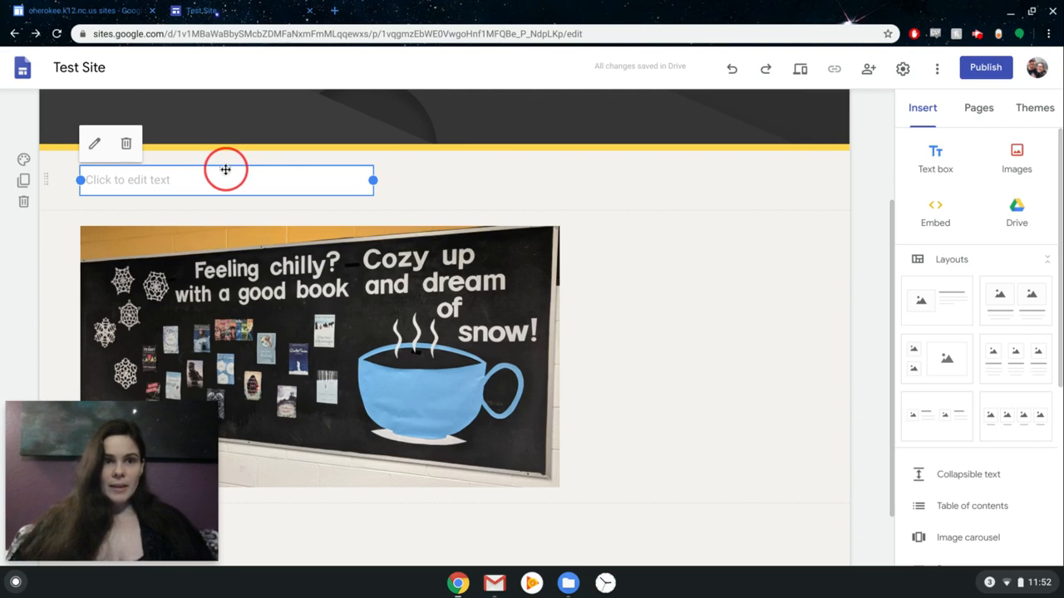
{"action": "left_click_drag", "start_coordinate": [235, 172], "coordinate": [689, 311]}
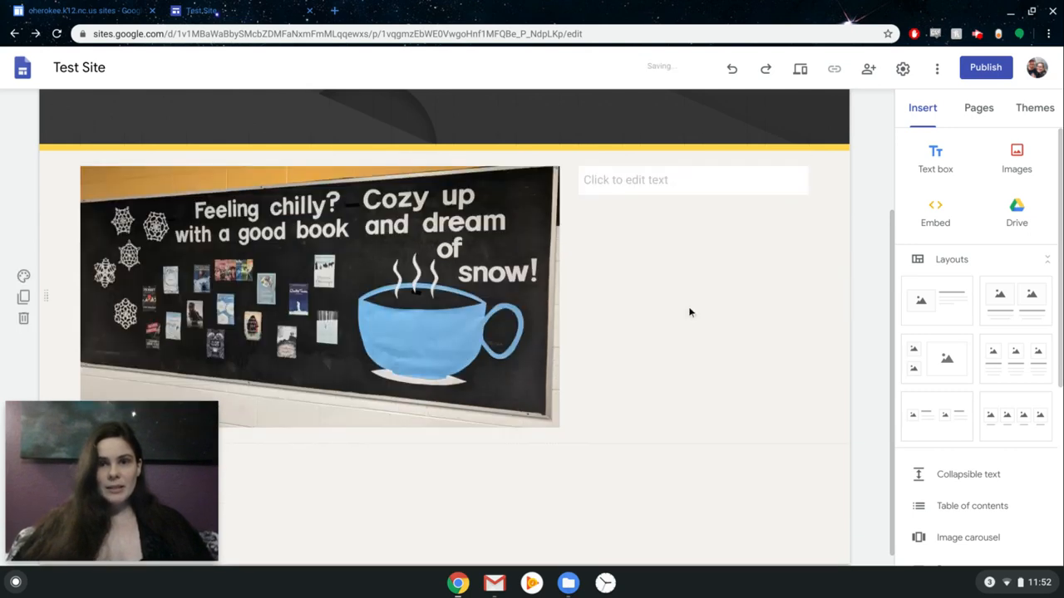
- Move the empty text box directly above the image within the same section, spanning the image's width
{"action": "left_click", "coordinate": [555, 179]}
{"action": "left_click", "coordinate": [657, 182]}
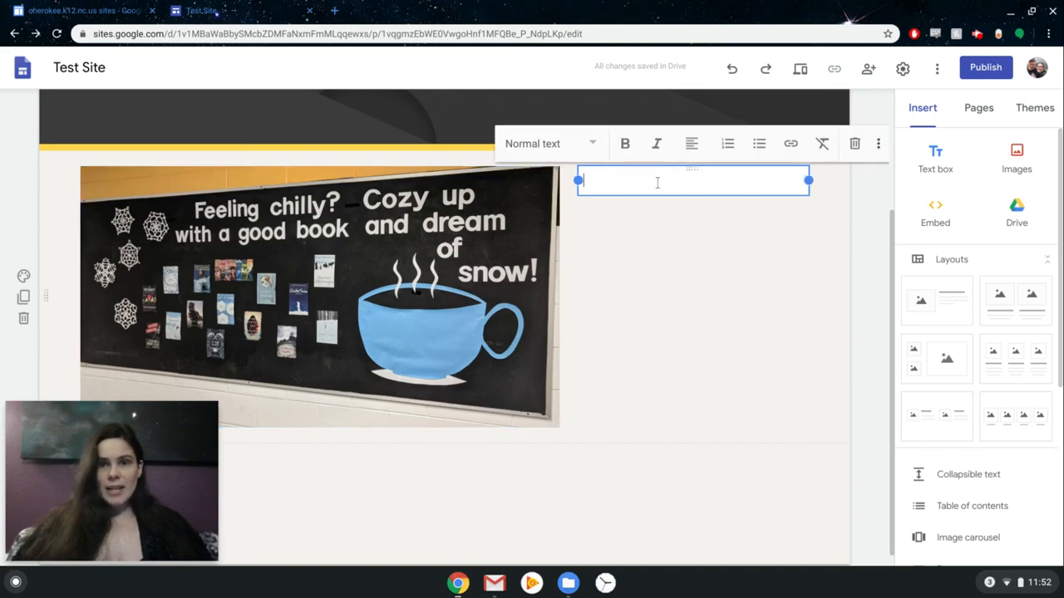
{"action": "left_click", "coordinate": [688, 234]}
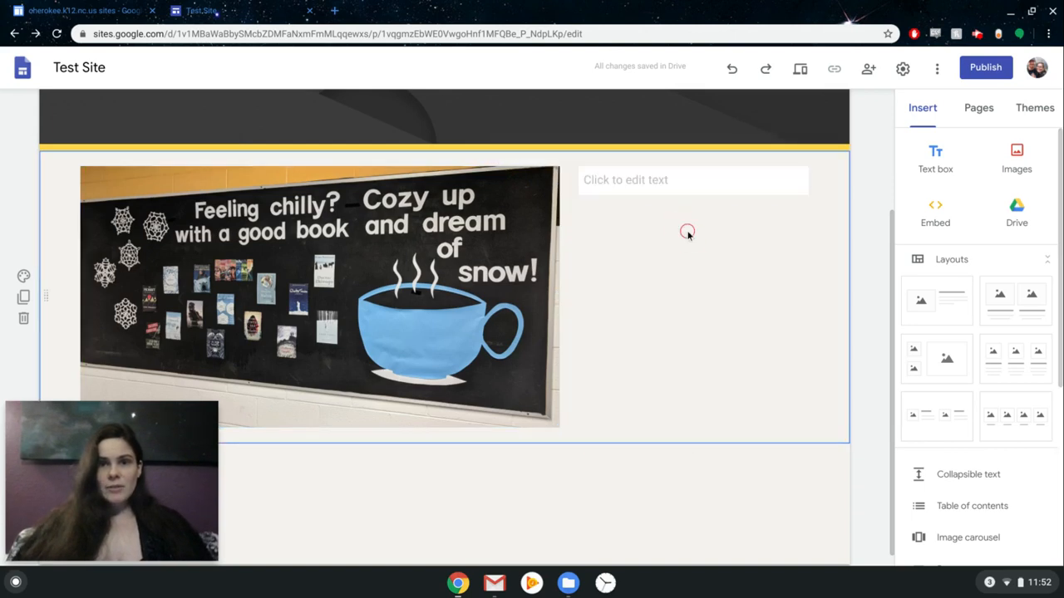
{"action": "left_click", "coordinate": [662, 184]}
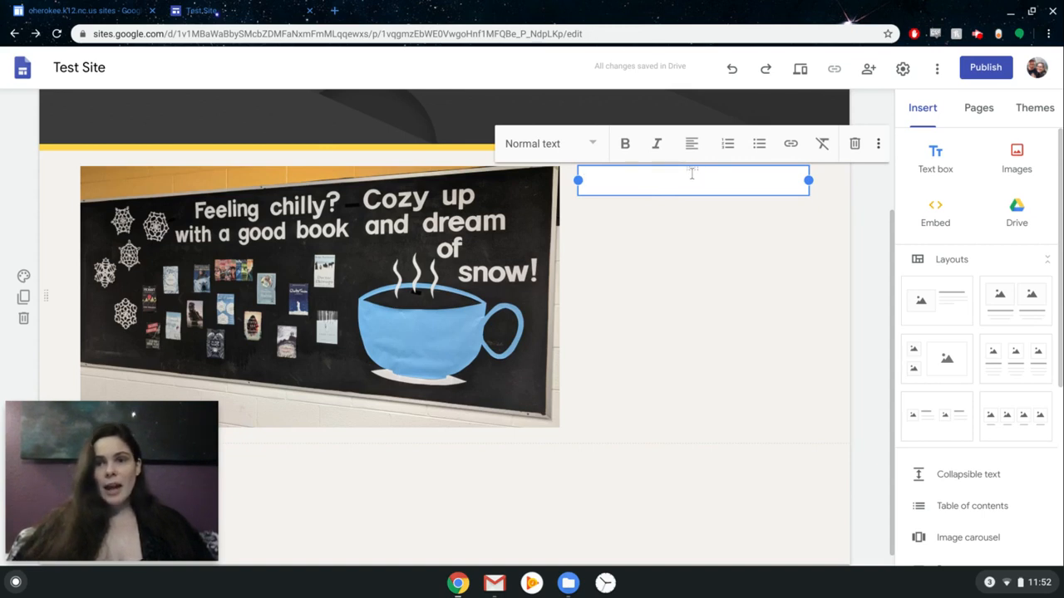
{"action": "left_click_drag", "start_coordinate": [693, 170], "coordinate": [291, 172]}
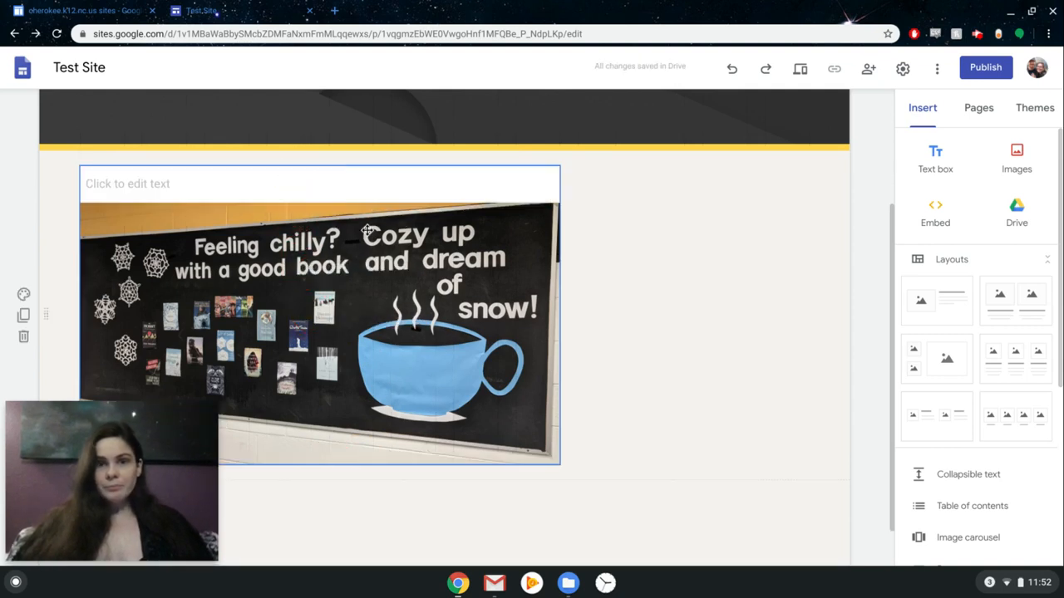
{"action": "left_click", "coordinate": [382, 192]}
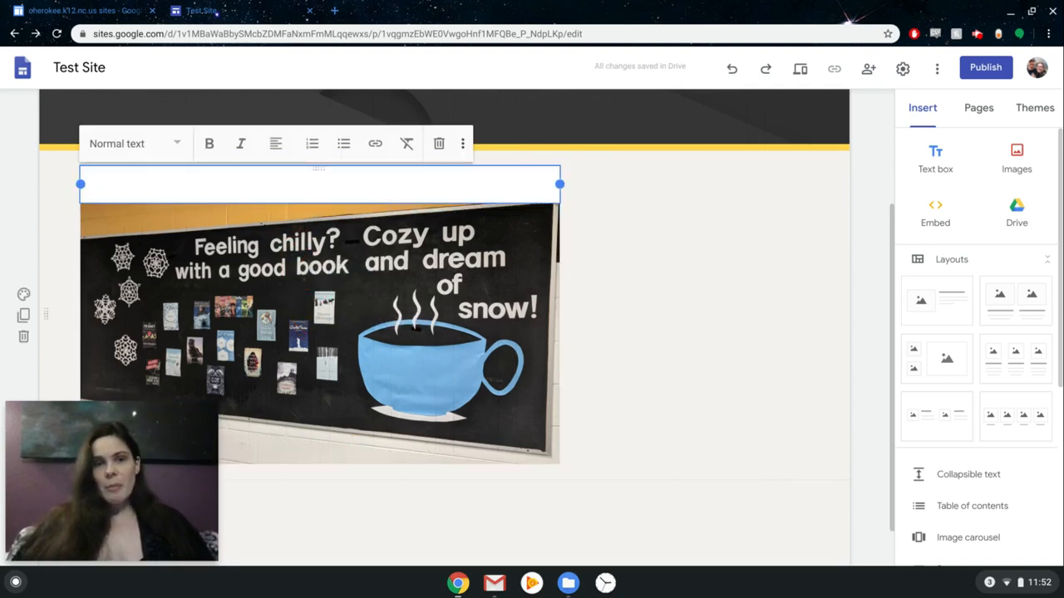
{"action": "key", "text": "Escape"}
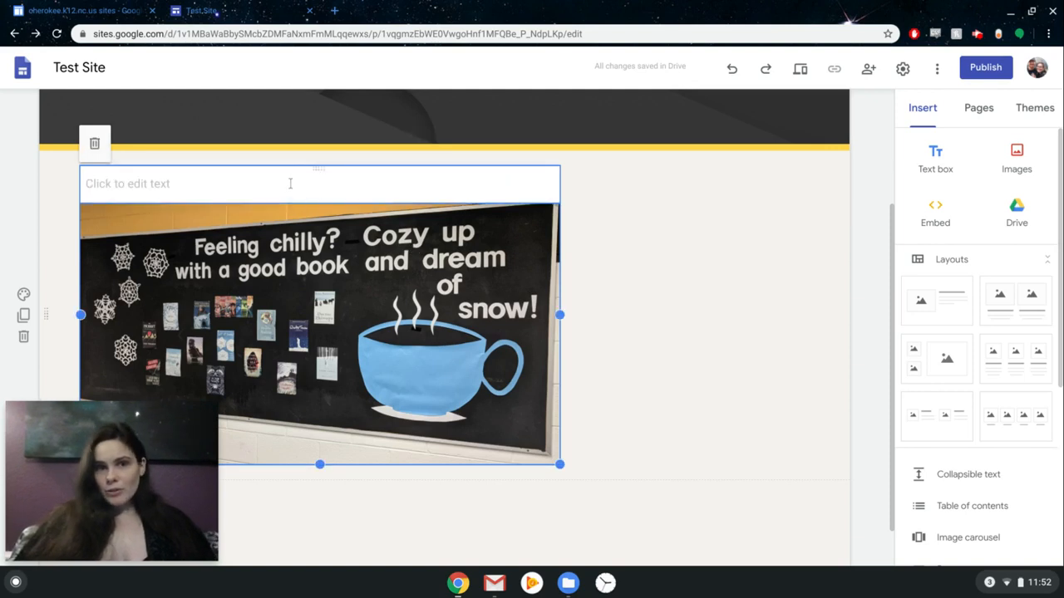
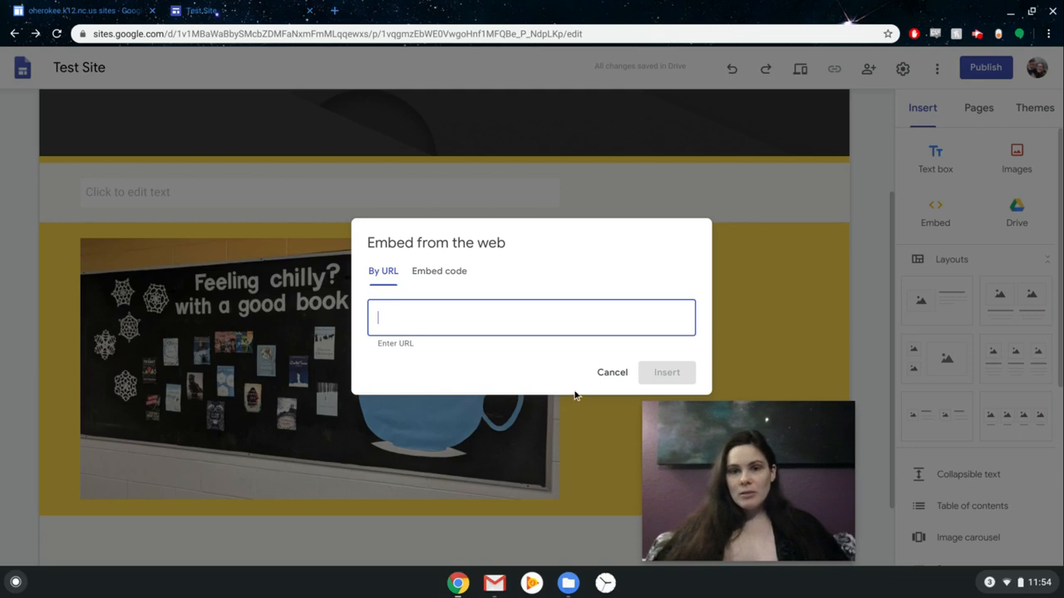
- Dismiss the web embed dialog and insert the Test Presentation slides from Google Drive into a new section below the image
{"action": "left_click", "coordinate": [601, 376]}
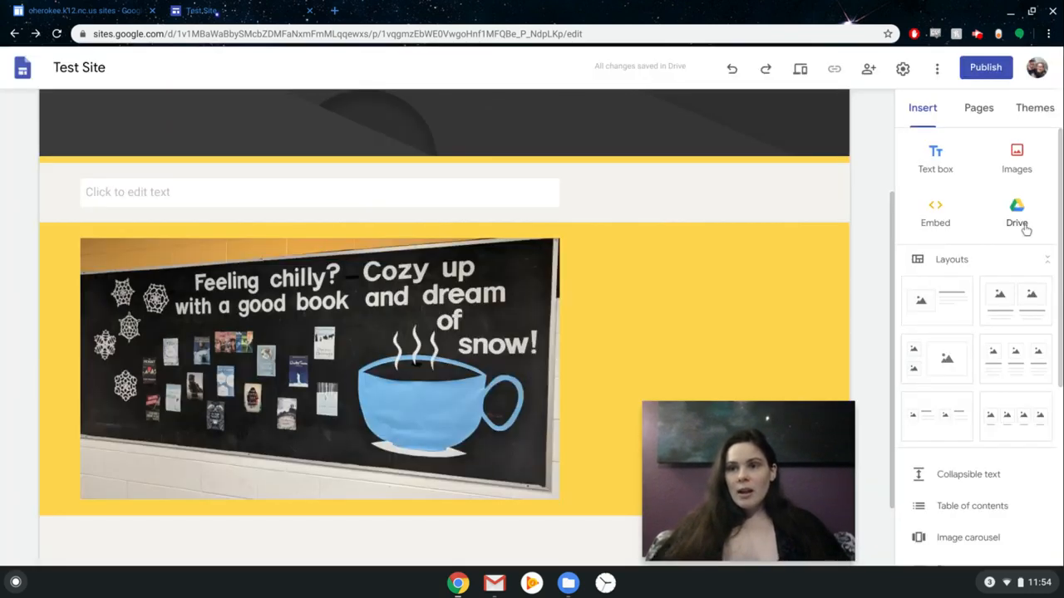
{"action": "left_click", "coordinate": [1018, 220]}
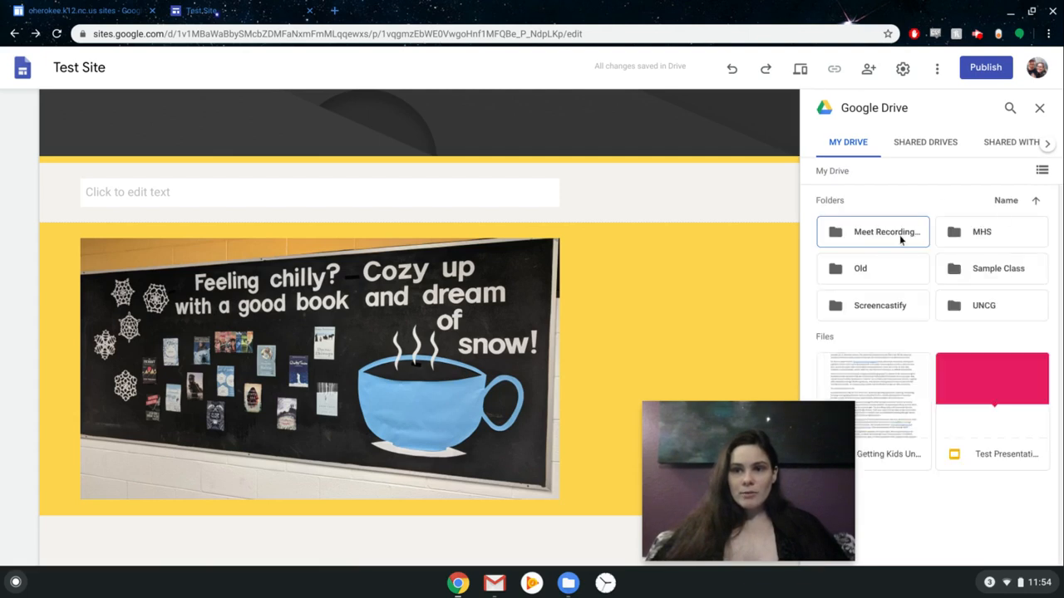
{"action": "left_click", "coordinate": [988, 427]}
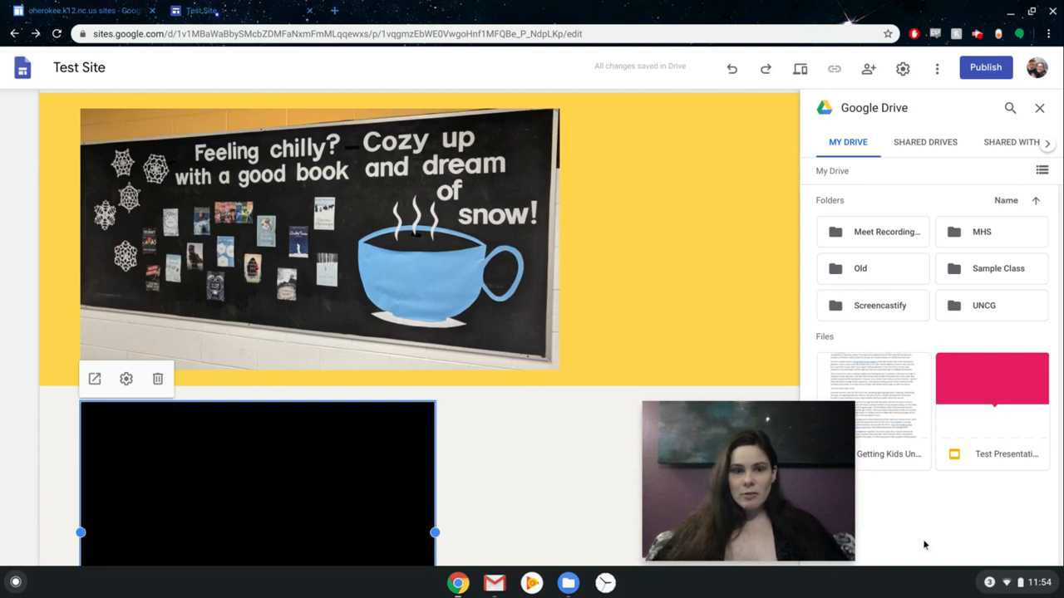
{"action": "scroll", "coordinate": [542, 482], "scroll_direction": "down", "scroll_amount": 3}
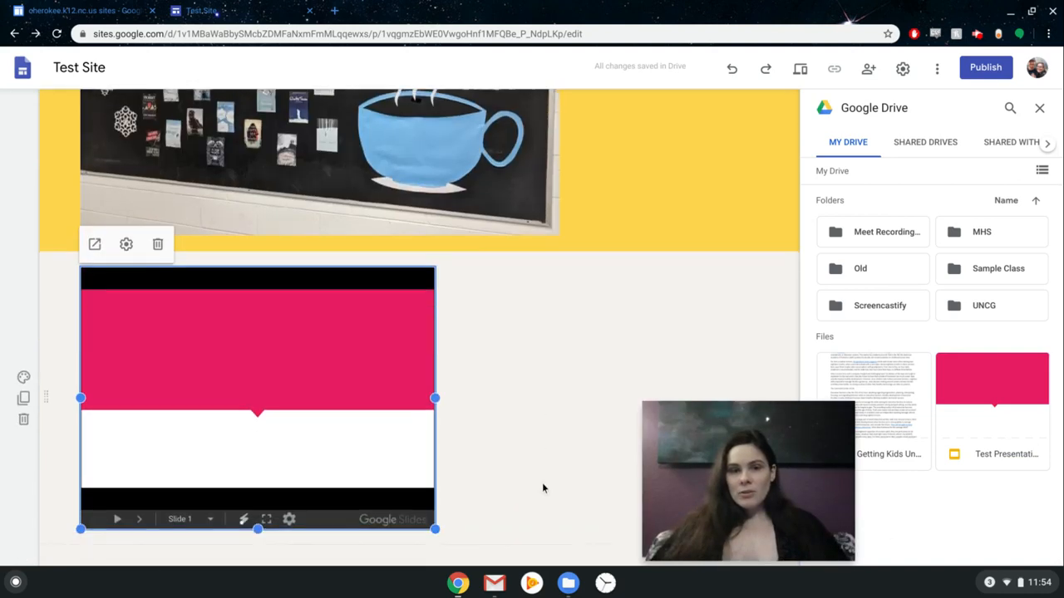
{"action": "left_click", "coordinate": [264, 342]}
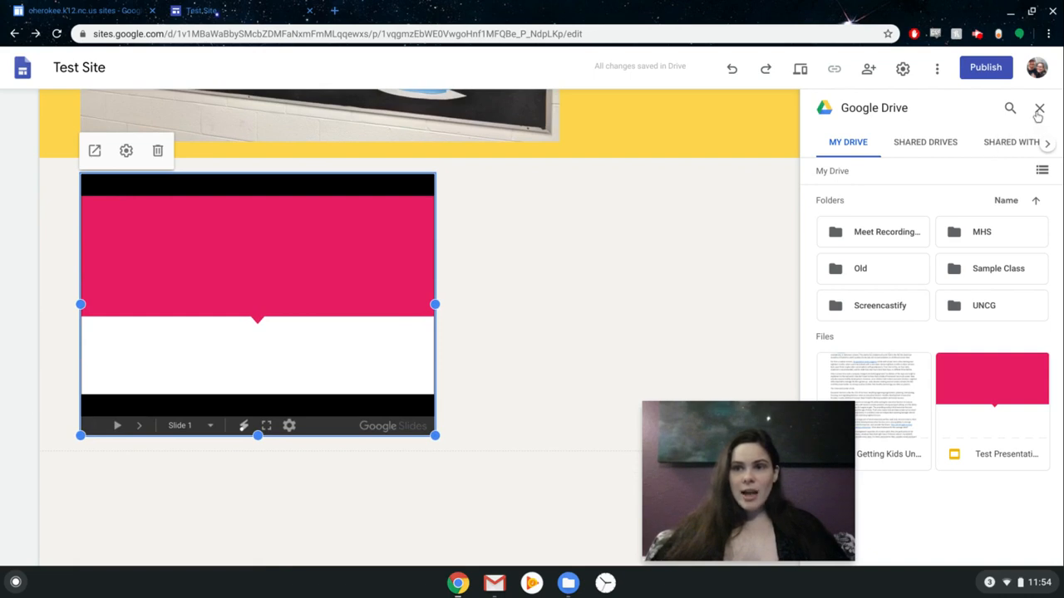
{"action": "left_click", "coordinate": [540, 312]}
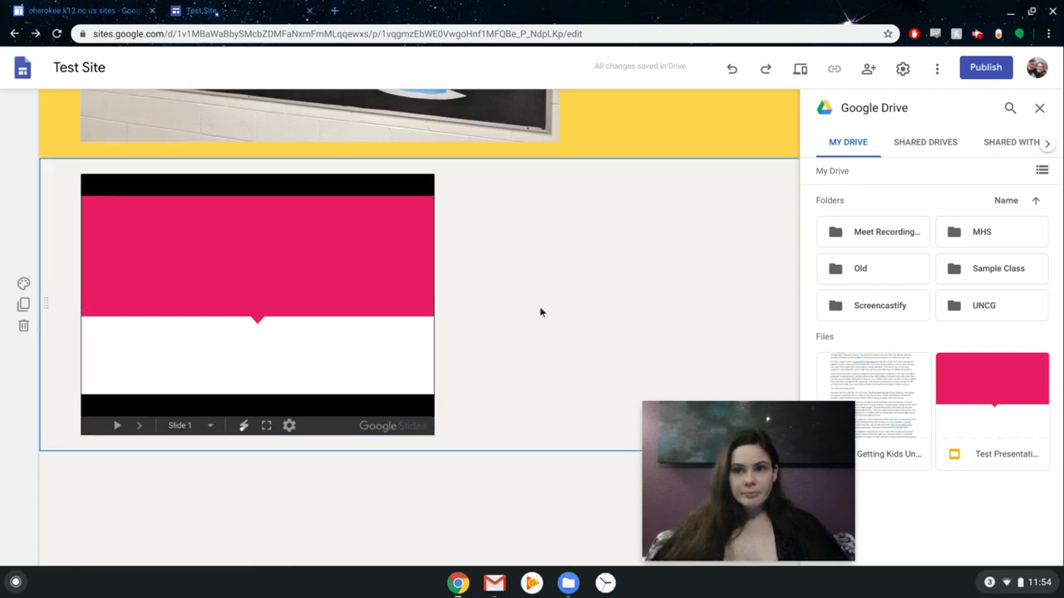
{"action": "left_click", "coordinate": [1039, 110]}
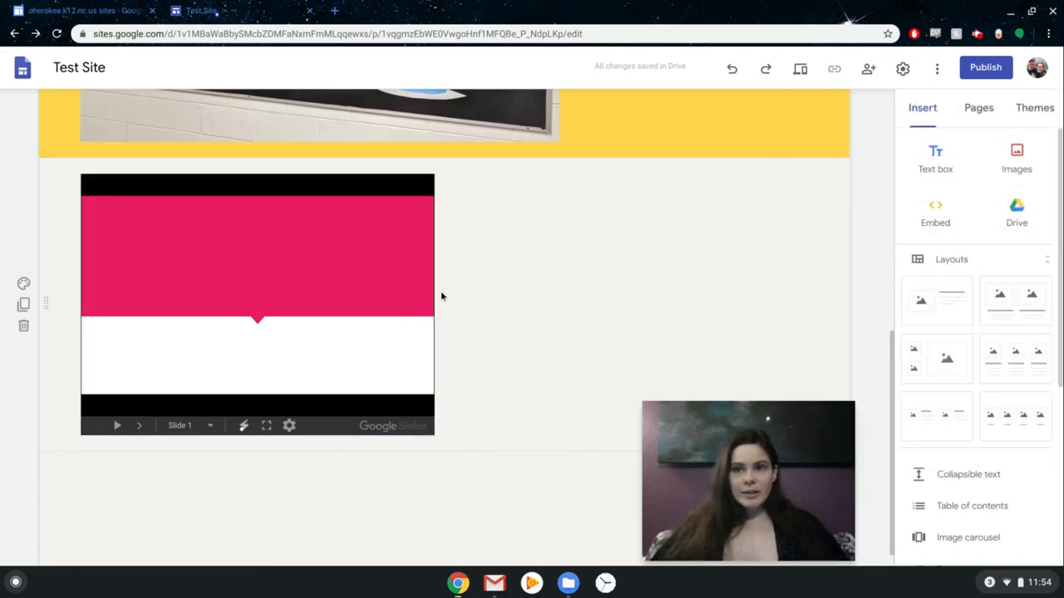
- Reduce the height of the embedded presentation's frame to remove the black bands around the slide
{"action": "left_click", "coordinate": [229, 340]}
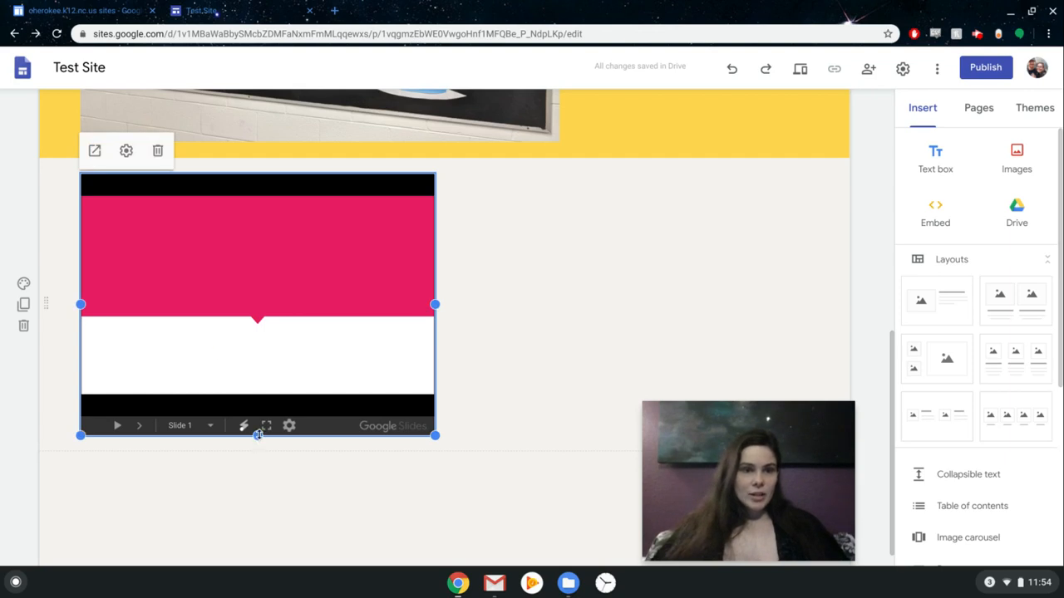
{"action": "left_click_drag", "start_coordinate": [258, 435], "coordinate": [258, 413]}
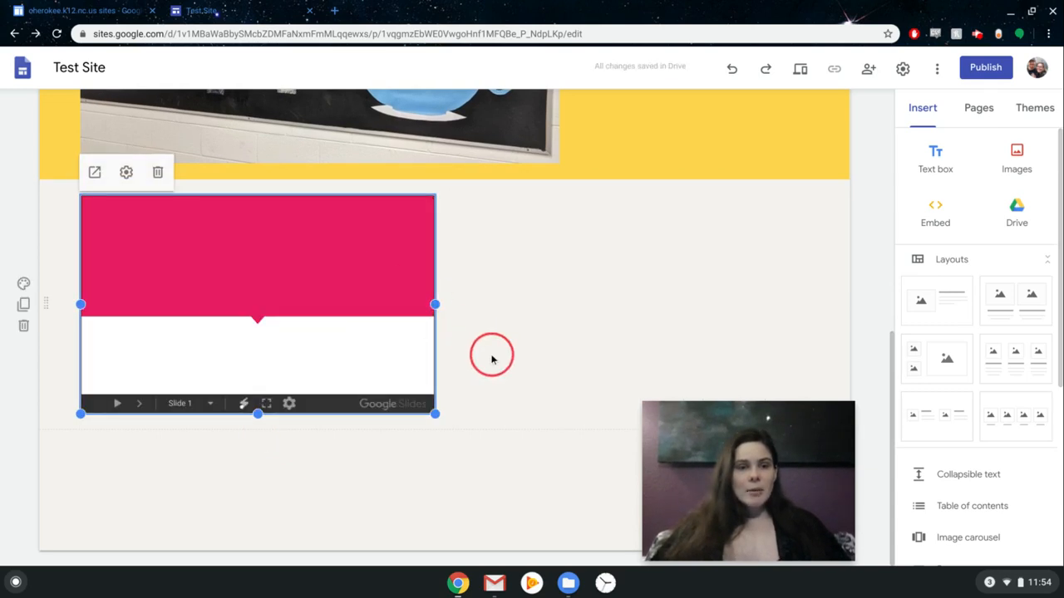
{"action": "left_click", "coordinate": [284, 352]}
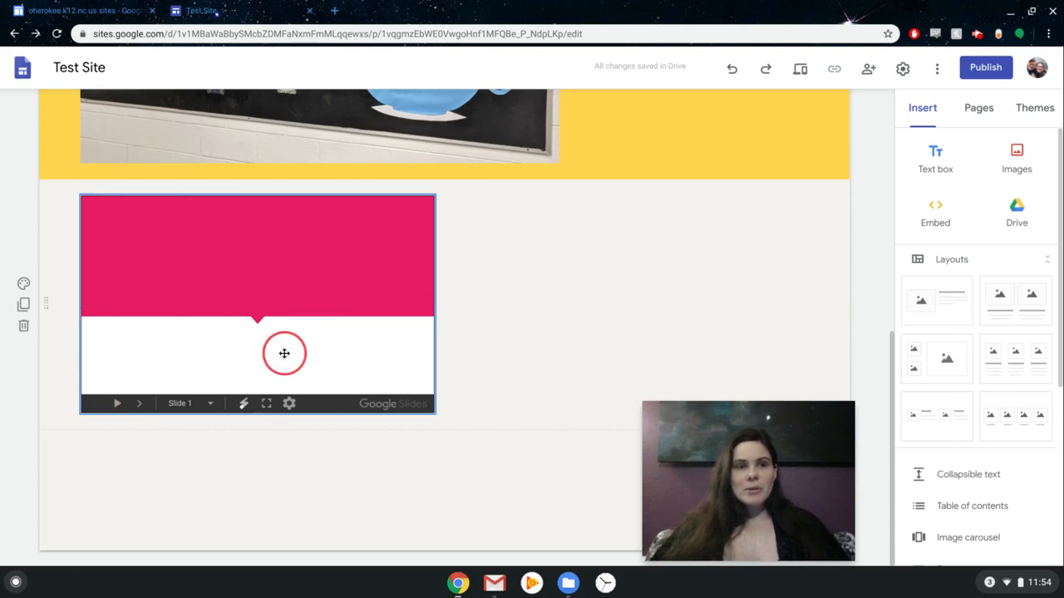
{"action": "left_click", "coordinate": [491, 328]}
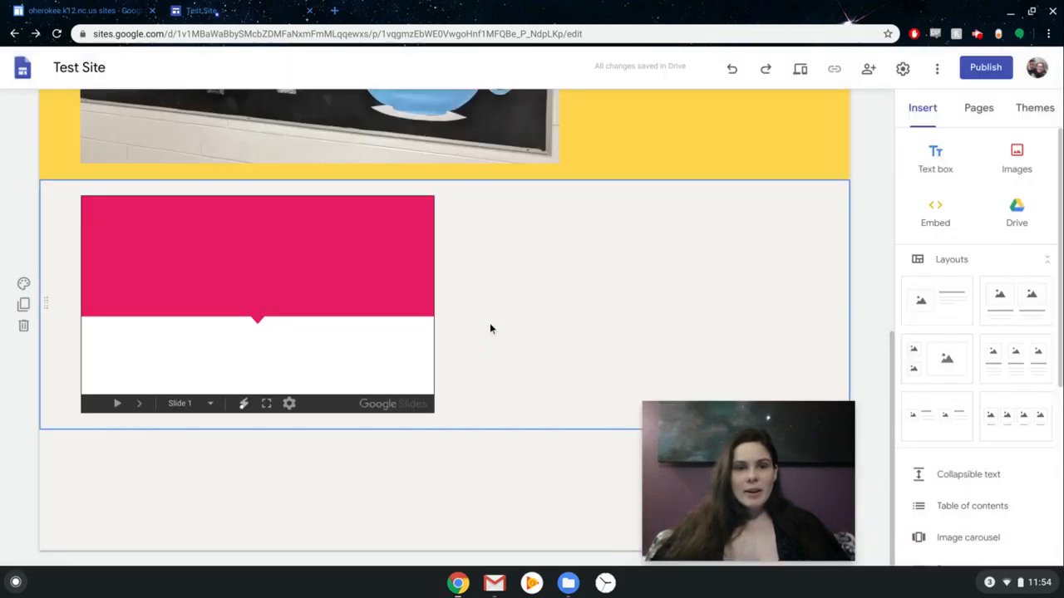
{"action": "left_click", "coordinate": [273, 306]}
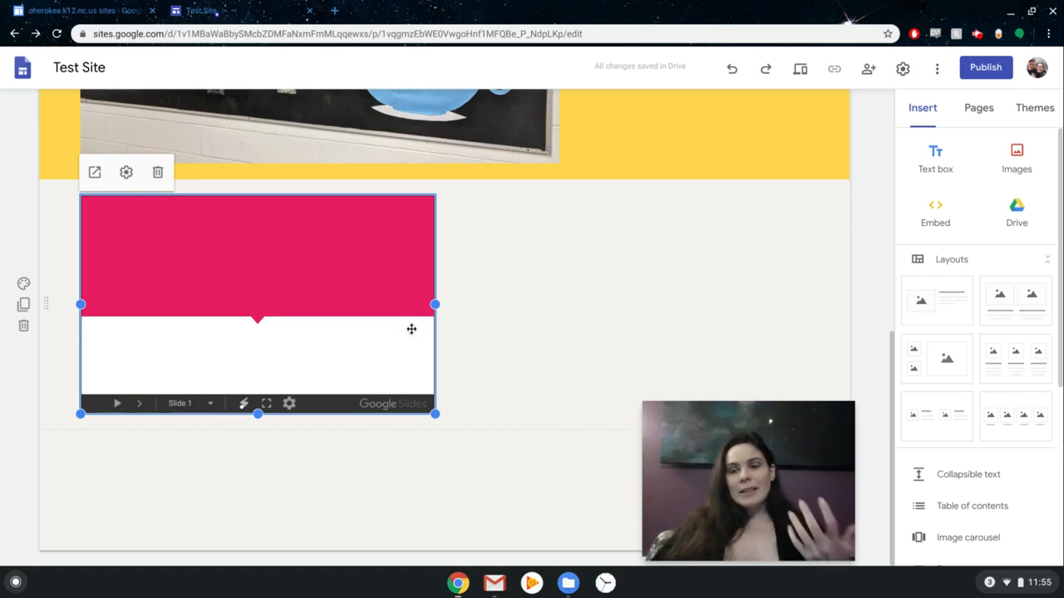
{"action": "left_click", "coordinate": [631, 306]}
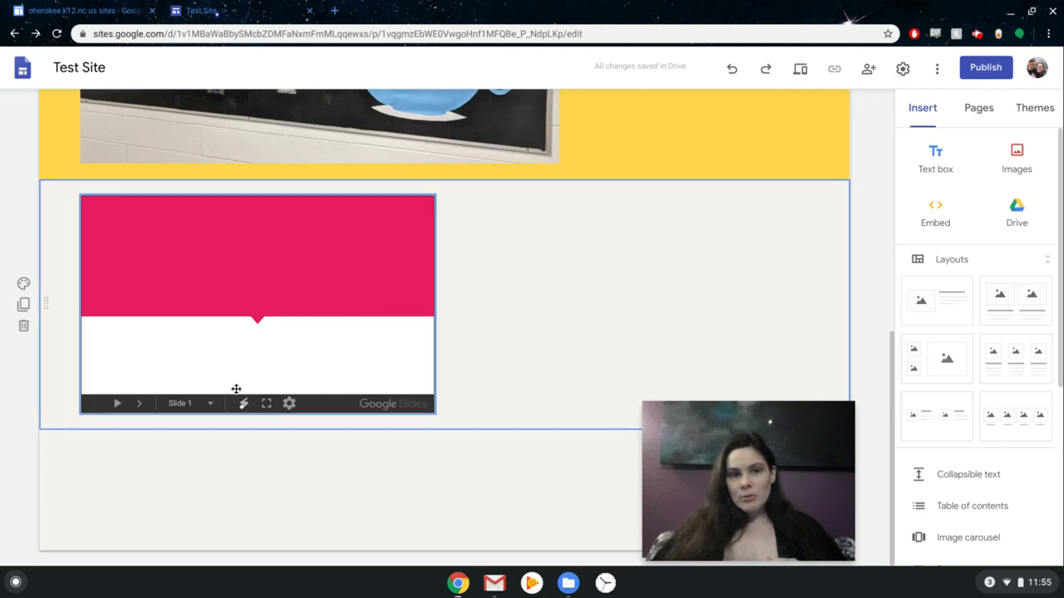
- Preview the site and page through the embedded presentation to check how it works for visitors
{"action": "left_click", "coordinate": [800, 70]}
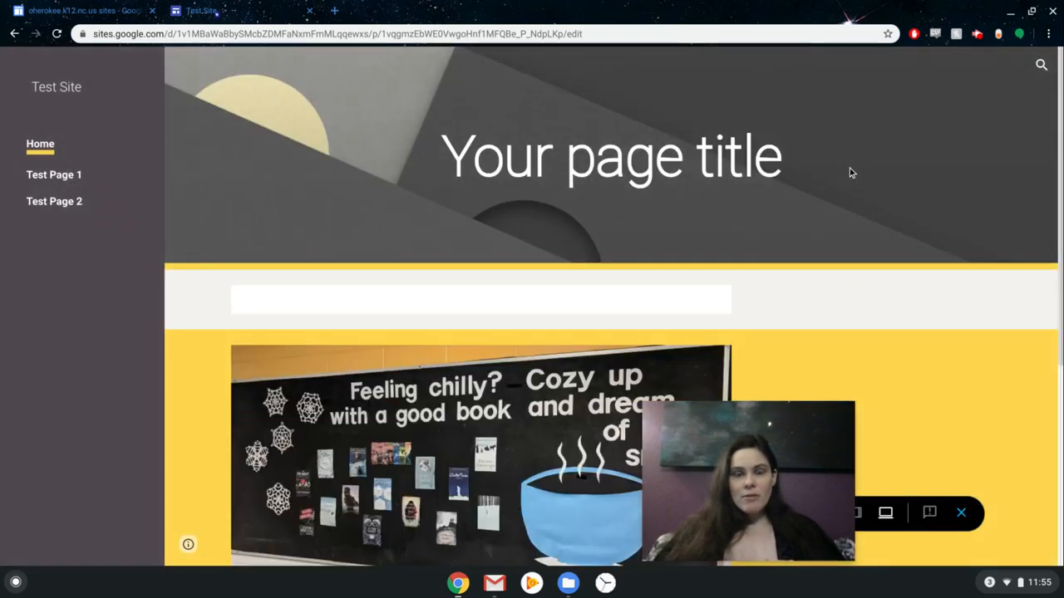
{"action": "scroll", "coordinate": [663, 242], "scroll_direction": "down", "scroll_amount": 4}
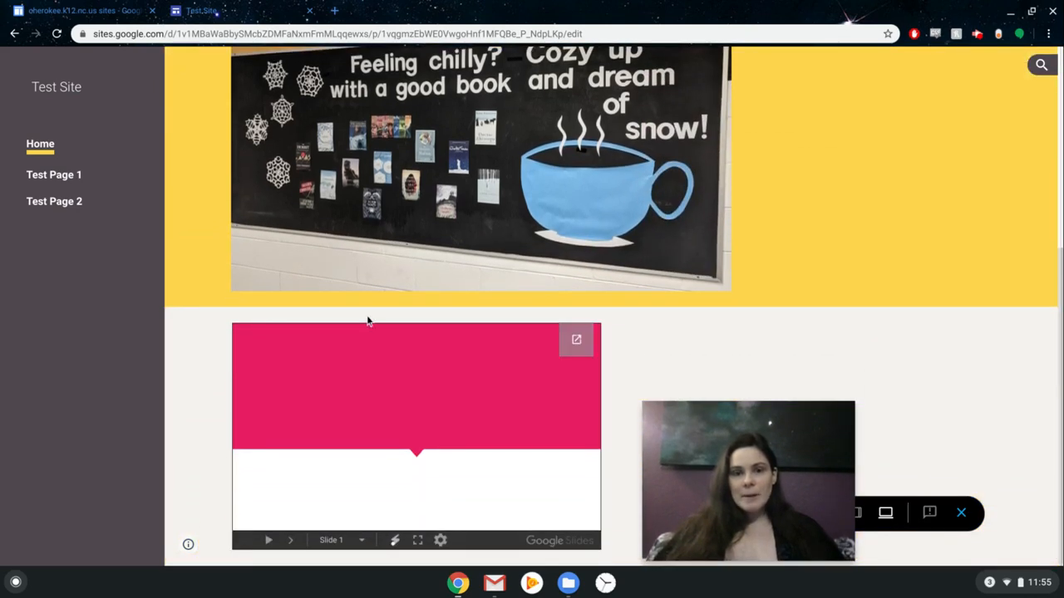
{"action": "left_click", "coordinate": [383, 445]}
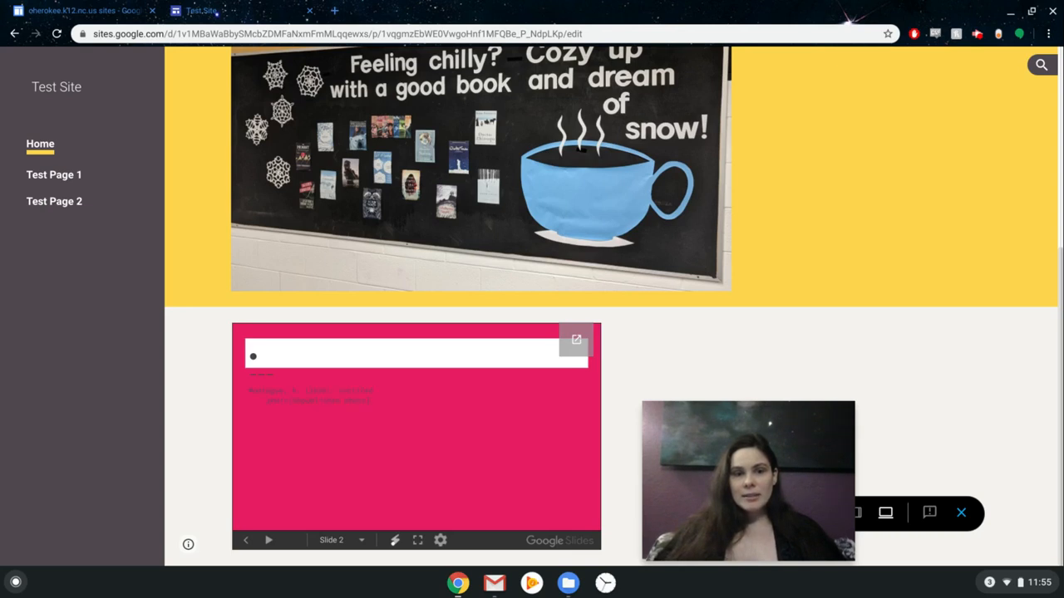
{"action": "left_click", "coordinate": [246, 540]}
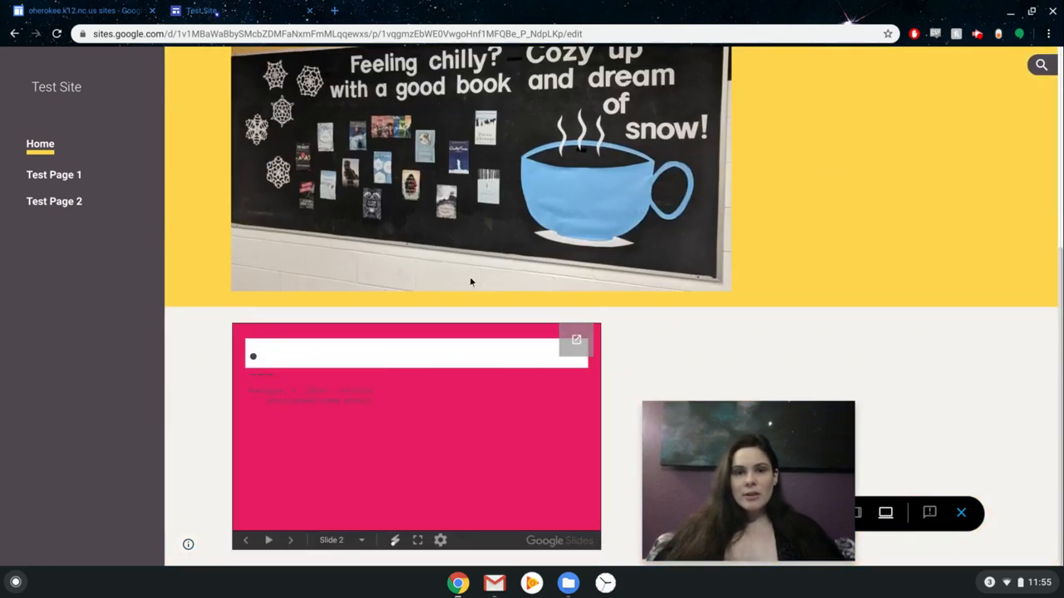
{"action": "mouse_move", "coordinate": [750, 427]}
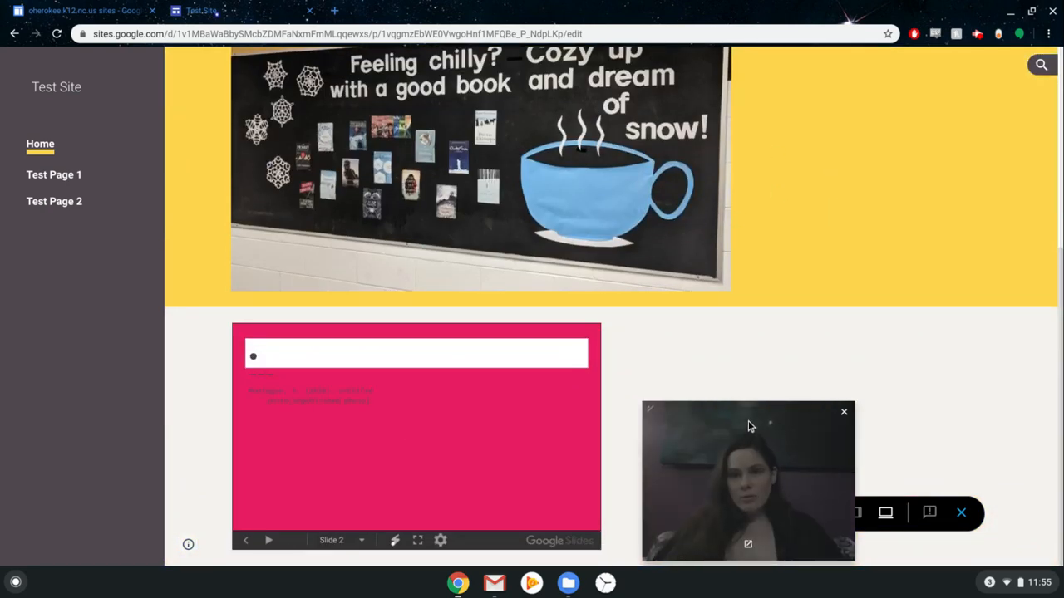
- Compare the previewed home page in the tablet, phone and large-screen layouts, and exit the preview
{"action": "left_click_drag", "start_coordinate": [748, 426], "coordinate": [957, 205]}
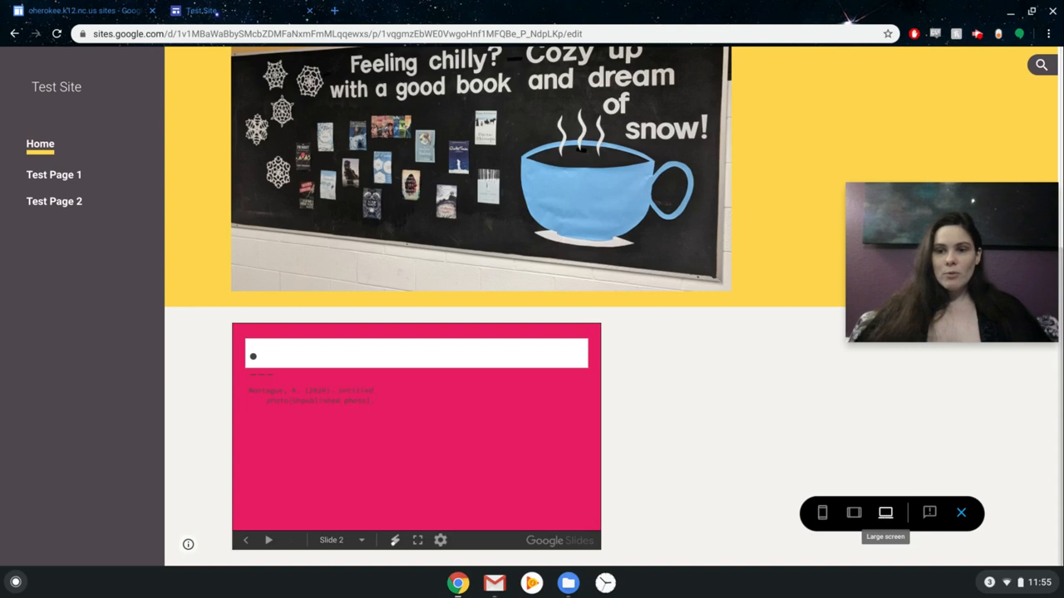
{"action": "left_click", "coordinate": [855, 513]}
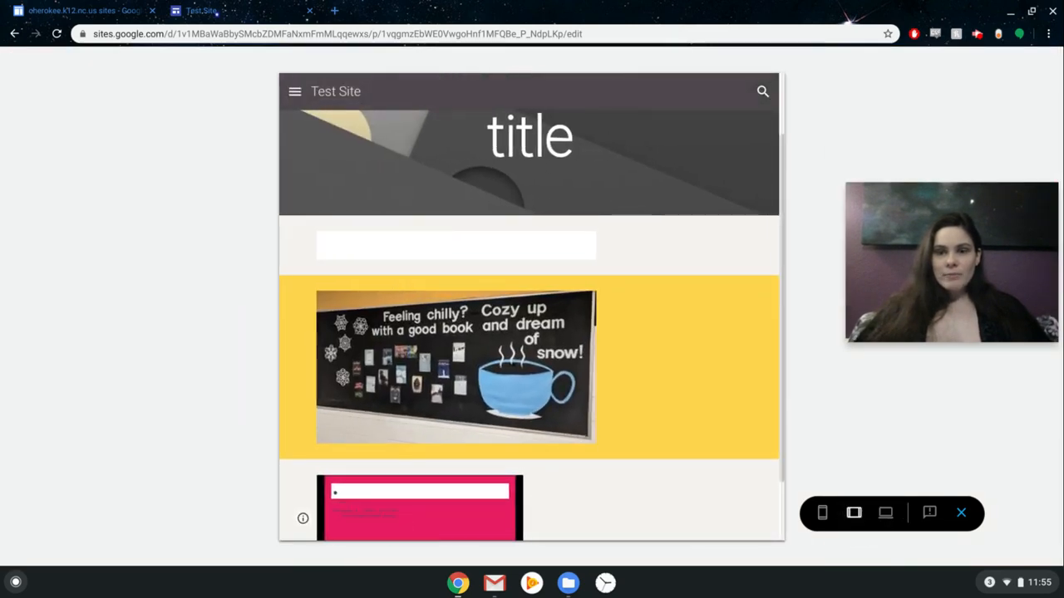
{"action": "left_click", "coordinate": [822, 513]}
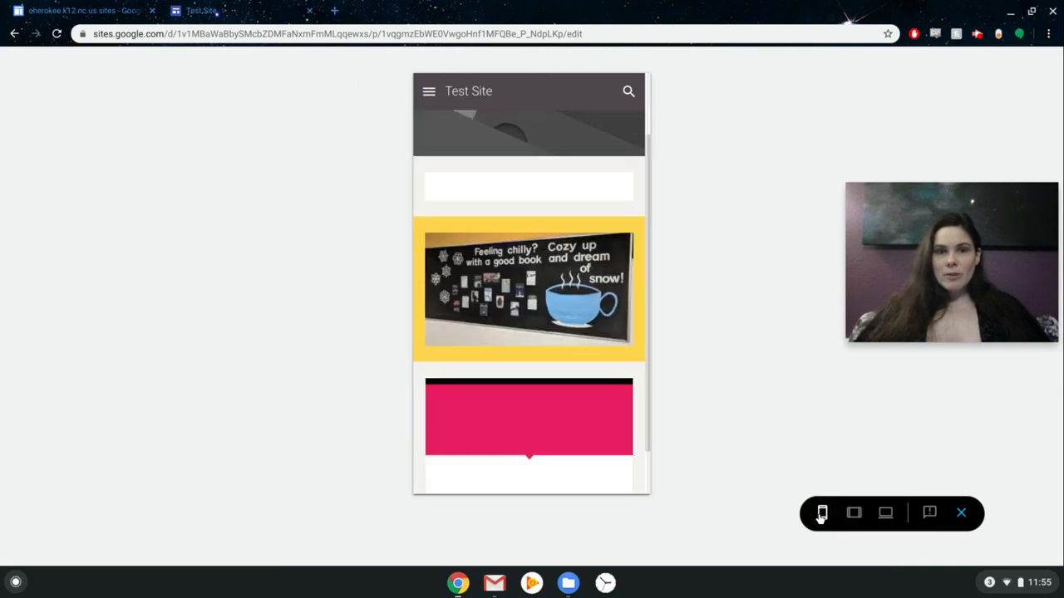
{"action": "left_click", "coordinate": [855, 513]}
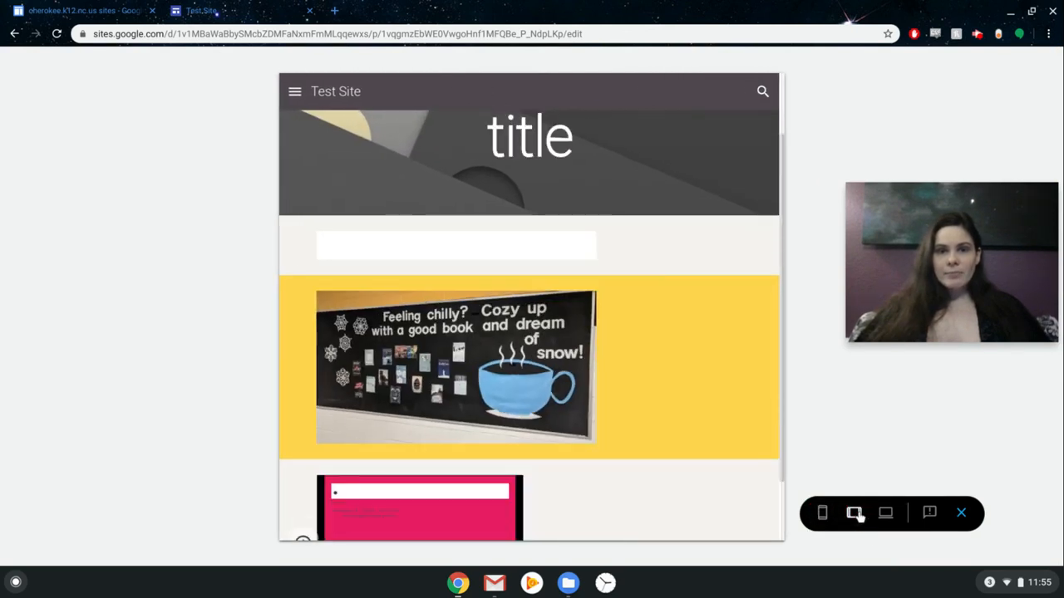
{"action": "left_click", "coordinate": [884, 513]}
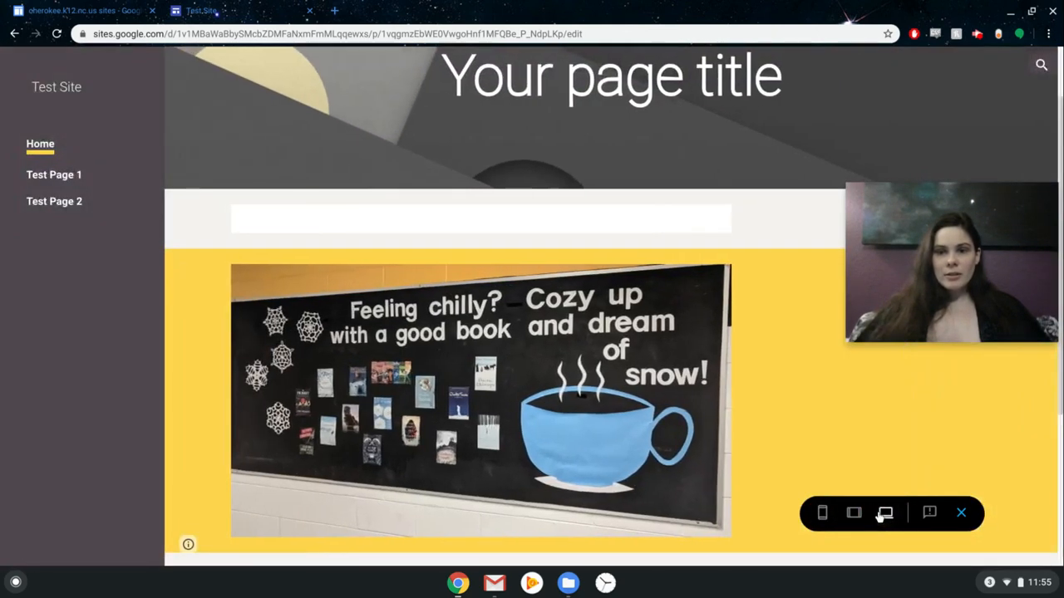
{"action": "left_click", "coordinate": [822, 513]}
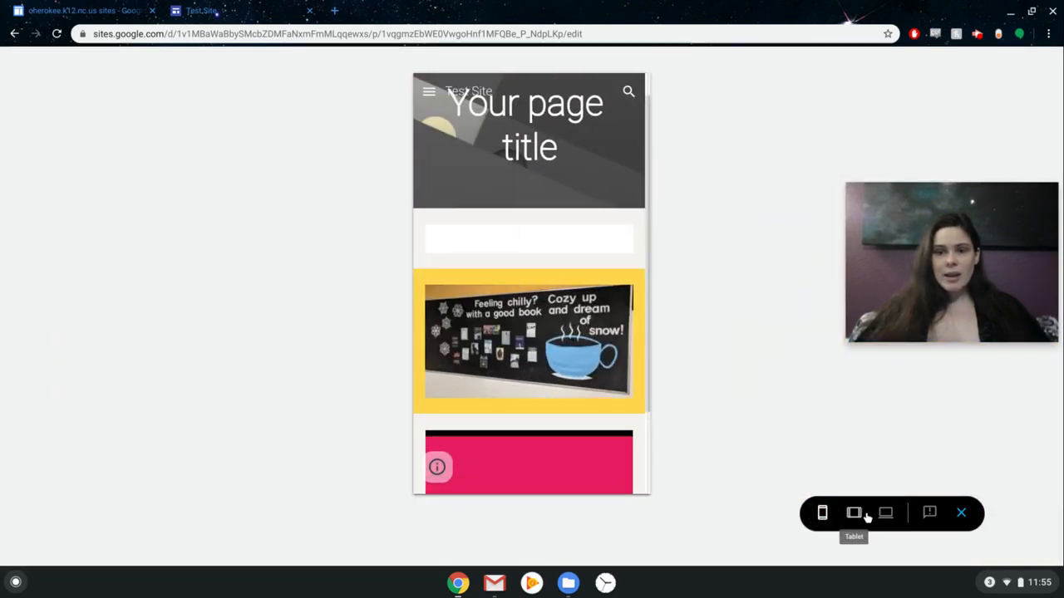
{"action": "left_click", "coordinate": [854, 512]}
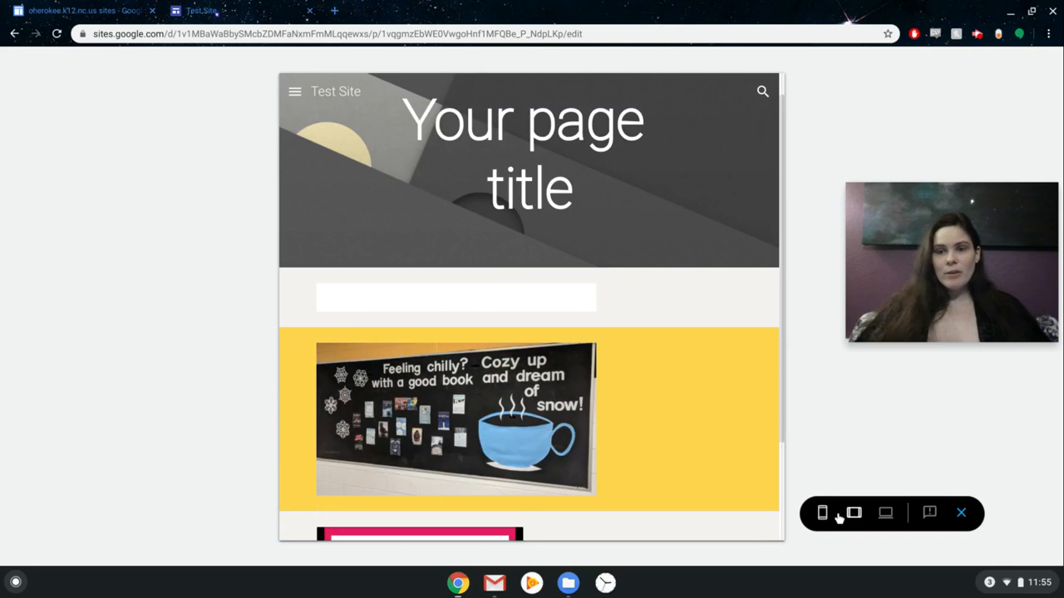
{"action": "left_click", "coordinate": [822, 512]}
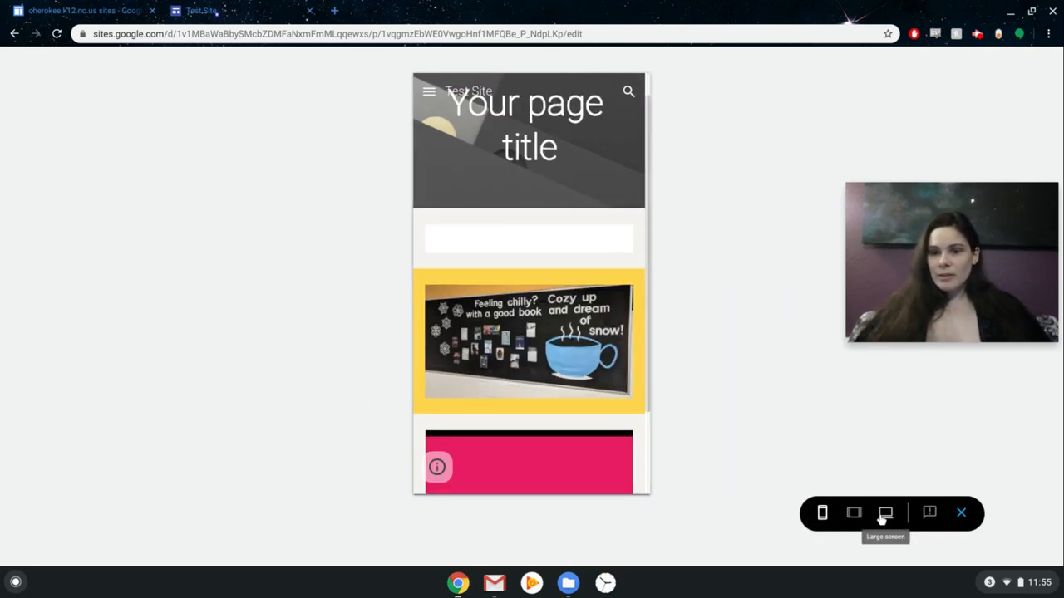
{"action": "left_click", "coordinate": [884, 516]}
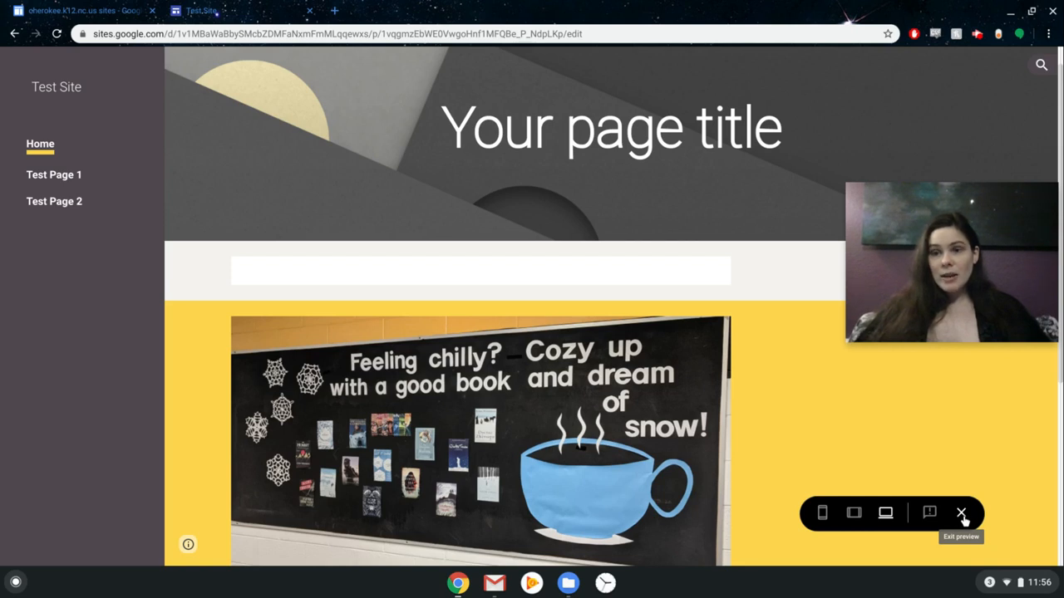
{"action": "left_click", "coordinate": [962, 514]}
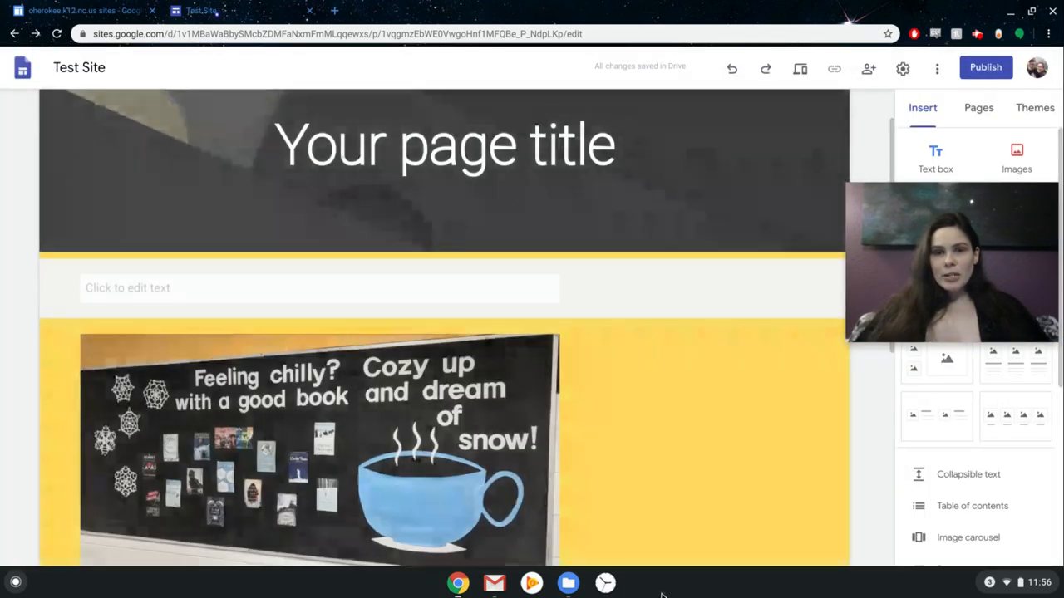
{"action": "scroll", "coordinate": [683, 368], "scroll_direction": "down", "scroll_amount": 5}
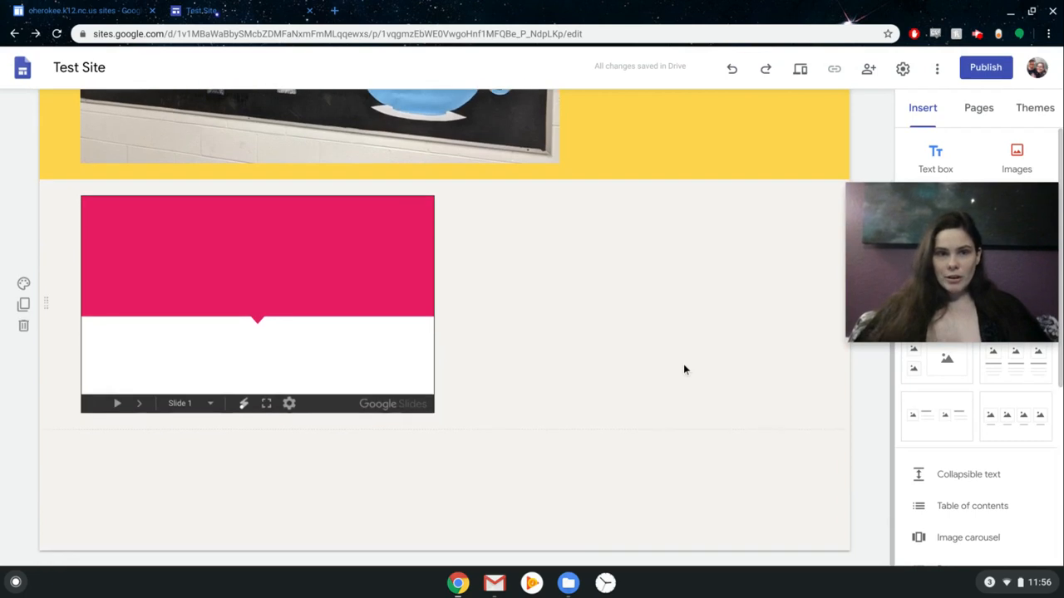
{"action": "scroll", "coordinate": [684, 368], "scroll_direction": "up", "scroll_amount": 2}
{"action": "scroll", "coordinate": [684, 366], "scroll_direction": "up", "scroll_amount": 3}
{"action": "scroll", "coordinate": [683, 365], "scroll_direction": "down", "scroll_amount": 4}
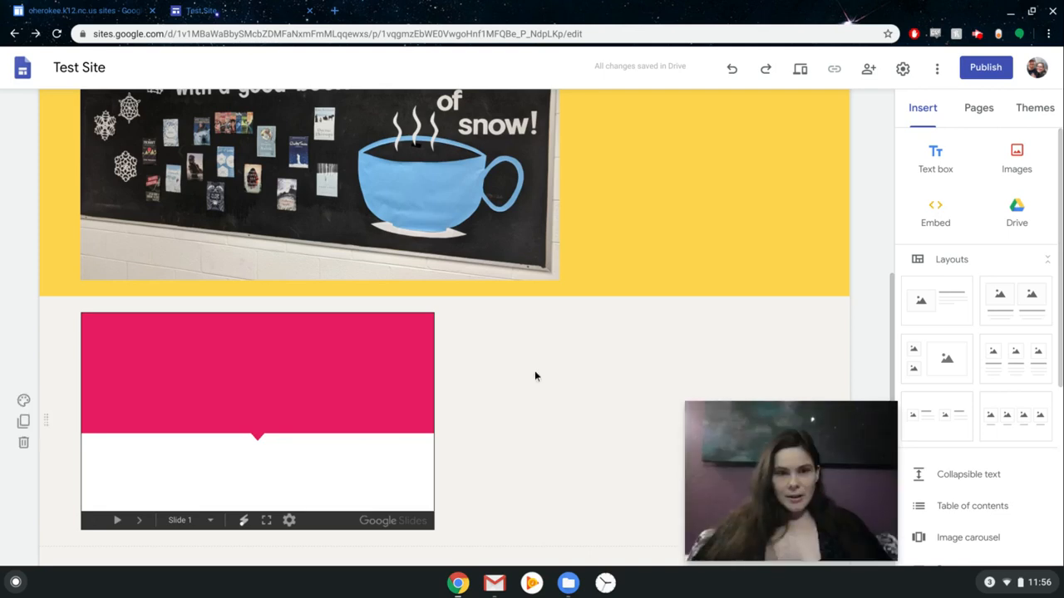
{"action": "mouse_move", "coordinate": [534, 373]}
{"action": "scroll", "coordinate": [534, 376], "scroll_direction": "down", "scroll_amount": 2}
{"action": "scroll", "coordinate": [534, 377], "scroll_direction": "up", "scroll_amount": 1}
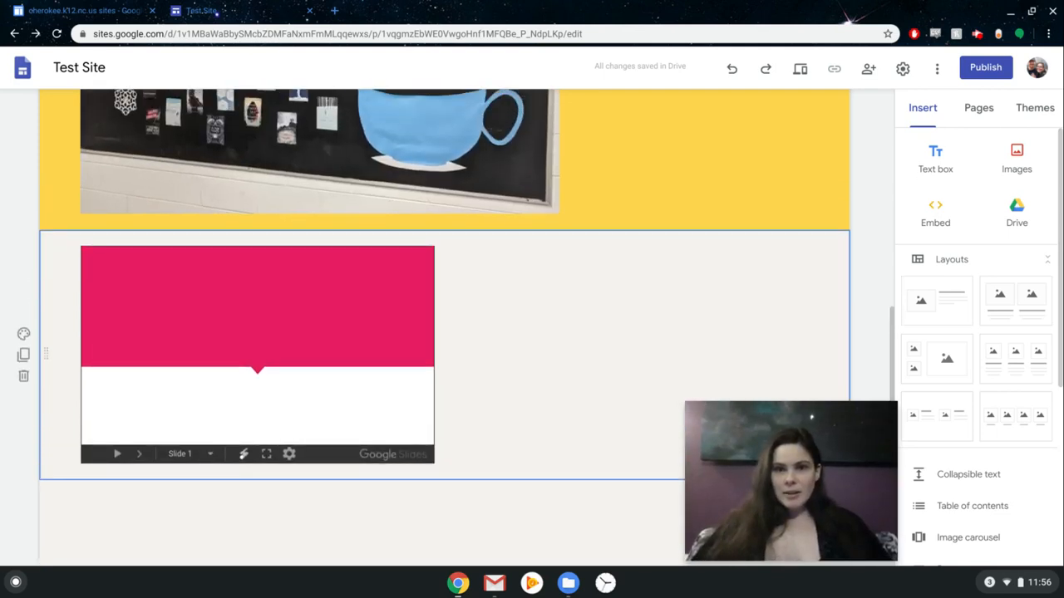
{"action": "scroll", "coordinate": [534, 377], "scroll_direction": "down", "scroll_amount": 1}
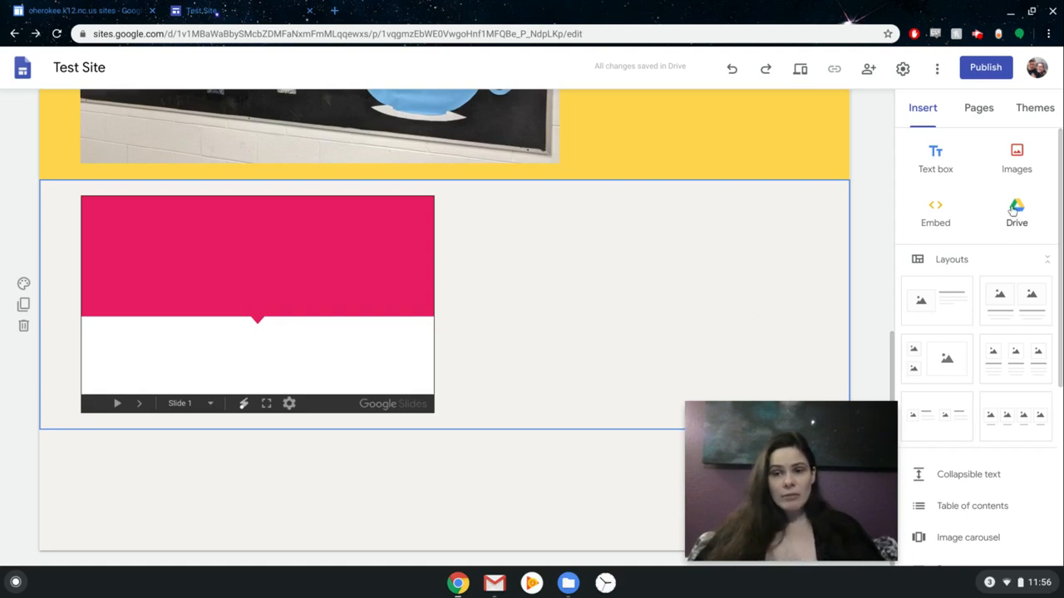
{"action": "left_click", "coordinate": [399, 339]}
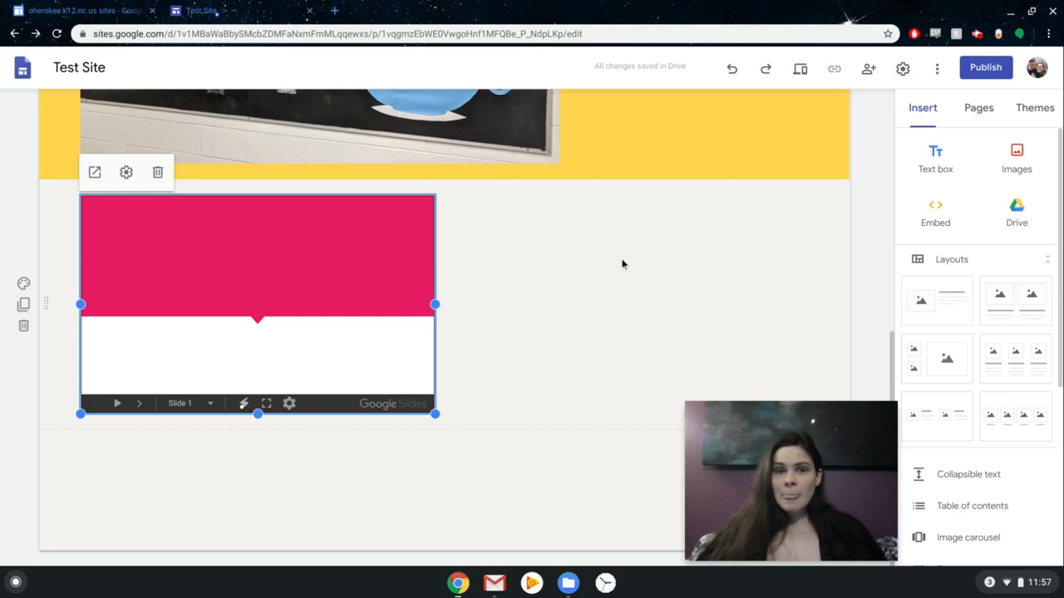
- Insert a collapsible text block below the embedded presentation and enter "Title" as its heading
{"action": "scroll", "coordinate": [957, 444], "scroll_direction": "down", "scroll_amount": 3}
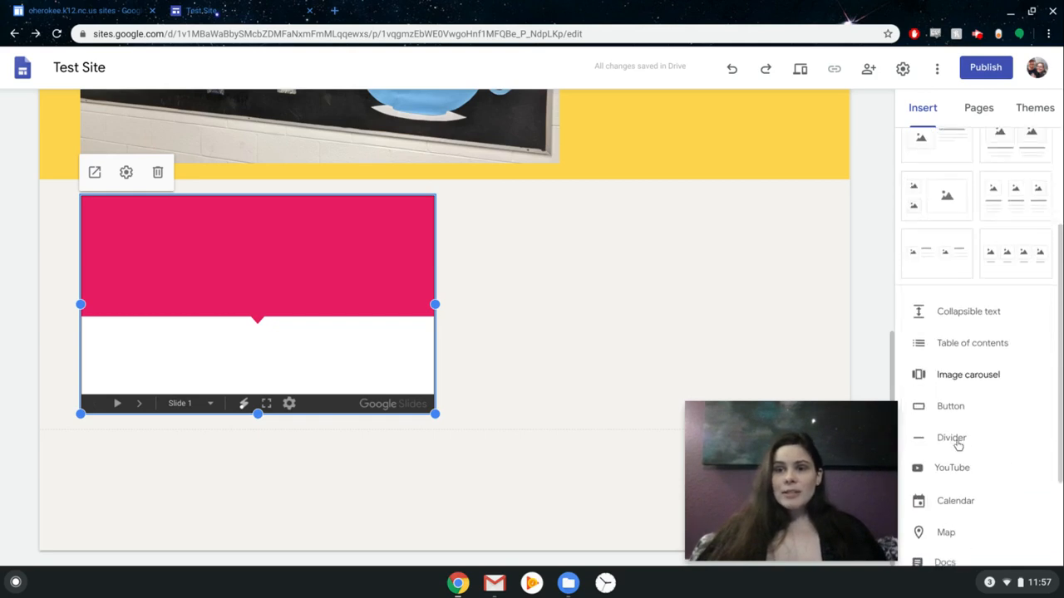
{"action": "scroll", "coordinate": [958, 445], "scroll_direction": "up", "scroll_amount": 2}
{"action": "scroll", "coordinate": [958, 444], "scroll_direction": "down", "scroll_amount": 3}
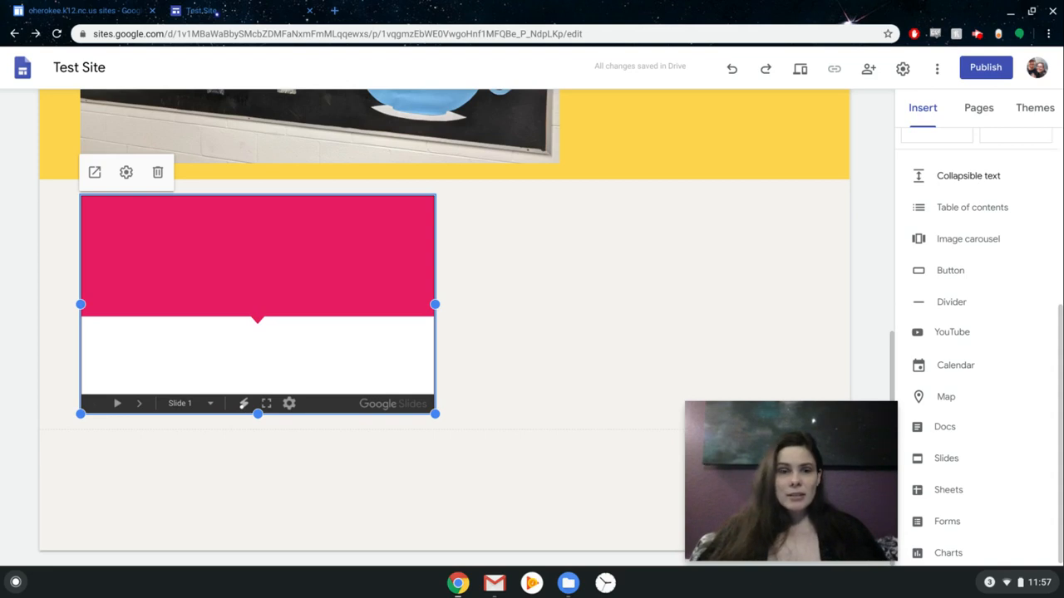
{"action": "left_click", "coordinate": [968, 175]}
{"action": "left_click", "coordinate": [212, 371]}
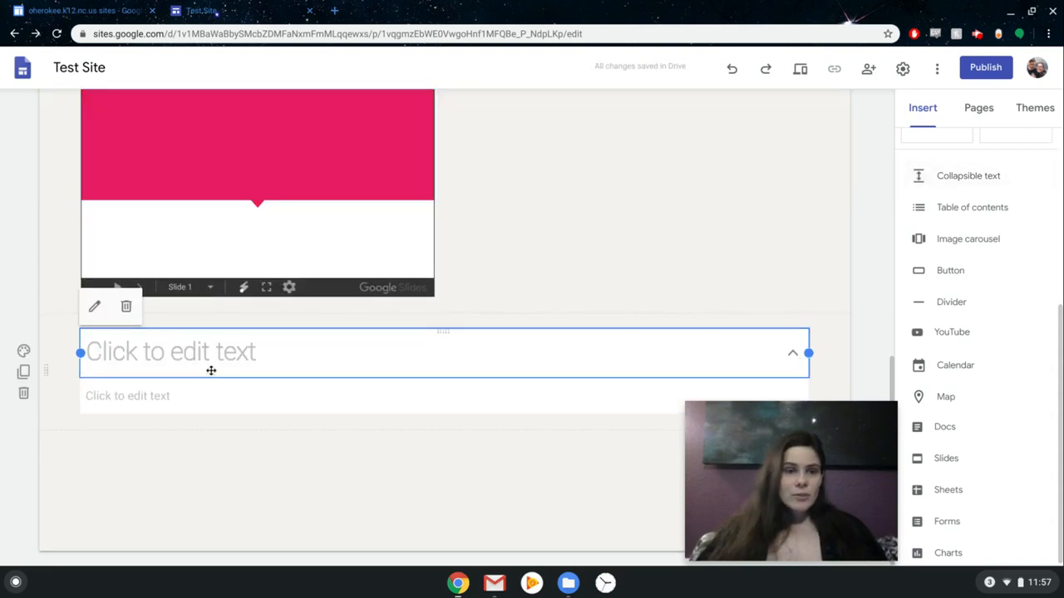
{"action": "left_click", "coordinate": [194, 357]}
{"action": "type", "text": "TItle"}
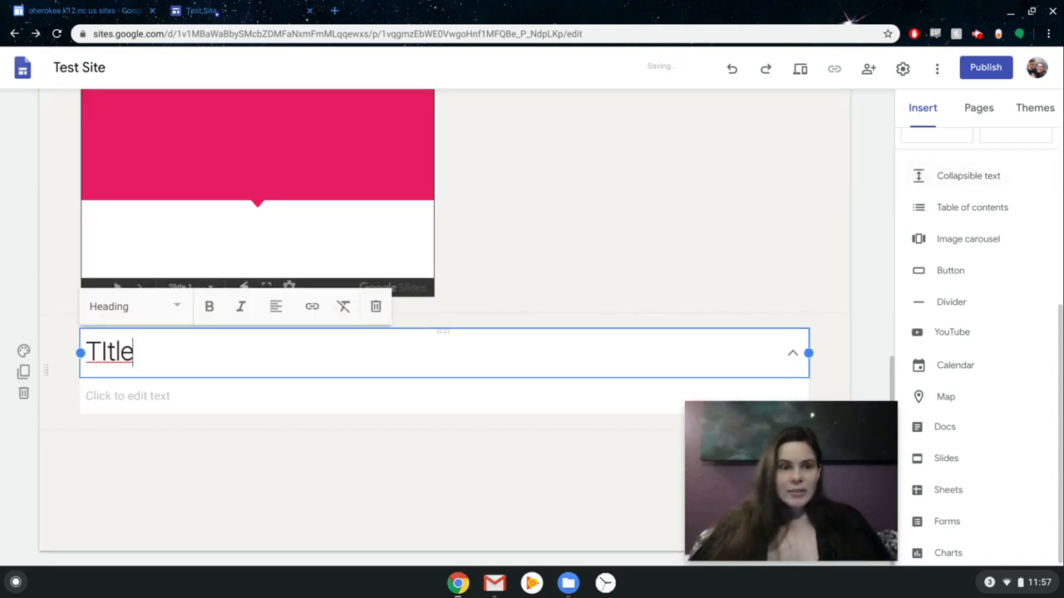
{"action": "key", "text": "BackSpace"}
{"action": "key", "text": "BackSpace"}
{"action": "key", "text": "BackSpace"}
{"action": "key", "text": "BackSpace"}
{"action": "key", "text": "BackSpace"}
{"action": "type", "text": "Title"}
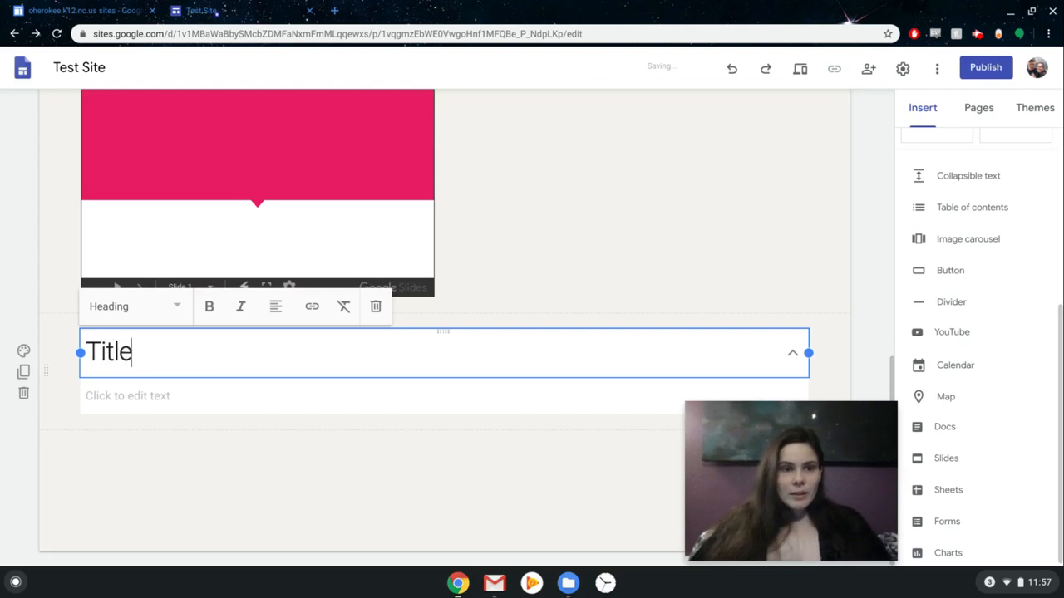
- Enter "Add some more text." as the body of the collapsible block and deselect the block
{"action": "left_click", "coordinate": [125, 397]}
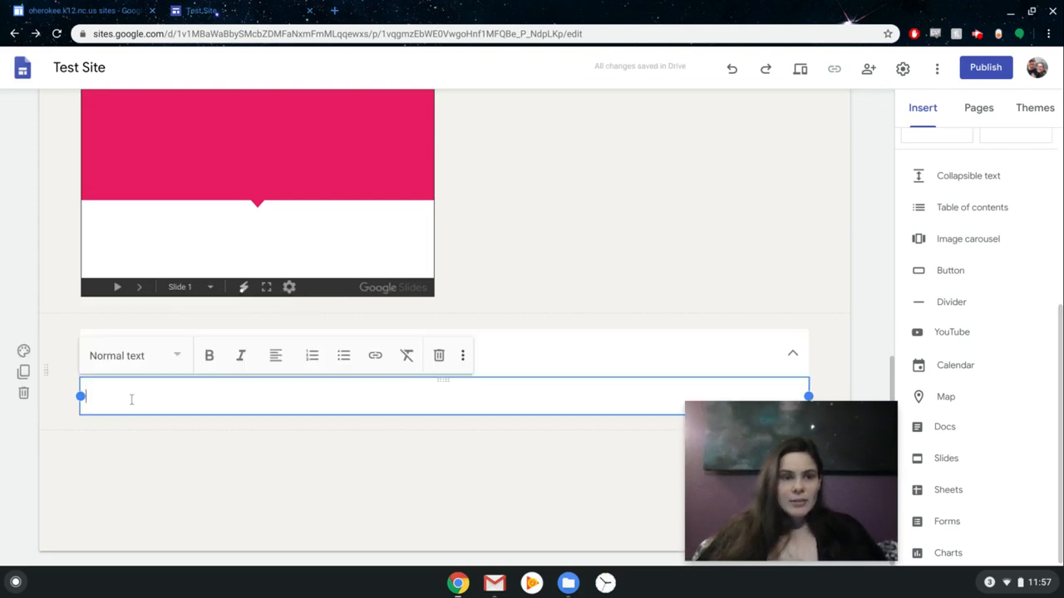
{"action": "type", "text": "Add some more "}
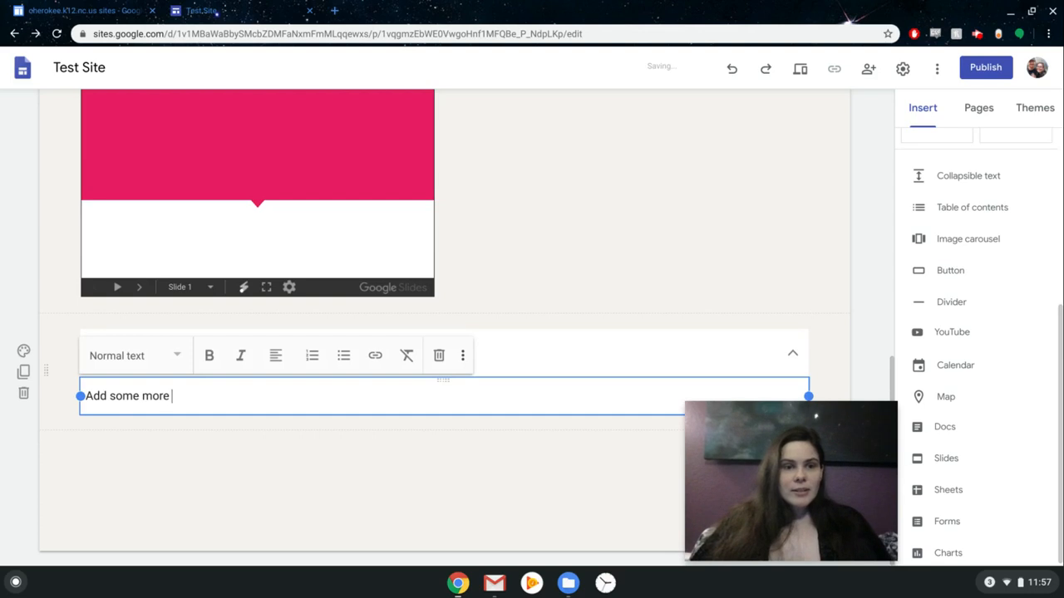
{"action": "type", "text": "text."}
{"action": "left_click", "coordinate": [198, 485]}
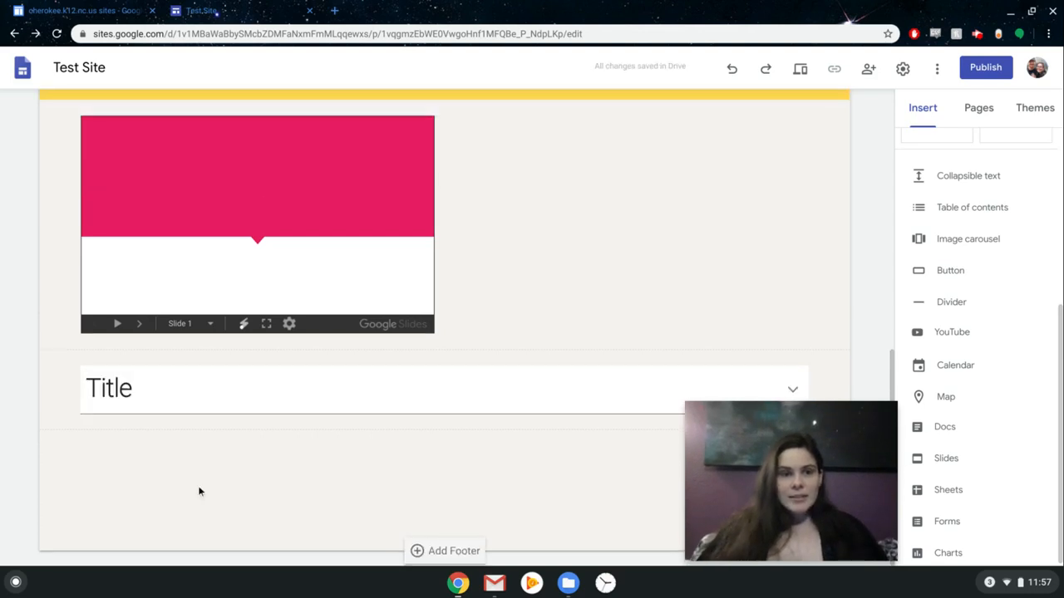
- Expand the collapsible text block in the editor to view its heading and body, and deselect it
{"action": "mouse_move", "coordinate": [745, 423]}
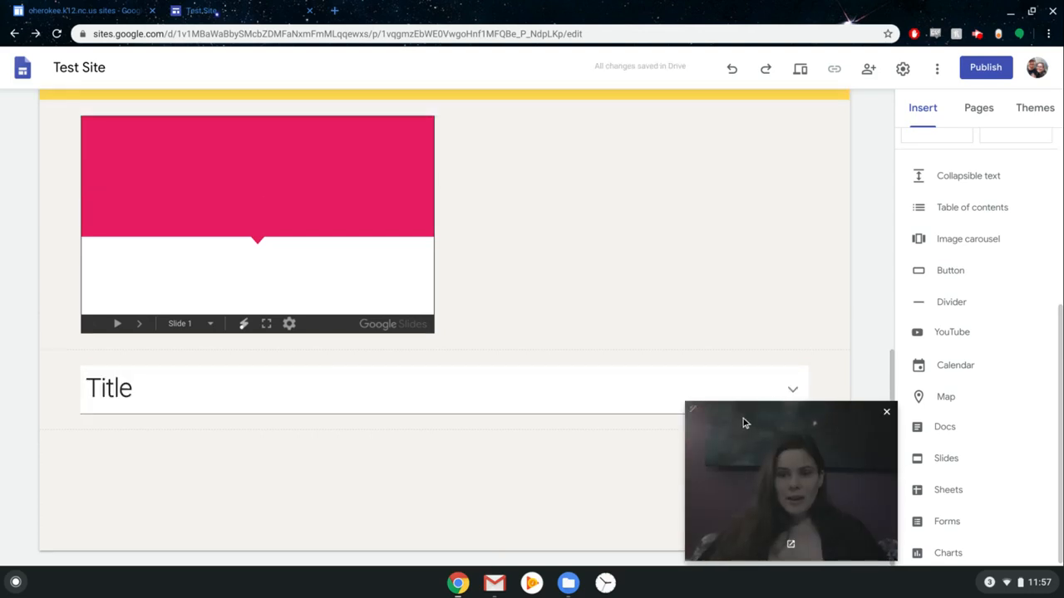
{"action": "left_click_drag", "start_coordinate": [745, 423], "coordinate": [890, 423]}
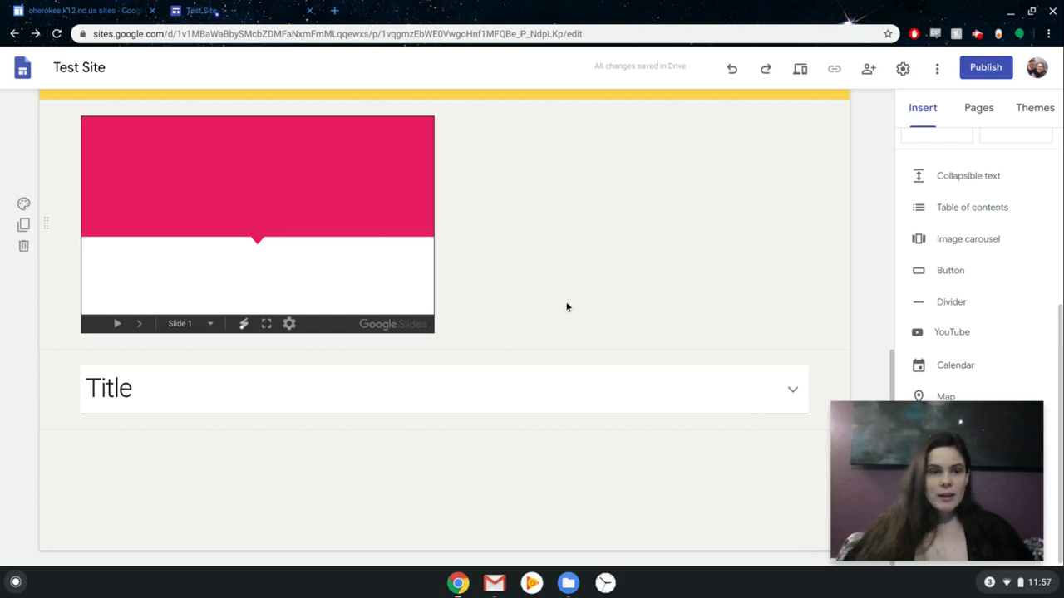
{"action": "left_click", "coordinate": [208, 399]}
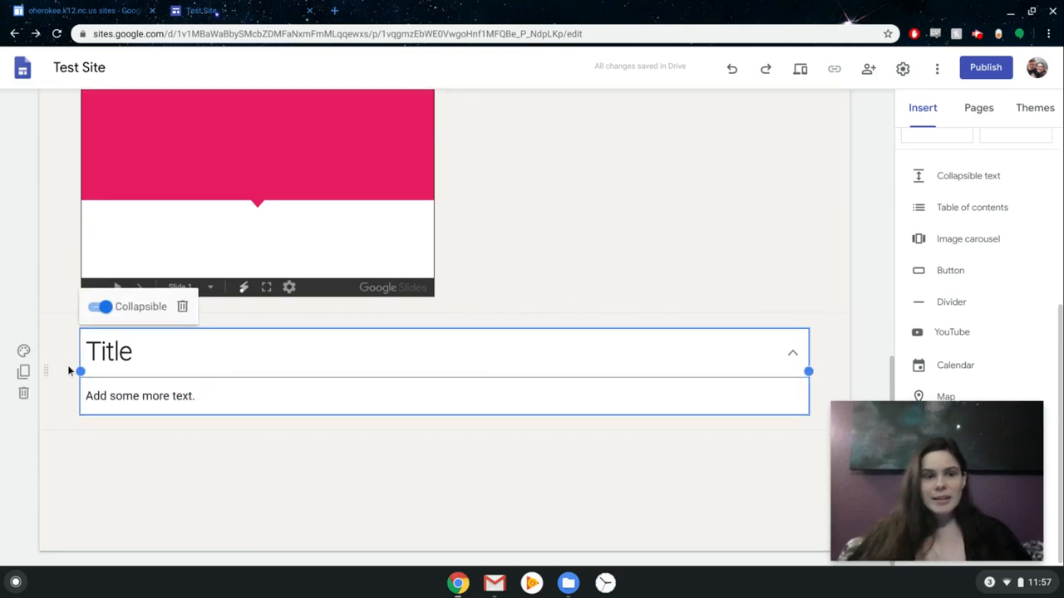
{"action": "left_click", "coordinate": [305, 356]}
{"action": "left_click", "coordinate": [574, 247]}
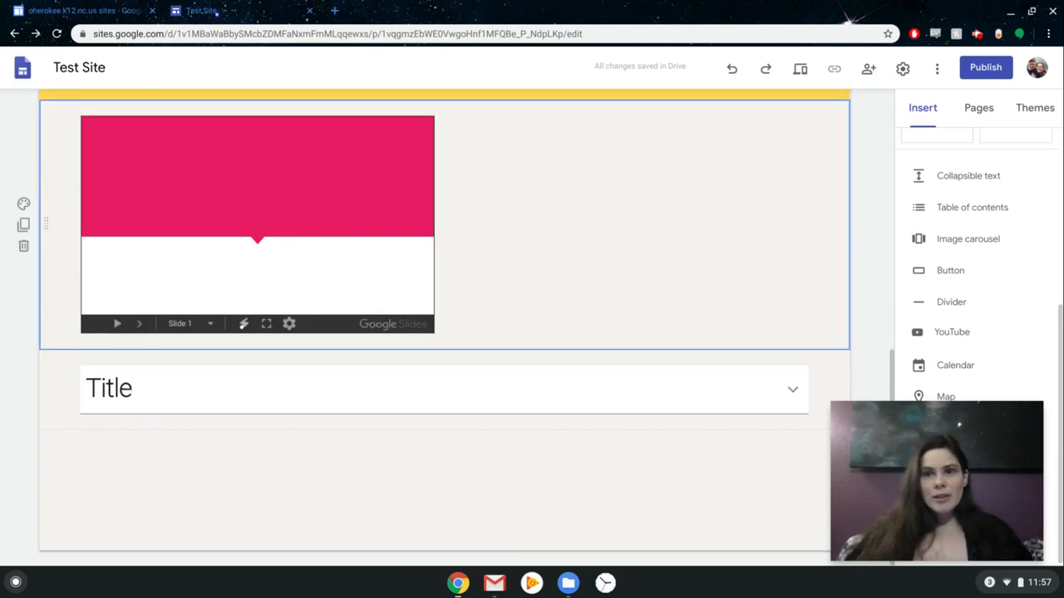
- Preview the site to check how the collapsible text below the presentation expands and collapses, and exit the preview
{"action": "scroll", "coordinate": [656, 181], "scroll_direction": "up", "scroll_amount": 1}
{"action": "left_click", "coordinate": [799, 69]}
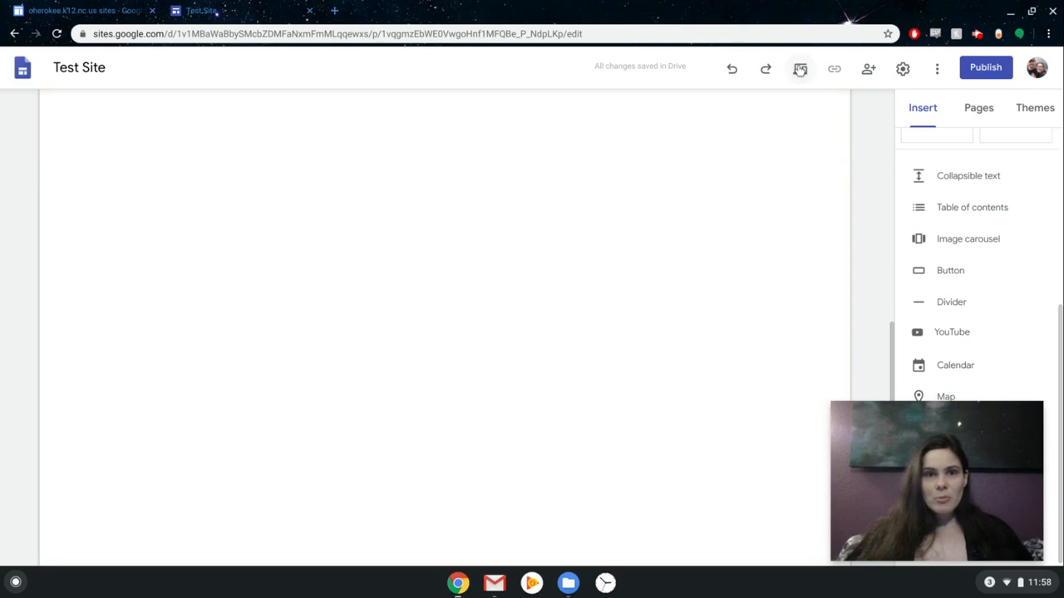
{"action": "scroll", "coordinate": [760, 408], "scroll_direction": "down", "scroll_amount": 5}
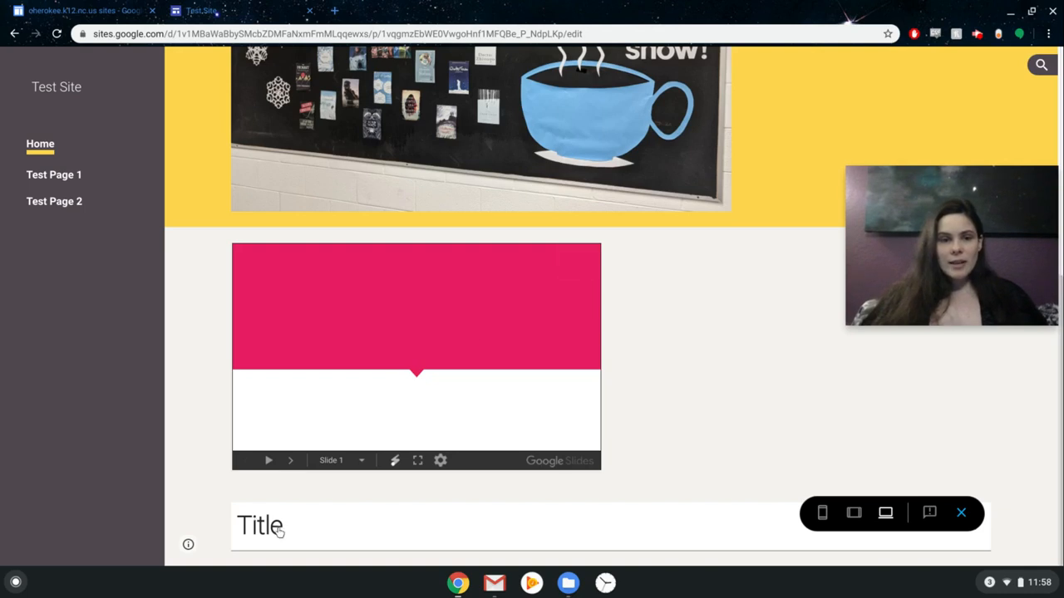
{"action": "scroll", "coordinate": [368, 553], "scroll_direction": "down", "scroll_amount": 1}
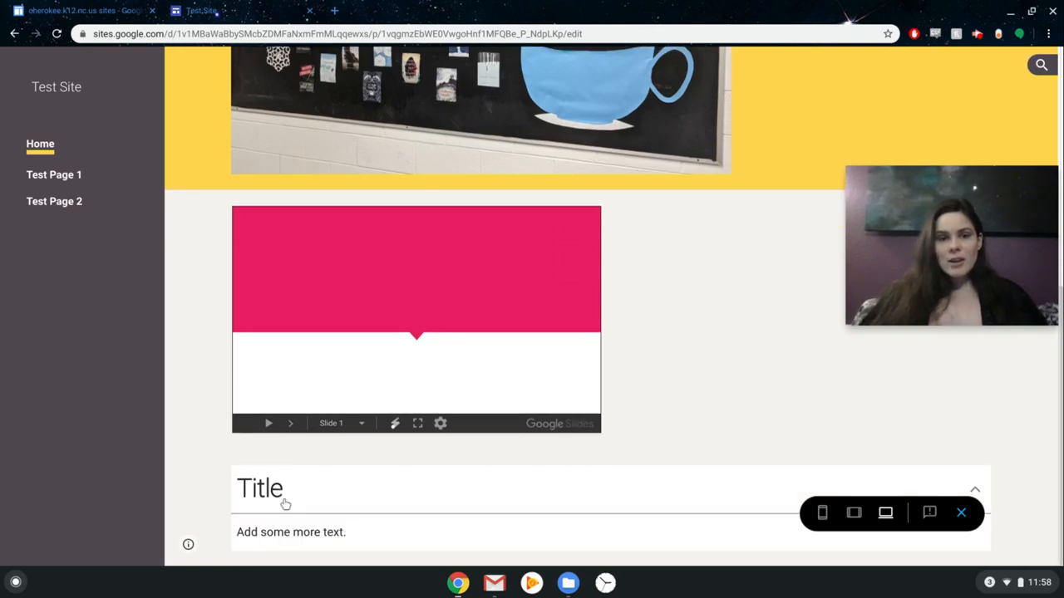
{"action": "scroll", "coordinate": [285, 504], "scroll_direction": "up", "scroll_amount": 1}
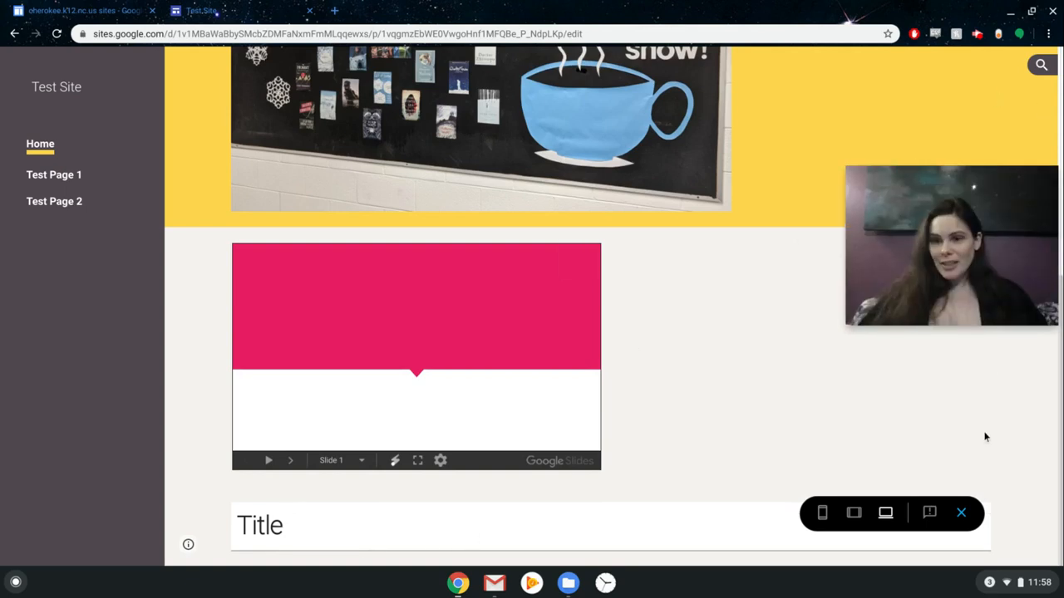
{"action": "left_click", "coordinate": [961, 512]}
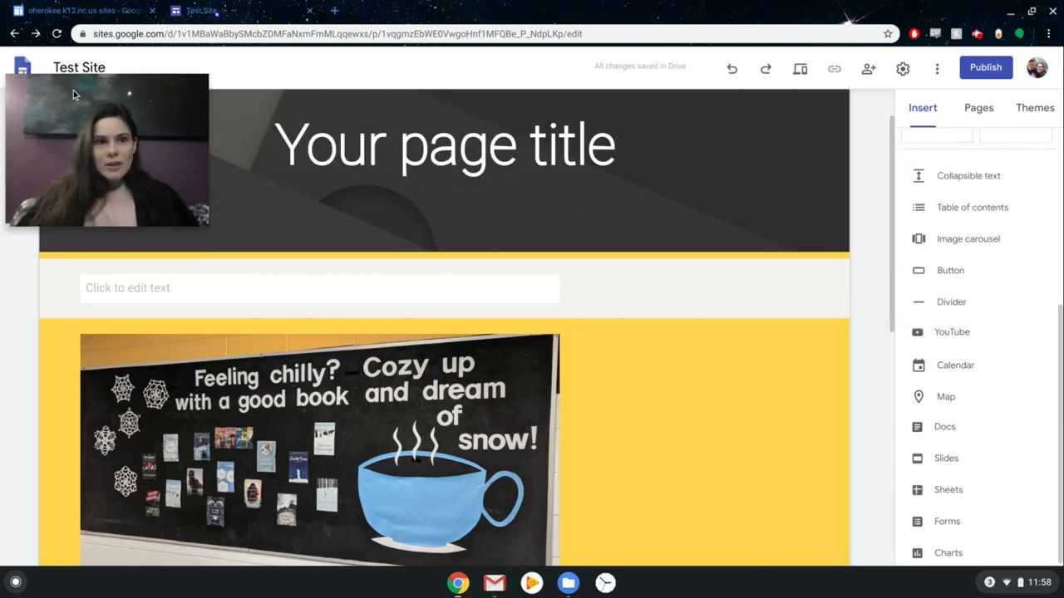
- Insert a table of contents in its own section directly below the page title banner
{"action": "left_click", "coordinate": [972, 207]}
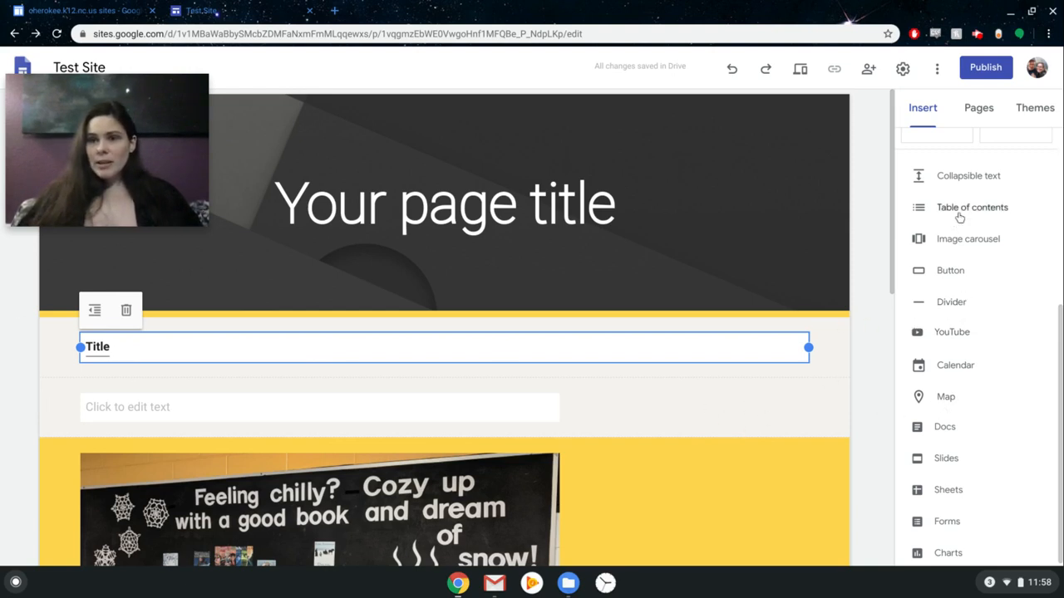
- Insert an image carousel with the four 2020-04-19 screenshots from Downloads, timed 9.55.51, 12.53.28, 12.50.11 and 12.49.17 PM
{"action": "left_click", "coordinate": [966, 241]}
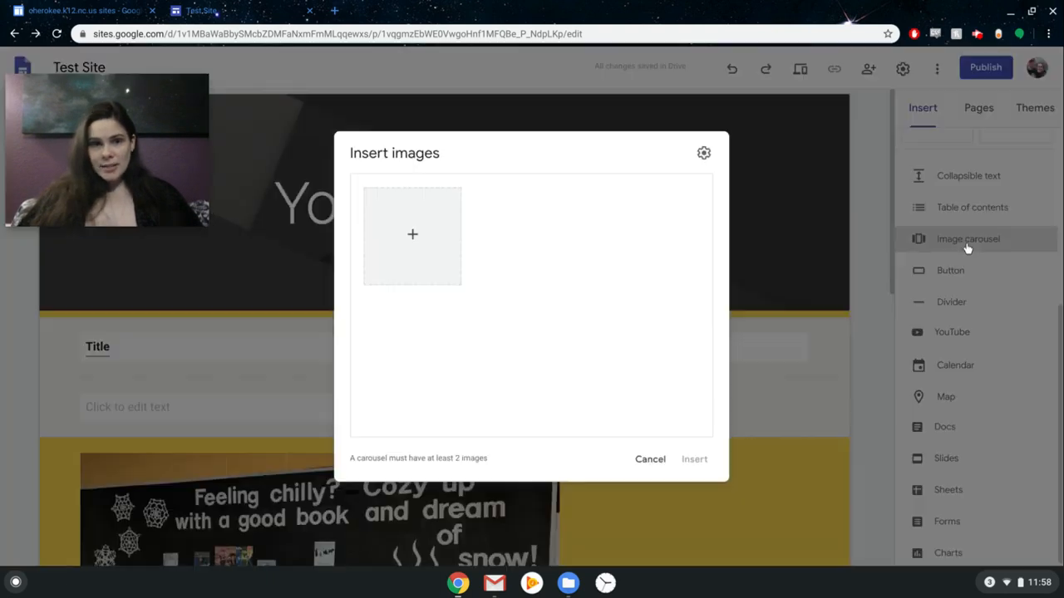
{"action": "left_click", "coordinate": [410, 235]}
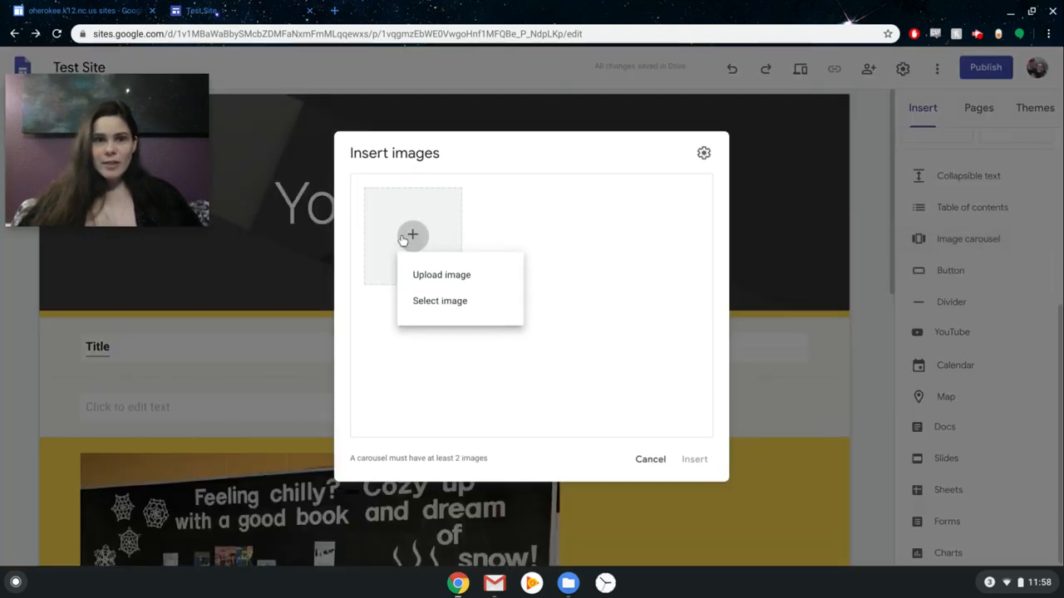
{"action": "left_click", "coordinate": [426, 281]}
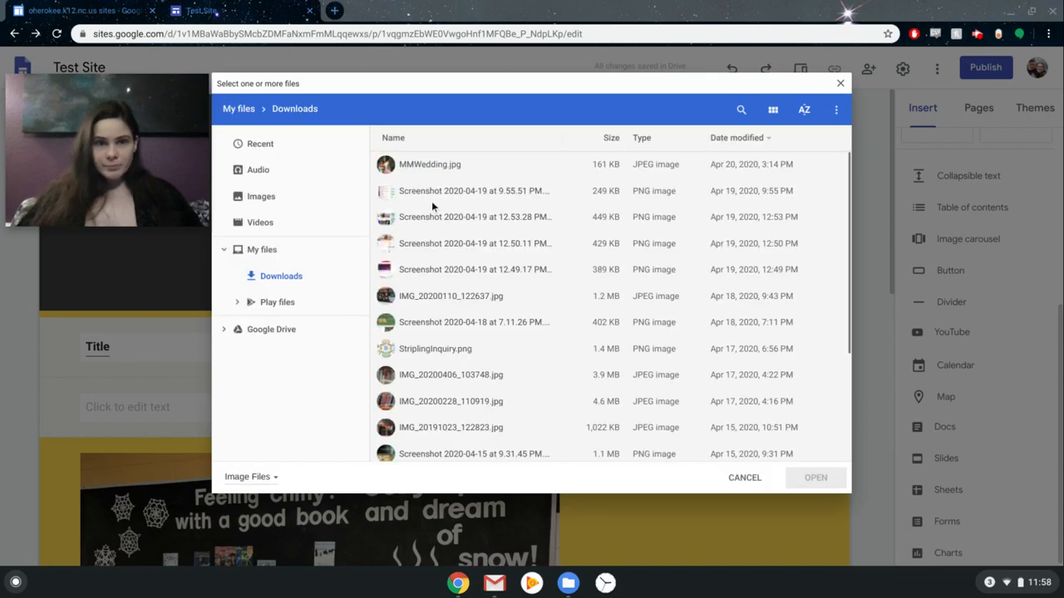
{"action": "left_click", "coordinate": [431, 202]}
{"action": "left_click", "coordinate": [438, 218], "text": "ctrl"}
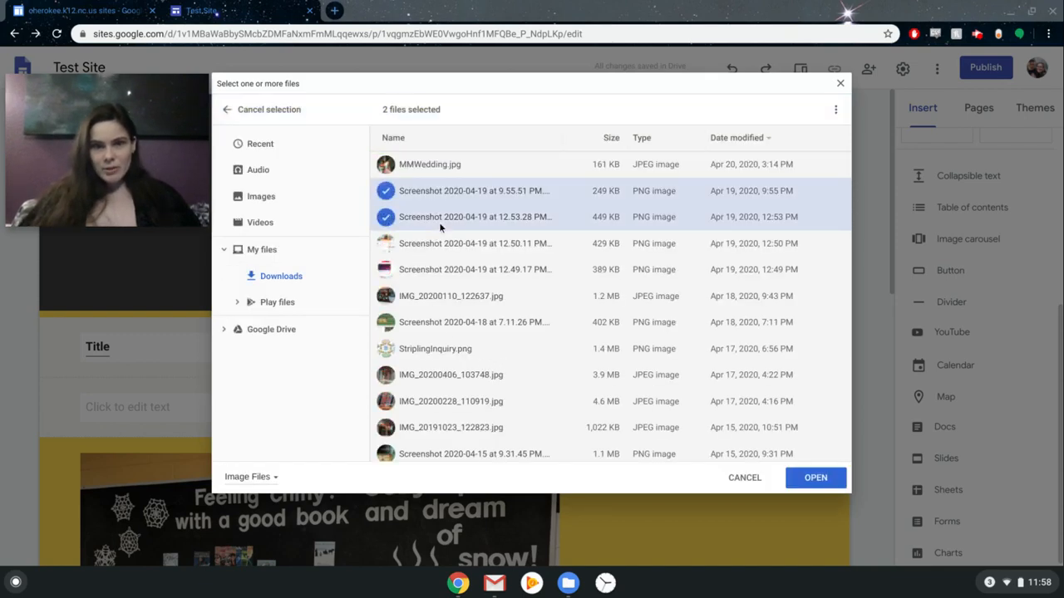
{"action": "left_click", "coordinate": [444, 262], "text": "shift"}
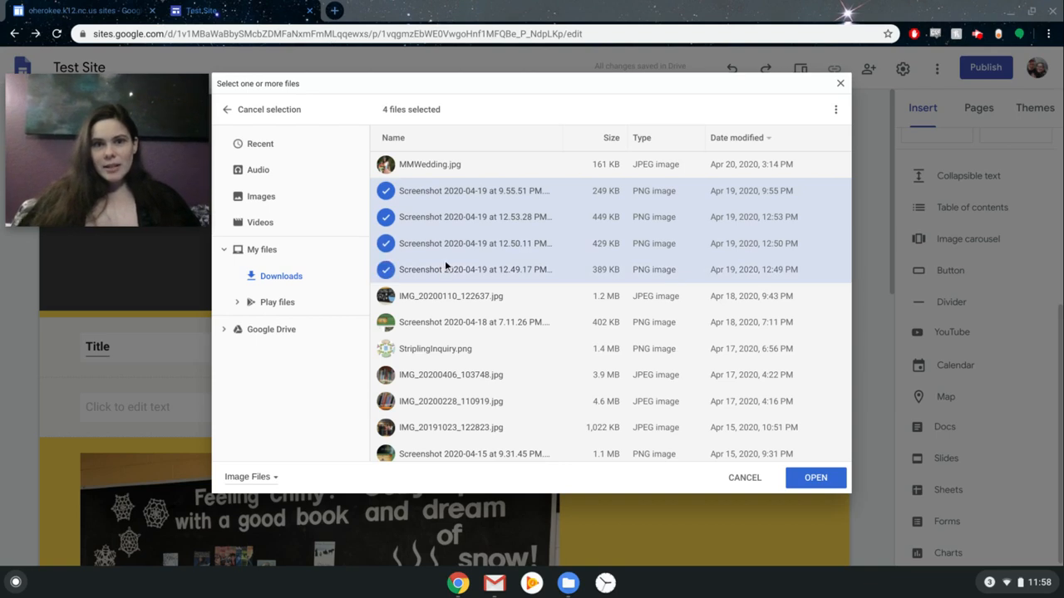
{"action": "left_click", "coordinate": [815, 477]}
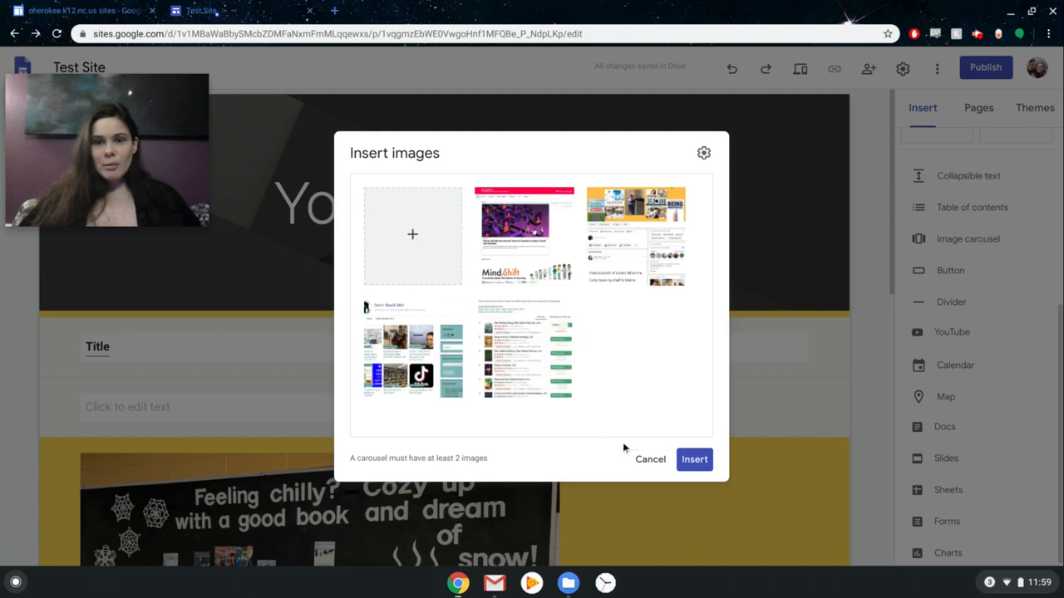
{"action": "left_click", "coordinate": [694, 460]}
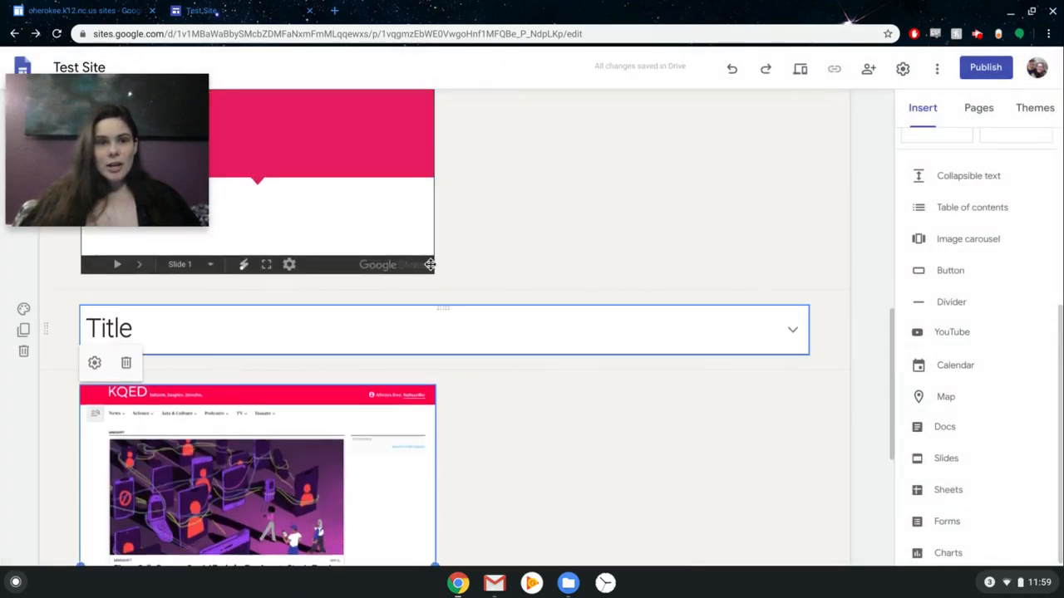
- Examine the page and the new image carousel below the collapsible text block
{"action": "scroll", "coordinate": [395, 324], "scroll_direction": "up", "scroll_amount": 8}
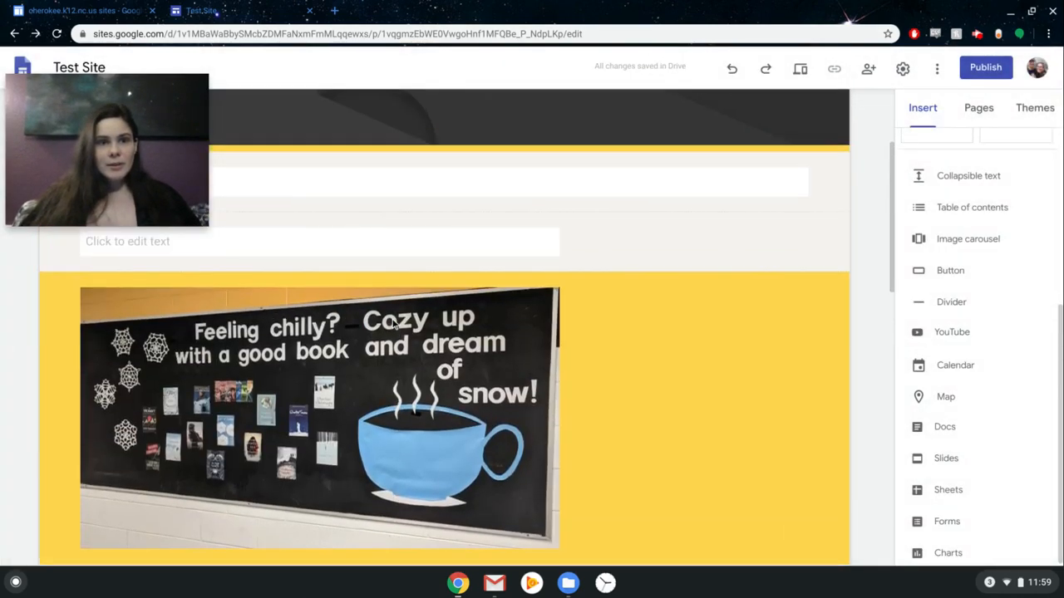
{"action": "scroll", "coordinate": [395, 324], "scroll_direction": "down", "scroll_amount": 12}
{"action": "scroll", "coordinate": [394, 324], "scroll_direction": "up", "scroll_amount": 1}
{"action": "scroll", "coordinate": [278, 358], "scroll_direction": "up", "scroll_amount": 2}
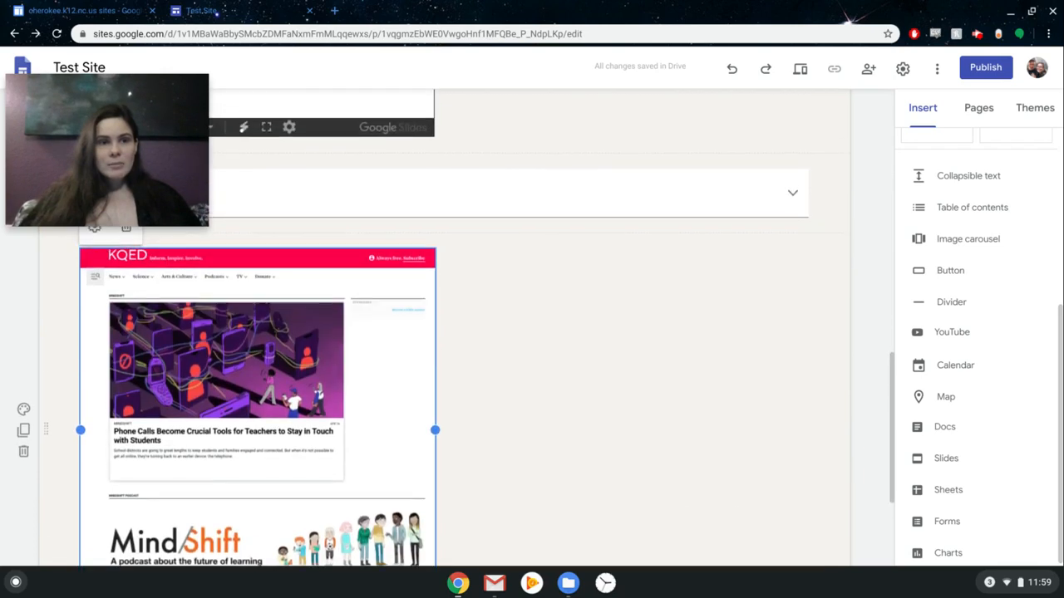
{"action": "scroll", "coordinate": [278, 357], "scroll_direction": "down", "scroll_amount": 2}
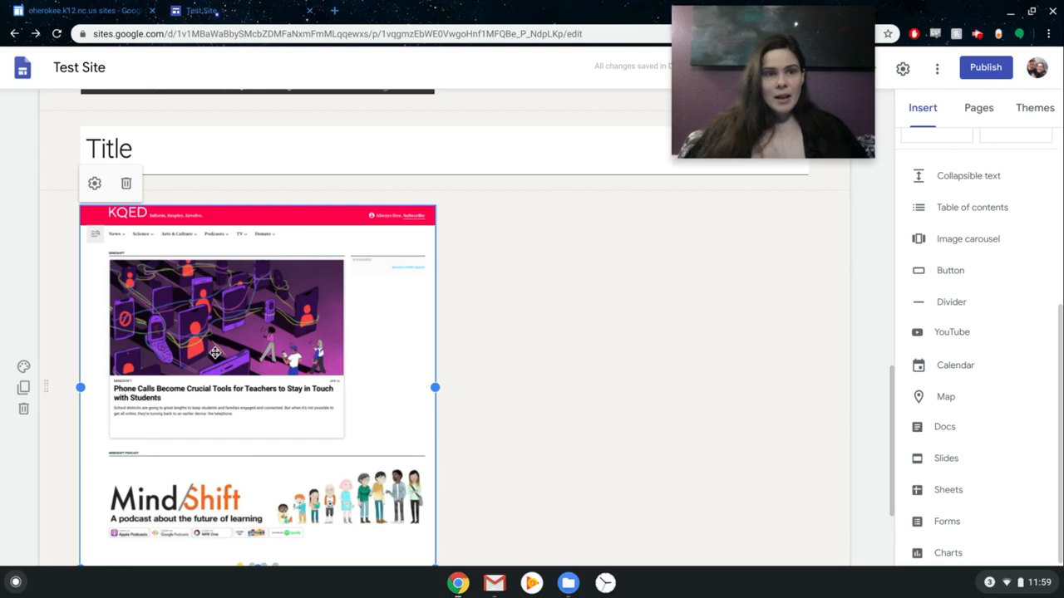
{"action": "scroll", "coordinate": [214, 353], "scroll_direction": "down", "scroll_amount": 1}
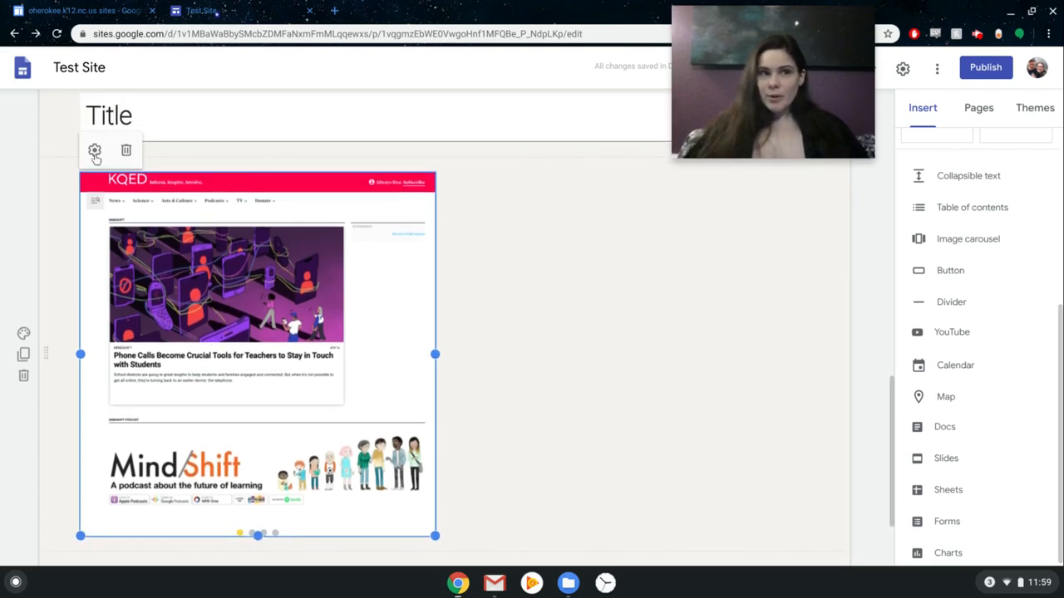
- Open the carousel's editing options to view its images, and leave them without making changes
{"action": "scroll", "coordinate": [124, 162], "scroll_direction": "up", "scroll_amount": 3}
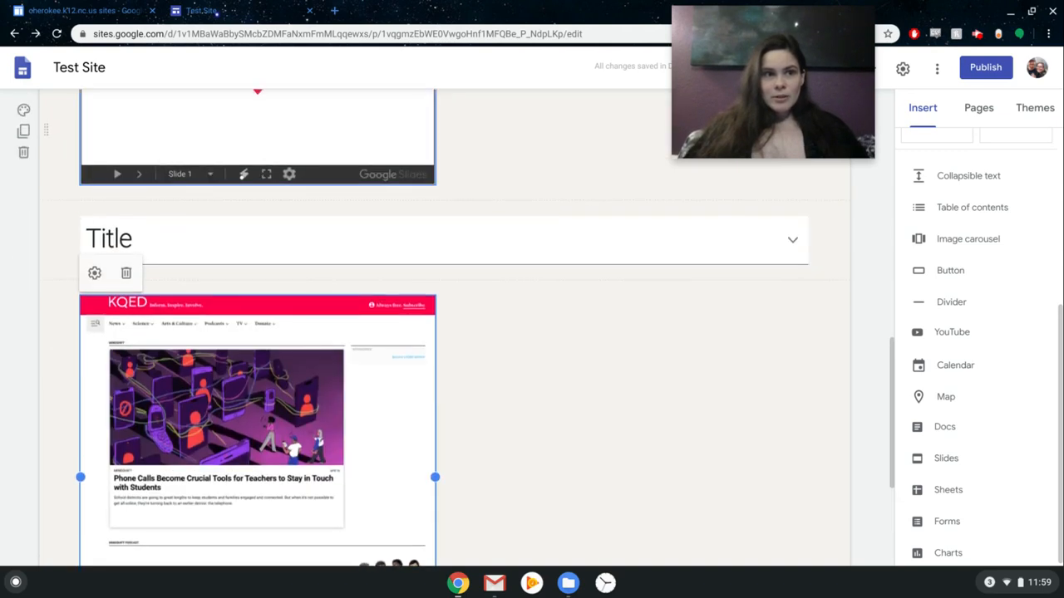
{"action": "left_click", "coordinate": [190, 264]}
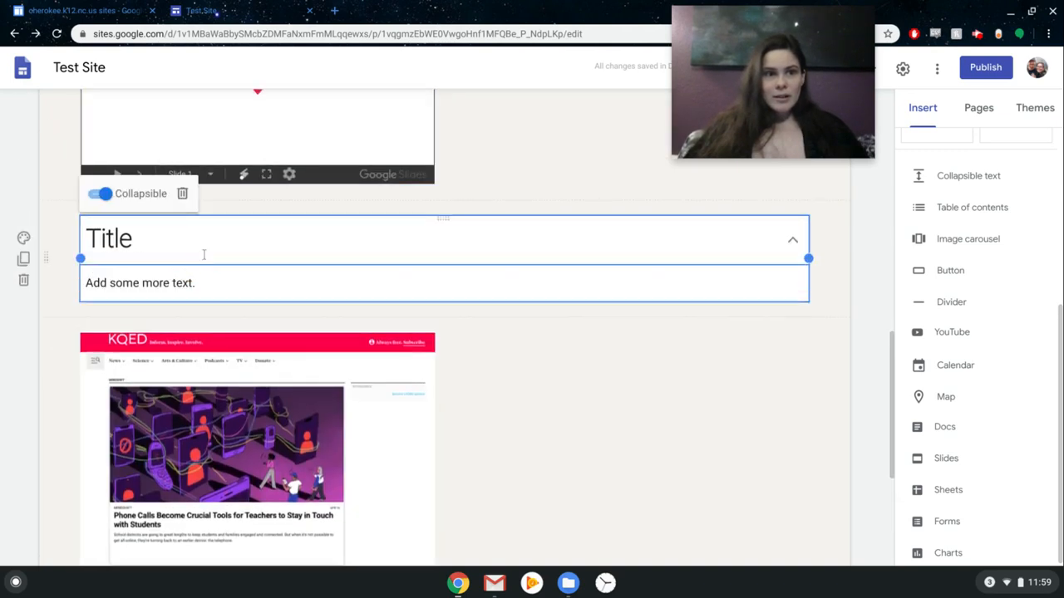
{"action": "left_click", "coordinate": [204, 254]}
{"action": "left_click", "coordinate": [221, 371]}
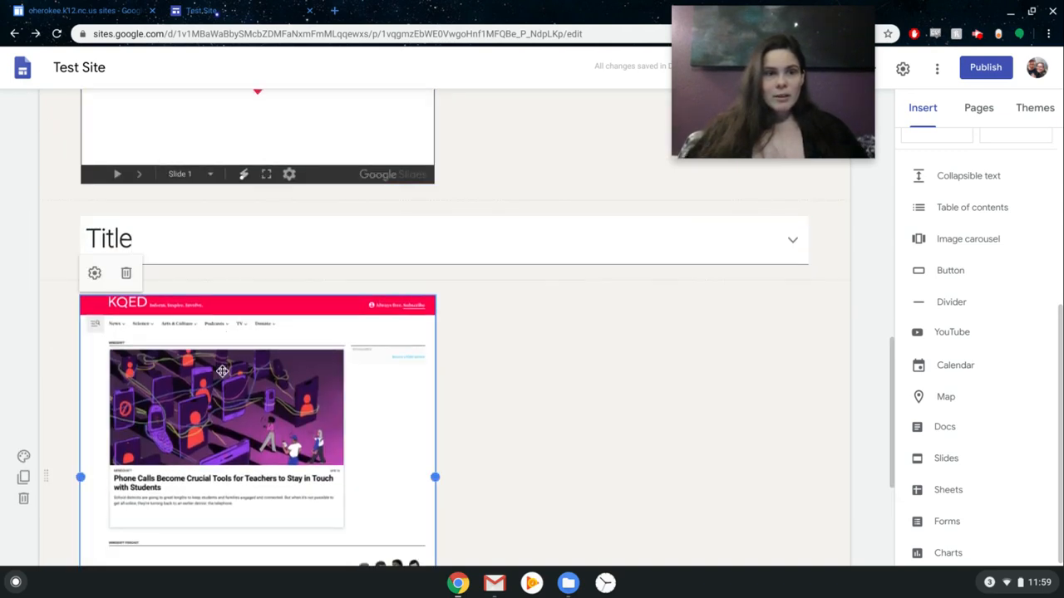
{"action": "left_click", "coordinate": [95, 274]}
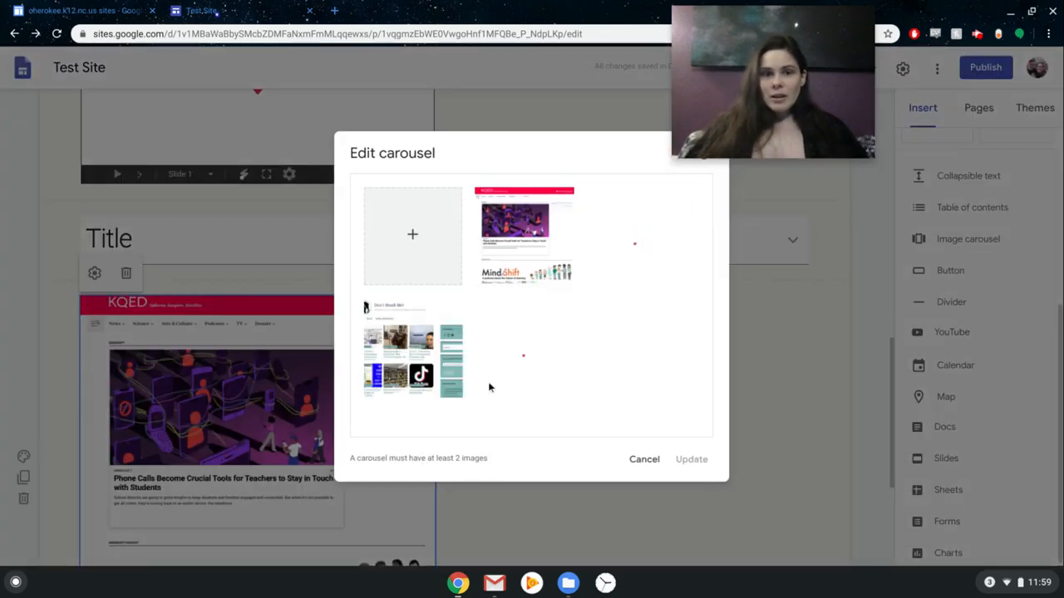
{"action": "mouse_move", "coordinate": [489, 383]}
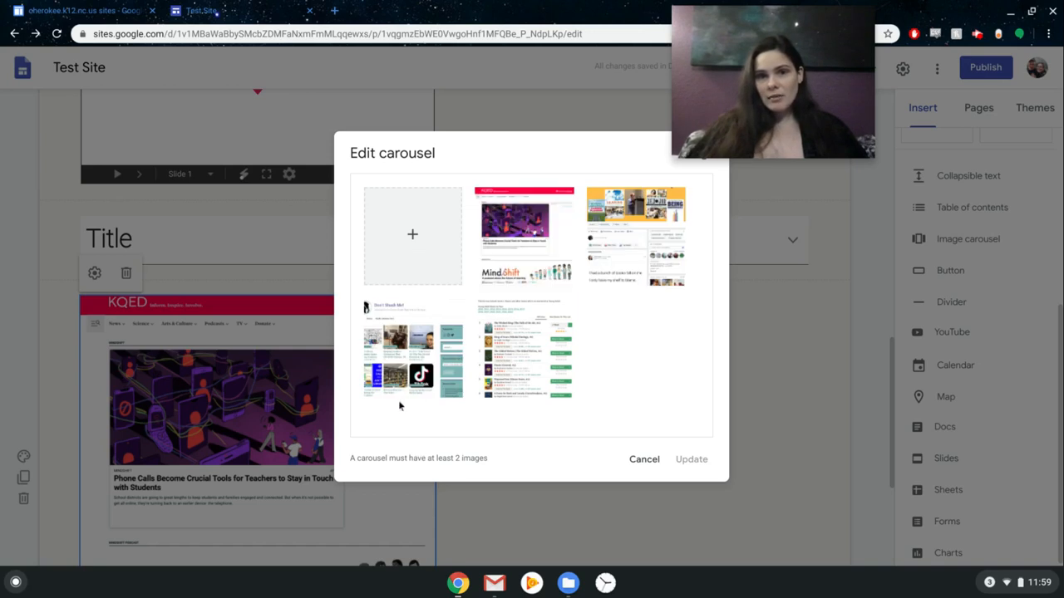
{"action": "left_click", "coordinate": [641, 459]}
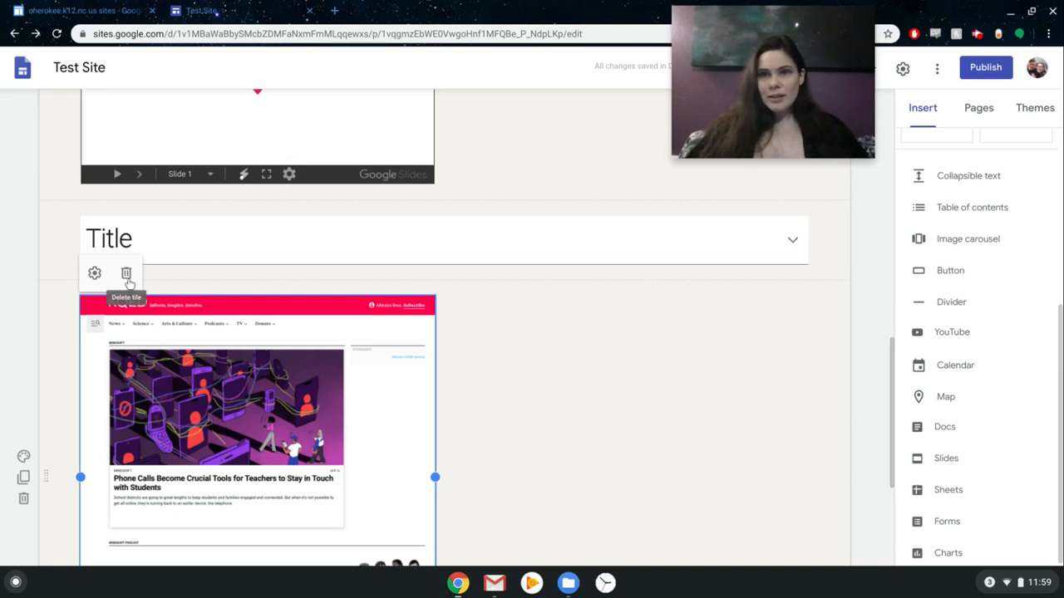
- Try bold on the collapsible block's "Title" heading, remove it again, and view the text style and alignment options
{"action": "left_click", "coordinate": [203, 240]}
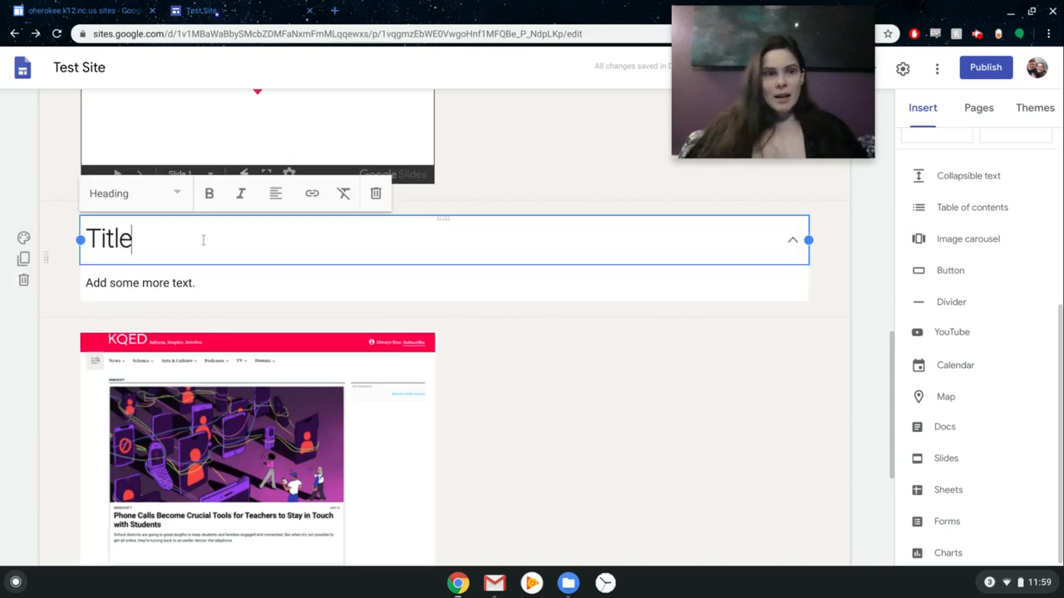
{"action": "left_click_drag", "start_coordinate": [140, 241], "coordinate": [87, 238]}
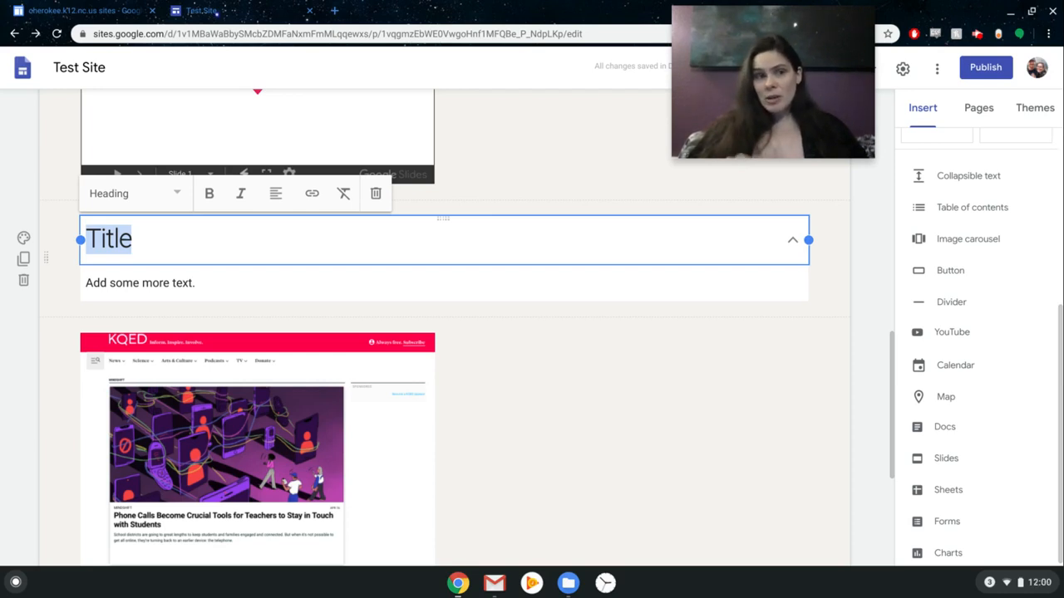
{"action": "left_click", "coordinate": [175, 195]}
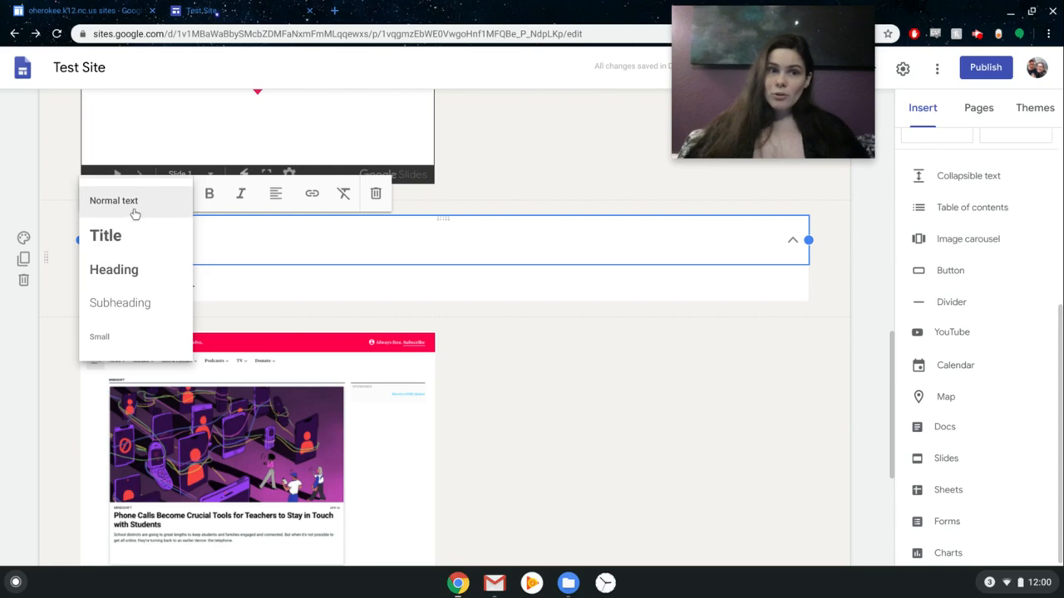
{"action": "left_click", "coordinate": [199, 205]}
{"action": "left_click", "coordinate": [201, 196]}
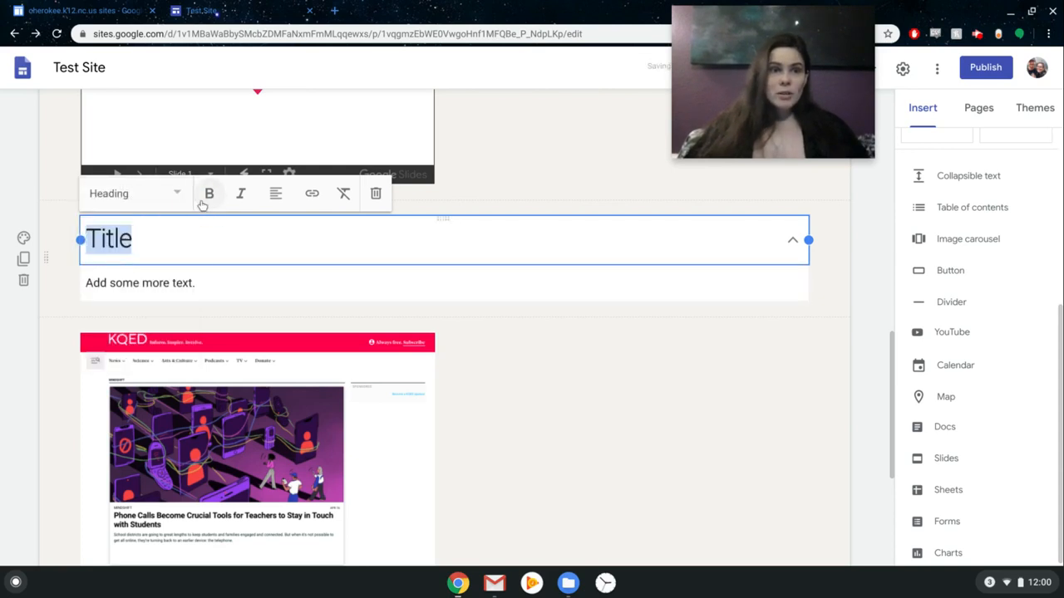
{"action": "left_click", "coordinate": [210, 196]}
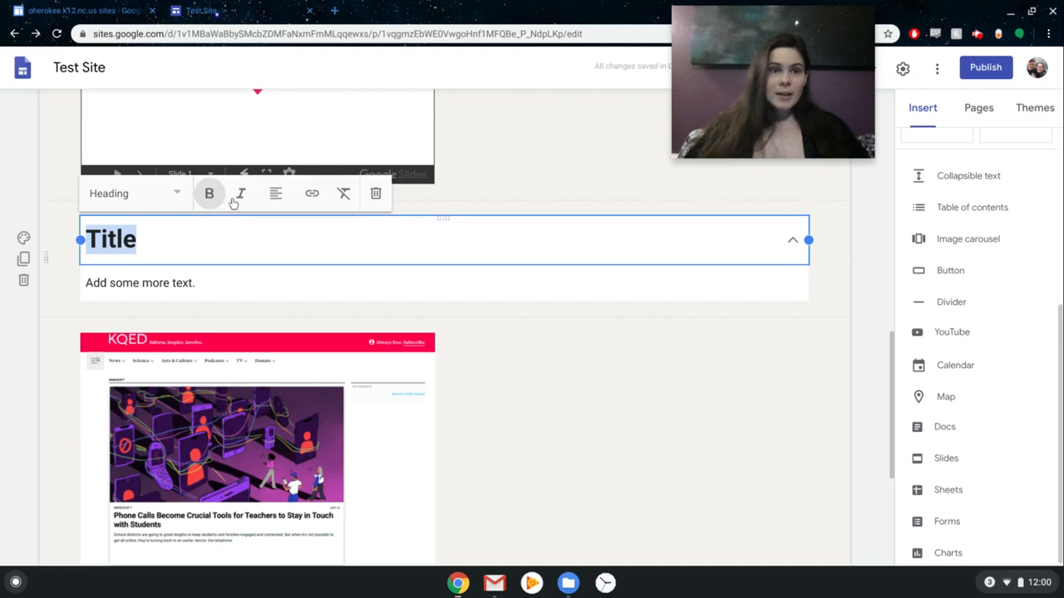
{"action": "left_click", "coordinate": [236, 198]}
{"action": "left_click", "coordinate": [212, 196]}
{"action": "left_click", "coordinate": [241, 196]}
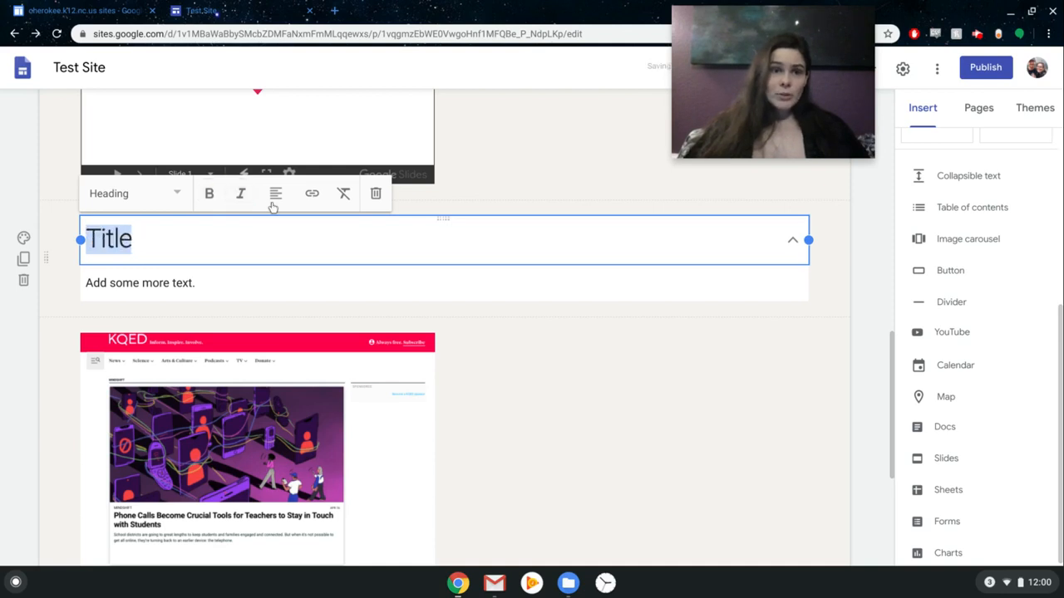
{"action": "left_click", "coordinate": [275, 197]}
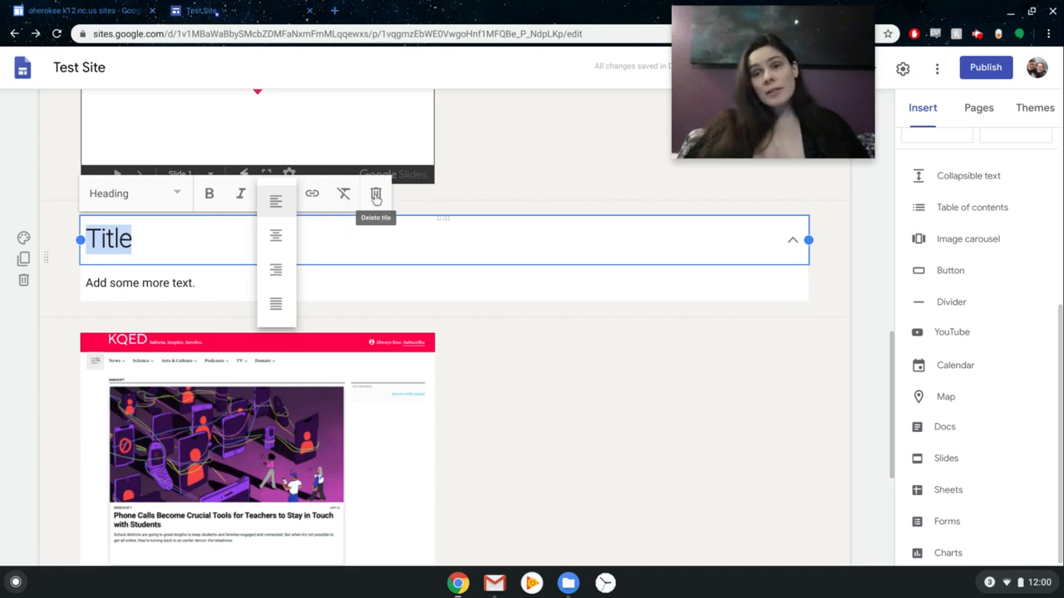
- Try turning on Auto Start in the embedded presentation's settings, and discard the change
{"action": "scroll", "coordinate": [568, 183], "scroll_direction": "up", "scroll_amount": 3}
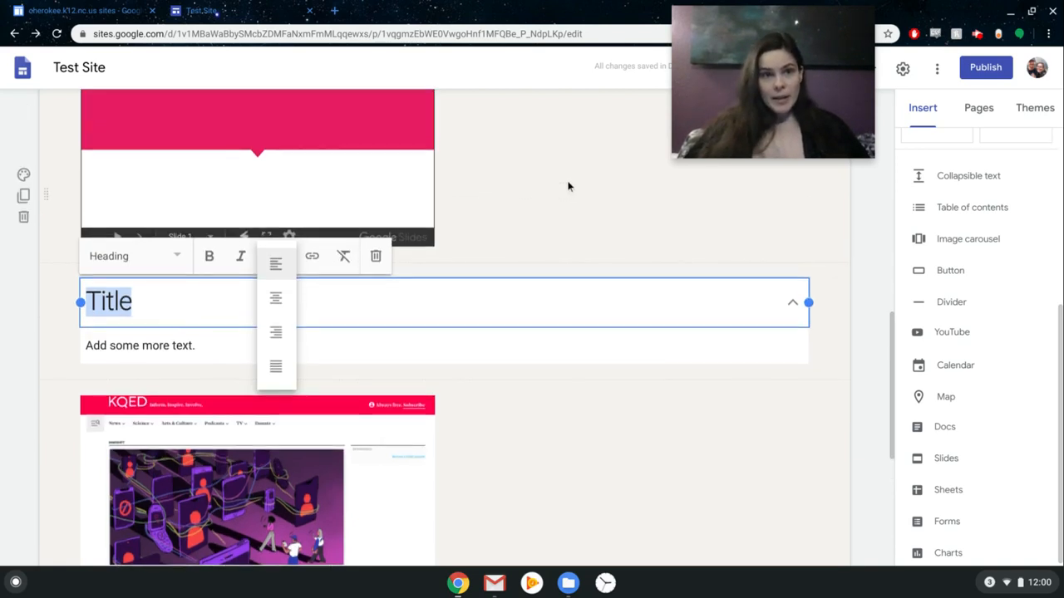
{"action": "left_click", "coordinate": [374, 196]}
{"action": "scroll", "coordinate": [374, 196], "scroll_direction": "up", "scroll_amount": 2}
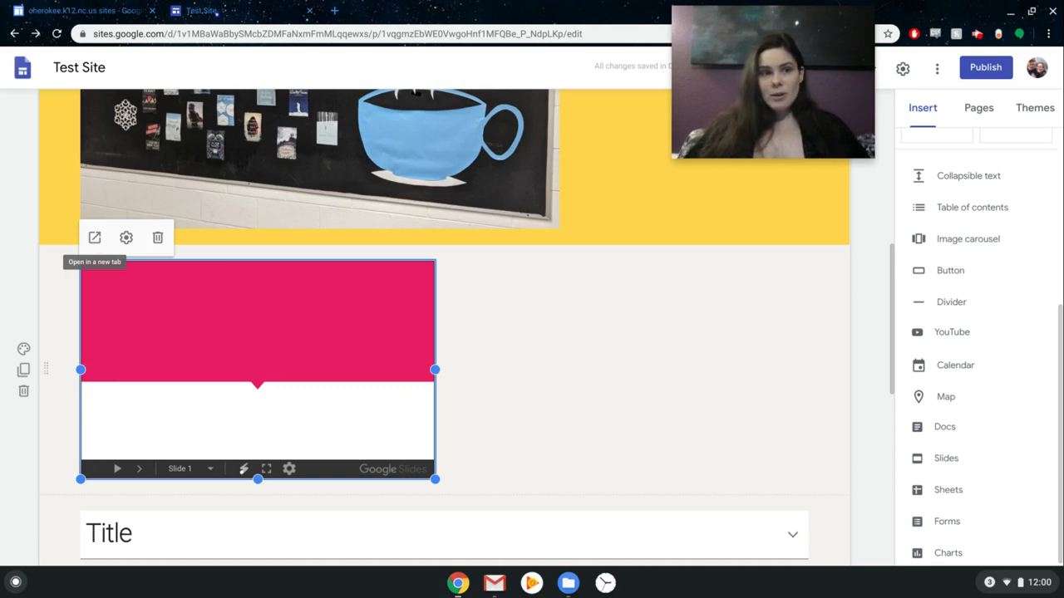
{"action": "left_click", "coordinate": [126, 238]}
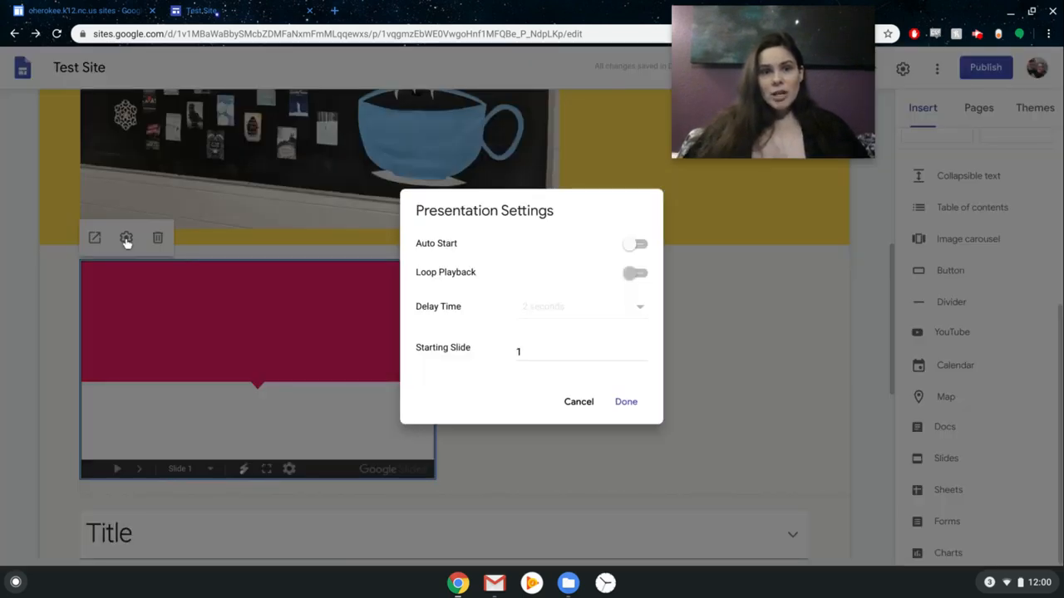
{"action": "left_click", "coordinate": [635, 245]}
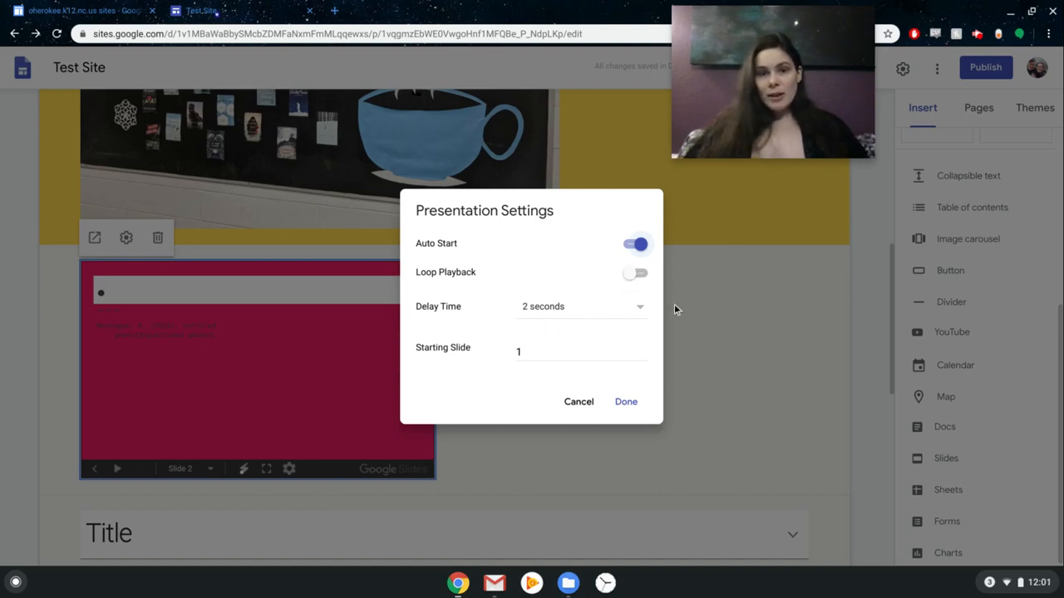
{"action": "left_click", "coordinate": [578, 402]}
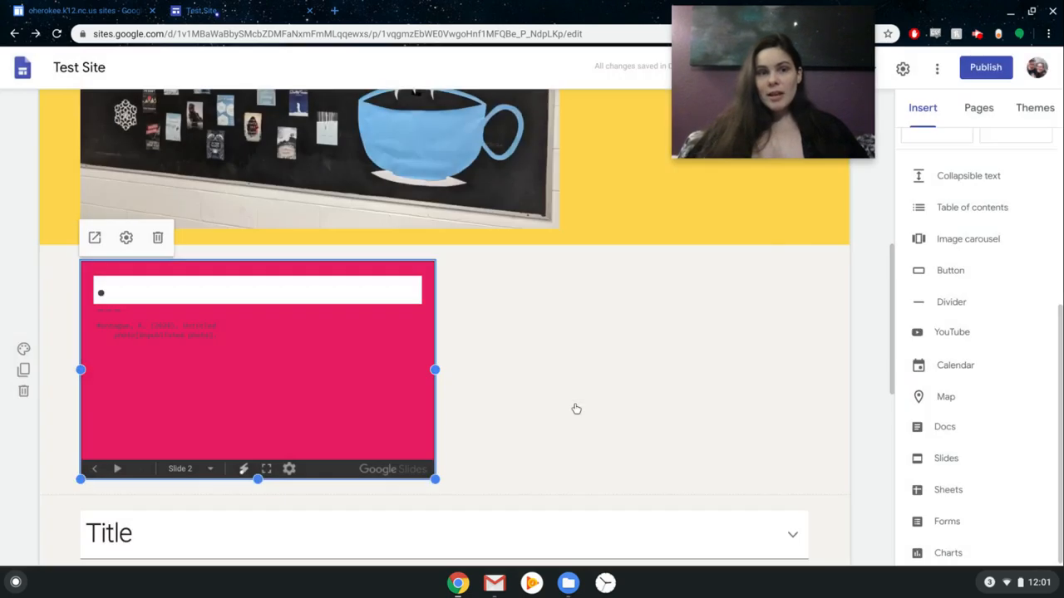
- Add an empty caption below the bulletin board image in the yellow section
{"action": "scroll", "coordinate": [574, 408], "scroll_direction": "up", "scroll_amount": 3}
{"action": "left_click", "coordinate": [464, 372]}
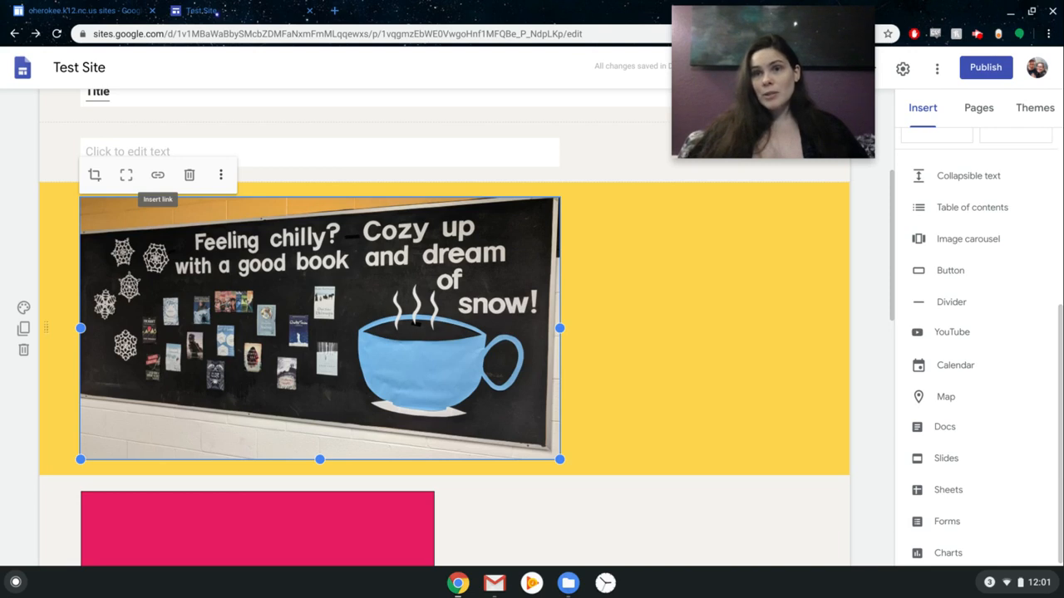
{"action": "left_click", "coordinate": [220, 177]}
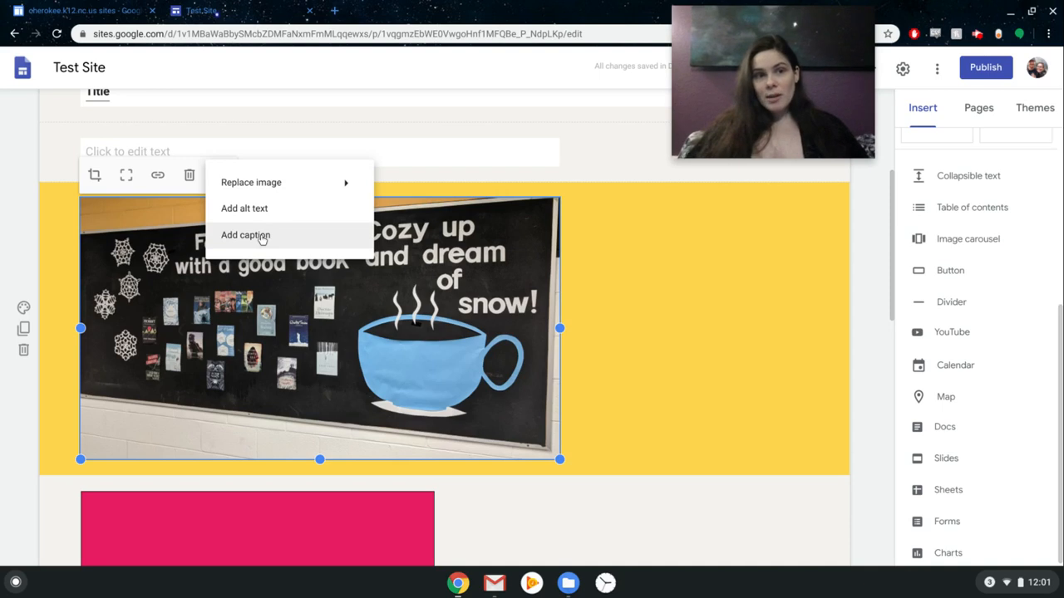
{"action": "left_click", "coordinate": [234, 239]}
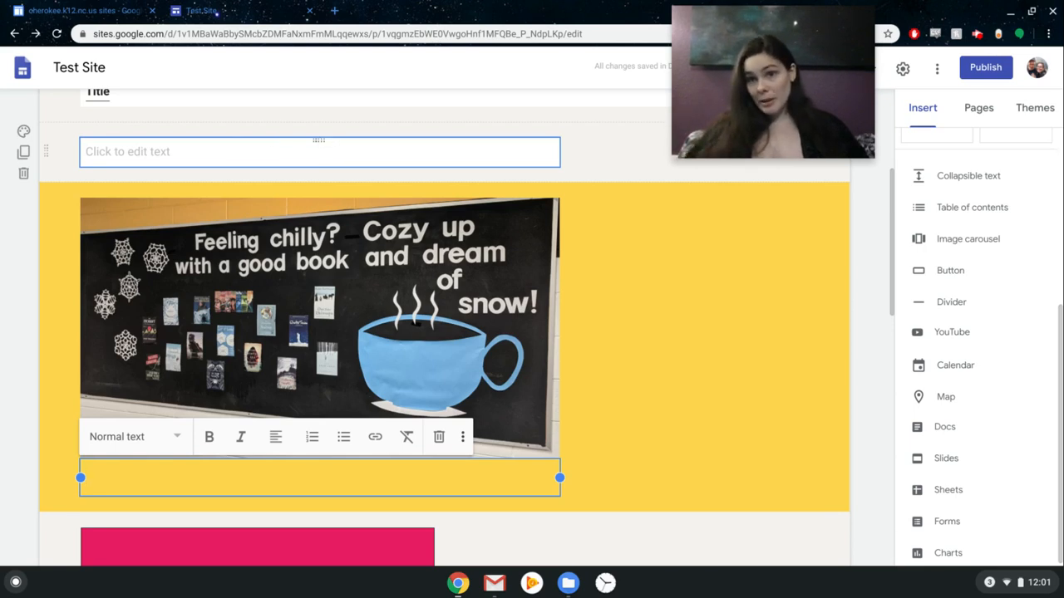
- Hide the "Title" entry in the table of contents below the page title banner
{"action": "left_click", "coordinate": [280, 142]}
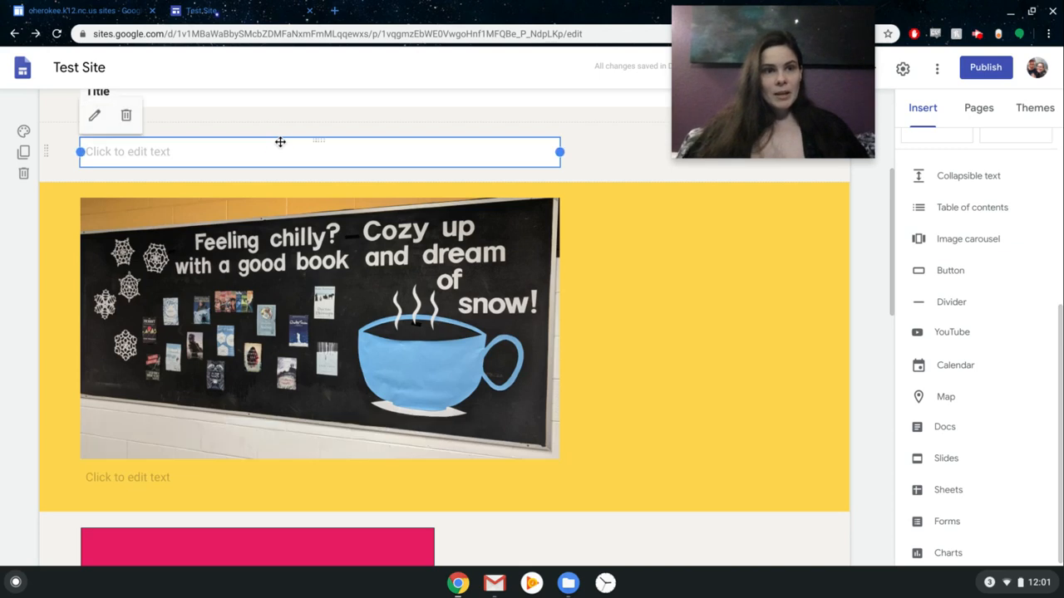
{"action": "scroll", "coordinate": [280, 142], "scroll_direction": "up", "scroll_amount": 2}
{"action": "left_click", "coordinate": [152, 297]}
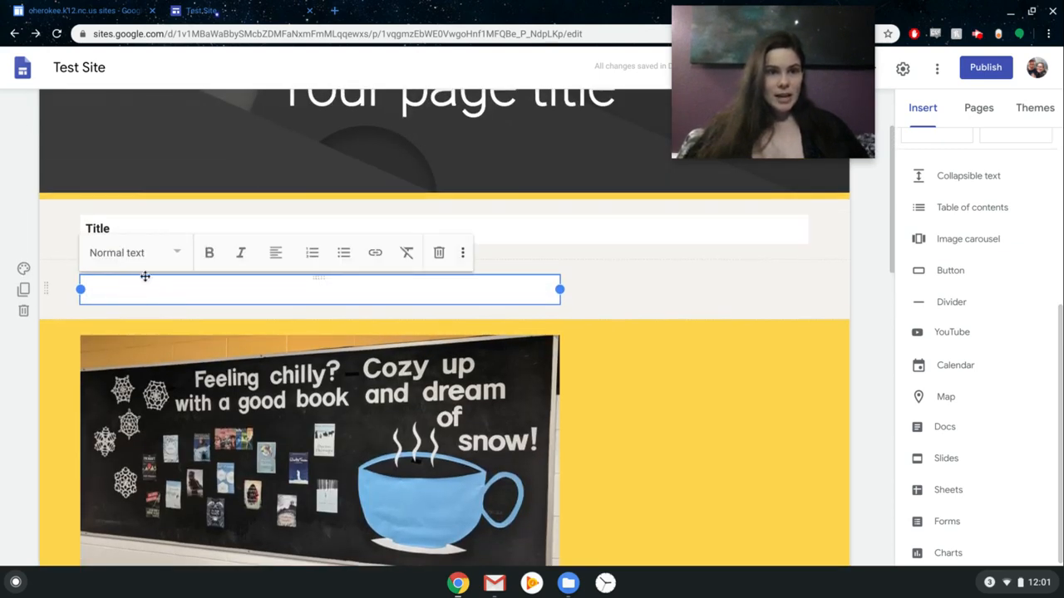
{"action": "left_click", "coordinate": [123, 229]}
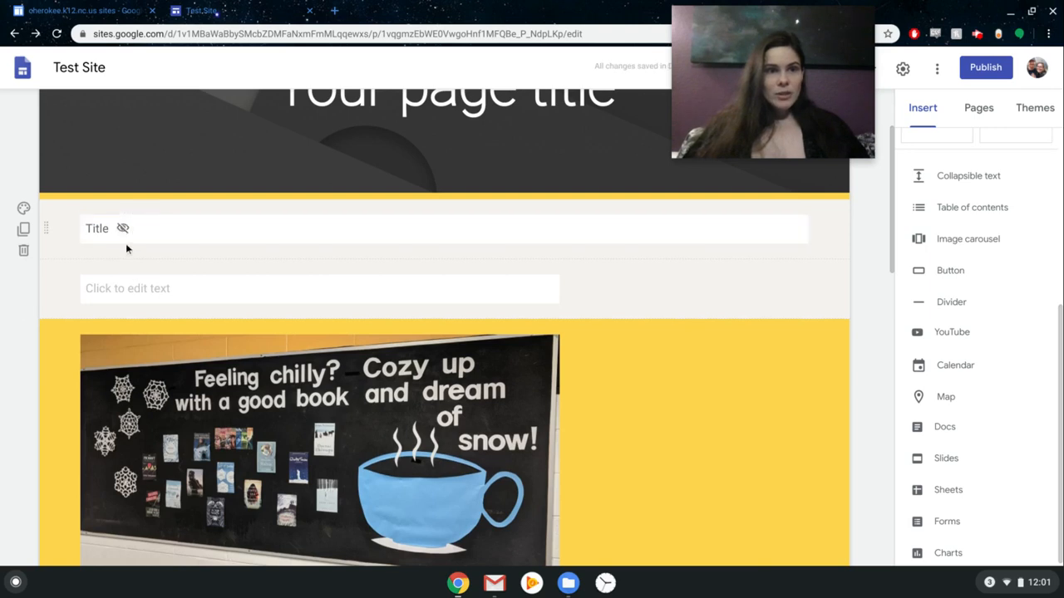
- View the link options for the collapsible block's "Title" heading, without applying a link
{"action": "scroll", "coordinate": [148, 284], "scroll_direction": "down", "scroll_amount": 5}
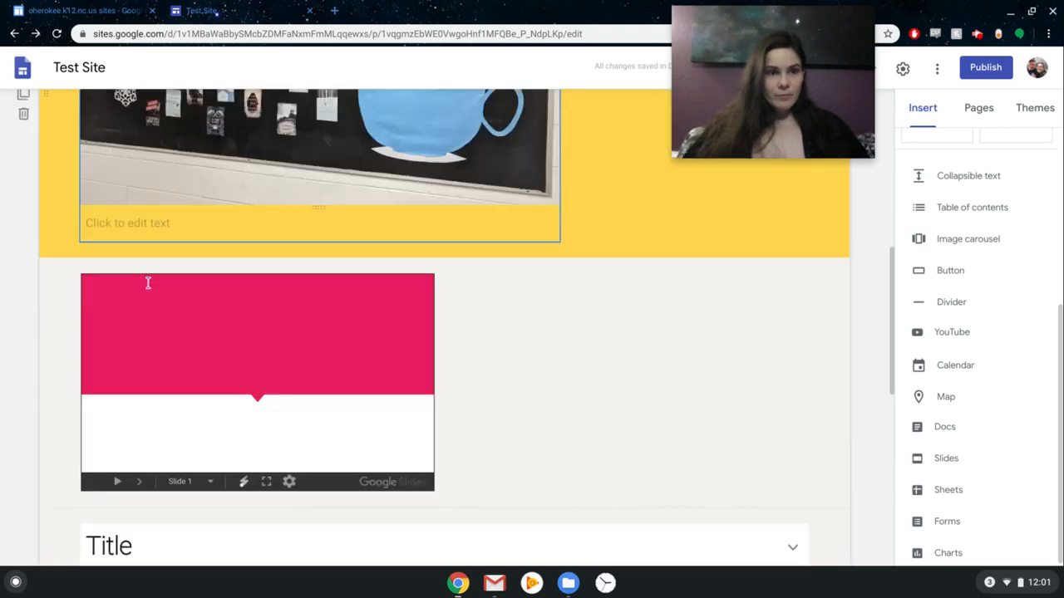
{"action": "scroll", "coordinate": [148, 283], "scroll_direction": "down", "scroll_amount": 4}
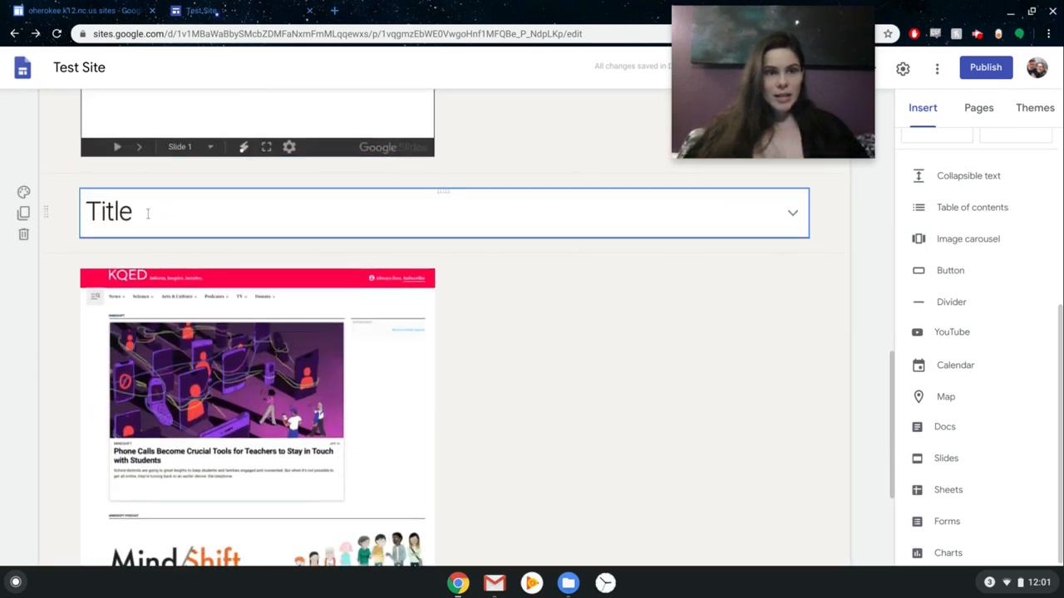
{"action": "left_click", "coordinate": [148, 214]}
{"action": "left_click_drag", "start_coordinate": [138, 218], "coordinate": [86, 217]}
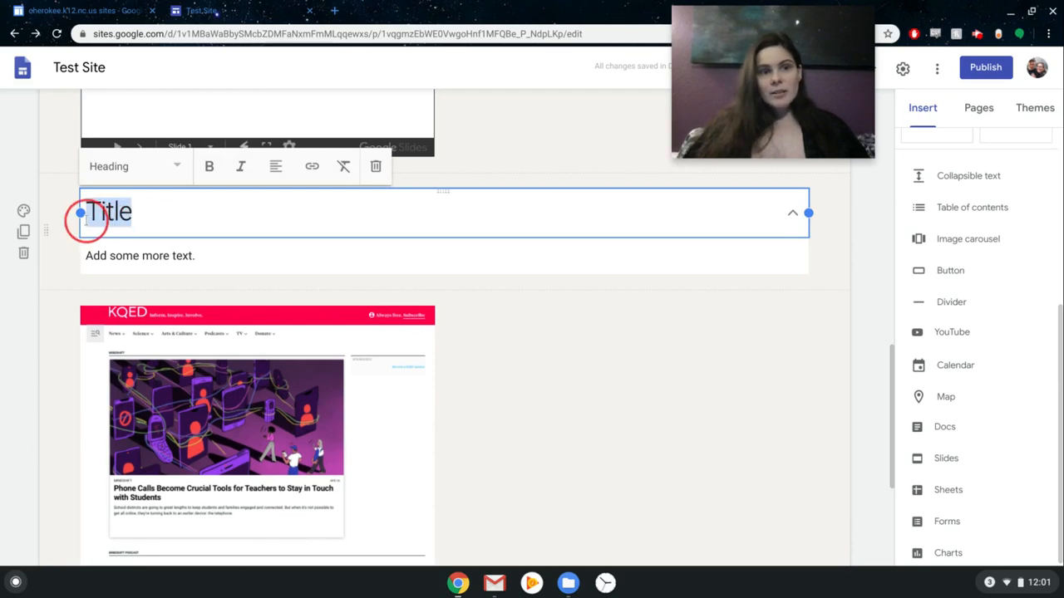
{"action": "left_click", "coordinate": [312, 168]}
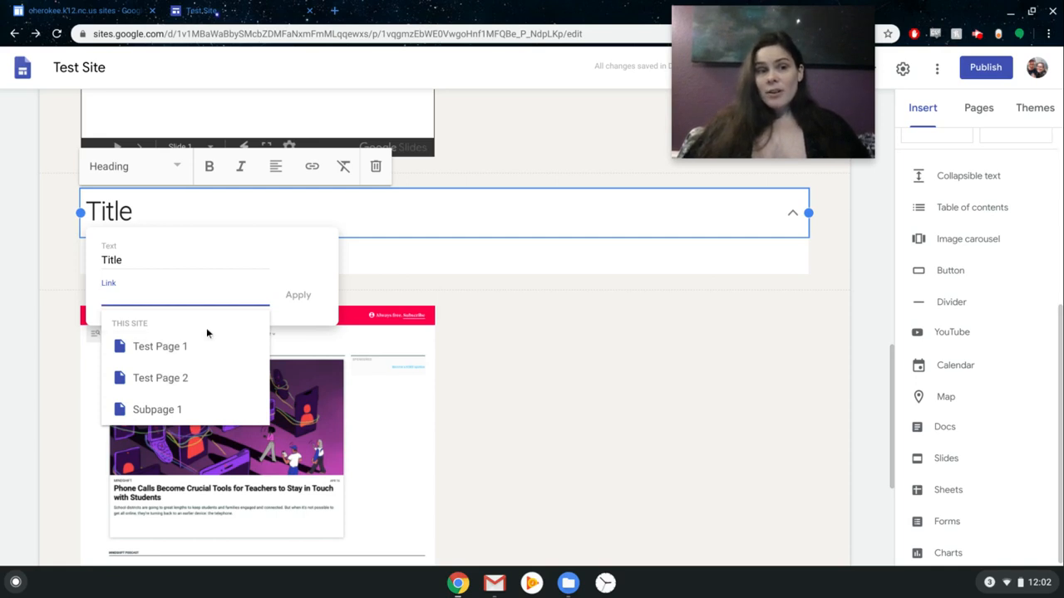
{"action": "left_click", "coordinate": [132, 217]}
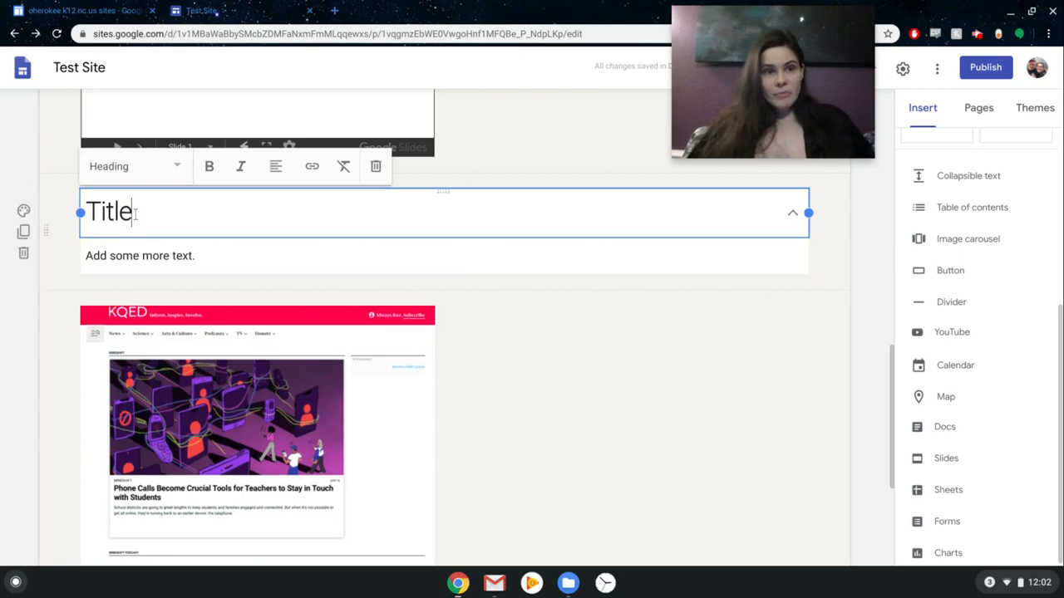
- Change the collapsible block's heading text to "Test Page 1"
{"action": "key", "text": "BackSpace"}
{"action": "key", "text": "BackSpace"}
{"action": "key", "text": "BackSpace"}
{"action": "key", "text": "BackSpace"}
{"action": "type", "text": "est Oage"}
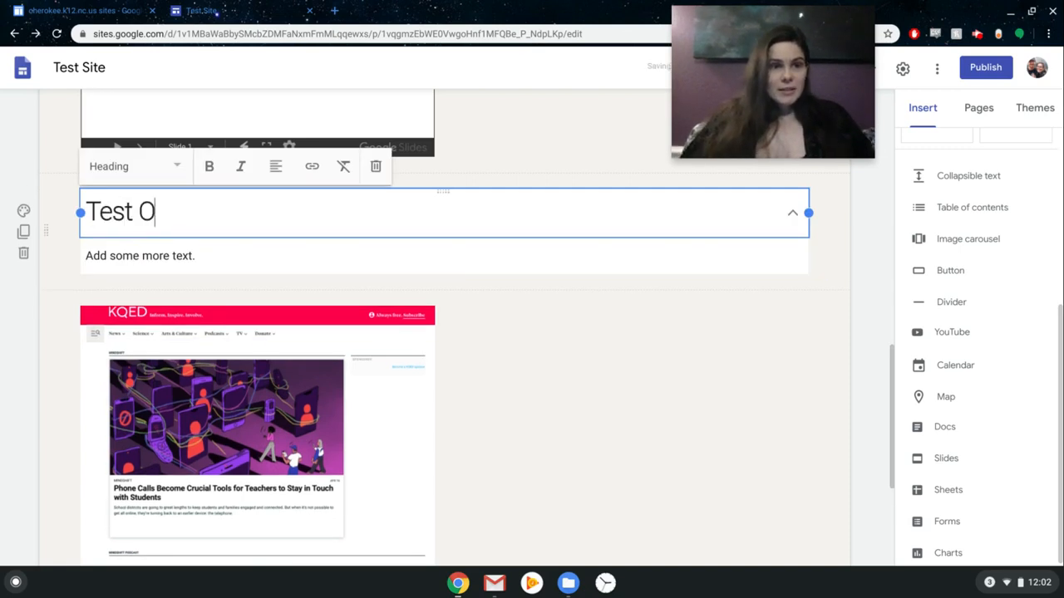
{"action": "key", "text": "BackSpace"}
{"action": "key", "text": "BackSpace"}
{"action": "key", "text": "BackSpace"}
{"action": "key", "text": "BackSpace"}
{"action": "key", "text": "BackSpace"}
{"action": "type", "text": "Page 1"}
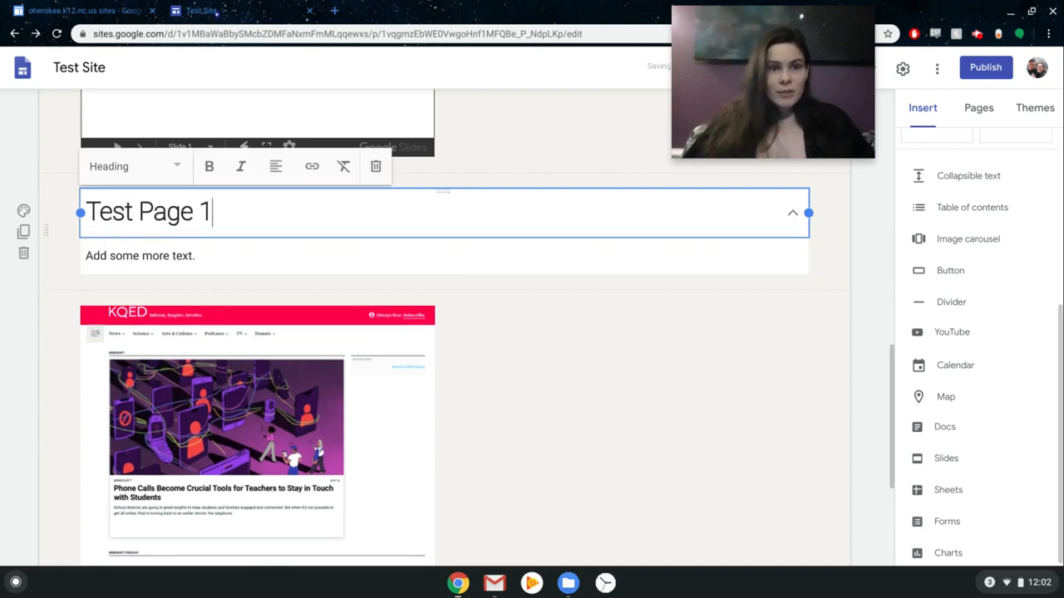
{"action": "left_click", "coordinate": [236, 263]}
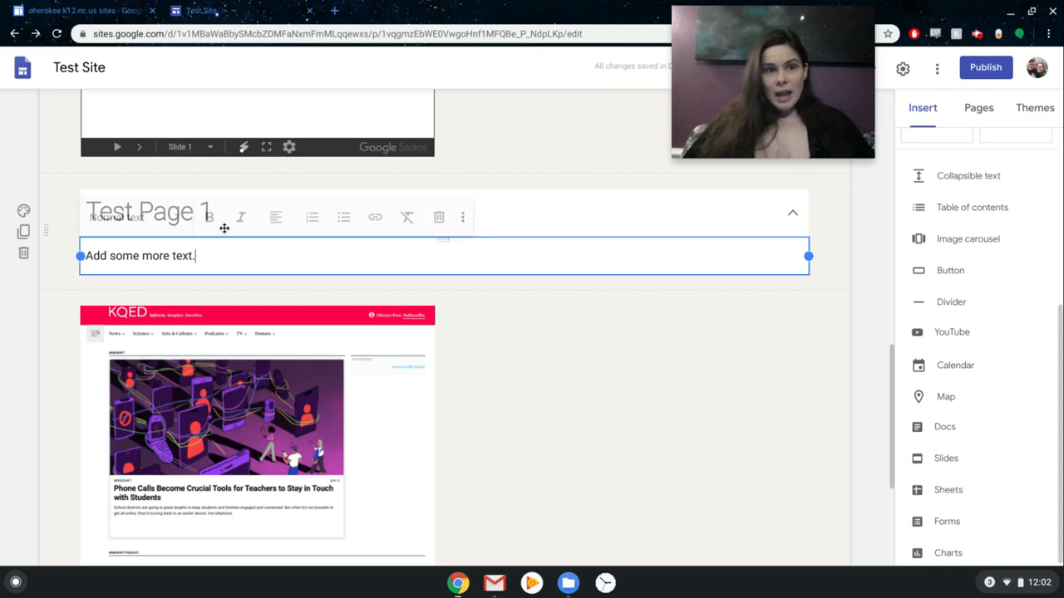
- Link the collapsible block's whole "Test Page 1" heading to the site page Test Page 1 and check the link
{"action": "left_click", "coordinate": [548, 219]}
{"action": "left_click_drag", "start_coordinate": [223, 213], "coordinate": [92, 209]}
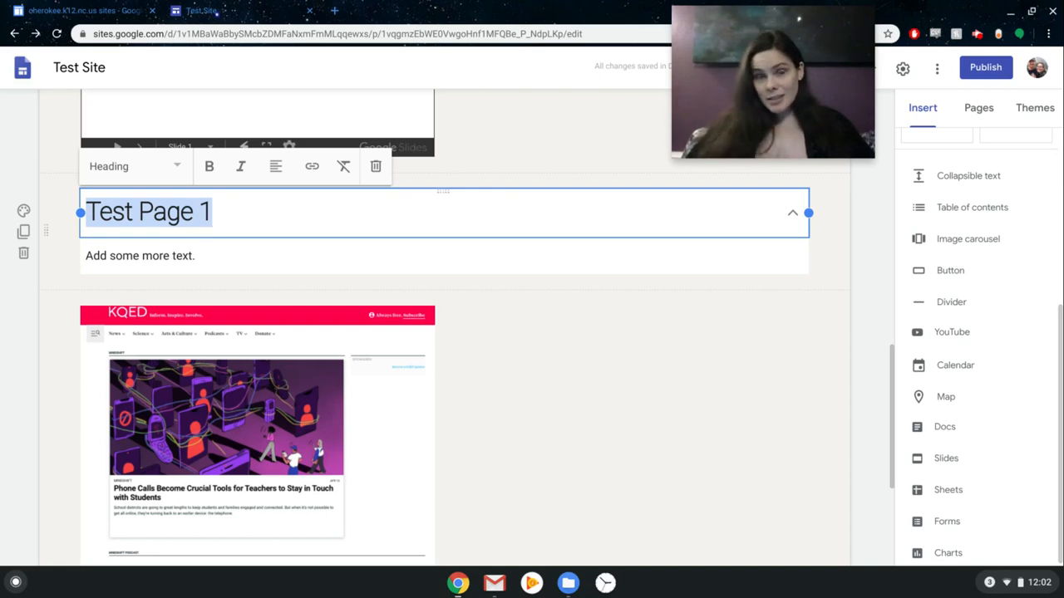
{"action": "left_click", "coordinate": [307, 172]}
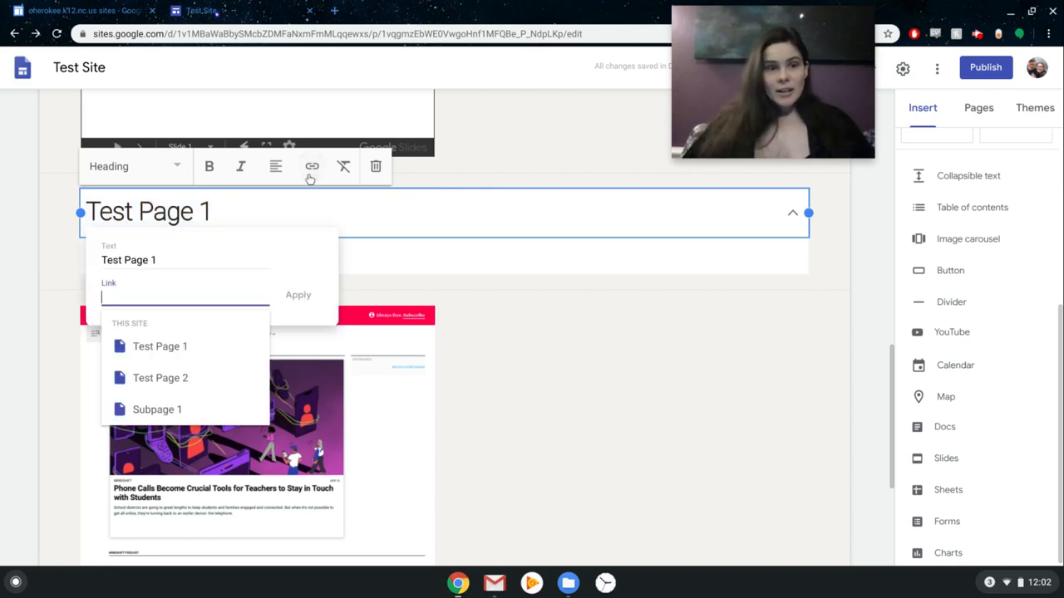
{"action": "left_click", "coordinate": [162, 352]}
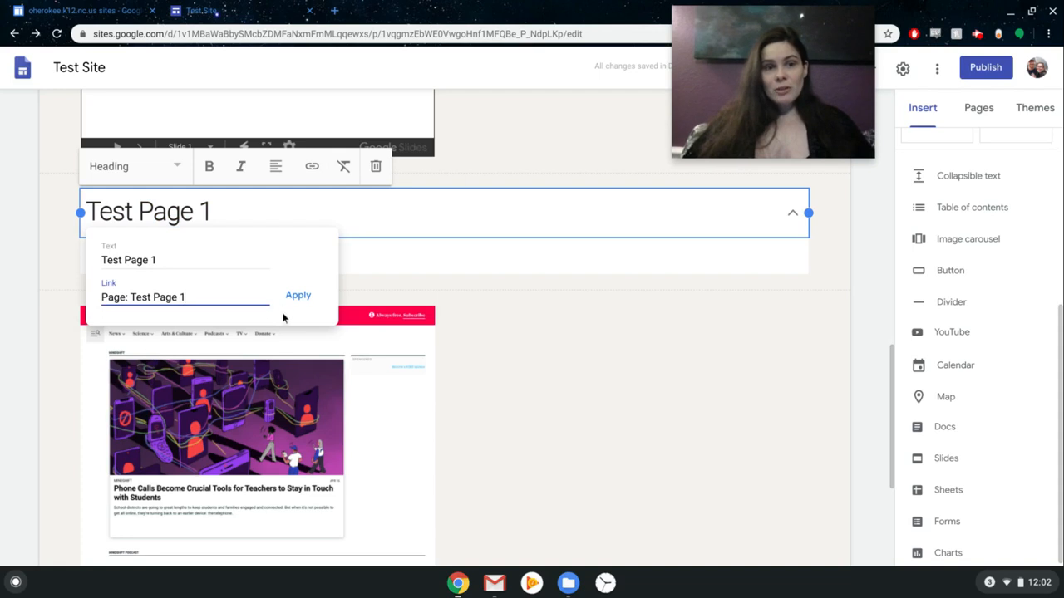
{"action": "left_click", "coordinate": [297, 296]}
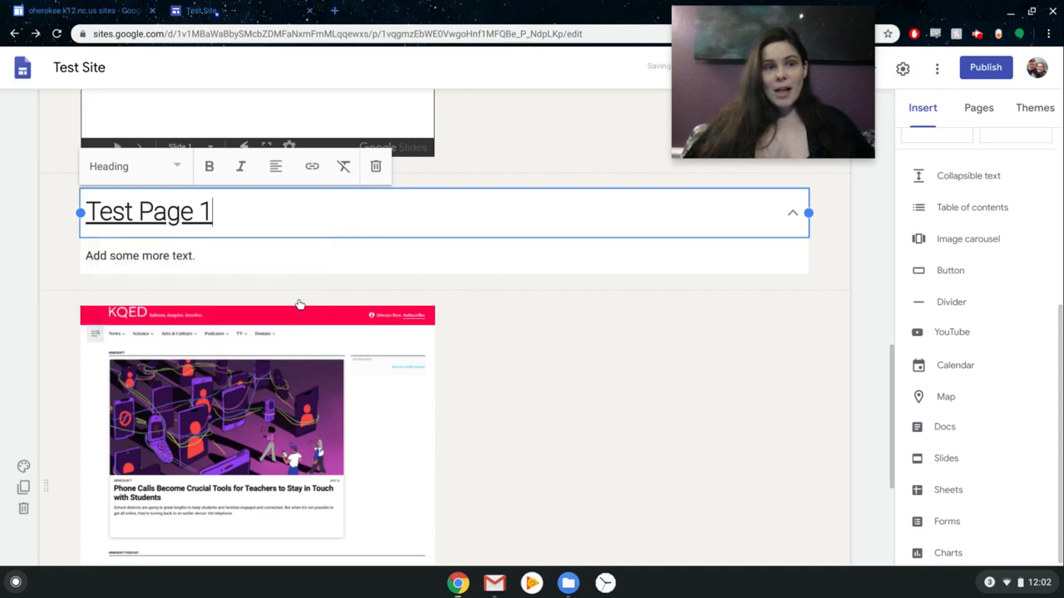
{"action": "left_click", "coordinate": [154, 225]}
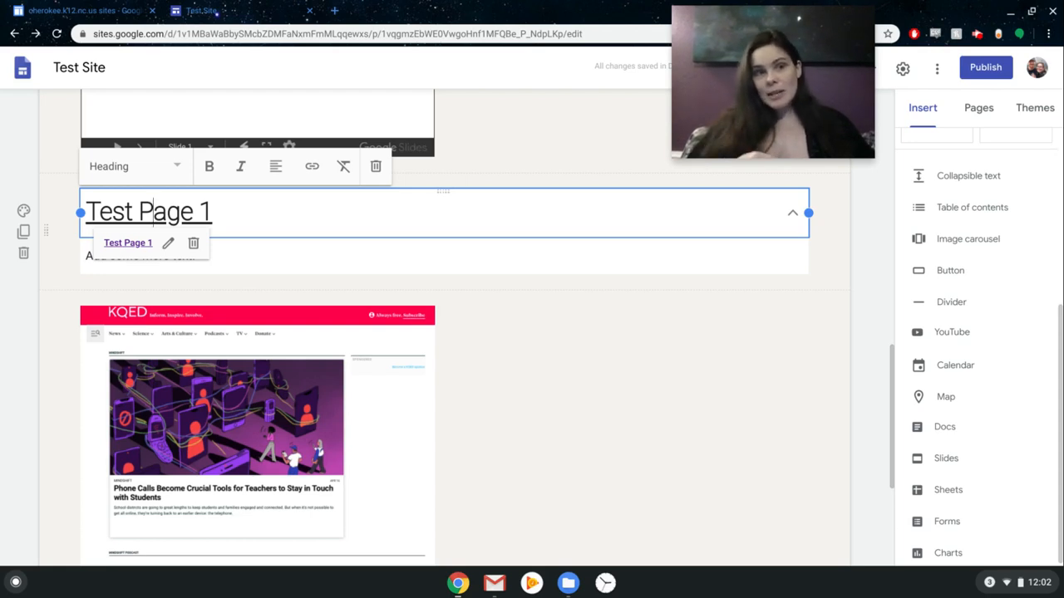
{"action": "left_click", "coordinate": [527, 455]}
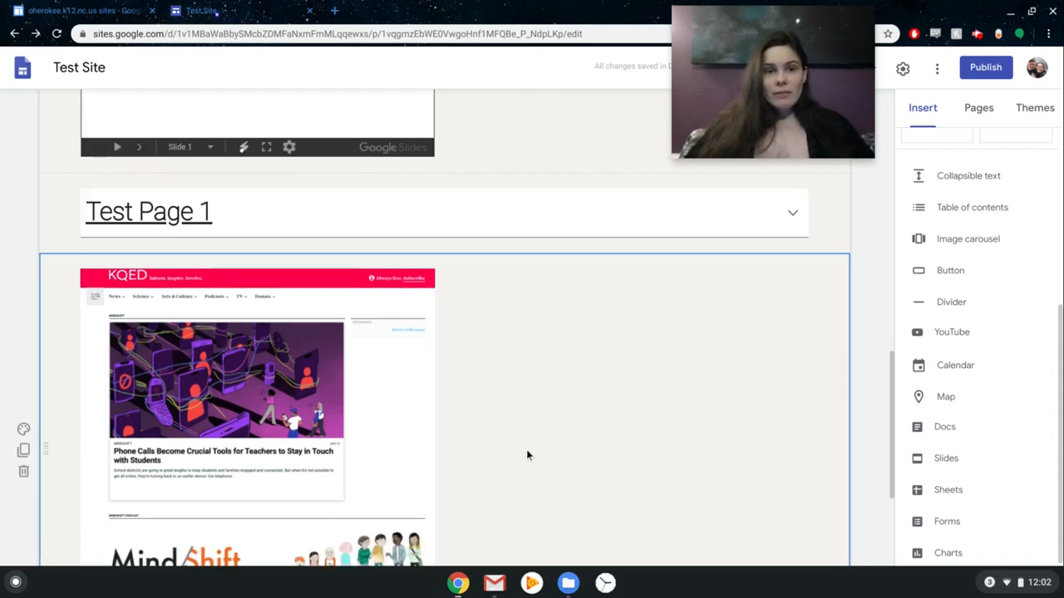
- View the name and link settings for inserting a button, and cancel without adding one
{"action": "scroll", "coordinate": [527, 455], "scroll_direction": "down", "scroll_amount": 3}
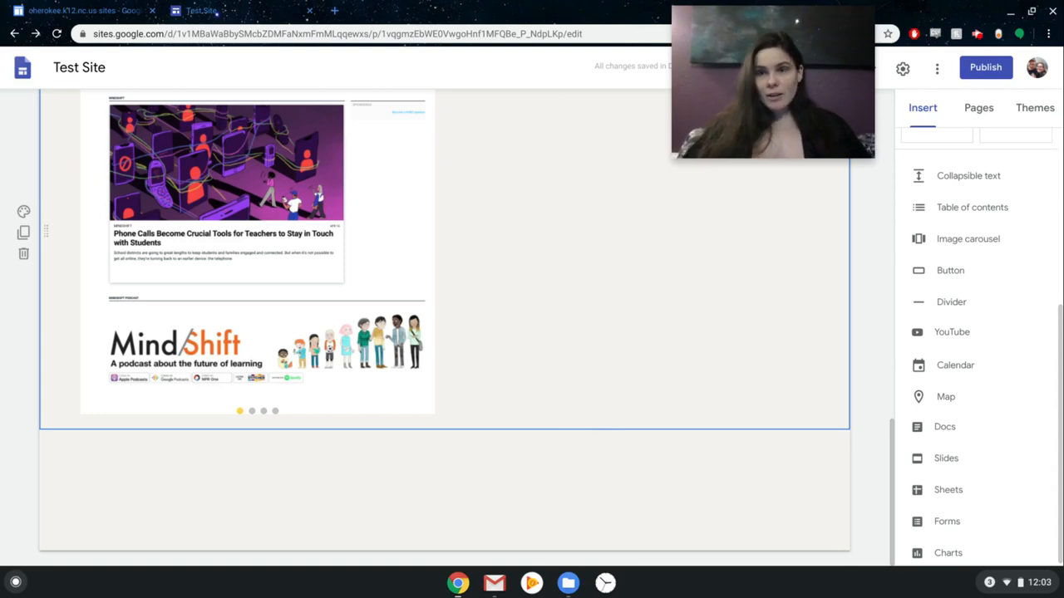
{"action": "left_click", "coordinate": [951, 271]}
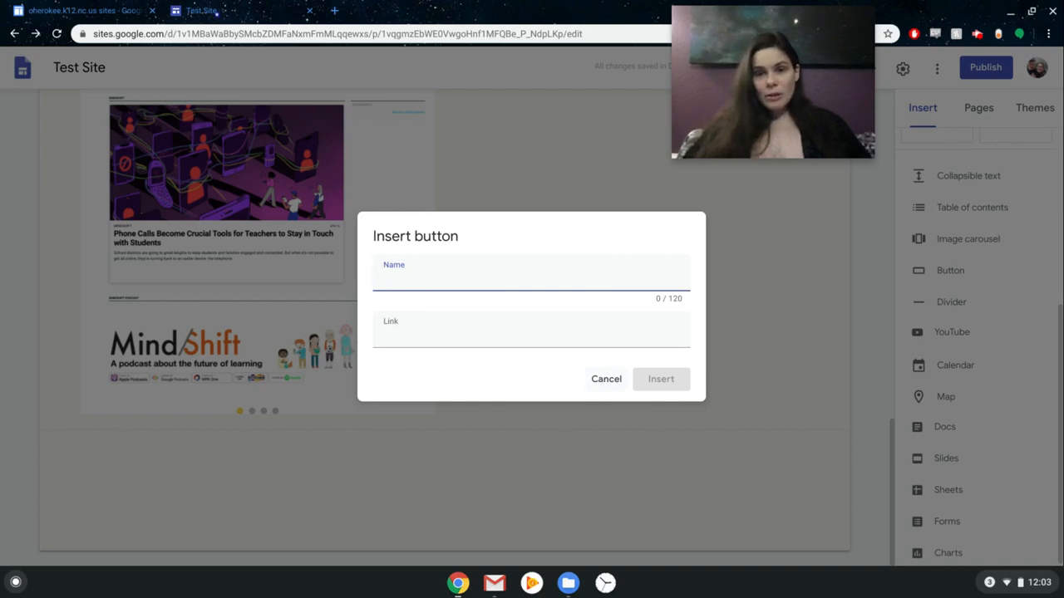
{"action": "left_click", "coordinate": [606, 379]}
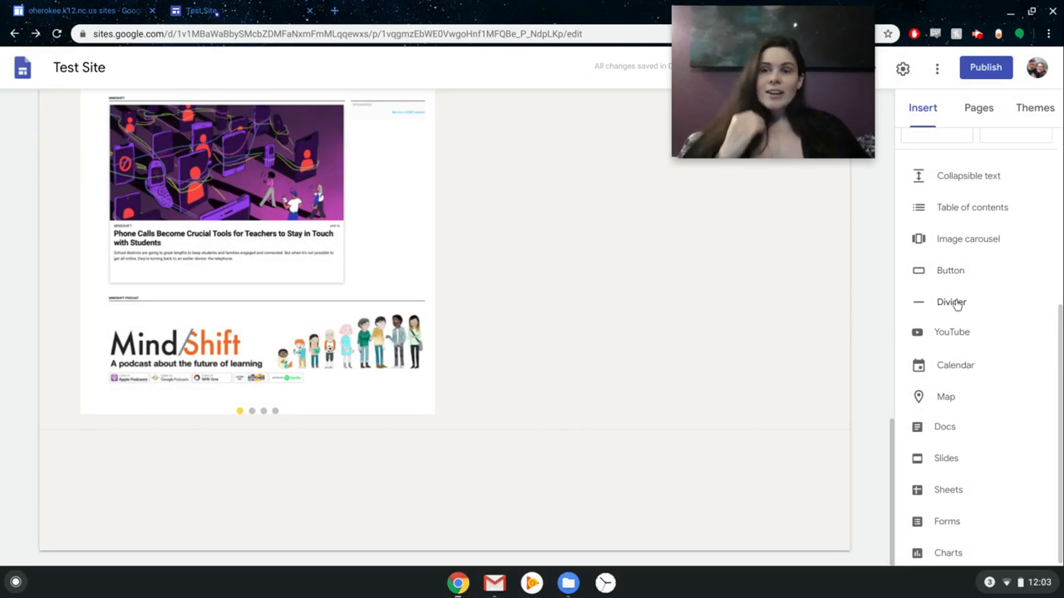
- Insert a divider below the image carousel at the end of the page
{"action": "left_click", "coordinate": [950, 309]}
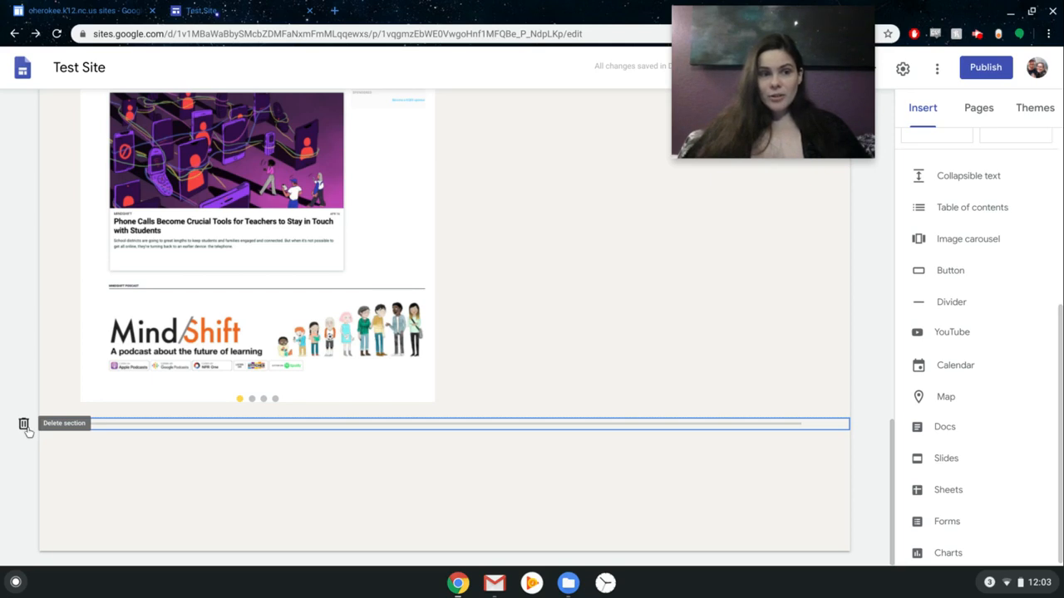
{"action": "double_click", "coordinate": [654, 426]}
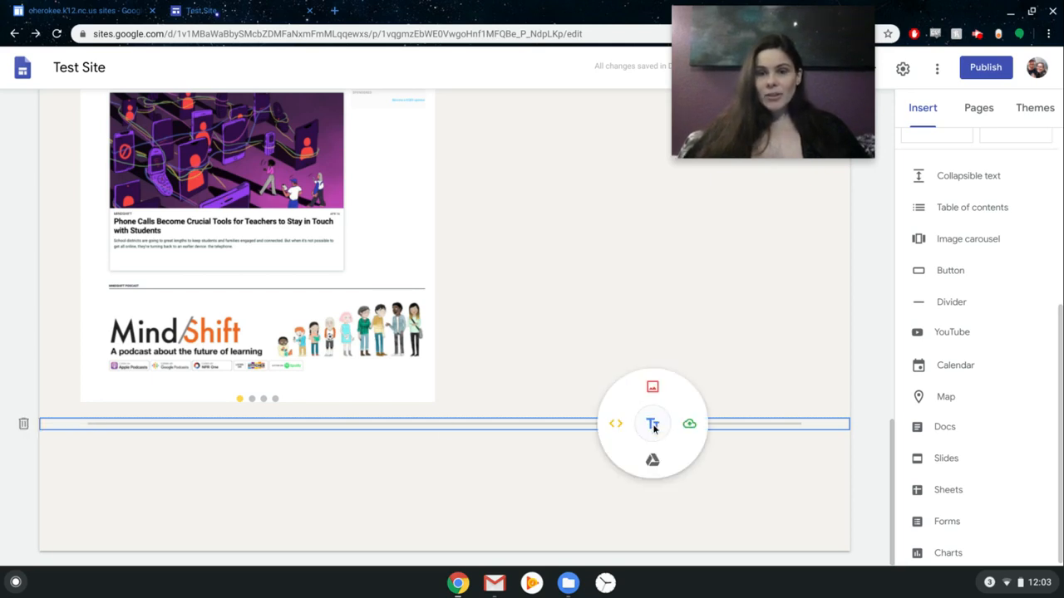
{"action": "left_click", "coordinate": [797, 426]}
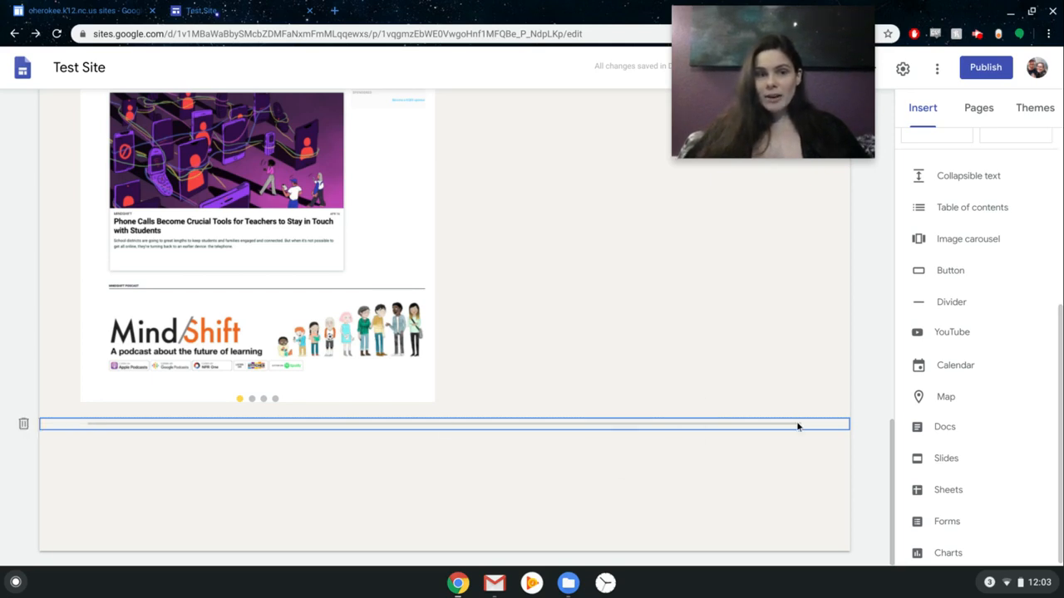
- Examine the YouTube video search and browse the account's uploaded videos, and cancel without inserting one
{"action": "left_click", "coordinate": [948, 333]}
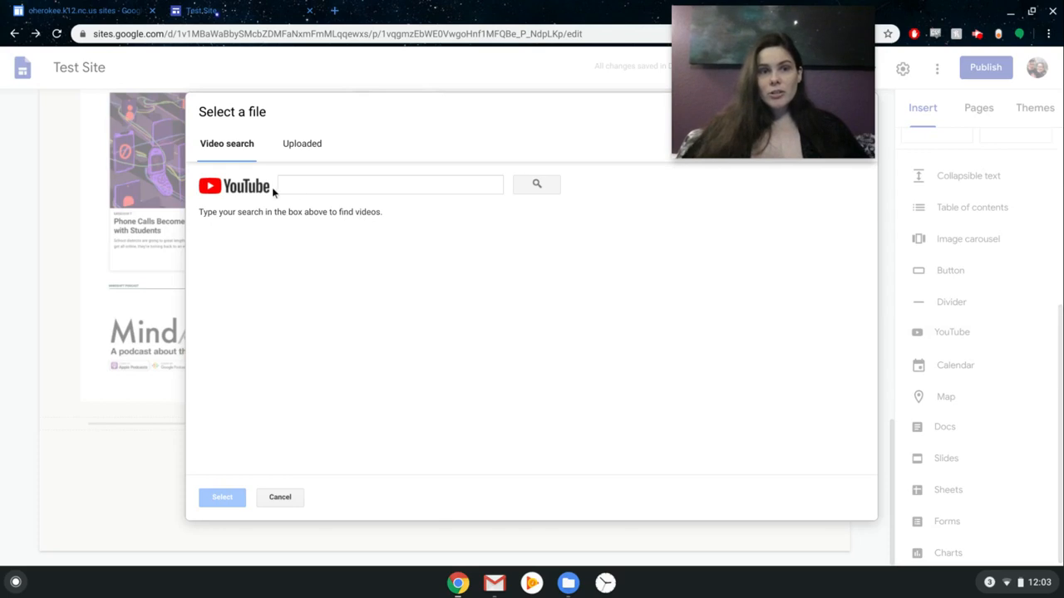
{"action": "left_click", "coordinate": [292, 185]}
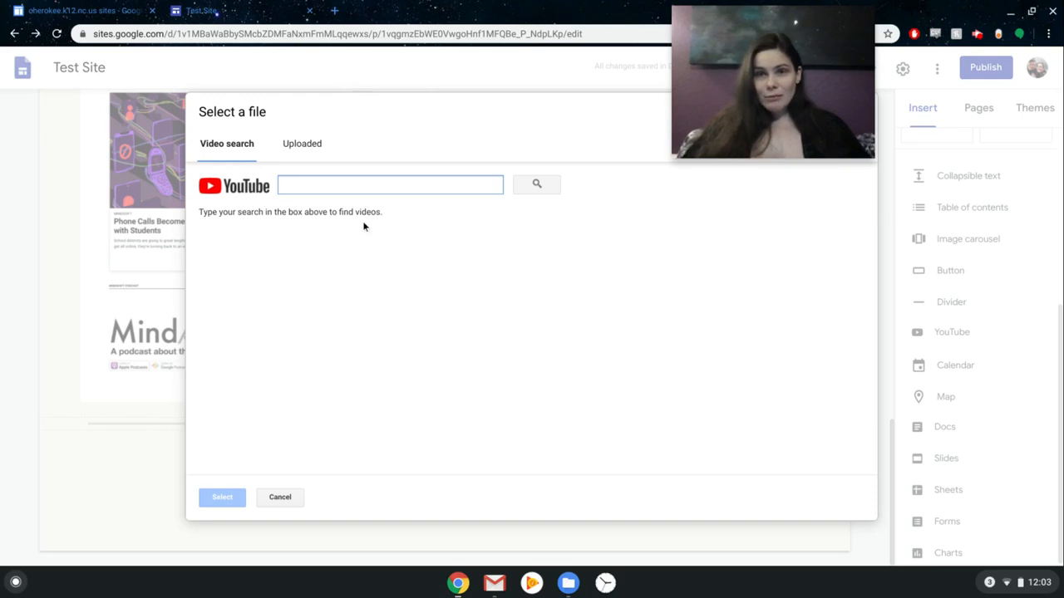
{"action": "left_click", "coordinate": [315, 145]}
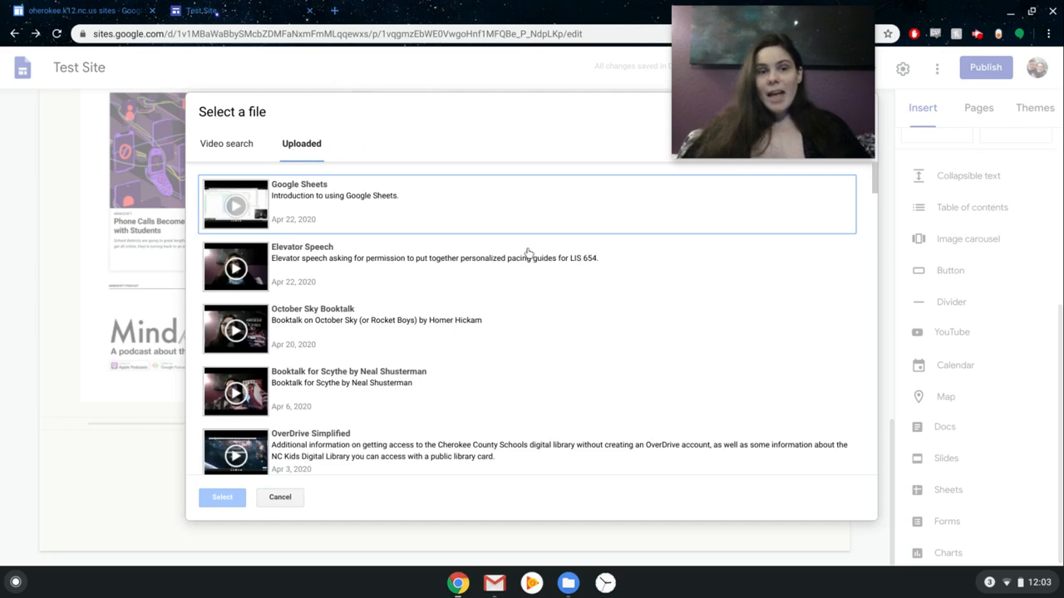
{"action": "scroll", "coordinate": [527, 252], "scroll_direction": "down", "scroll_amount": 5}
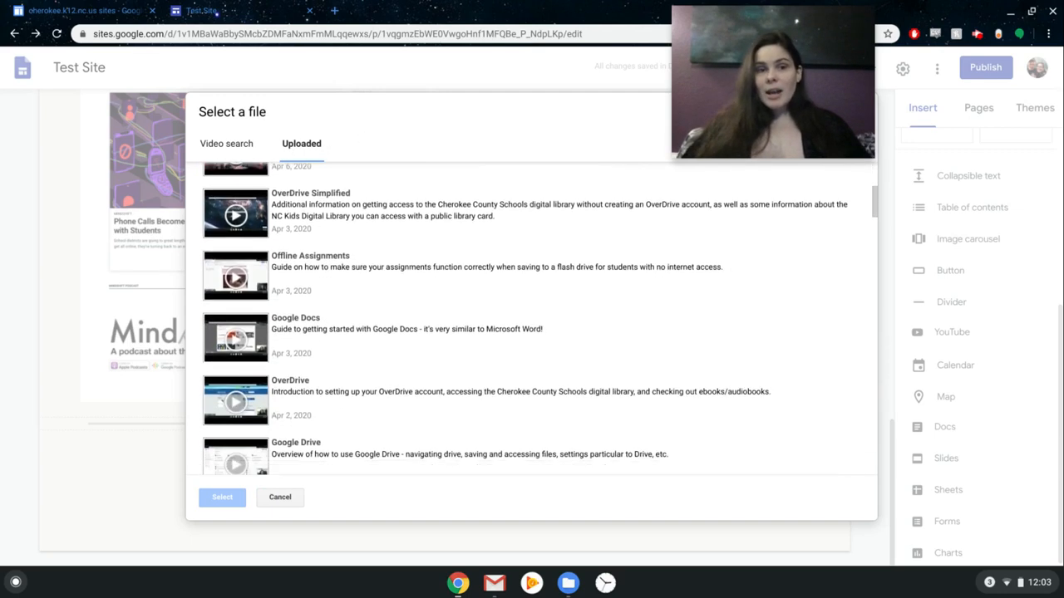
{"action": "scroll", "coordinate": [539, 318], "scroll_direction": "down", "scroll_amount": 6}
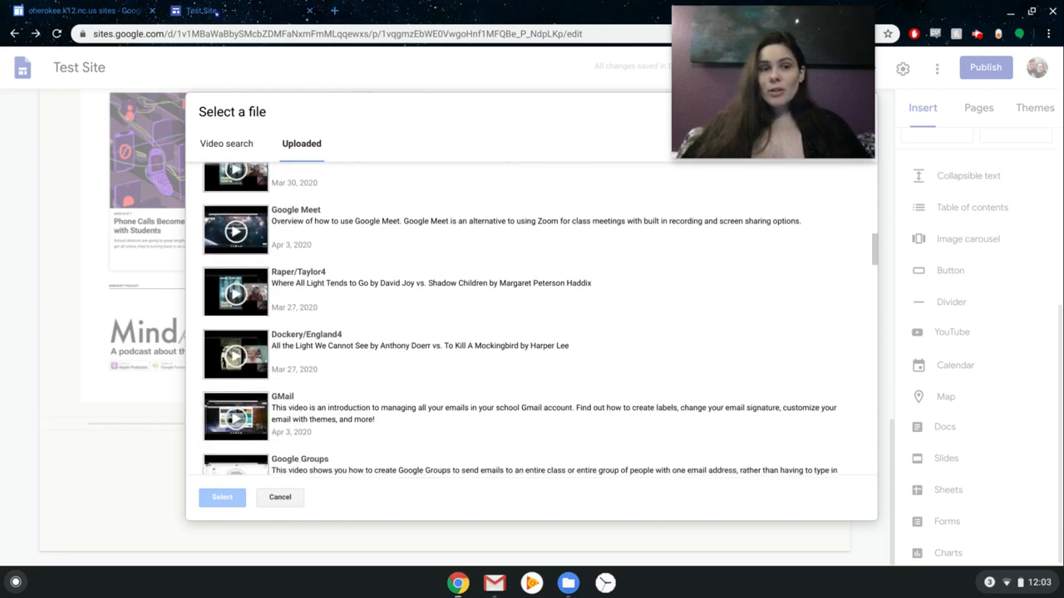
{"action": "scroll", "coordinate": [539, 319], "scroll_direction": "down", "scroll_amount": 8}
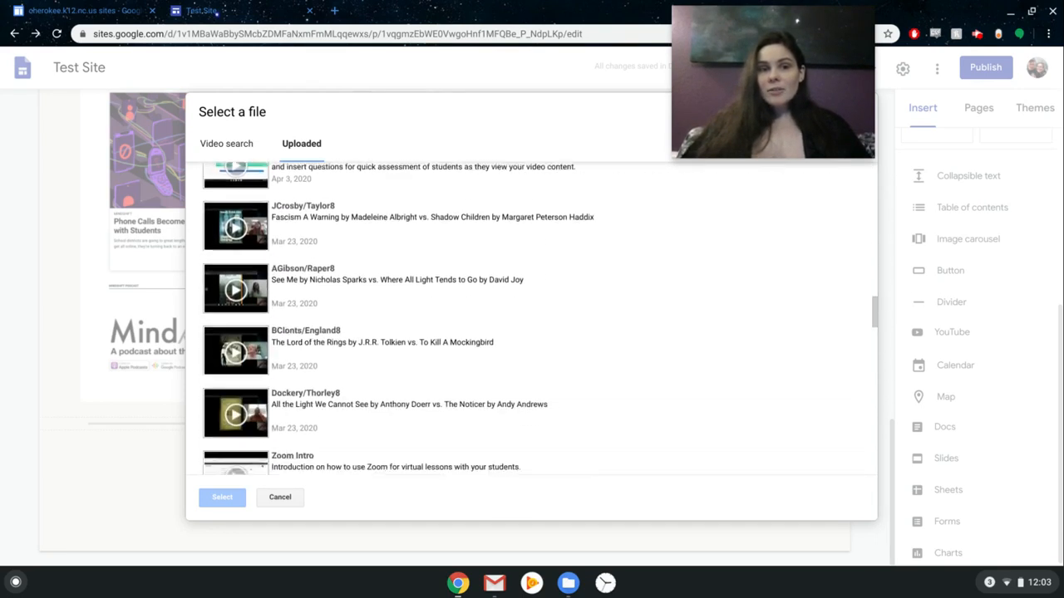
{"action": "scroll", "coordinate": [539, 319], "scroll_direction": "down", "scroll_amount": 6}
{"action": "scroll", "coordinate": [539, 318], "scroll_direction": "up", "scroll_amount": 12}
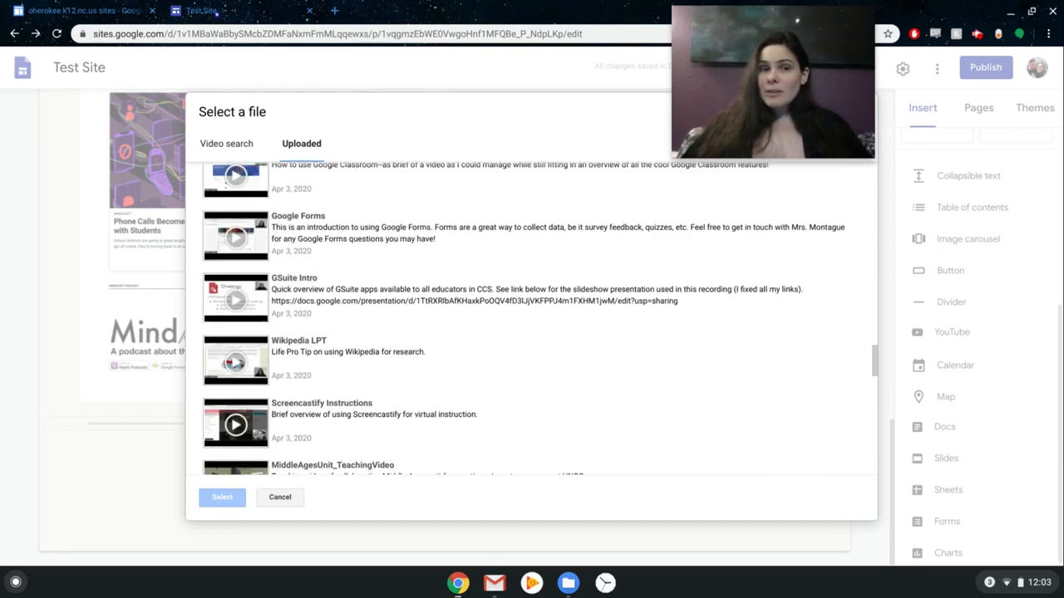
{"action": "scroll", "coordinate": [539, 318], "scroll_direction": "up", "scroll_amount": 5}
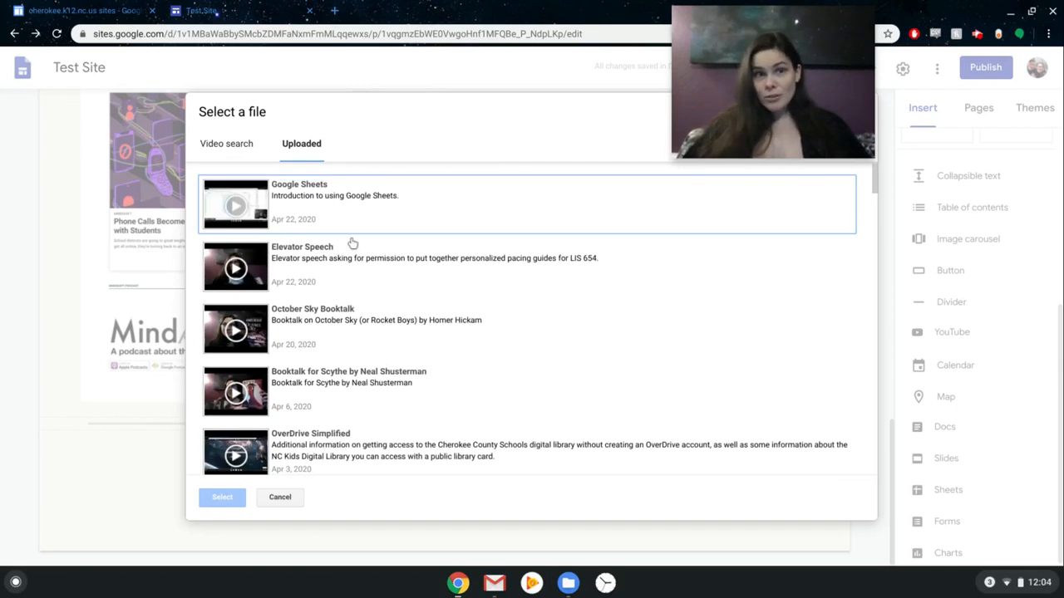
{"action": "left_click", "coordinate": [231, 148]}
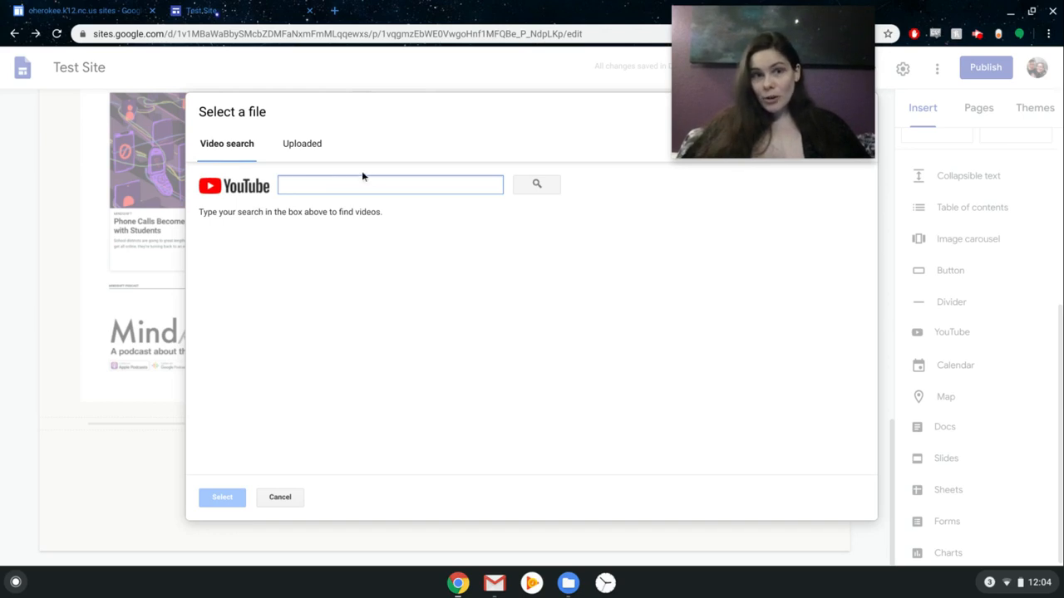
{"action": "left_click", "coordinate": [292, 155]}
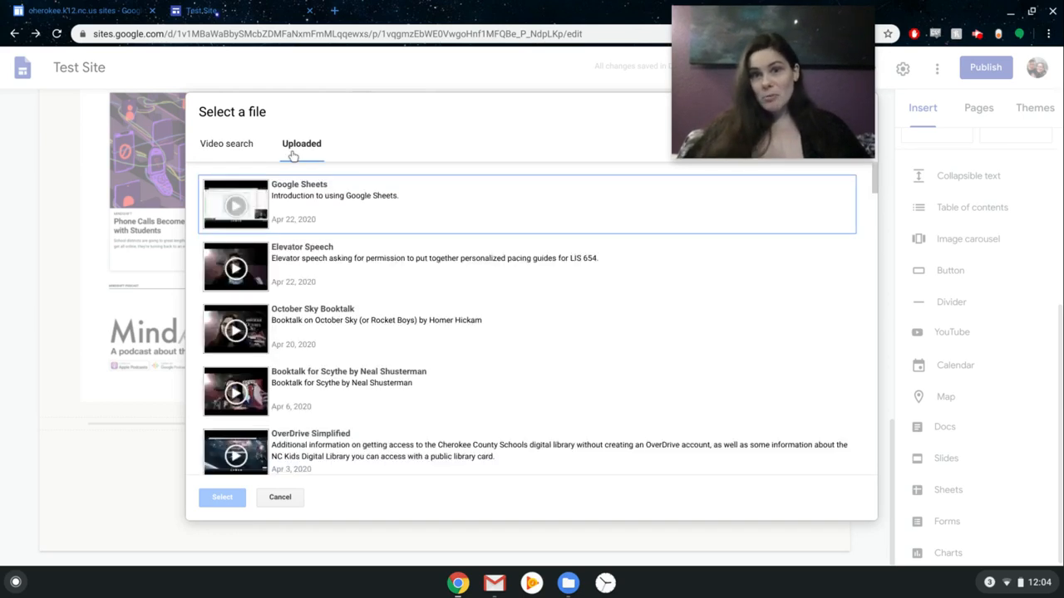
{"action": "left_click", "coordinate": [491, 101]}
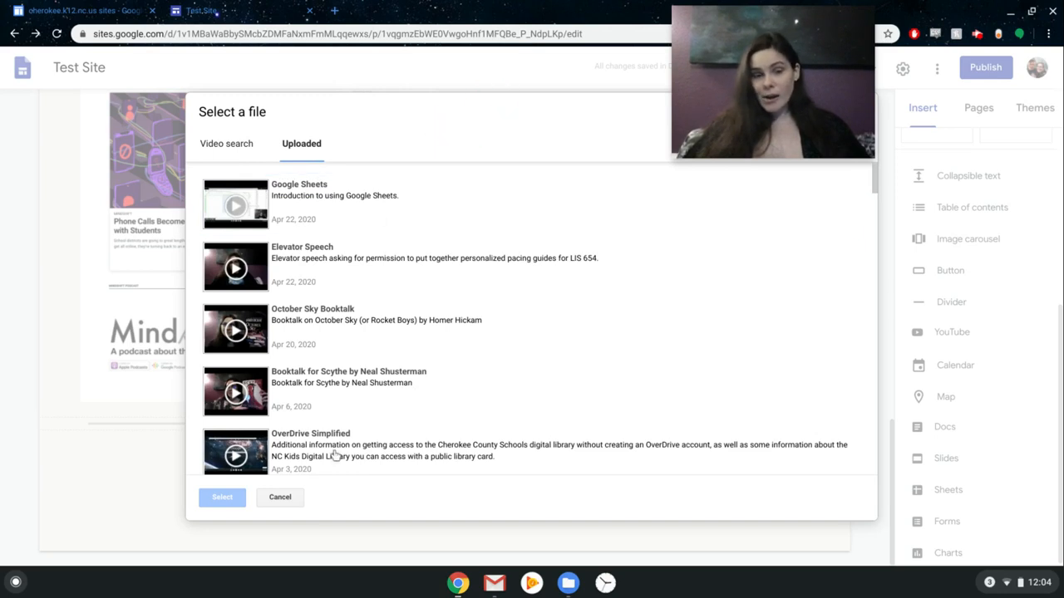
{"action": "left_click", "coordinate": [280, 497]}
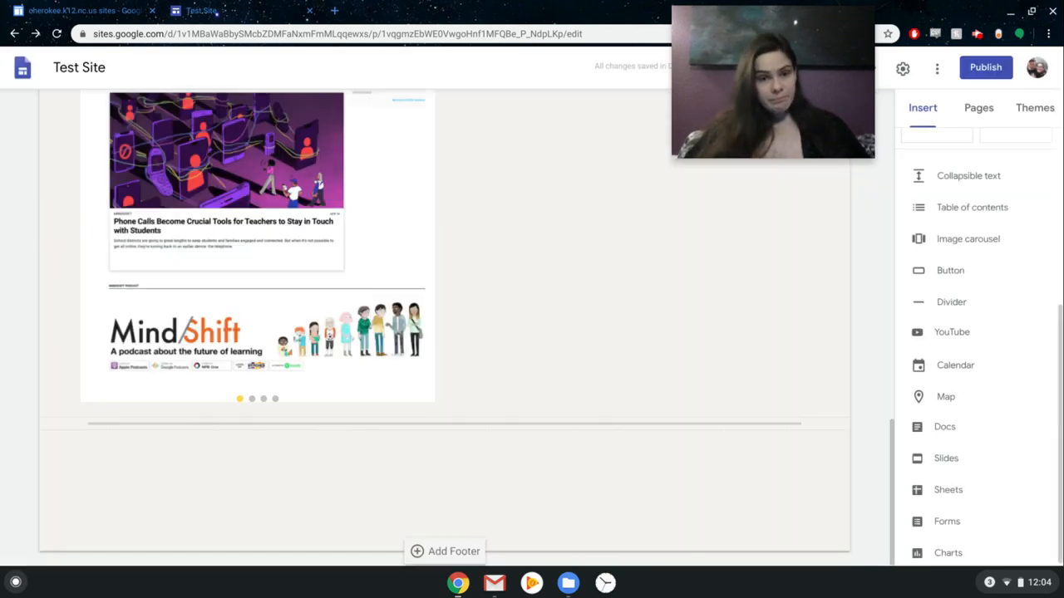
- Browse the account's calendars available for embedding, and close the list without inserting one
{"action": "left_click", "coordinate": [954, 369]}
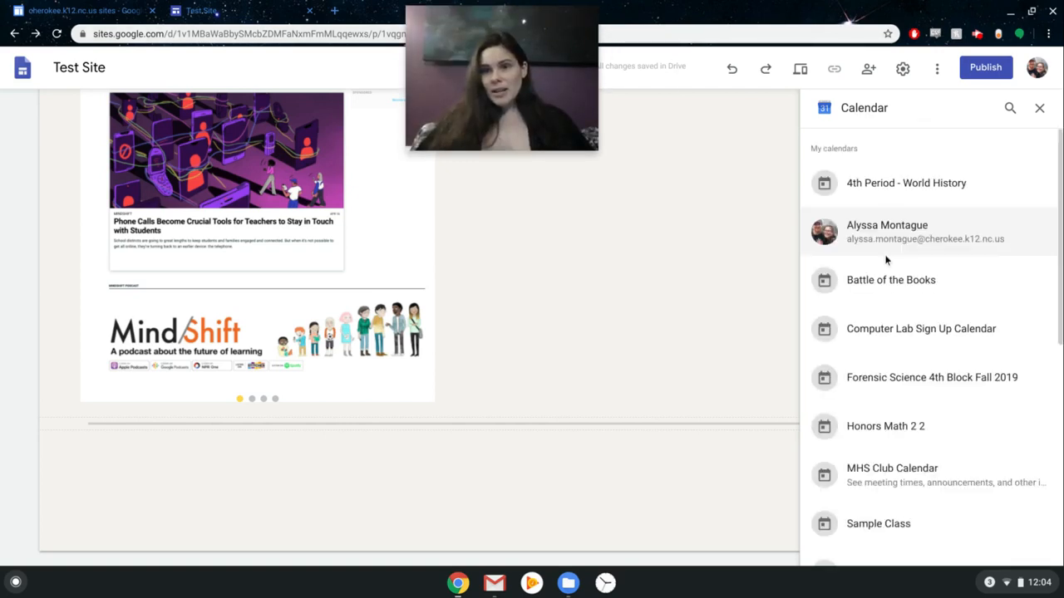
{"action": "scroll", "coordinate": [912, 541], "scroll_direction": "down", "scroll_amount": 5}
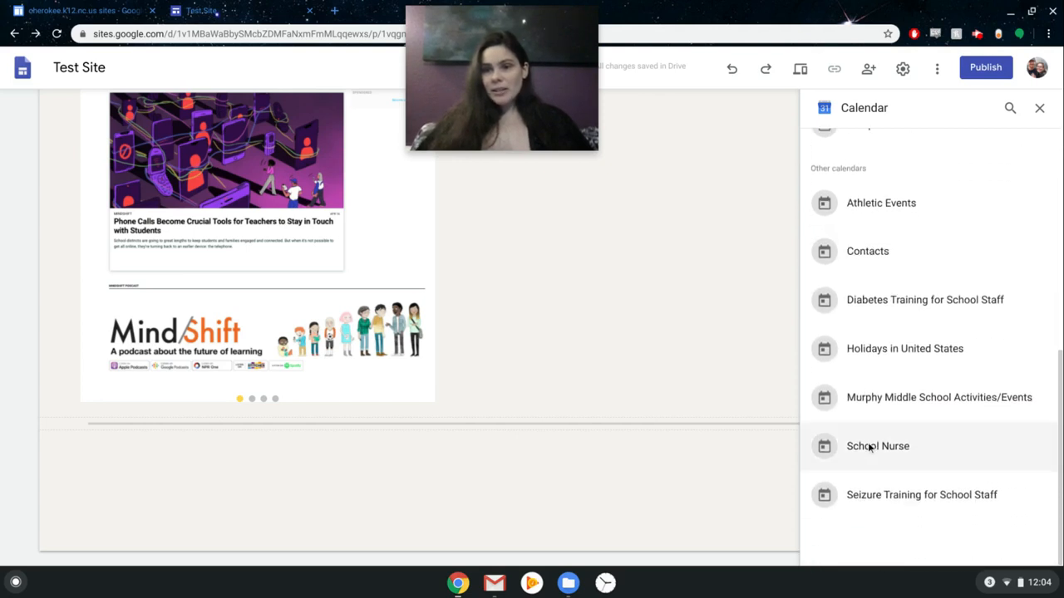
{"action": "scroll", "coordinate": [867, 443], "scroll_direction": "up", "scroll_amount": 5}
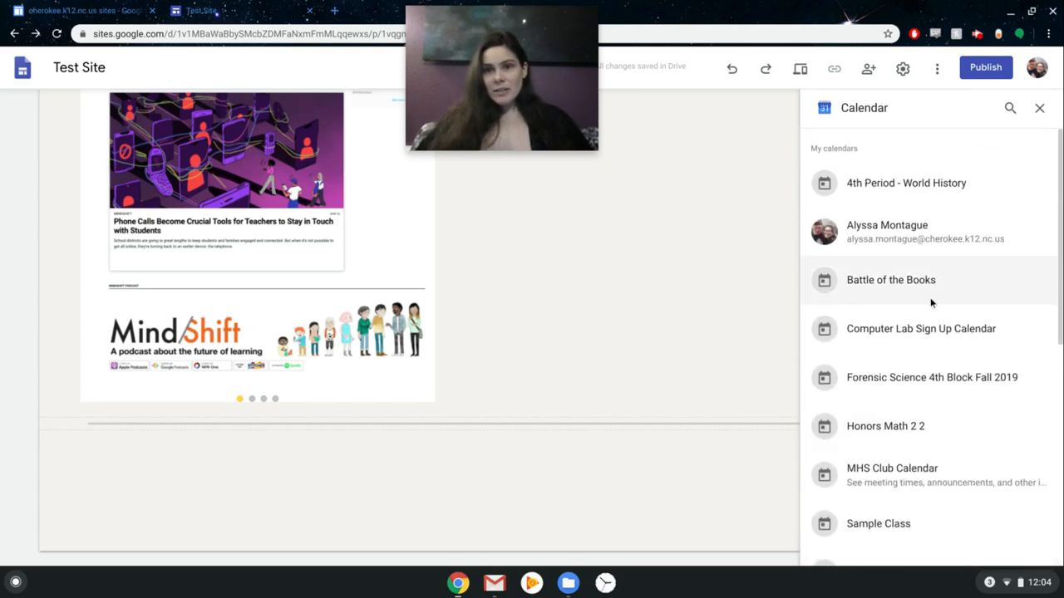
{"action": "left_click", "coordinate": [1039, 110]}
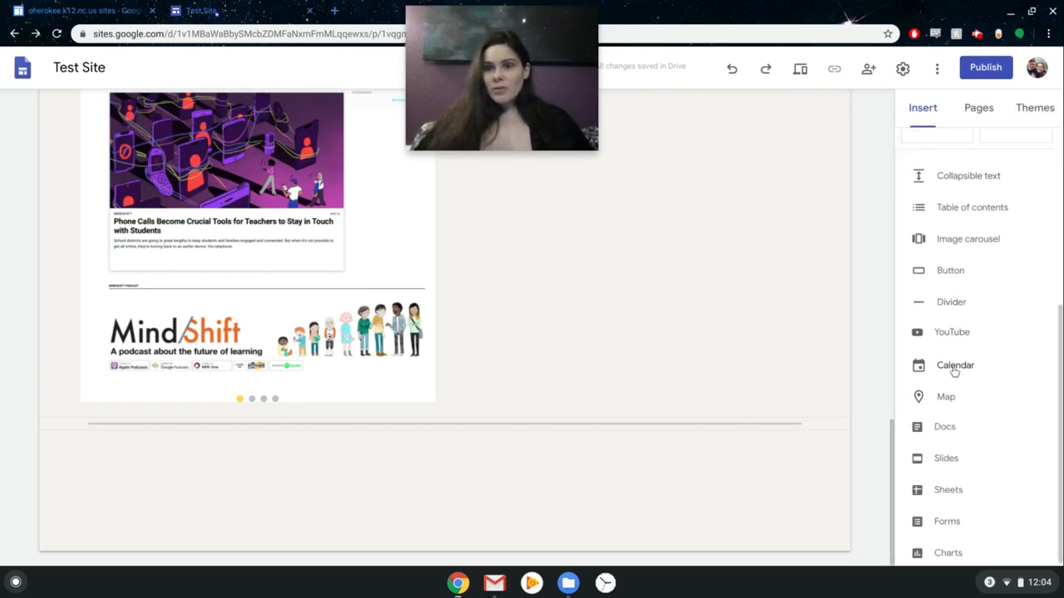
- Start inserting a map and set its location to Murphy, NC, USA
{"action": "left_click", "coordinate": [946, 397]}
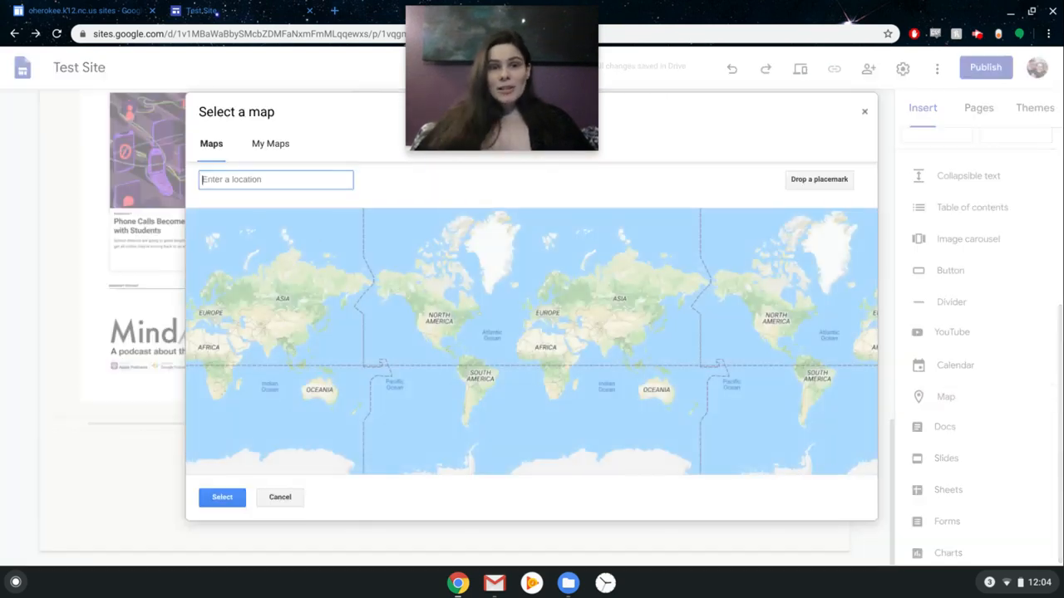
{"action": "type", "text": "mjurph"}
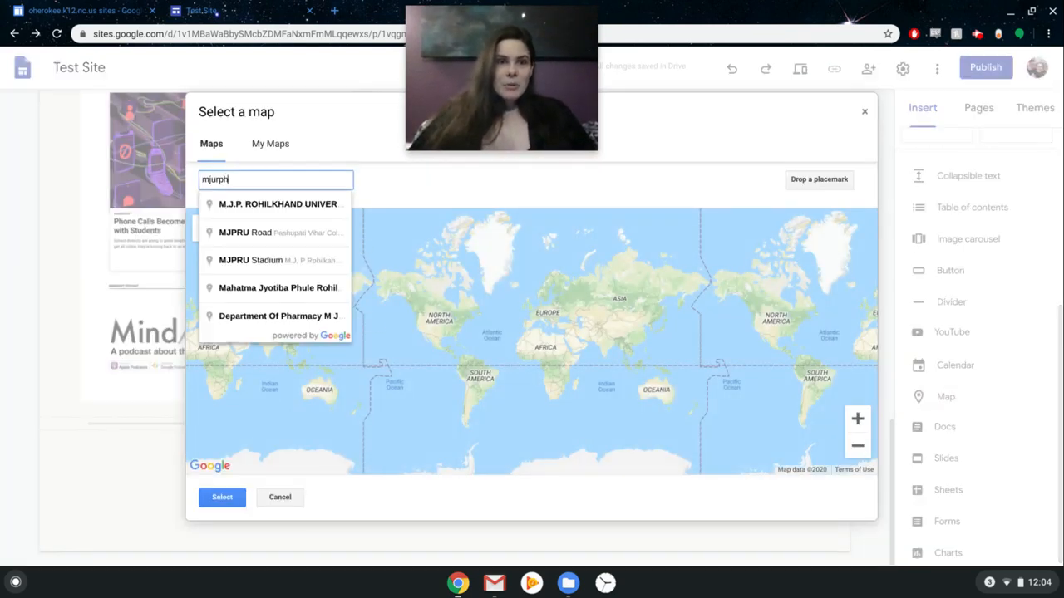
{"action": "key", "text": "BackSpace"}
{"action": "key", "text": "BackSpace"}
{"action": "key", "text": "BackSpace"}
{"action": "key", "text": "BackSpace"}
{"action": "key", "text": "BackSpace"}
{"action": "type", "text": "urphy, nc"}
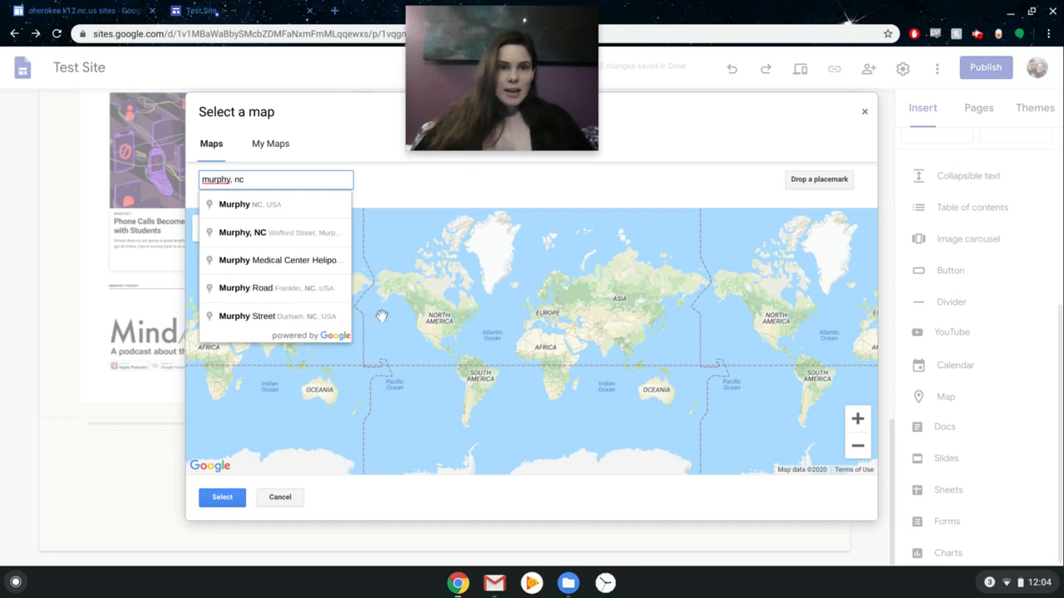
{"action": "left_click", "coordinate": [249, 204]}
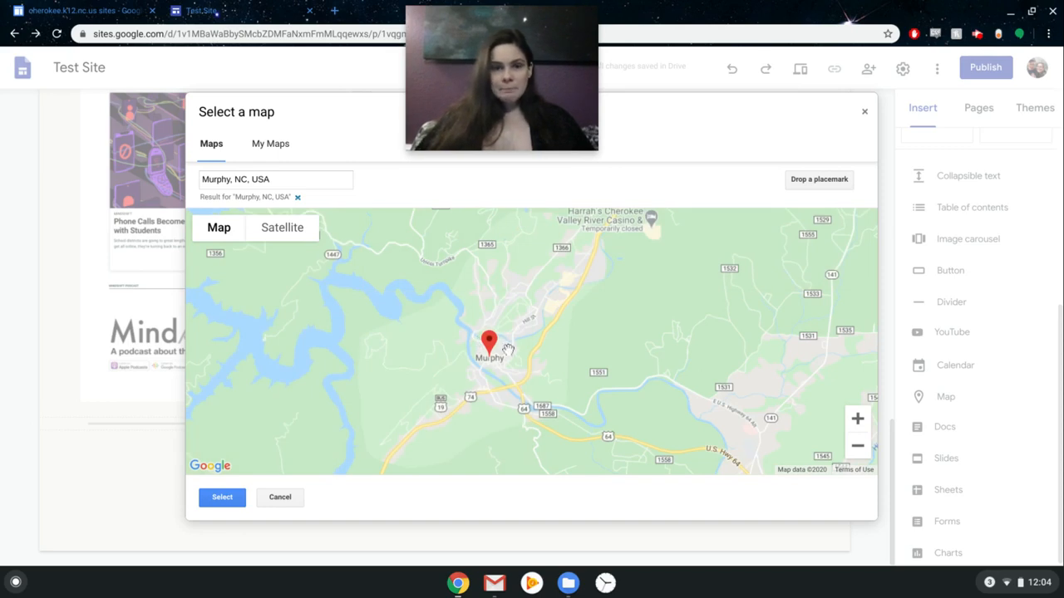
- Drop a placemark on the map a short way northeast of the Murphy label
{"action": "left_click", "coordinate": [808, 182]}
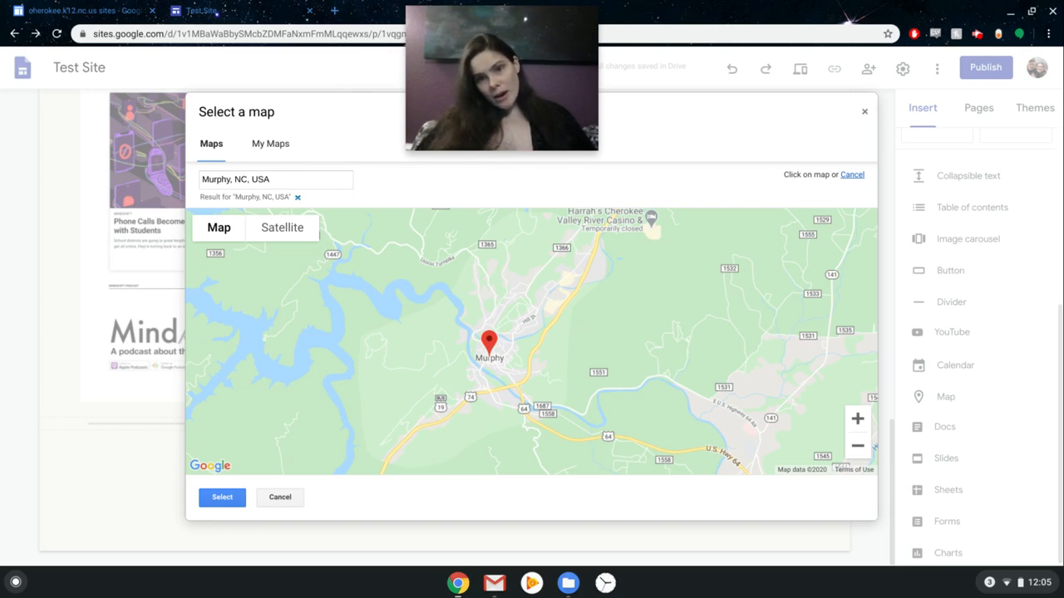
{"action": "left_click", "coordinate": [538, 296]}
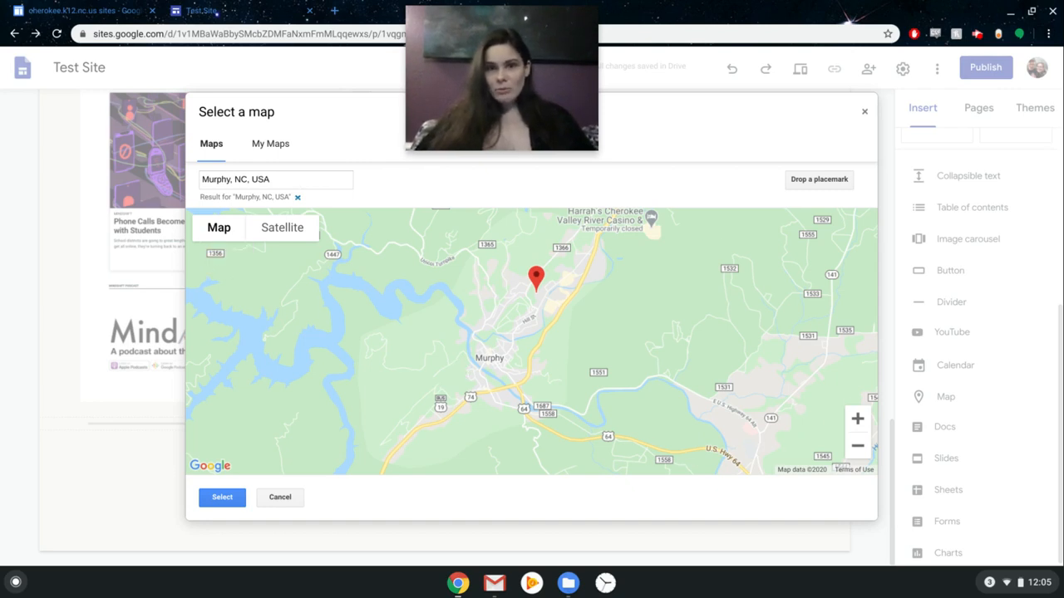
{"action": "left_click", "coordinate": [857, 418]}
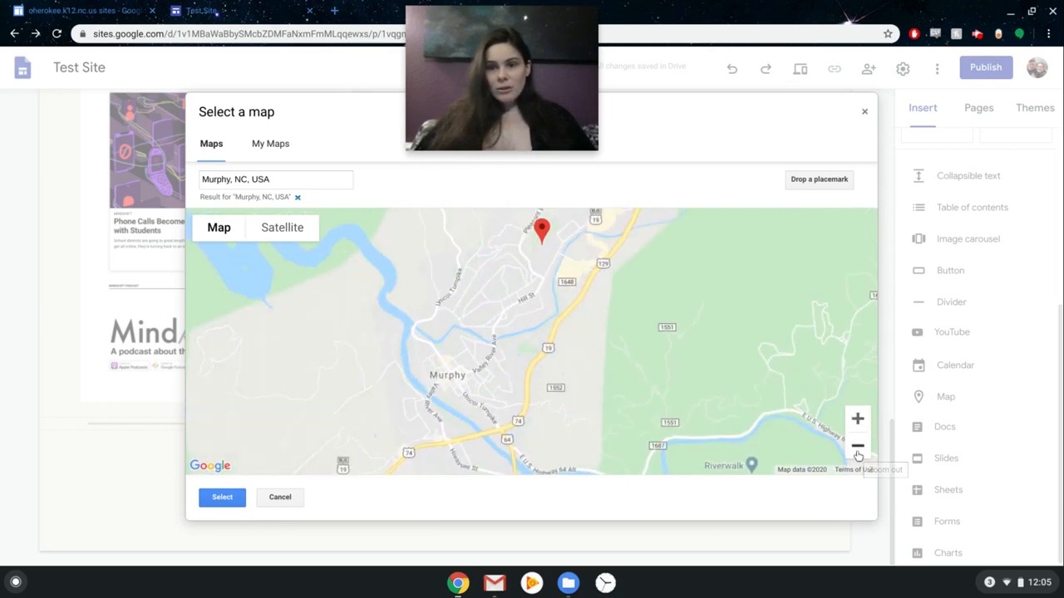
{"action": "left_click", "coordinate": [857, 447]}
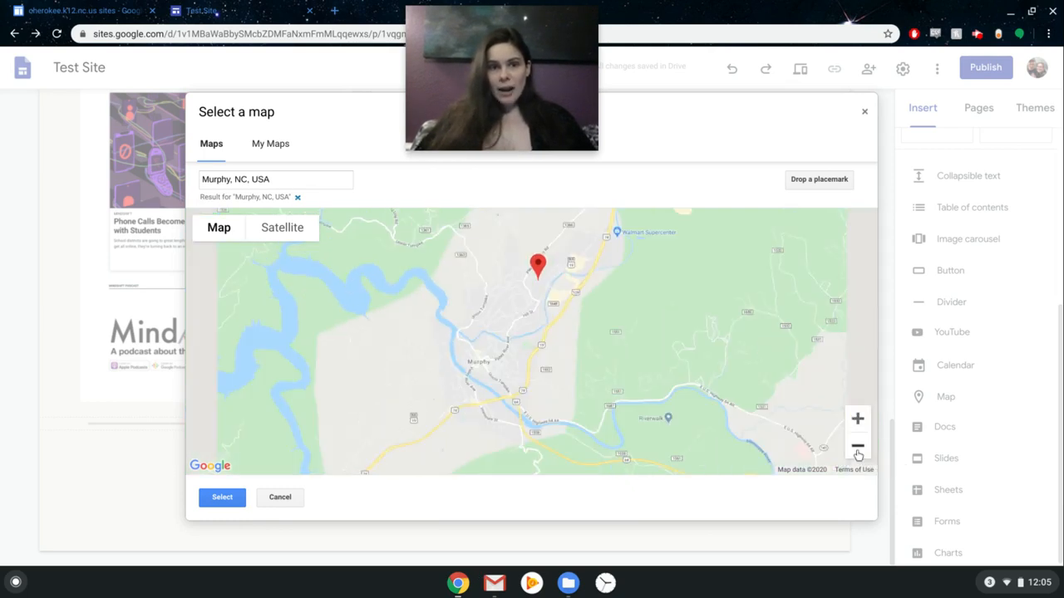
- Compare the satellite and street views, zoom in one level on Murphy, and choose the satellite view
{"action": "left_click", "coordinate": [271, 234]}
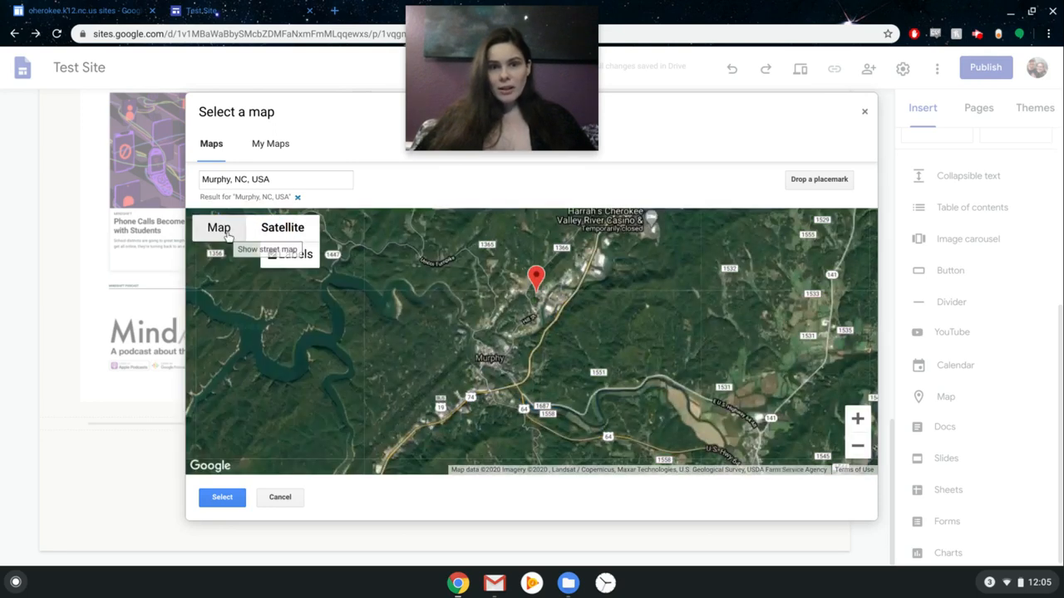
{"action": "left_click", "coordinate": [228, 236]}
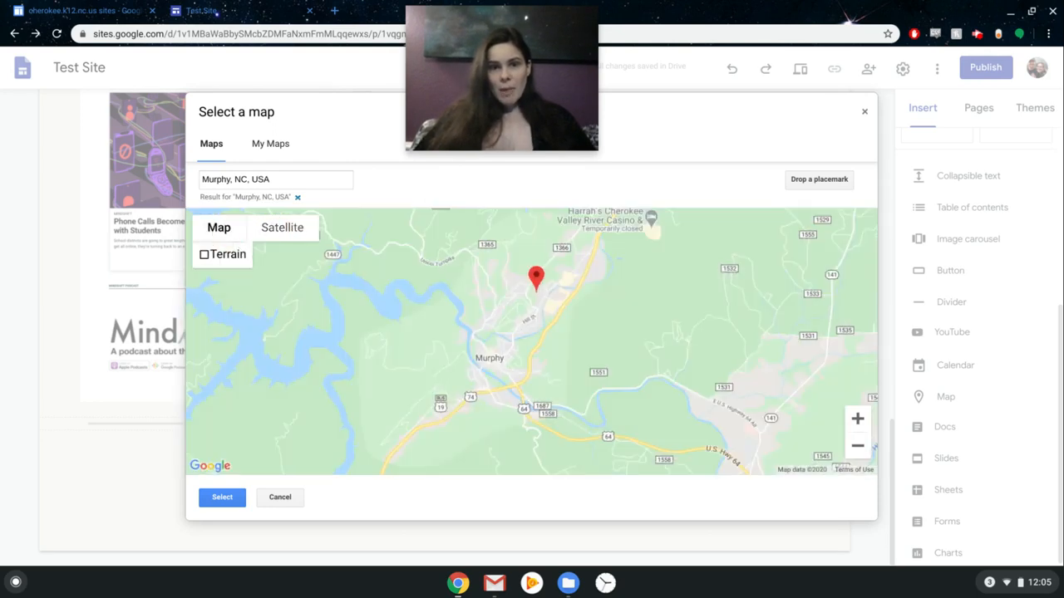
{"action": "left_click", "coordinate": [857, 419]}
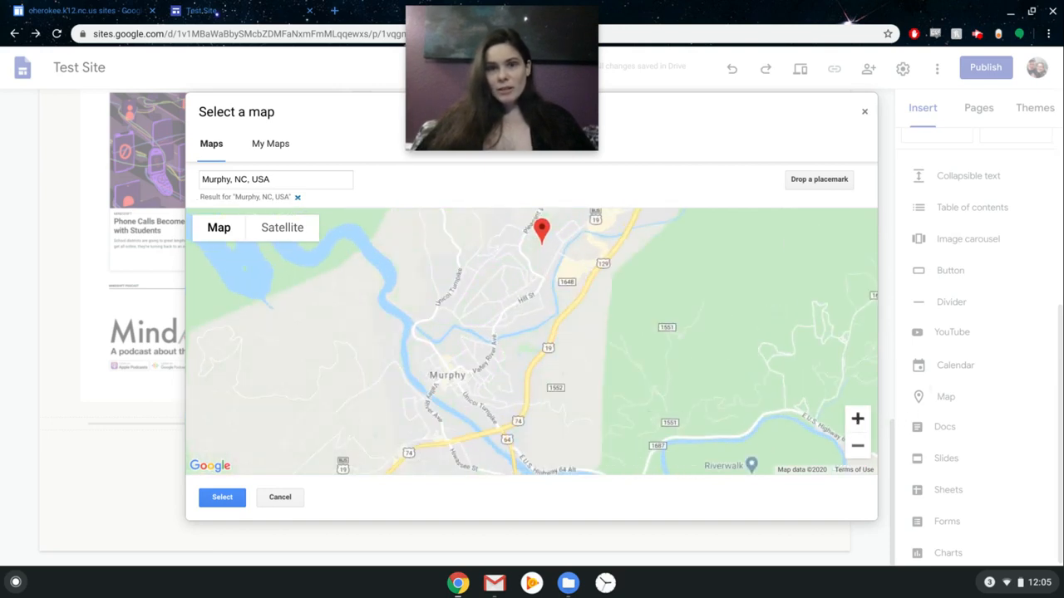
{"action": "left_click", "coordinate": [280, 227]}
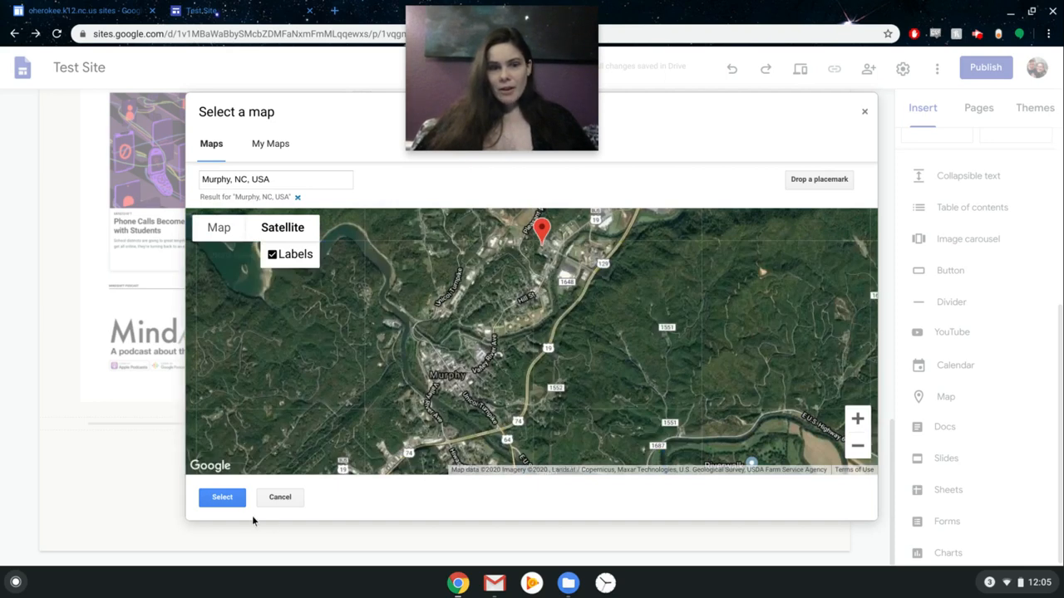
- Insert the map below the divider and resize it into a taller block about half the page width
{"action": "left_click", "coordinate": [229, 499]}
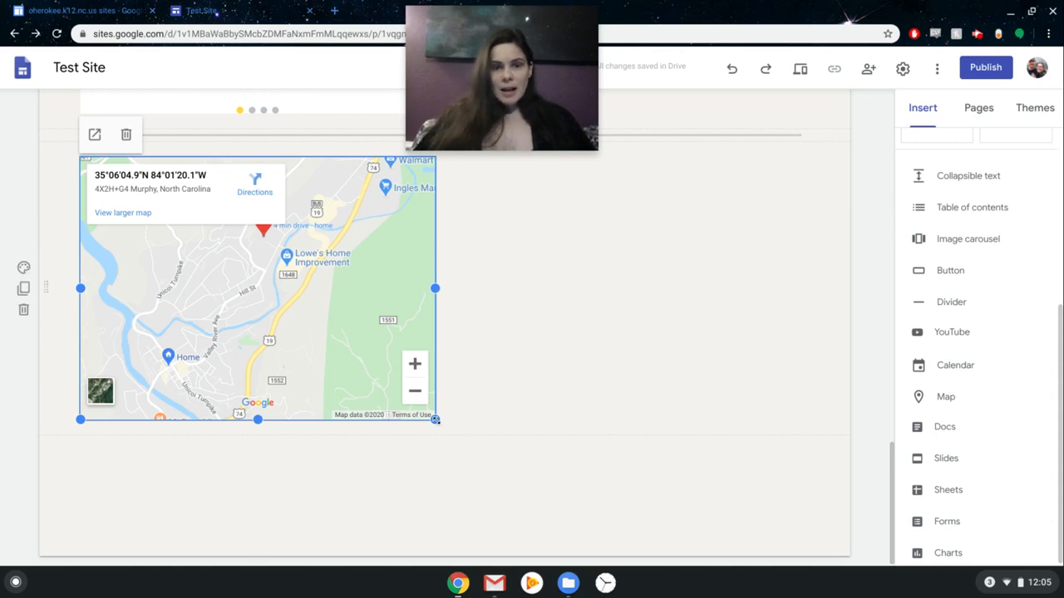
{"action": "left_click_drag", "start_coordinate": [435, 420], "coordinate": [438, 422]}
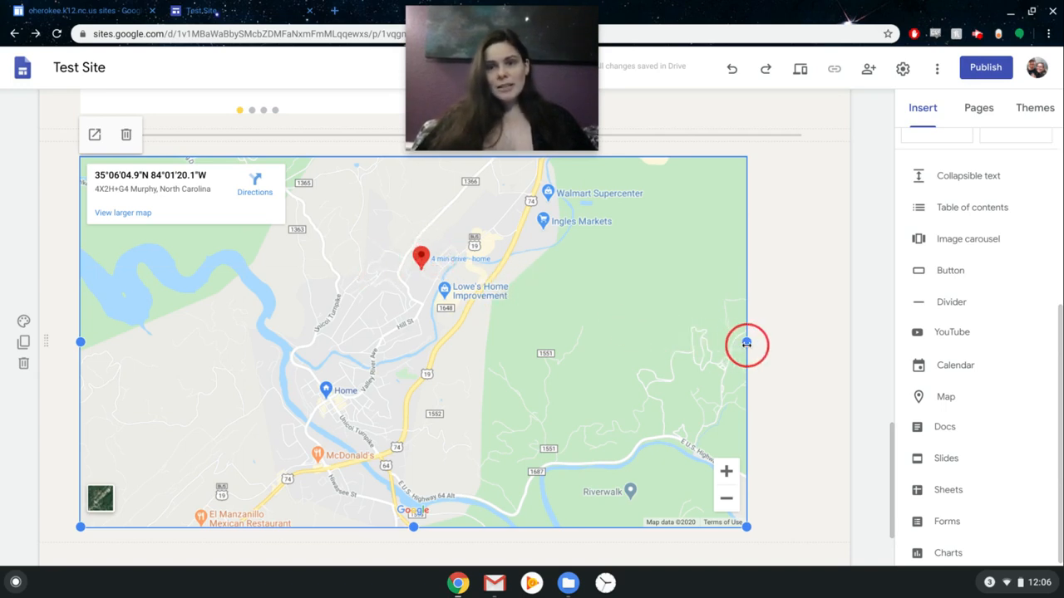
{"action": "left_click_drag", "start_coordinate": [746, 343], "coordinate": [434, 342]}
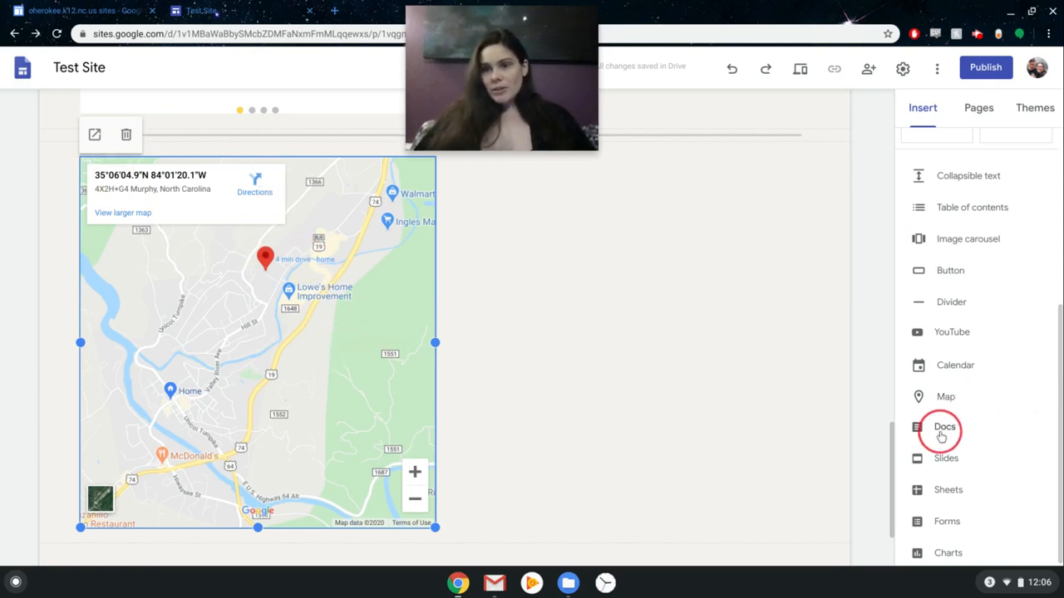
- Browse the recent Slides presentations available for insertion, and close the list without inserting one
{"action": "scroll", "coordinate": [939, 434], "scroll_direction": "down", "scroll_amount": 1}
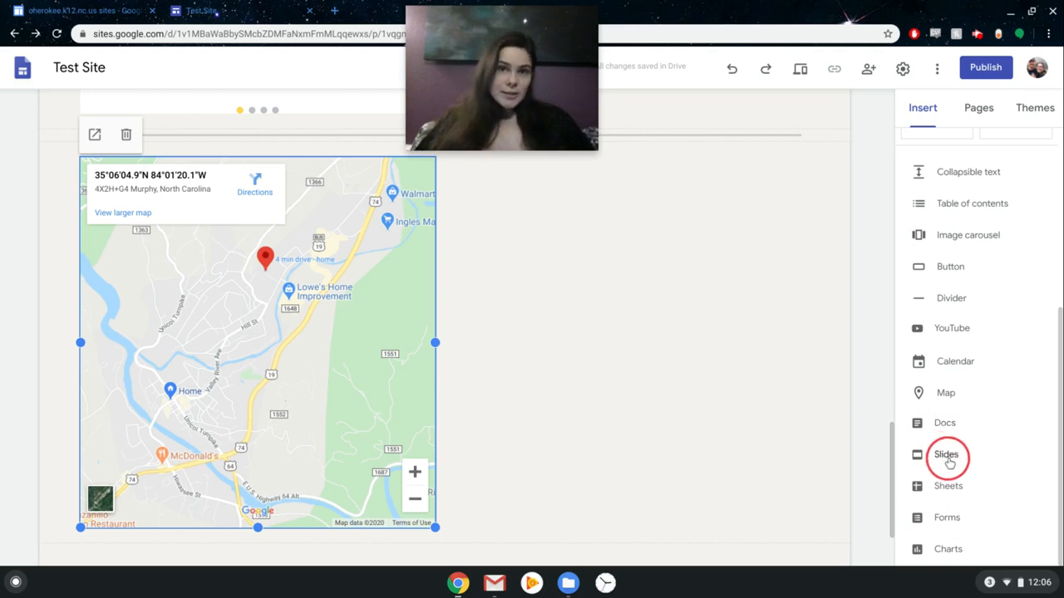
{"action": "scroll", "coordinate": [948, 455], "scroll_direction": "up", "scroll_amount": 4}
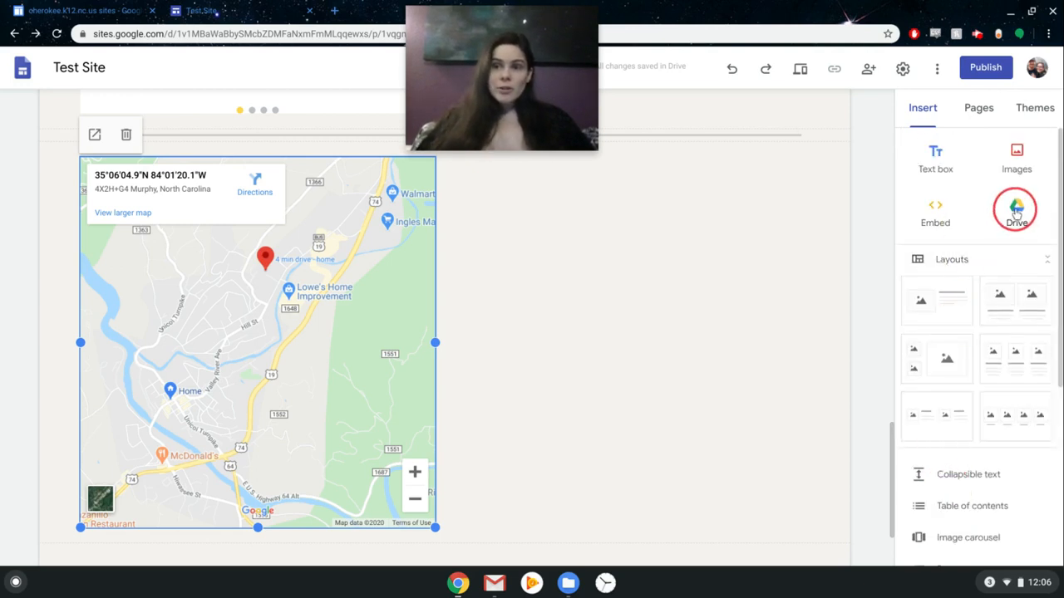
{"action": "scroll", "coordinate": [933, 487], "scroll_direction": "down", "scroll_amount": 5}
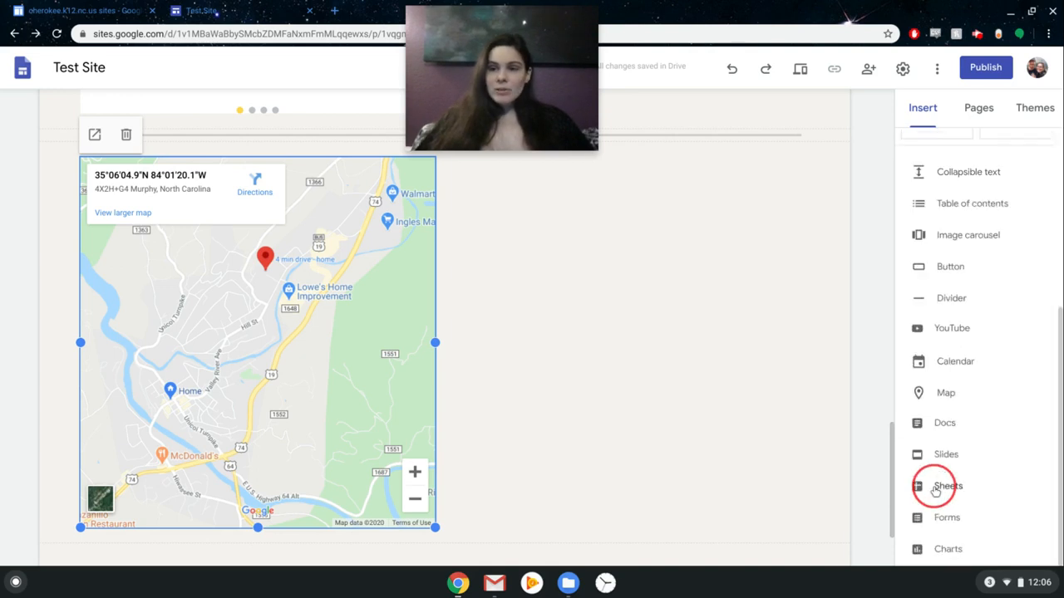
{"action": "left_click", "coordinate": [949, 462]}
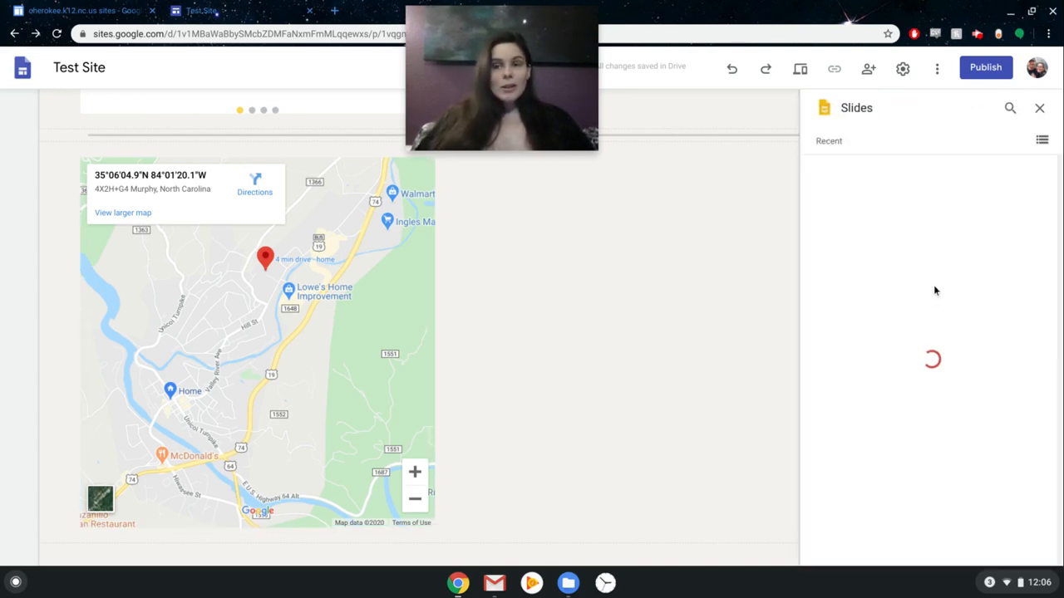
{"action": "scroll", "coordinate": [958, 304], "scroll_direction": "down", "scroll_amount": 3}
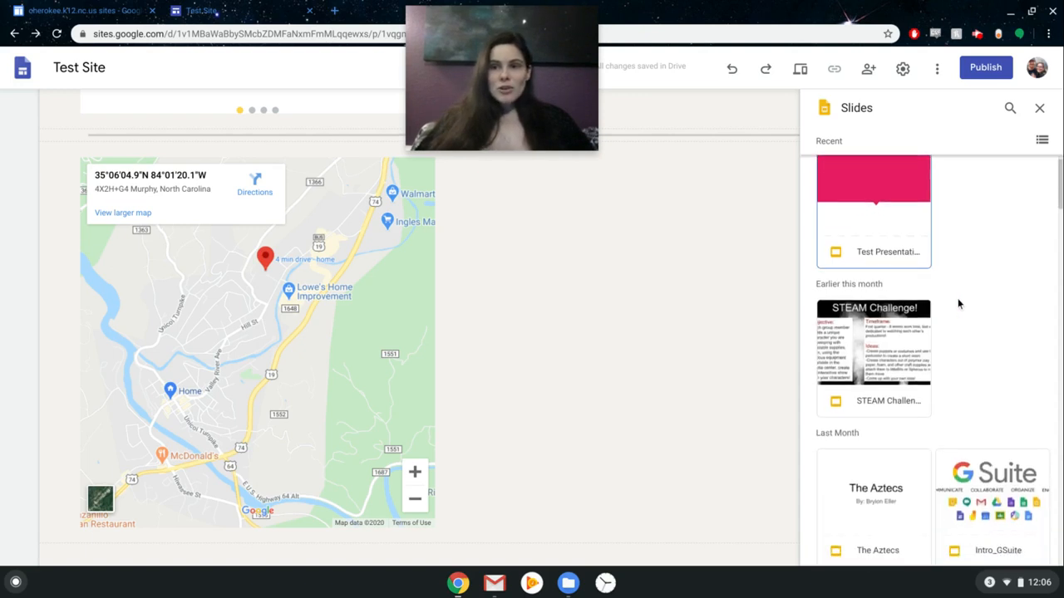
{"action": "scroll", "coordinate": [958, 305], "scroll_direction": "down", "scroll_amount": 15}
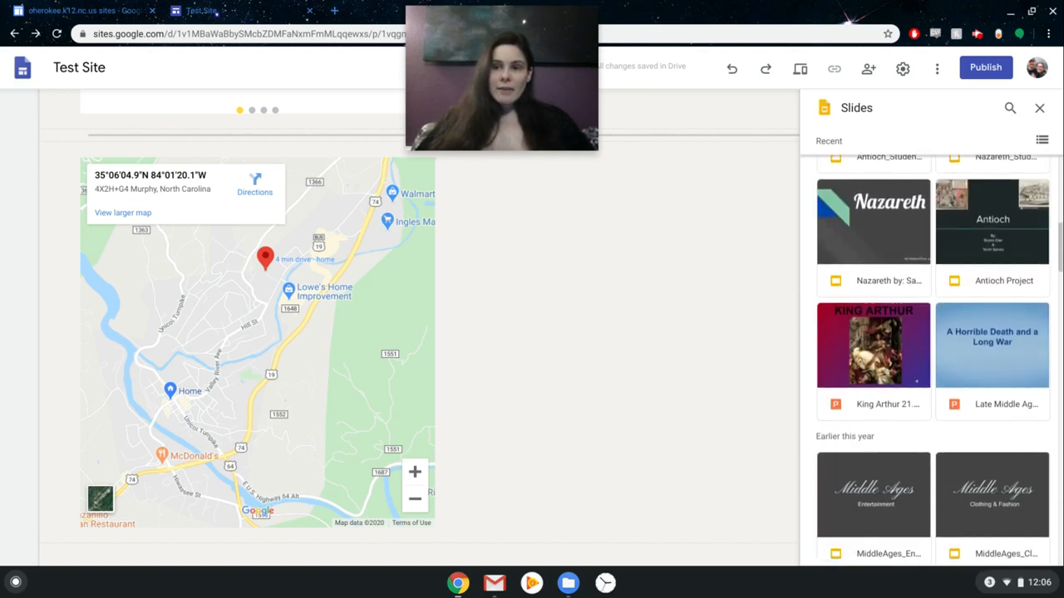
{"action": "scroll", "coordinate": [933, 361], "scroll_direction": "down", "scroll_amount": 20}
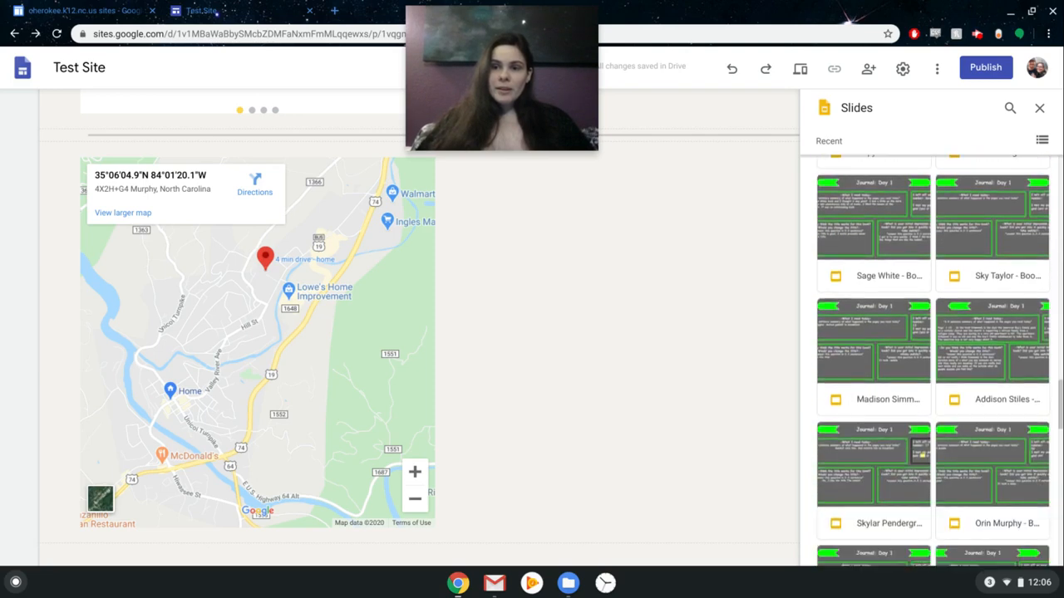
{"action": "scroll", "coordinate": [933, 361], "scroll_direction": "down", "scroll_amount": 12}
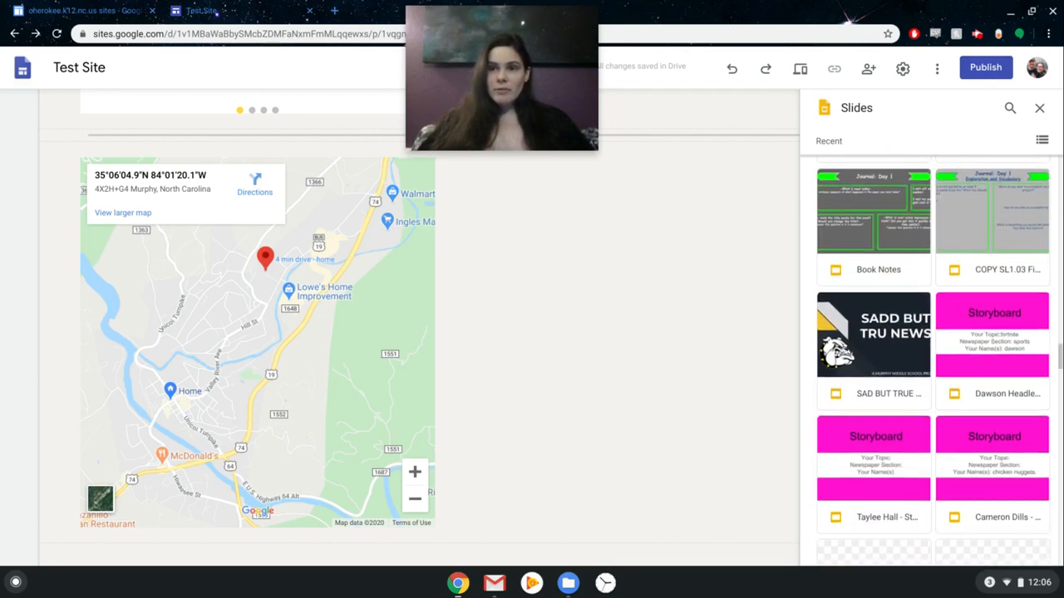
{"action": "scroll", "coordinate": [933, 360], "scroll_direction": "down", "scroll_amount": 15}
{"action": "scroll", "coordinate": [933, 361], "scroll_direction": "up", "scroll_amount": 20}
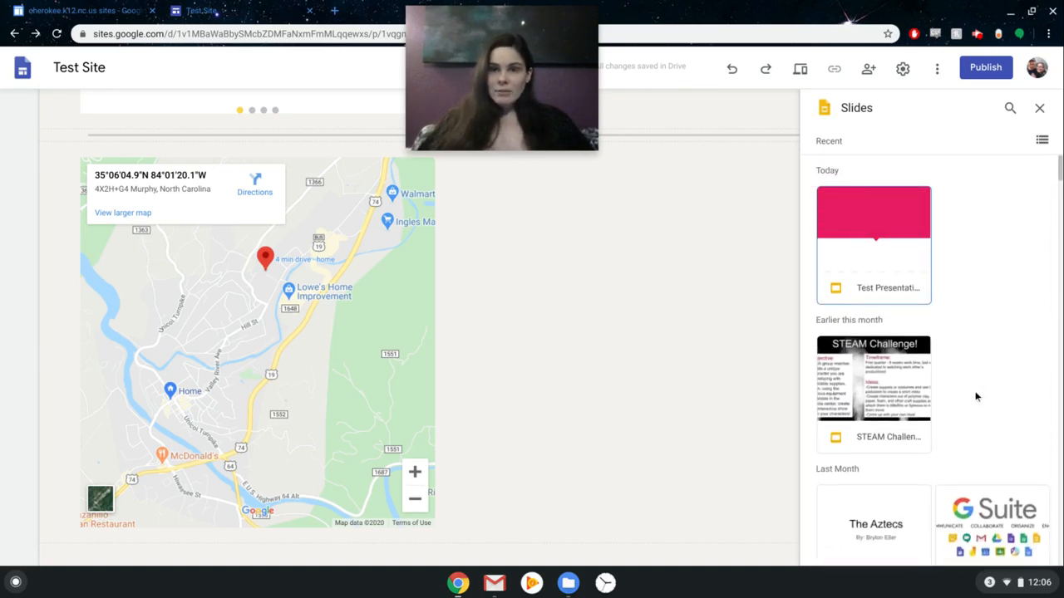
{"action": "left_click", "coordinate": [1039, 108]}
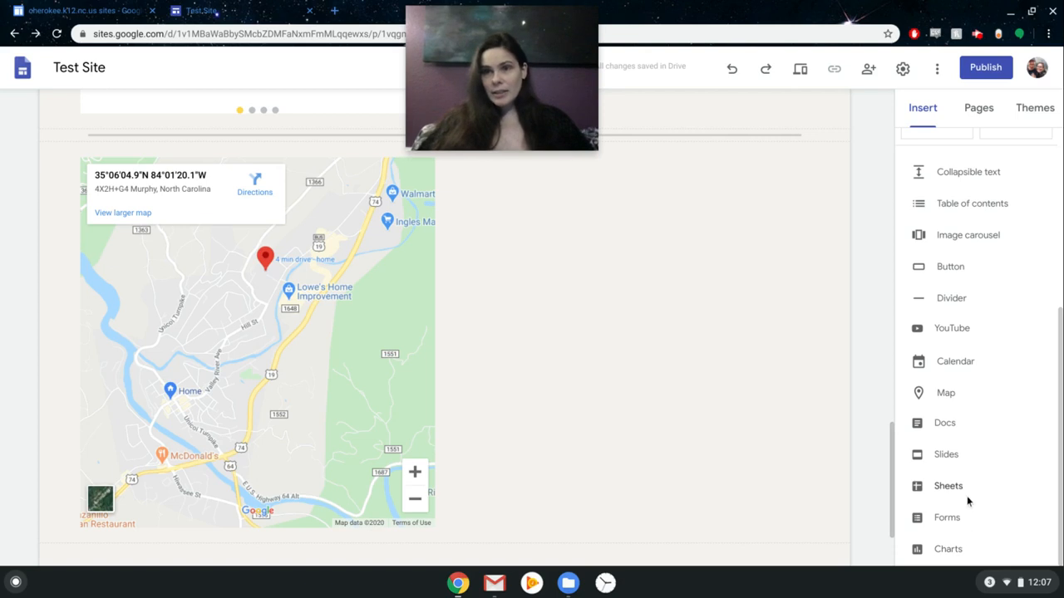
- Browse the recent spreadsheets available for chart insertion, and close the list without inserting a chart
{"action": "left_click", "coordinate": [936, 559]}
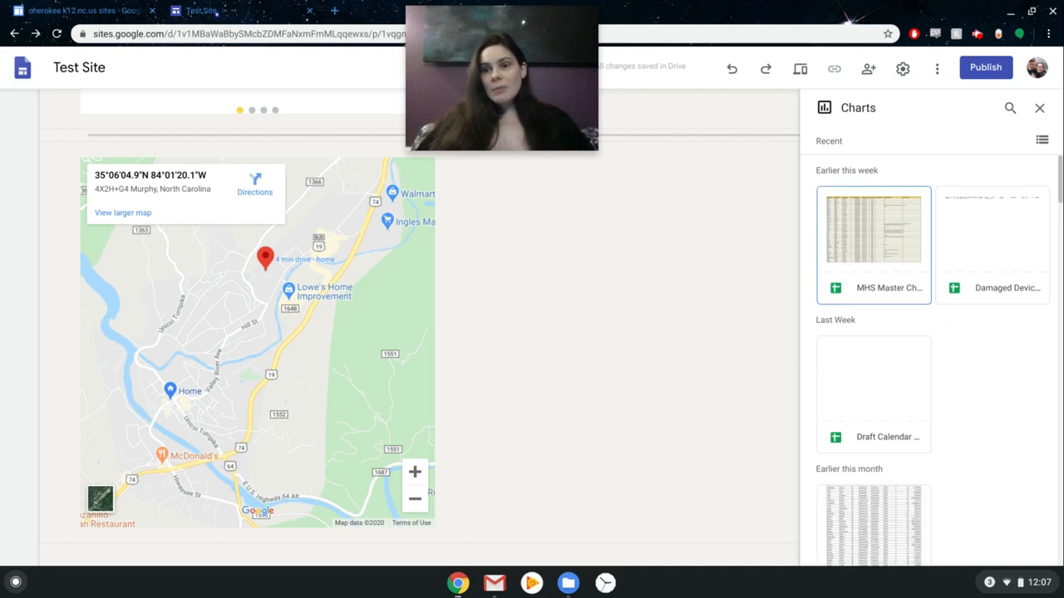
{"action": "scroll", "coordinate": [945, 328], "scroll_direction": "down", "scroll_amount": 8}
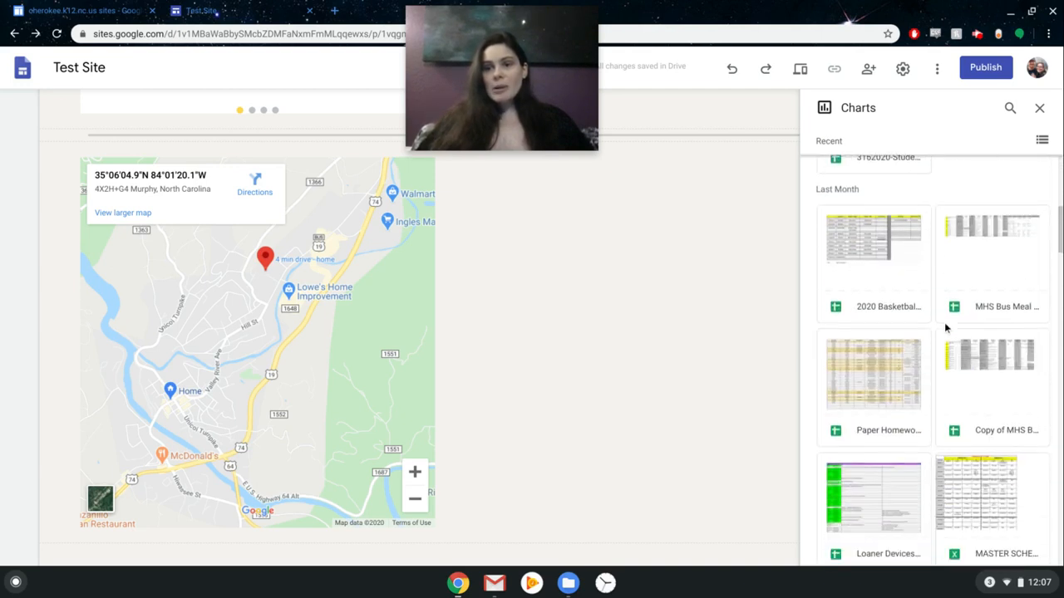
{"action": "scroll", "coordinate": [932, 360], "scroll_direction": "down", "scroll_amount": 8}
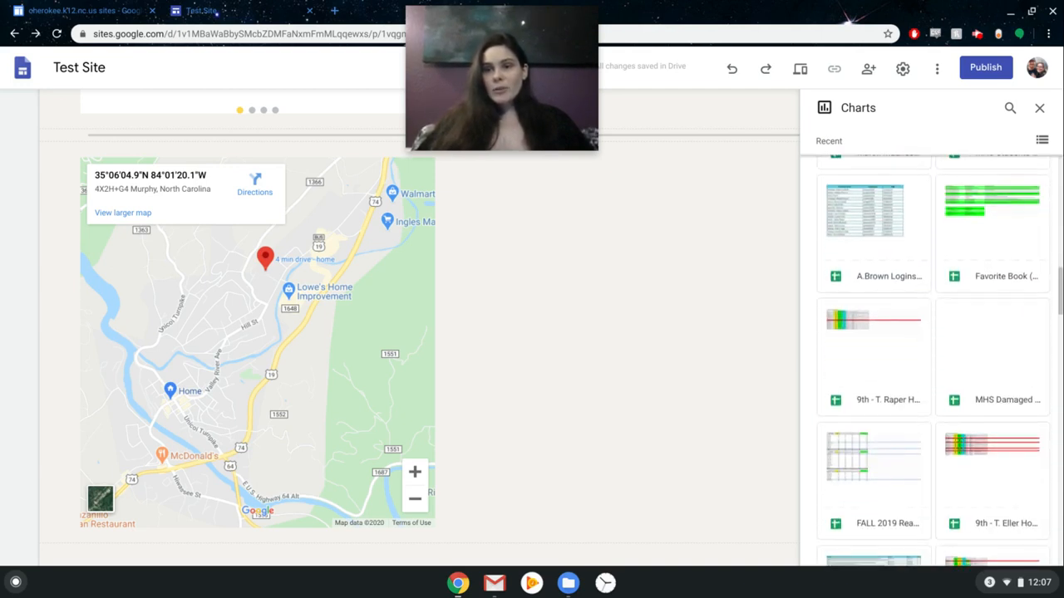
{"action": "scroll", "coordinate": [931, 361], "scroll_direction": "down", "scroll_amount": 8}
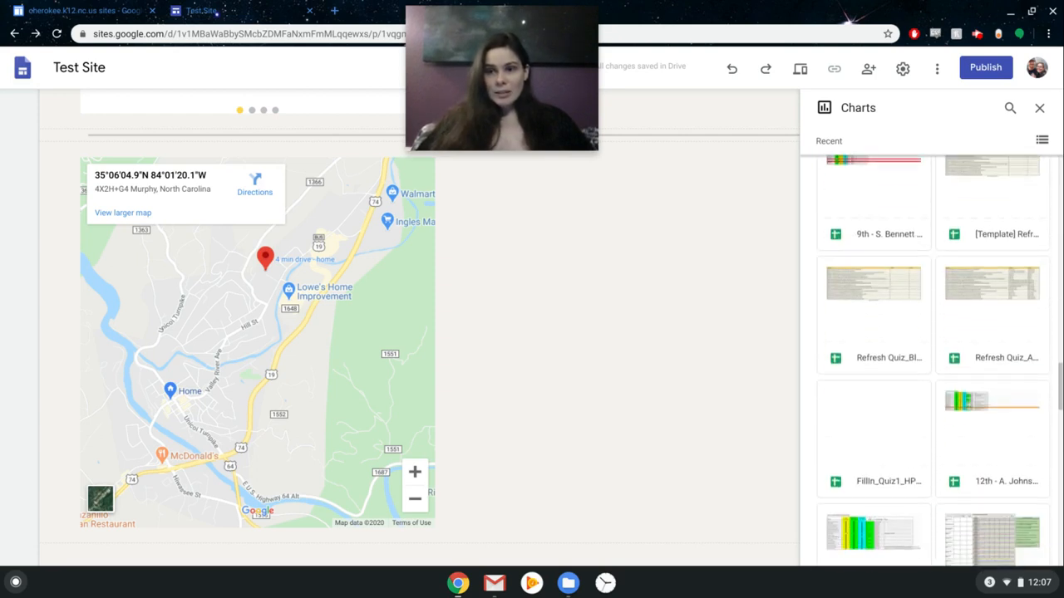
{"action": "scroll", "coordinate": [931, 361], "scroll_direction": "down", "scroll_amount": 6}
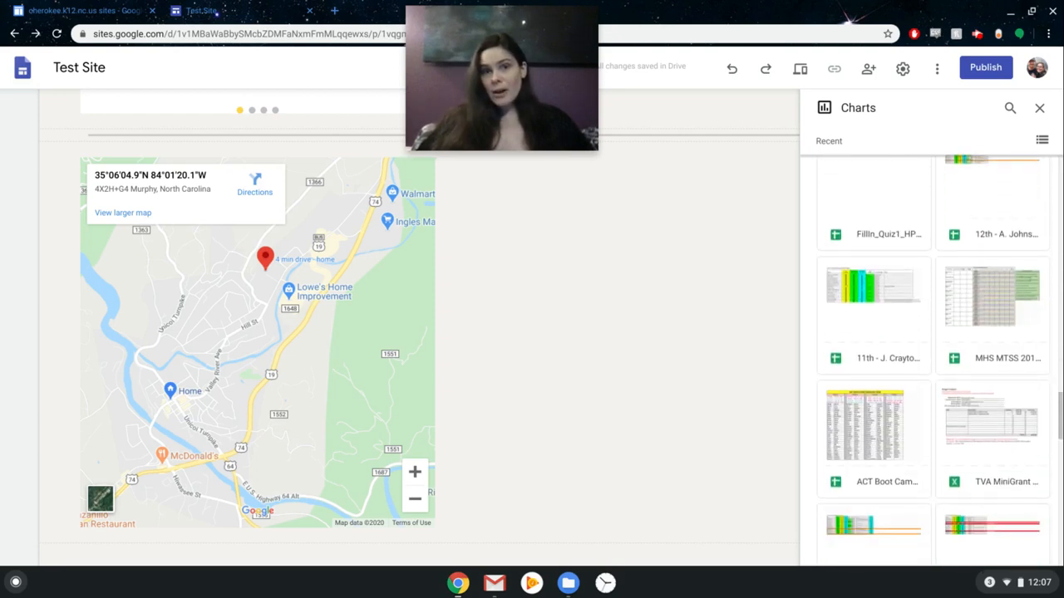
{"action": "scroll", "coordinate": [931, 360], "scroll_direction": "down", "scroll_amount": 8}
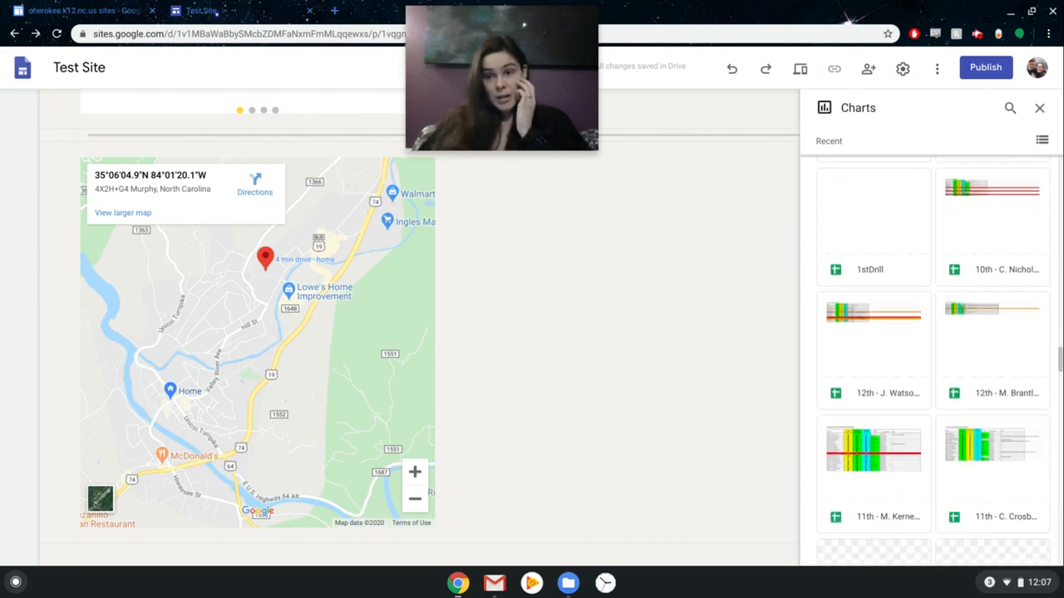
{"action": "scroll", "coordinate": [931, 361], "scroll_direction": "down", "scroll_amount": 8}
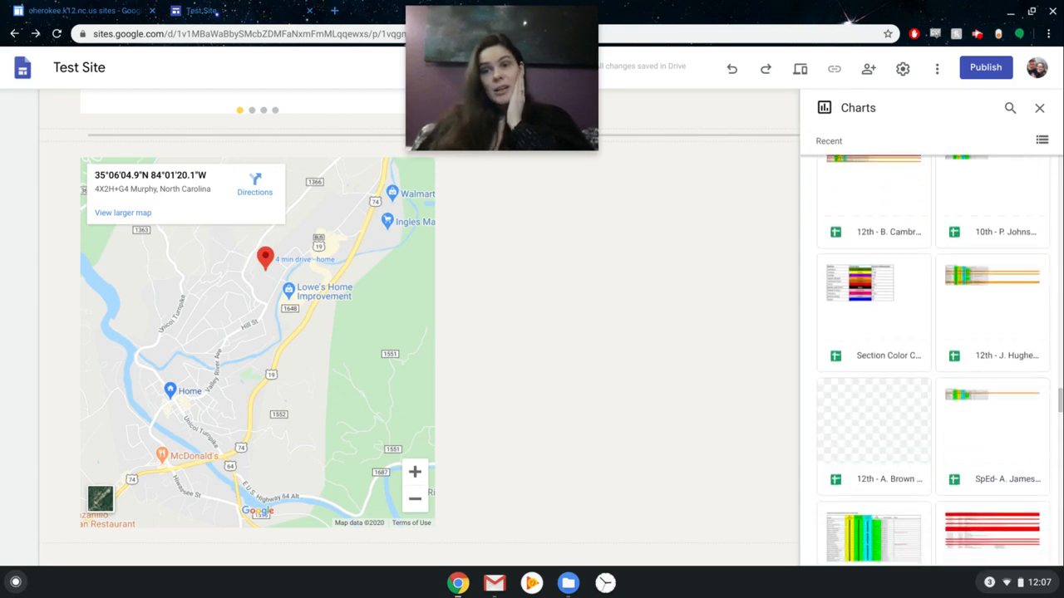
{"action": "scroll", "coordinate": [931, 361], "scroll_direction": "down", "scroll_amount": 2}
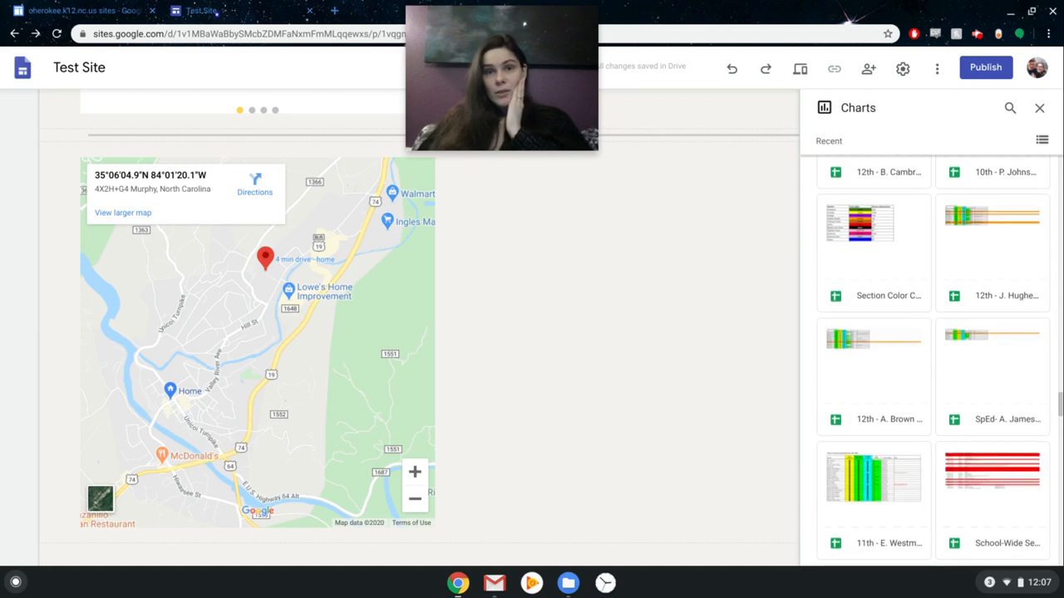
{"action": "scroll", "coordinate": [932, 361], "scroll_direction": "down", "scroll_amount": 10}
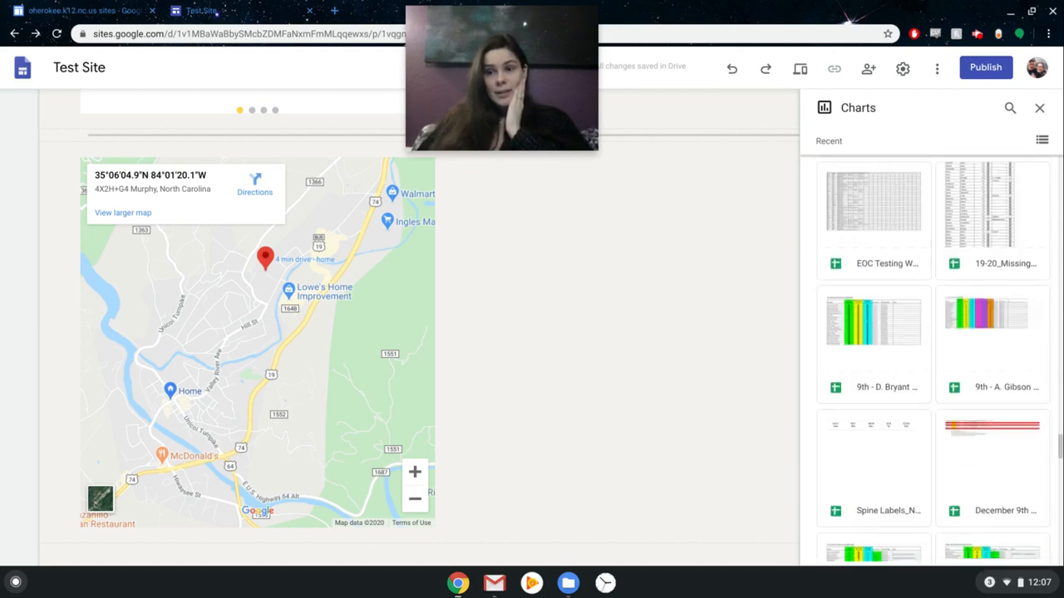
{"action": "scroll", "coordinate": [932, 360], "scroll_direction": "down", "scroll_amount": 3}
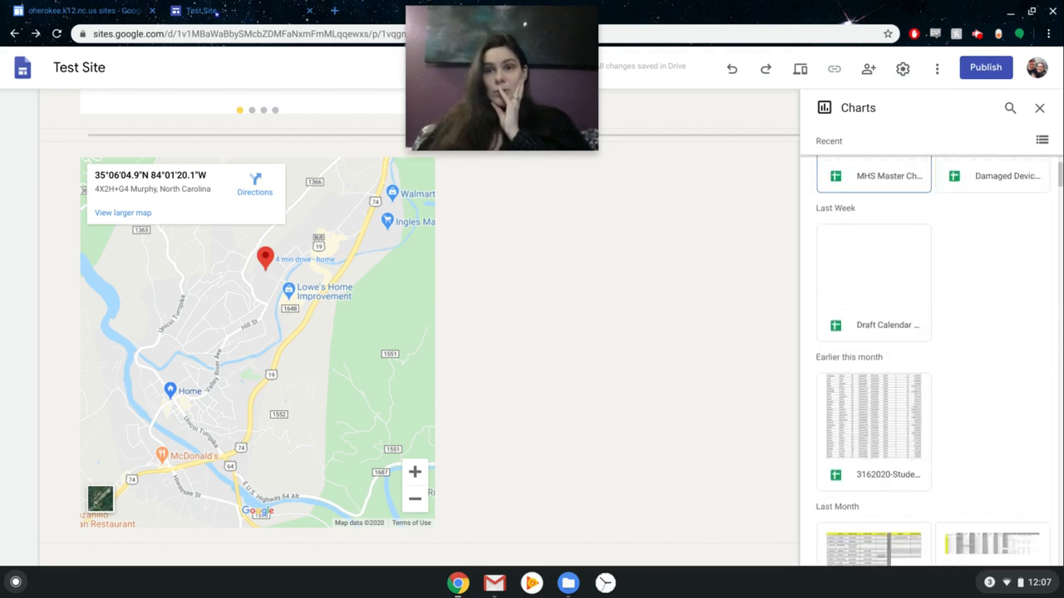
{"action": "scroll", "coordinate": [931, 360], "scroll_direction": "up", "scroll_amount": 3}
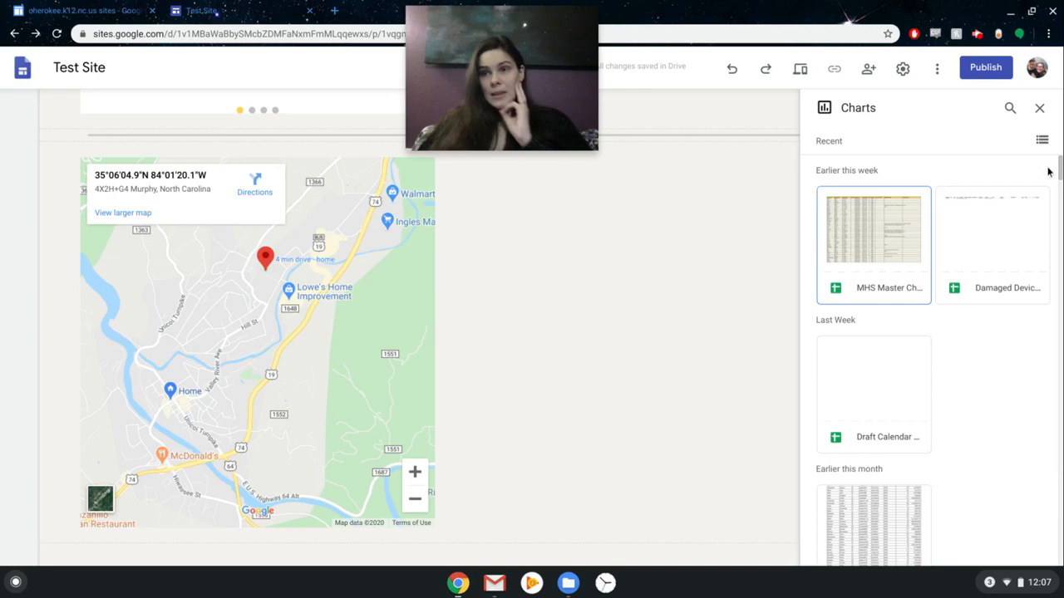
{"action": "left_click", "coordinate": [1039, 108]}
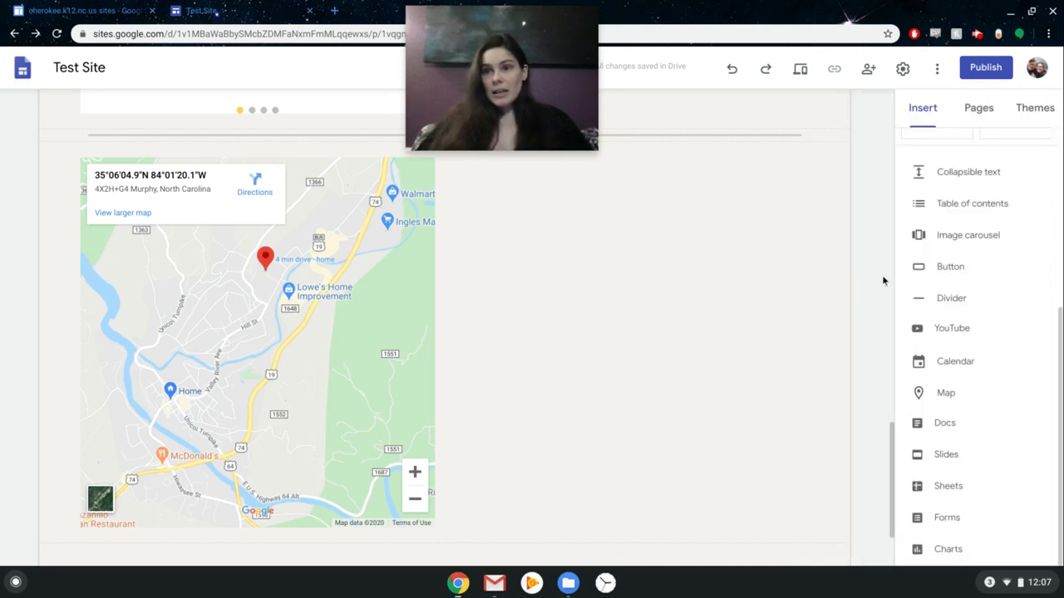
- Close the Test Site editor and return to the classic Google Sites page
{"action": "scroll", "coordinate": [1028, 290], "scroll_direction": "up", "scroll_amount": 4}
{"action": "mouse_move", "coordinate": [474, 36]}
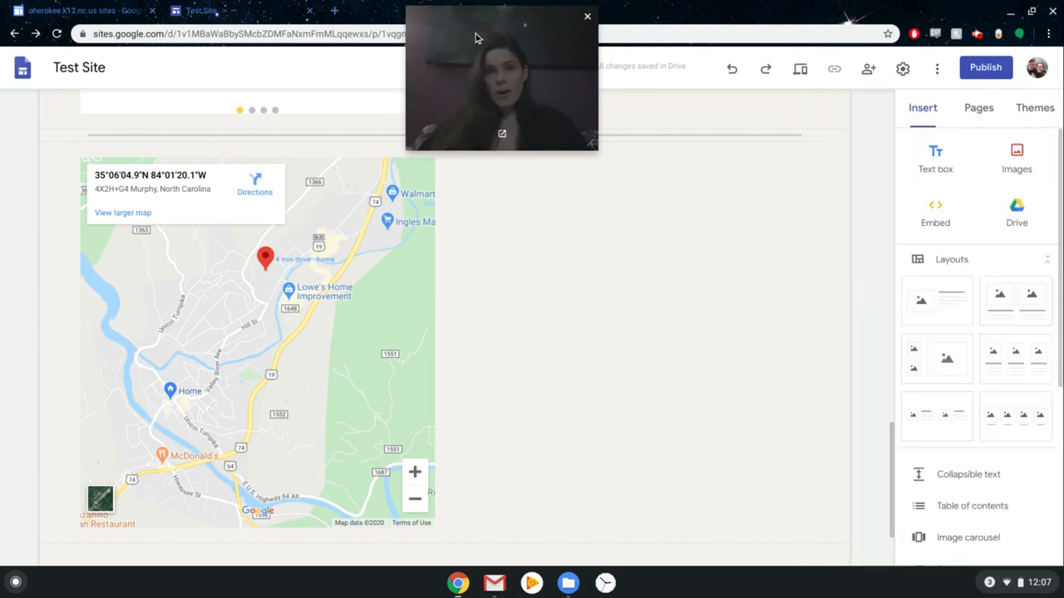
{"action": "left_click_drag", "start_coordinate": [486, 28], "coordinate": [724, 294]}
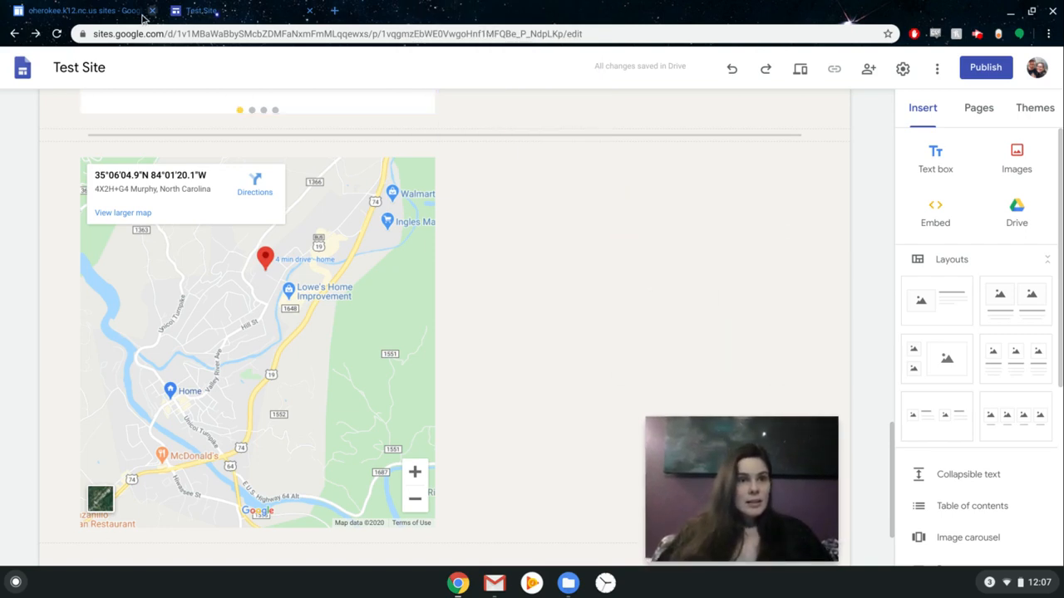
{"action": "left_click", "coordinate": [116, 11]}
{"action": "left_click", "coordinate": [193, 12]}
{"action": "left_click", "coordinate": [309, 12]}
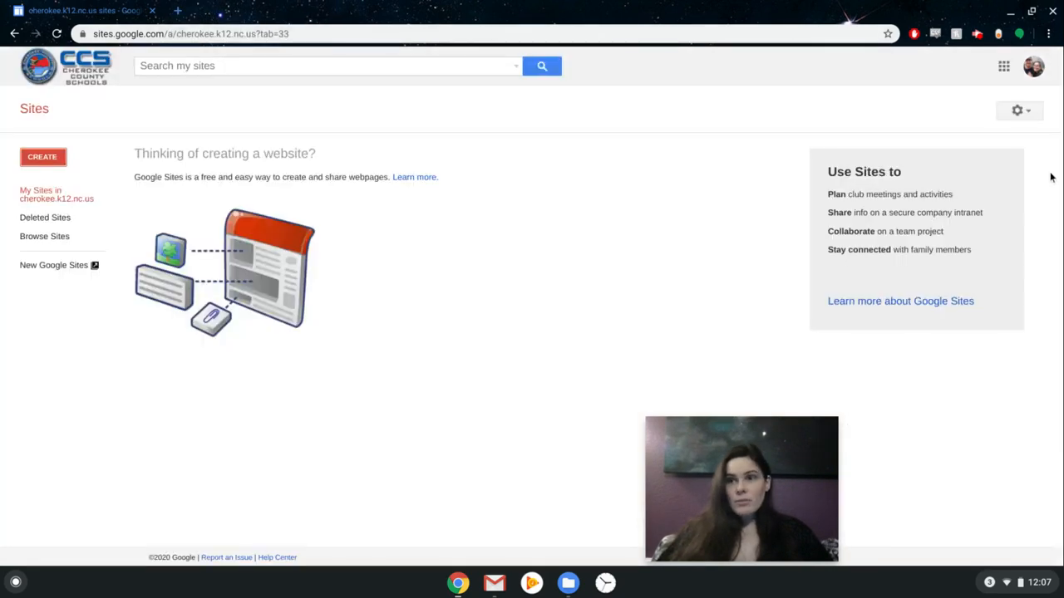
- Go to the new Google Sites home, close the classic Sites page, and open the capstone site from the recent sites
{"action": "left_click", "coordinate": [52, 209]}
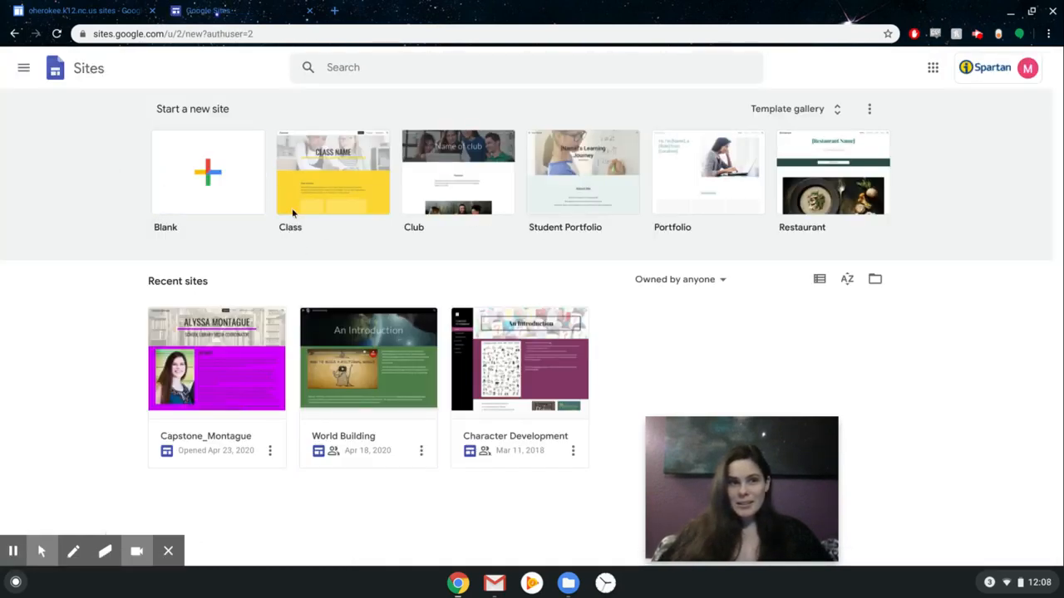
{"action": "left_click", "coordinate": [151, 11]}
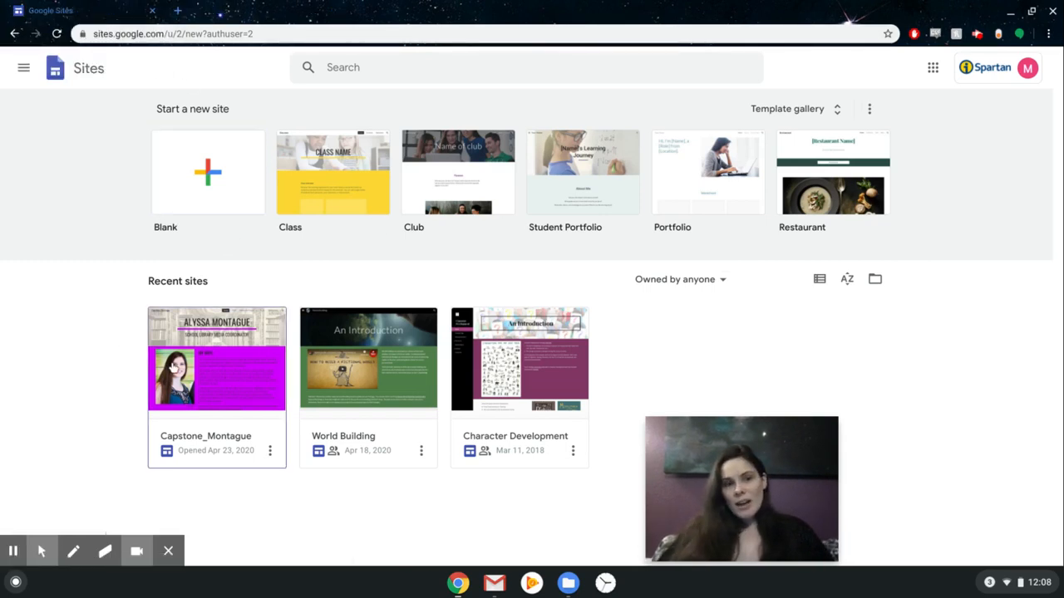
{"action": "left_click", "coordinate": [230, 371]}
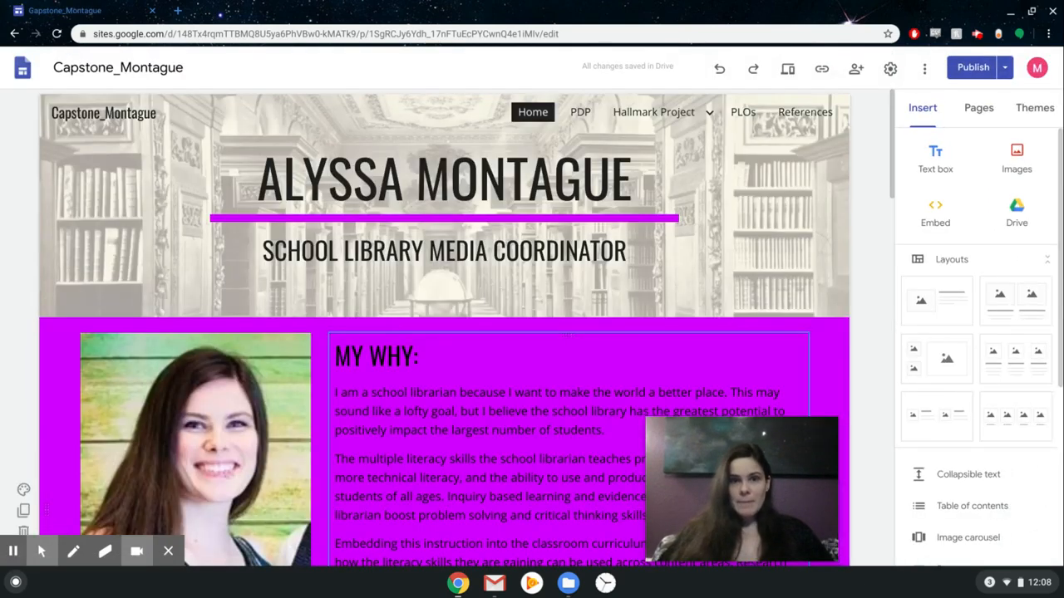
- Examine the capstone site's Home page, including the text sections and the citation caption under the portrait photo
{"action": "scroll", "coordinate": [551, 349], "scroll_direction": "down", "scroll_amount": 4}
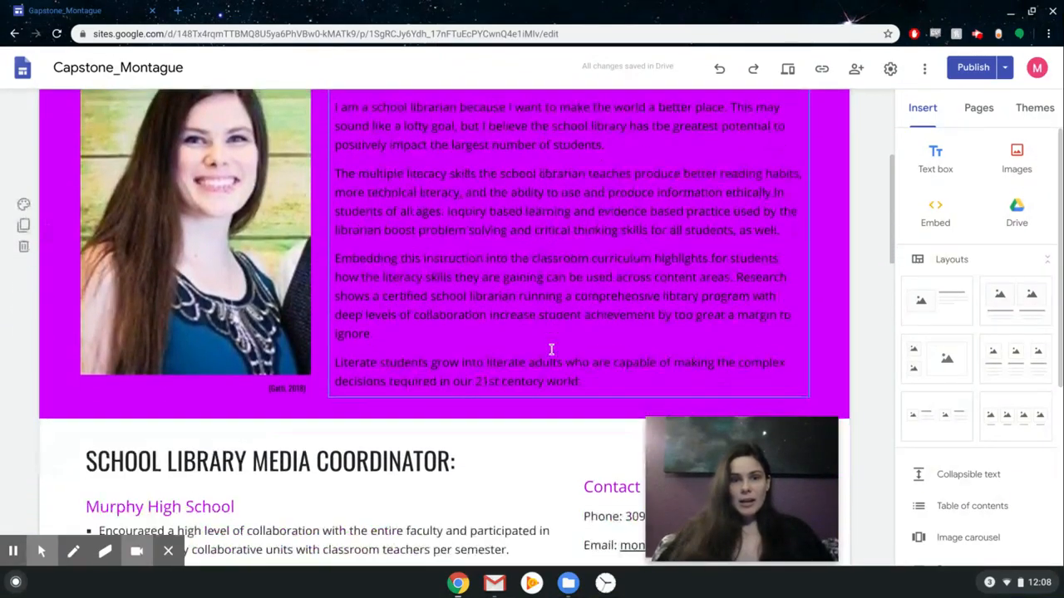
{"action": "scroll", "coordinate": [452, 317], "scroll_direction": "down", "scroll_amount": 5}
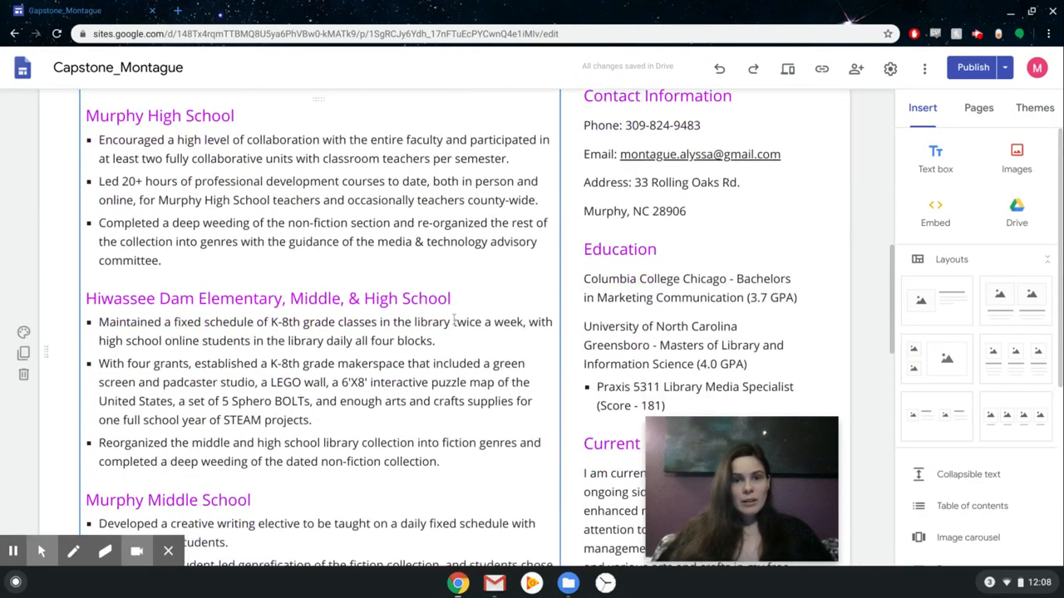
{"action": "scroll", "coordinate": [454, 319], "scroll_direction": "up", "scroll_amount": 2}
{"action": "scroll", "coordinate": [453, 319], "scroll_direction": "up", "scroll_amount": 3}
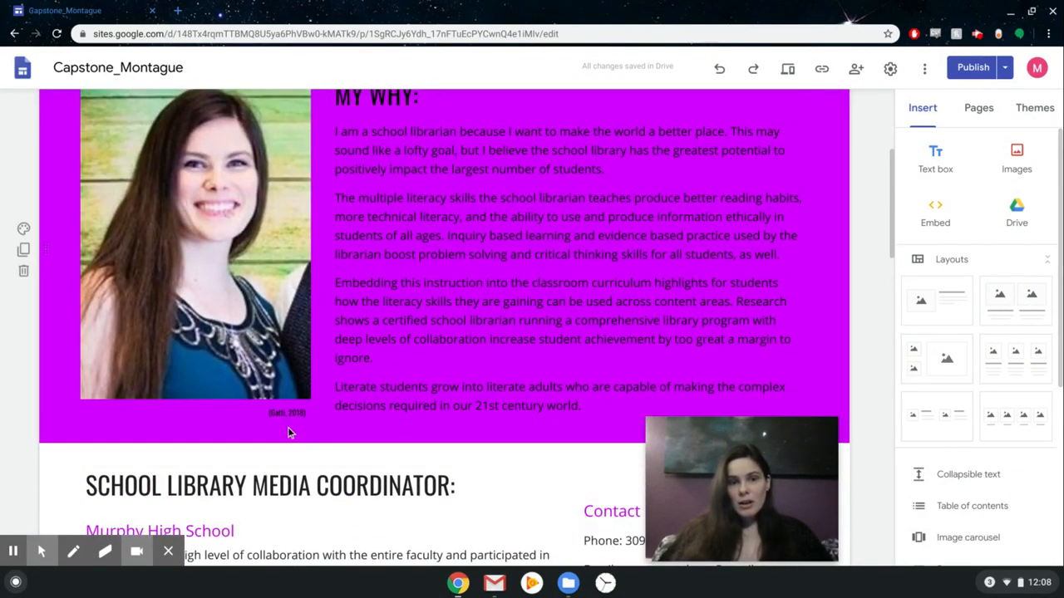
{"action": "left_click", "coordinate": [285, 422]}
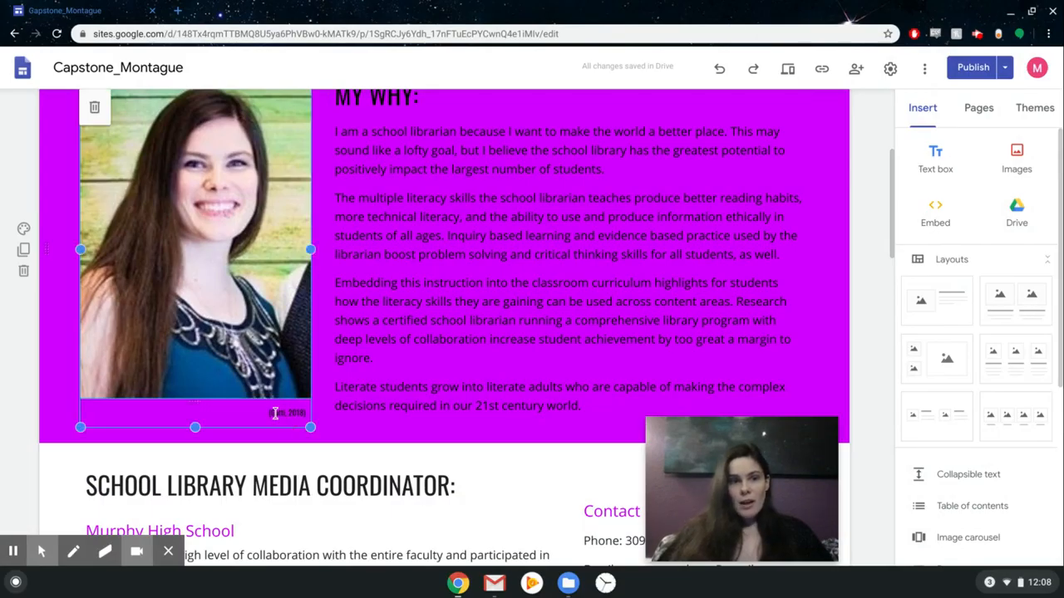
{"action": "scroll", "coordinate": [332, 373], "scroll_direction": "up", "scroll_amount": 3}
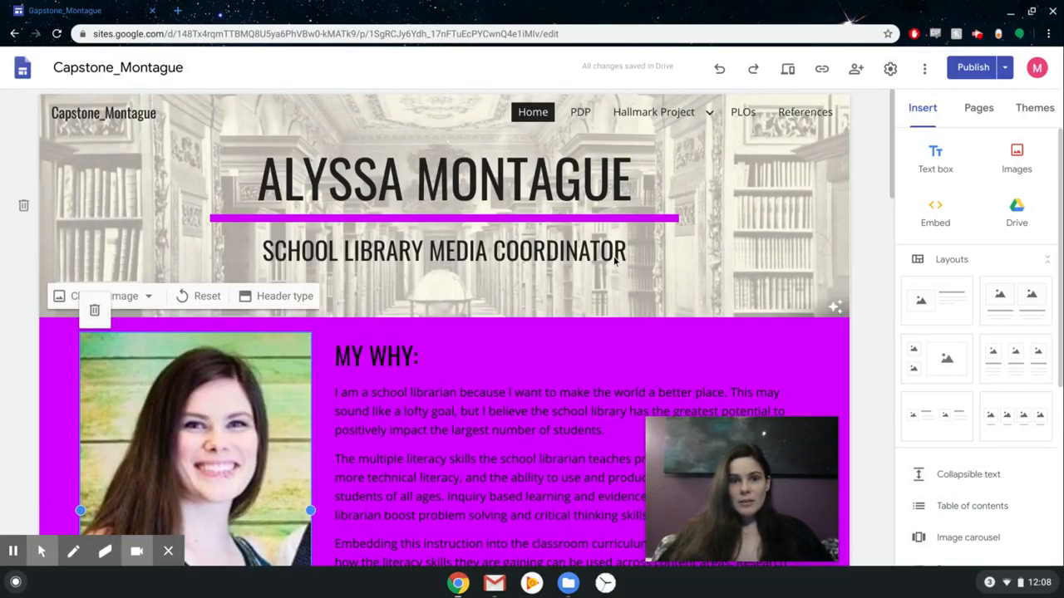
- Open the References page and read through its full citation list, returning to the first entry
{"action": "left_click", "coordinate": [818, 114]}
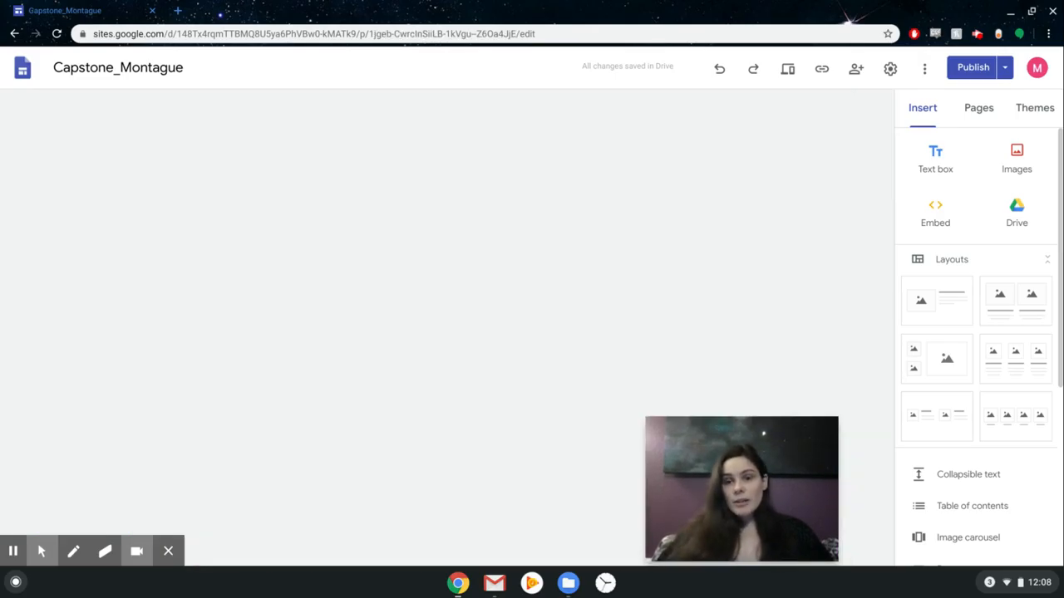
{"action": "scroll", "coordinate": [355, 441], "scroll_direction": "down", "scroll_amount": 2}
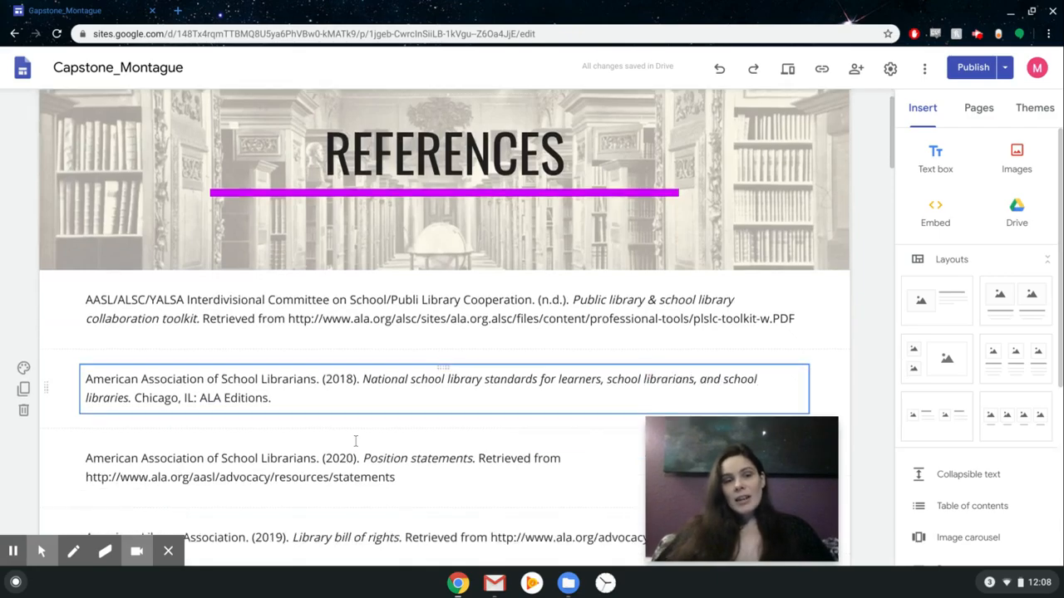
{"action": "scroll", "coordinate": [354, 442], "scroll_direction": "down", "scroll_amount": 6}
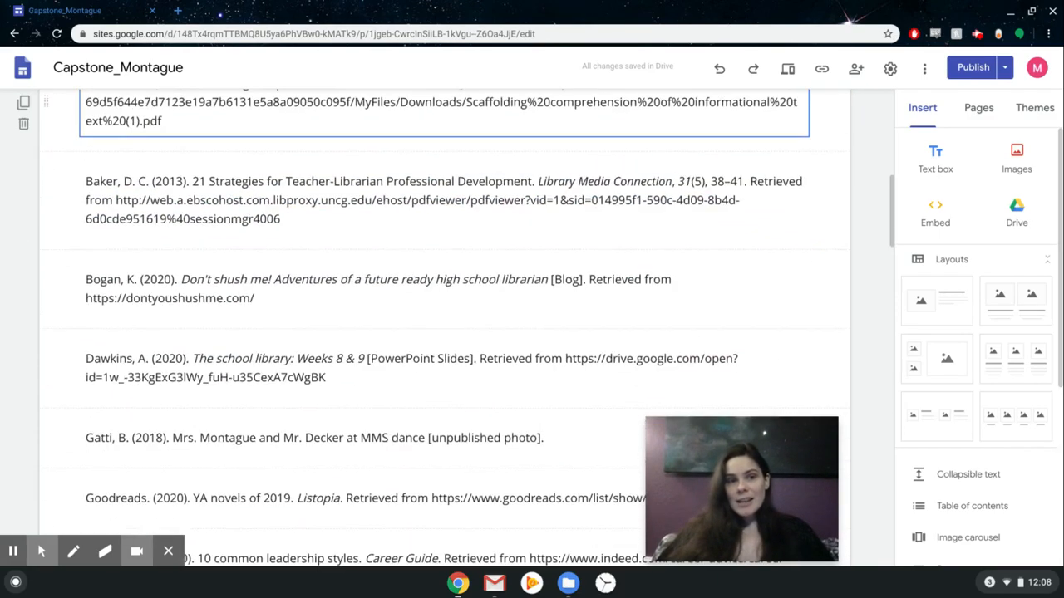
{"action": "scroll", "coordinate": [444, 323], "scroll_direction": "down", "scroll_amount": 9}
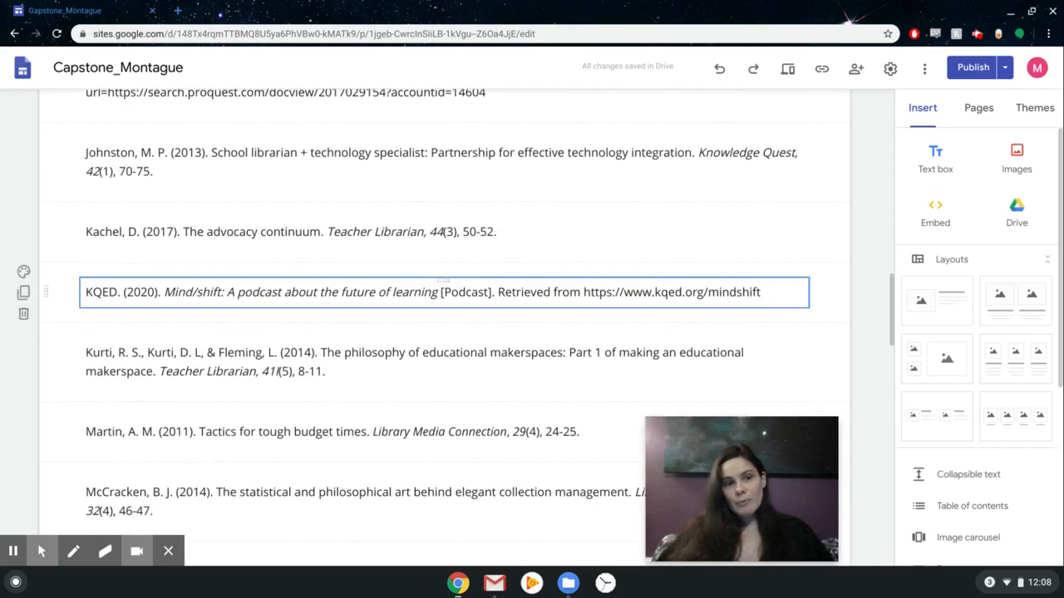
{"action": "scroll", "coordinate": [444, 333], "scroll_direction": "down", "scroll_amount": 14}
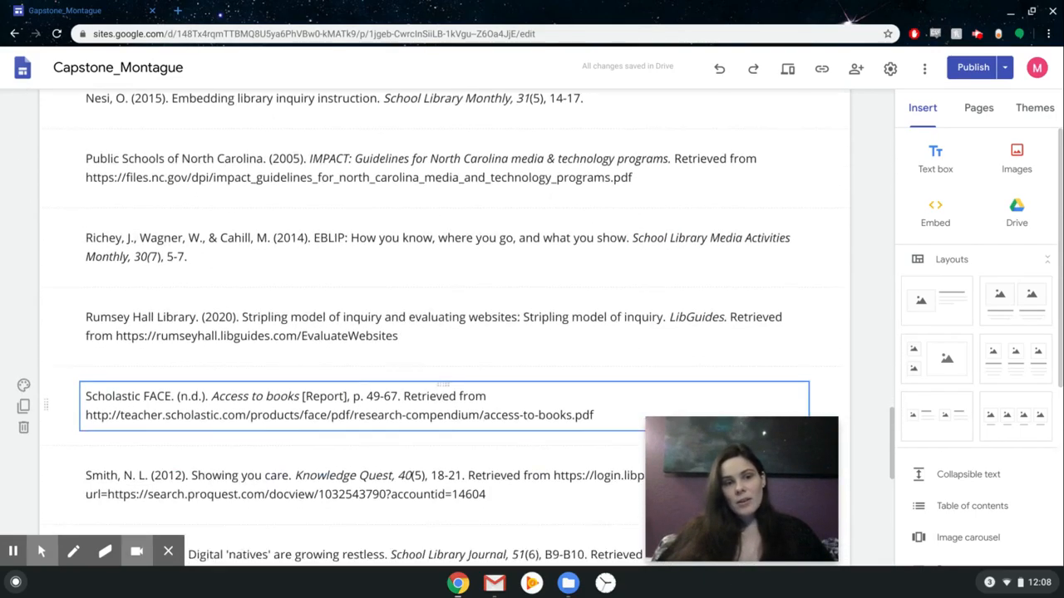
{"action": "scroll", "coordinate": [444, 391], "scroll_direction": "down", "scroll_amount": 5}
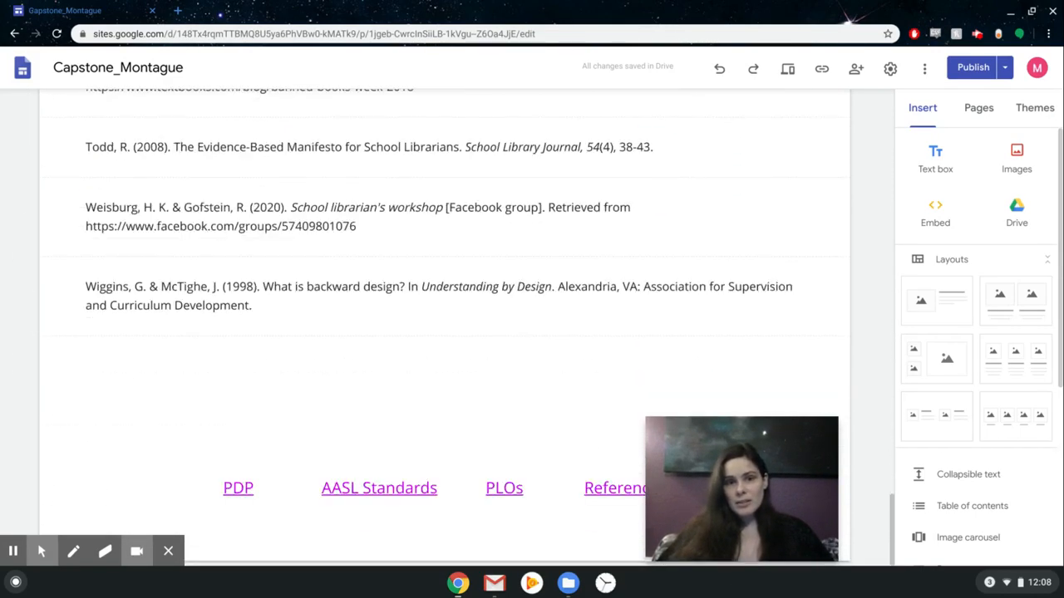
{"action": "scroll", "coordinate": [444, 462], "scroll_direction": "up", "scroll_amount": 20}
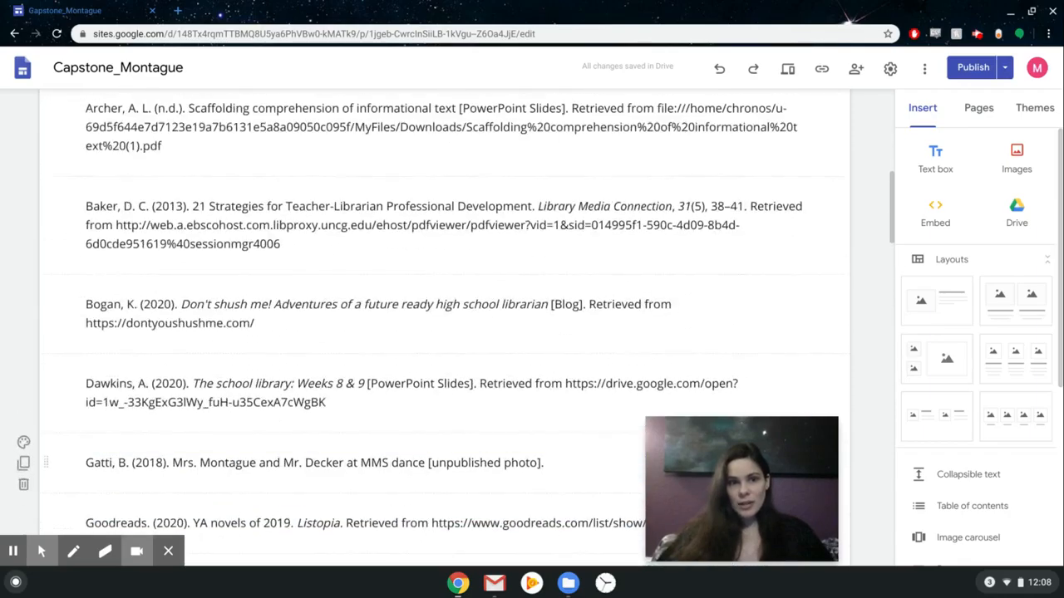
{"action": "scroll", "coordinate": [443, 460], "scroll_direction": "up", "scroll_amount": 9}
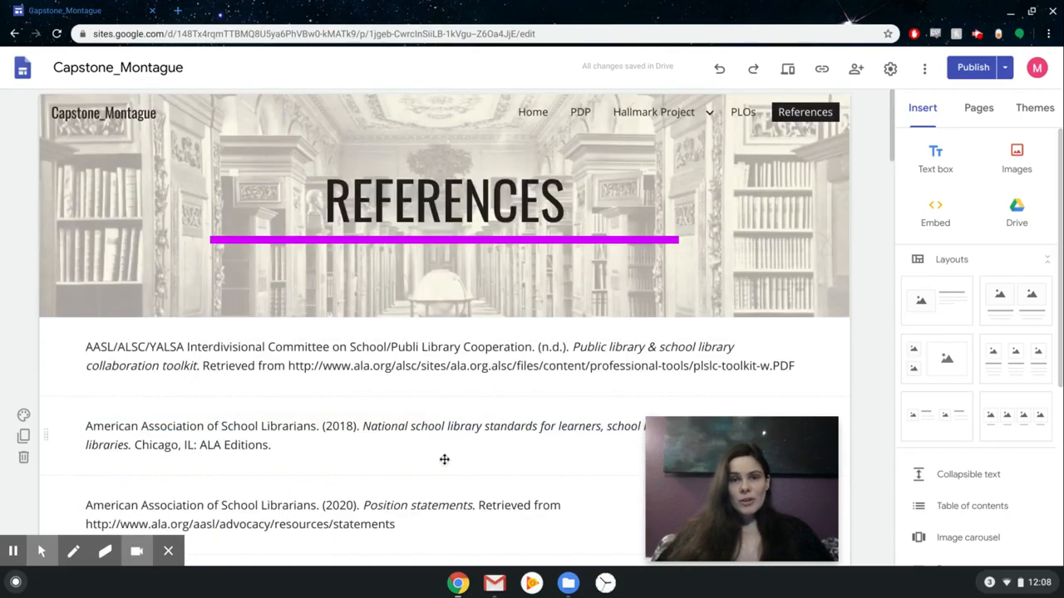
{"action": "left_click", "coordinate": [559, 381]}
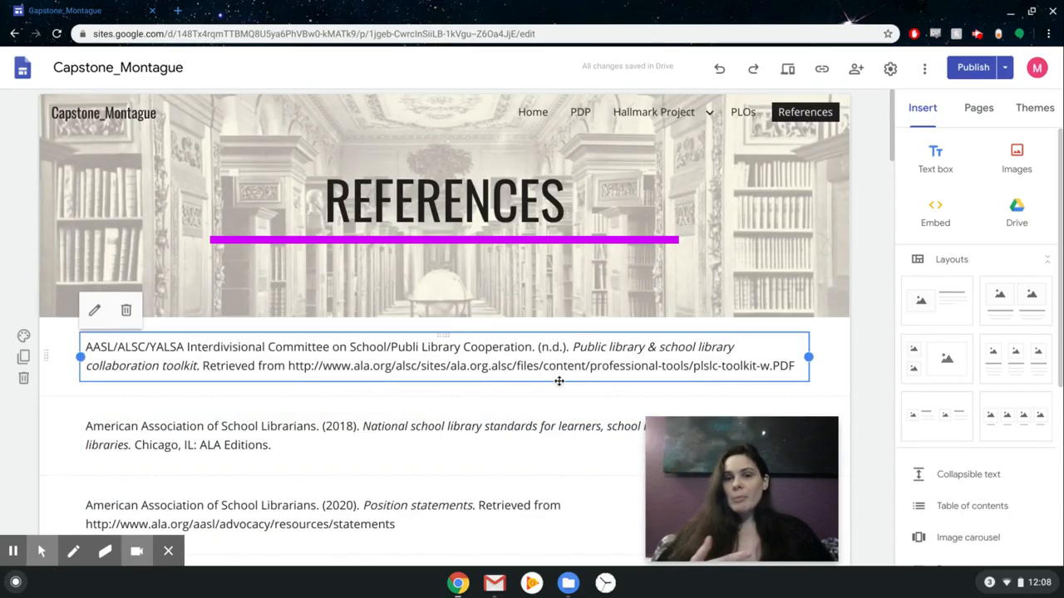
- Open the Standard 1 page under Hallmark Project and view the collapsible text beneath the 1.1 heading, then collapse it
{"action": "mouse_move", "coordinate": [631, 113]}
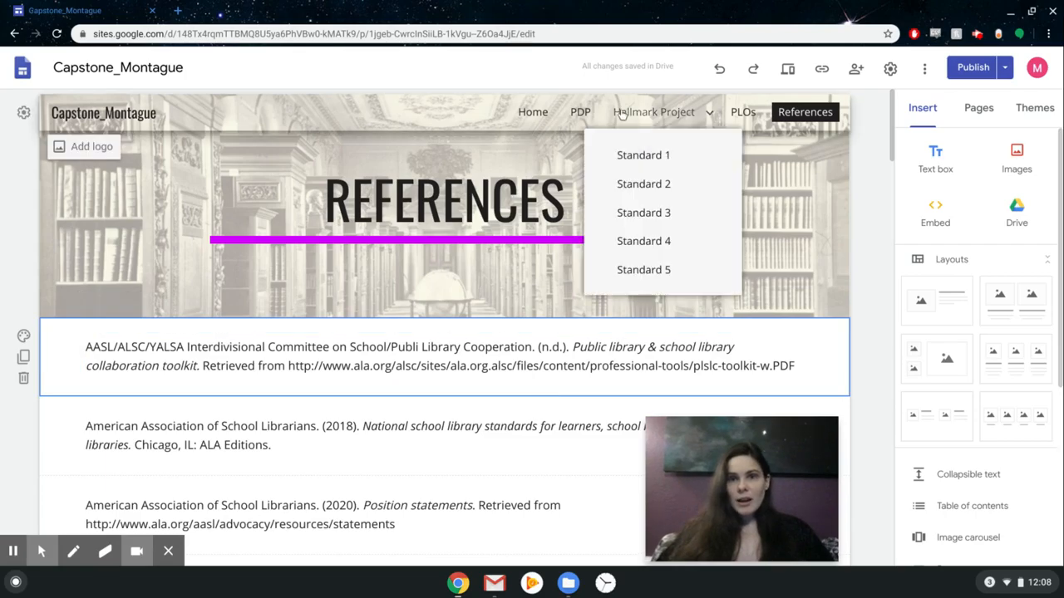
{"action": "left_click", "coordinate": [660, 160]}
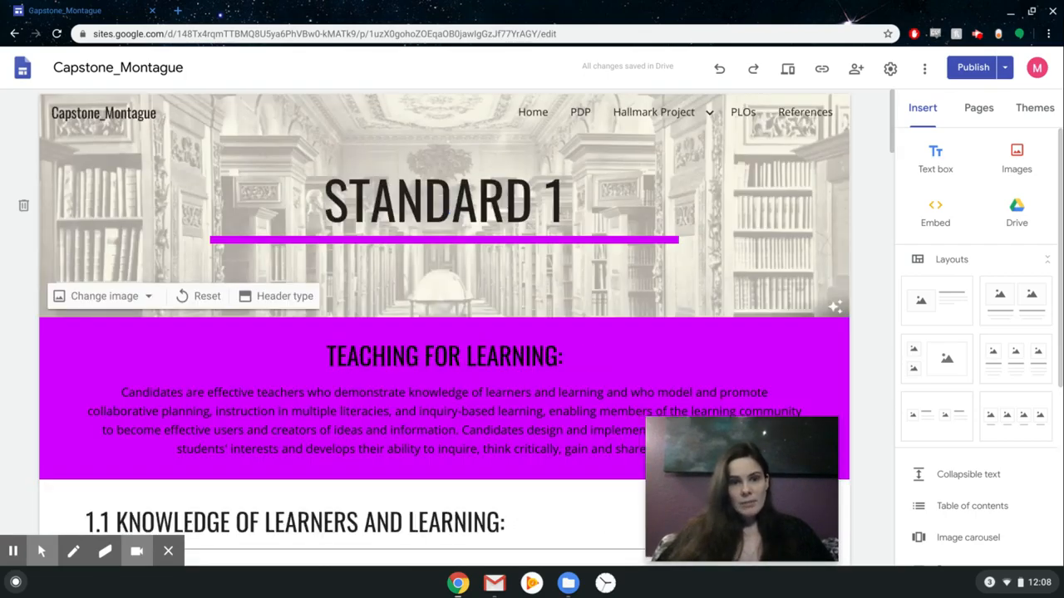
{"action": "scroll", "coordinate": [338, 345], "scroll_direction": "down", "scroll_amount": 4}
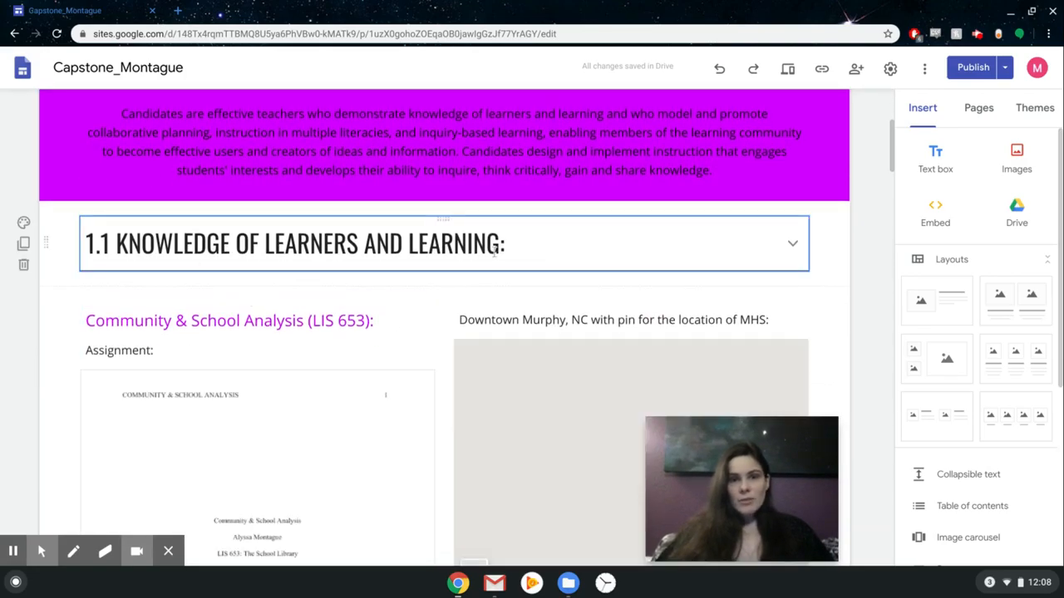
{"action": "left_click", "coordinate": [616, 241]}
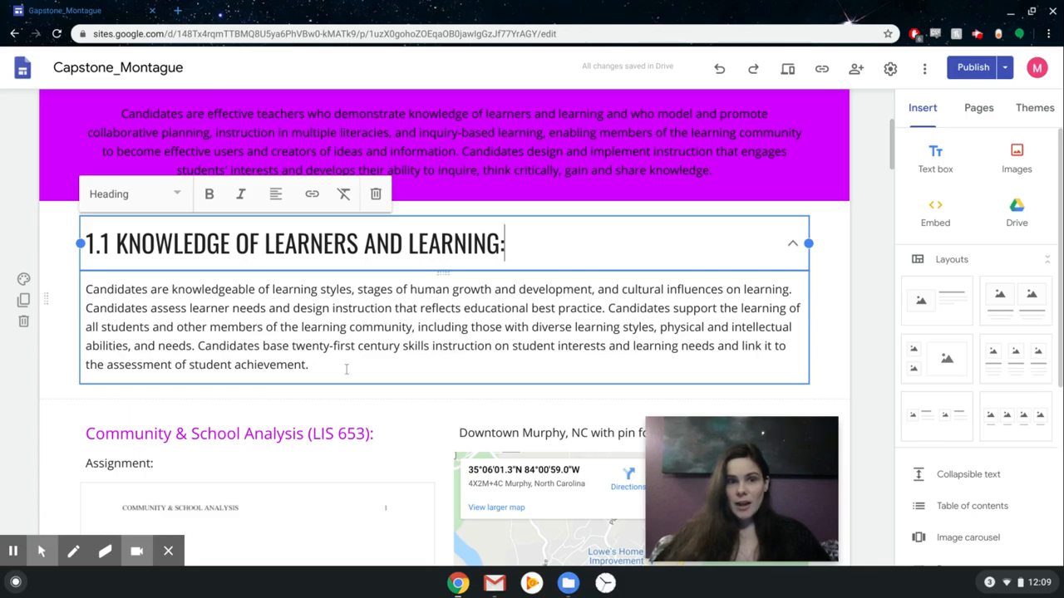
{"action": "left_click", "coordinate": [453, 243]}
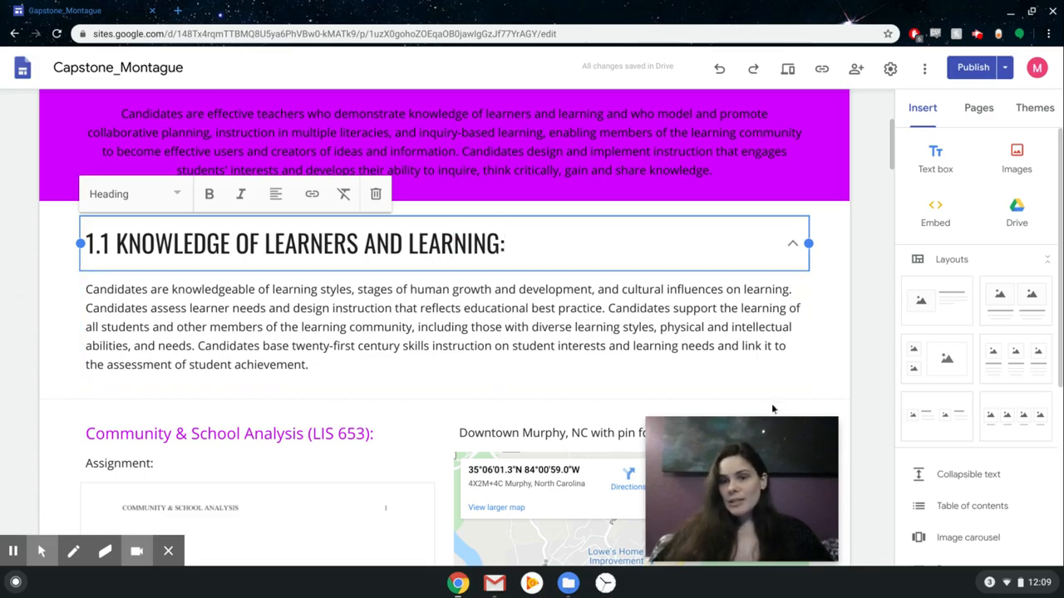
{"action": "mouse_move", "coordinate": [734, 448]}
{"action": "left_click_drag", "start_coordinate": [734, 448], "coordinate": [926, 411]}
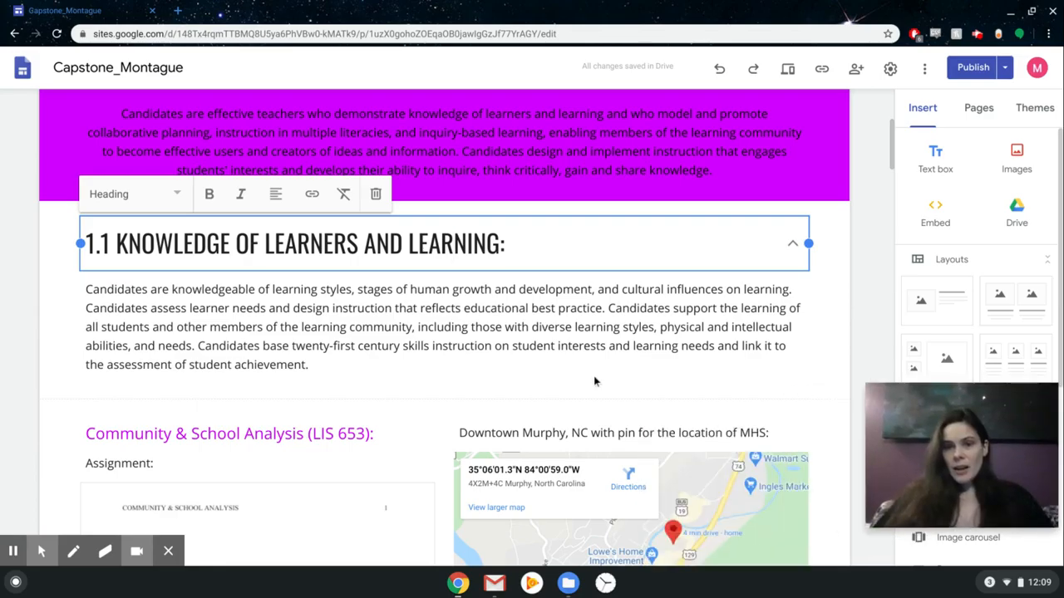
{"action": "left_click", "coordinate": [880, 365]}
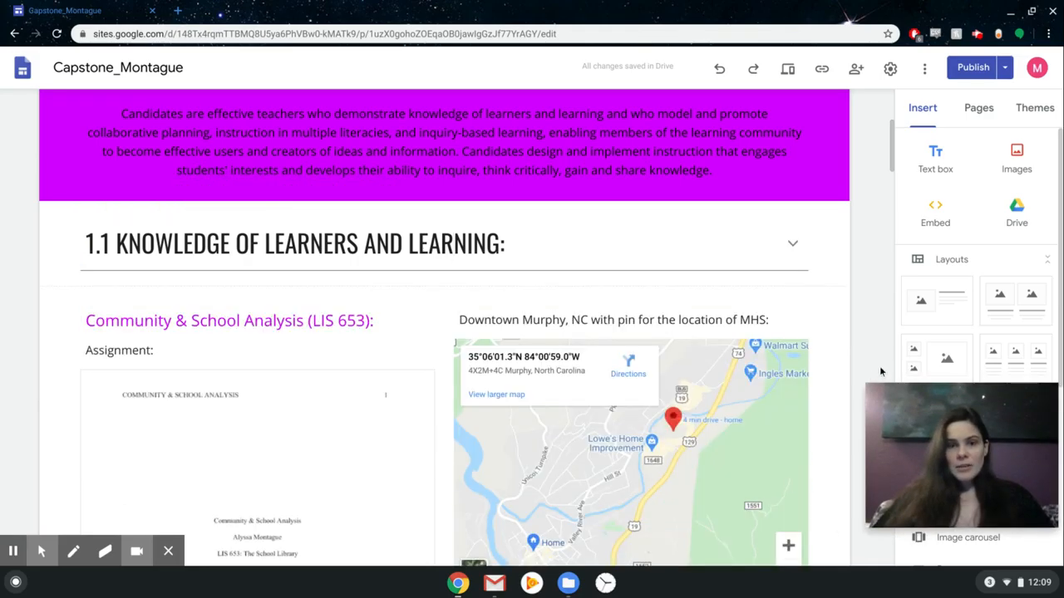
- Examine the Community & School Analysis section, including its embedded map, map caption, assignment document and heading text box
{"action": "scroll", "coordinate": [879, 366], "scroll_direction": "down", "scroll_amount": 3}
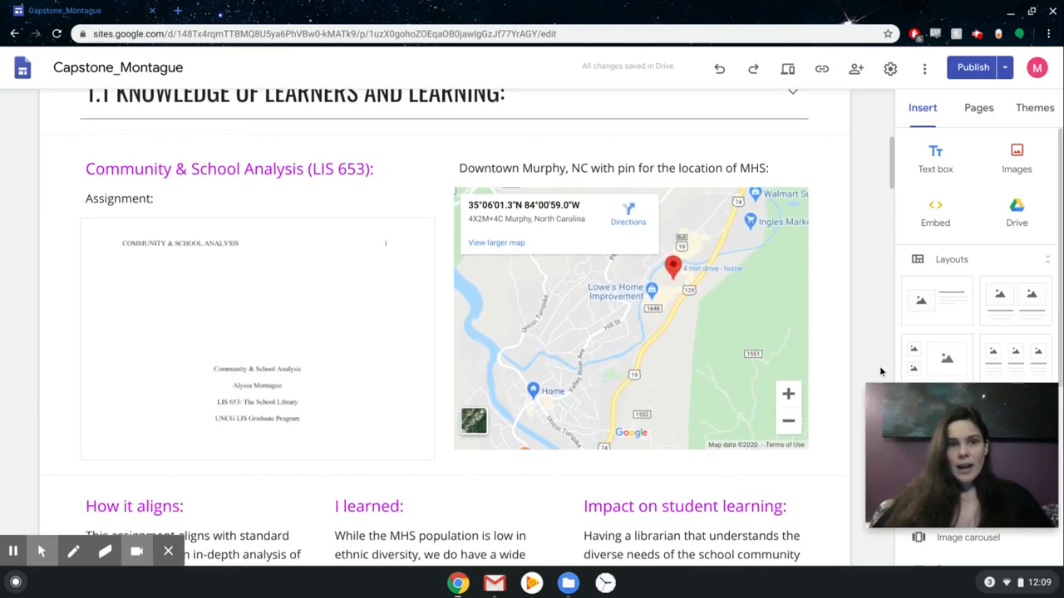
{"action": "left_click", "coordinate": [674, 338]}
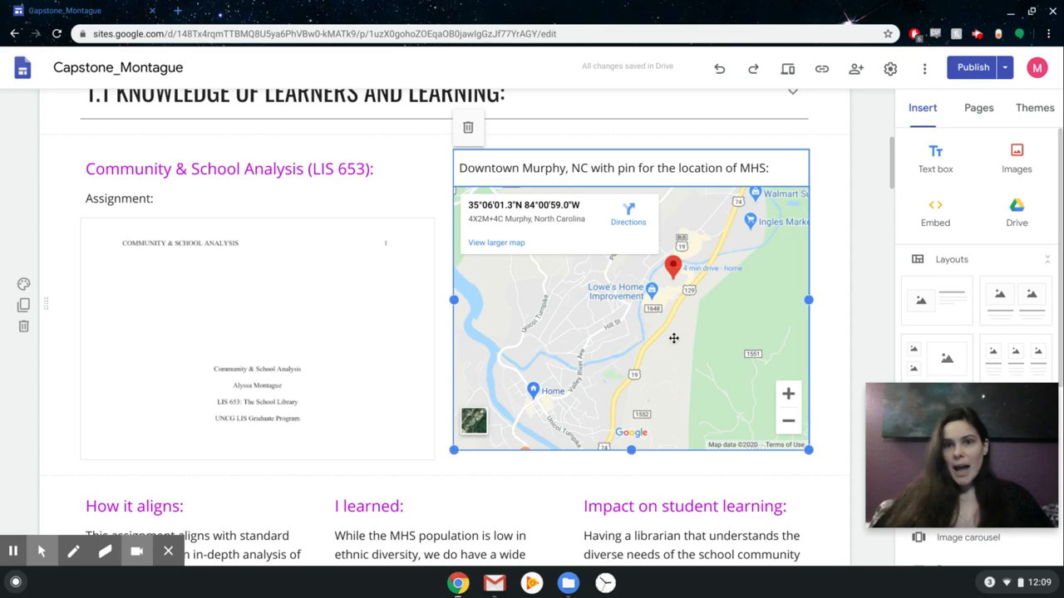
{"action": "left_click", "coordinate": [604, 168]}
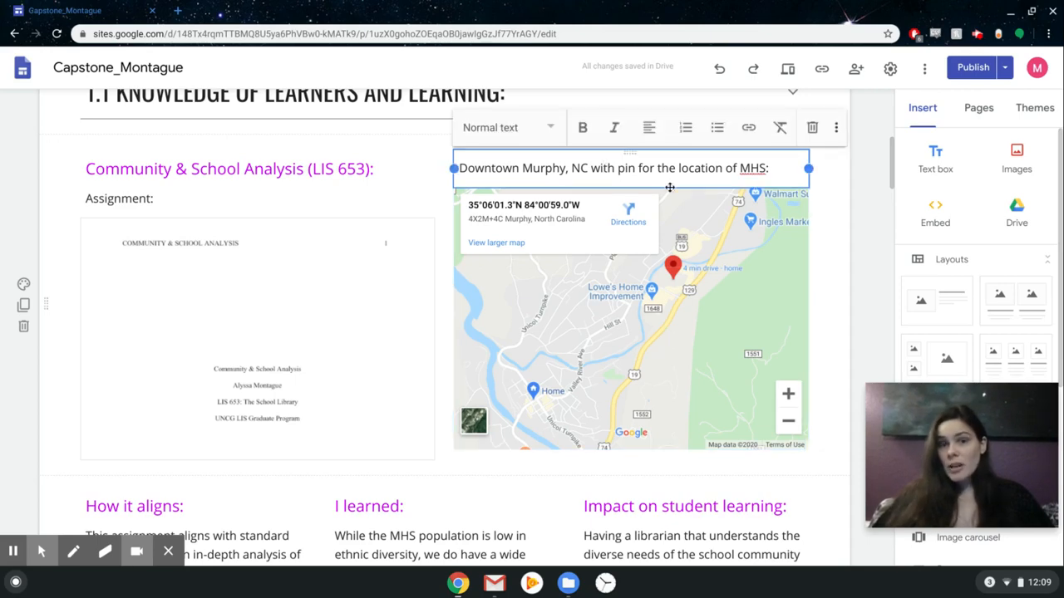
{"action": "left_click", "coordinate": [686, 228]}
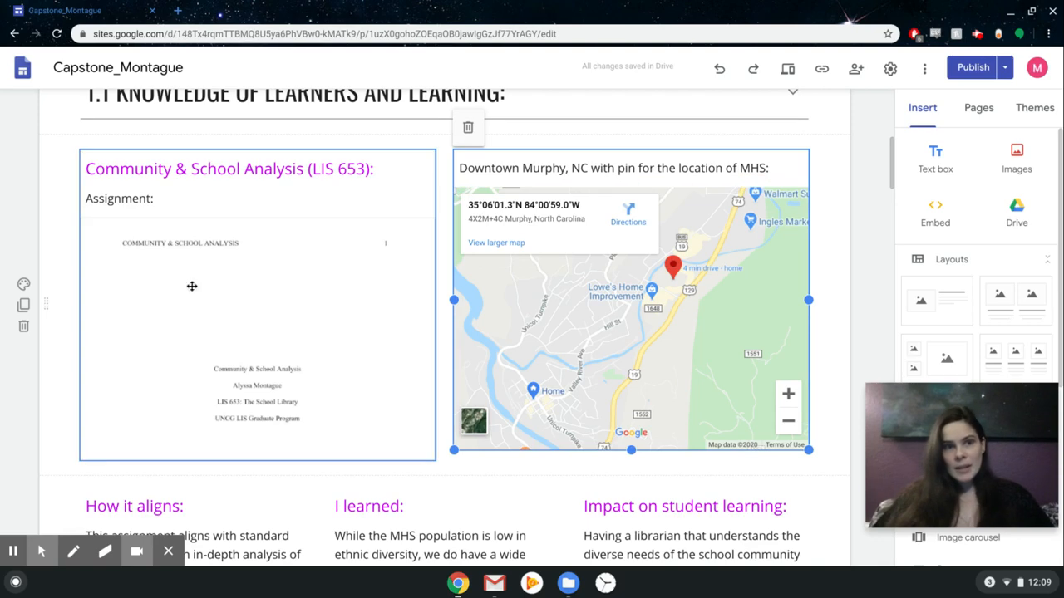
{"action": "left_click", "coordinate": [215, 276]}
{"action": "left_click", "coordinate": [205, 312]}
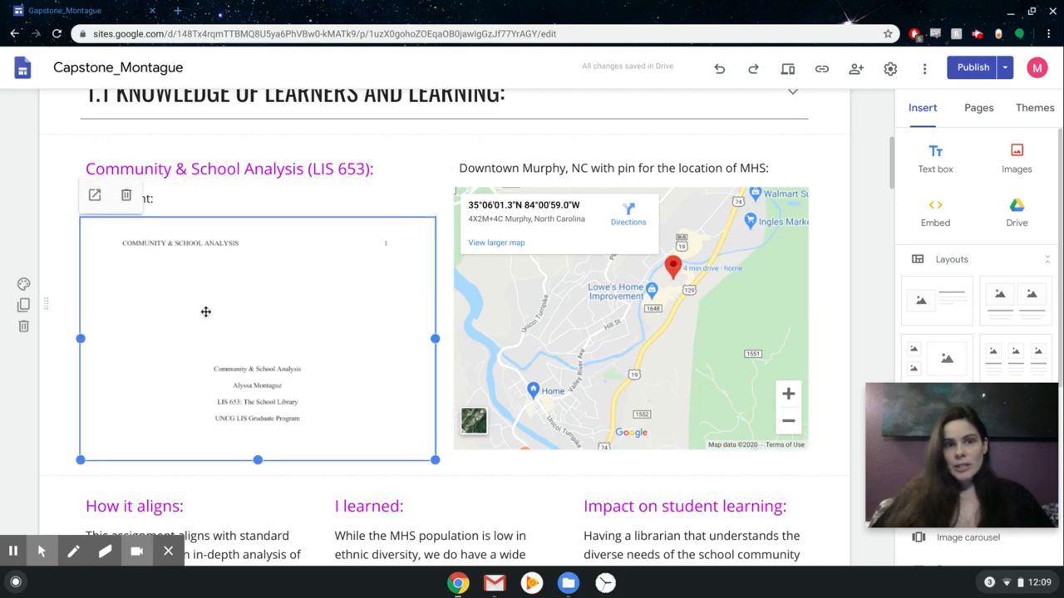
{"action": "left_click", "coordinate": [239, 191]}
{"action": "left_click", "coordinate": [237, 170]}
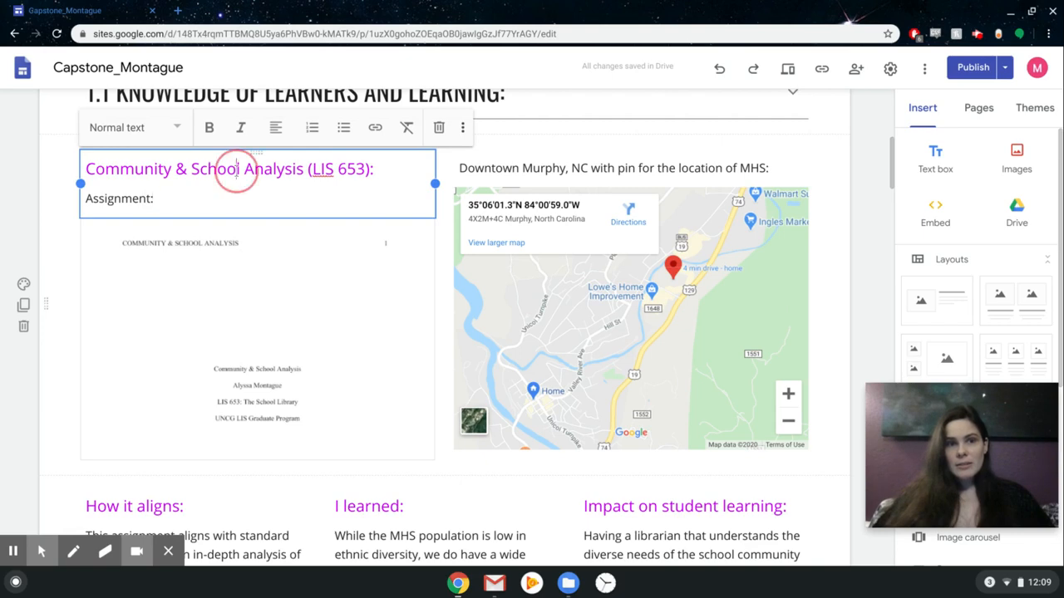
{"action": "left_click", "coordinate": [247, 231]}
- Look through the 1.1 reflection columns and the 1.2 section with its lesson plan, JSTOR video and inquiry model image
{"action": "scroll", "coordinate": [298, 319], "scroll_direction": "down", "scroll_amount": 8}
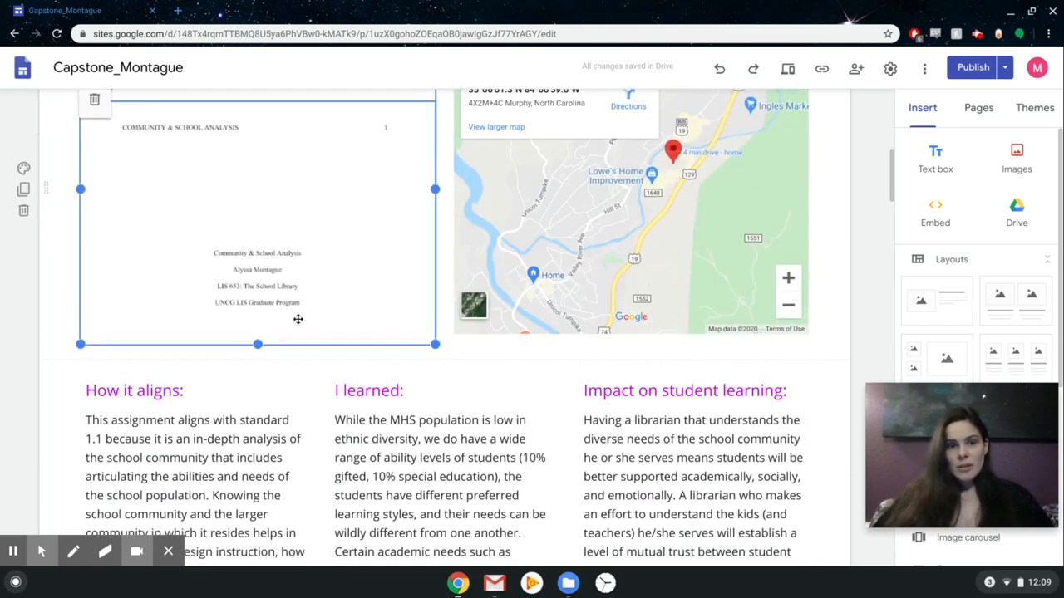
{"action": "scroll", "coordinate": [486, 329], "scroll_direction": "down", "scroll_amount": 3}
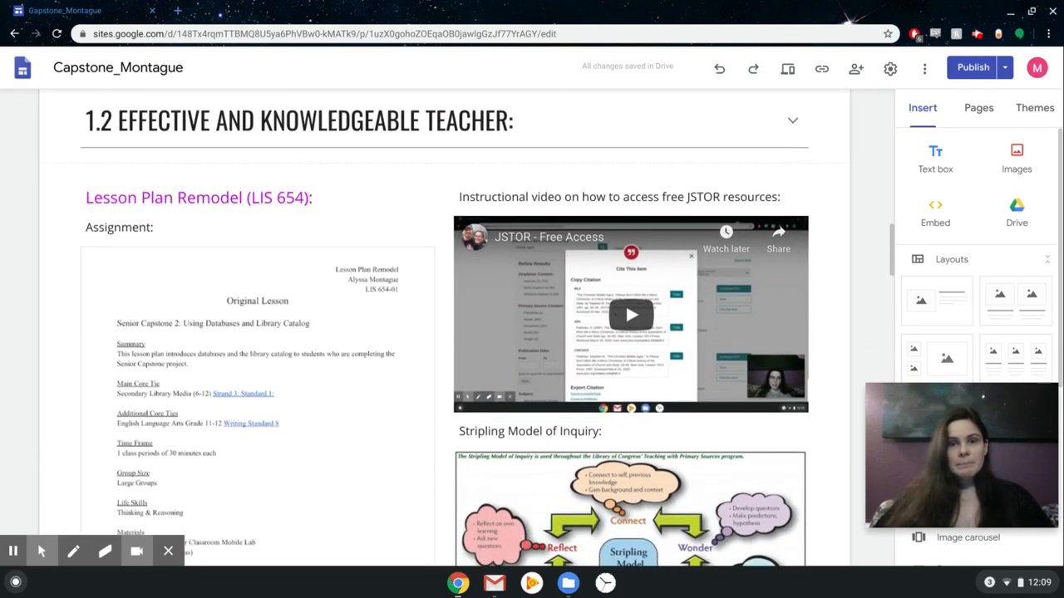
{"action": "scroll", "coordinate": [739, 206], "scroll_direction": "up", "scroll_amount": 1}
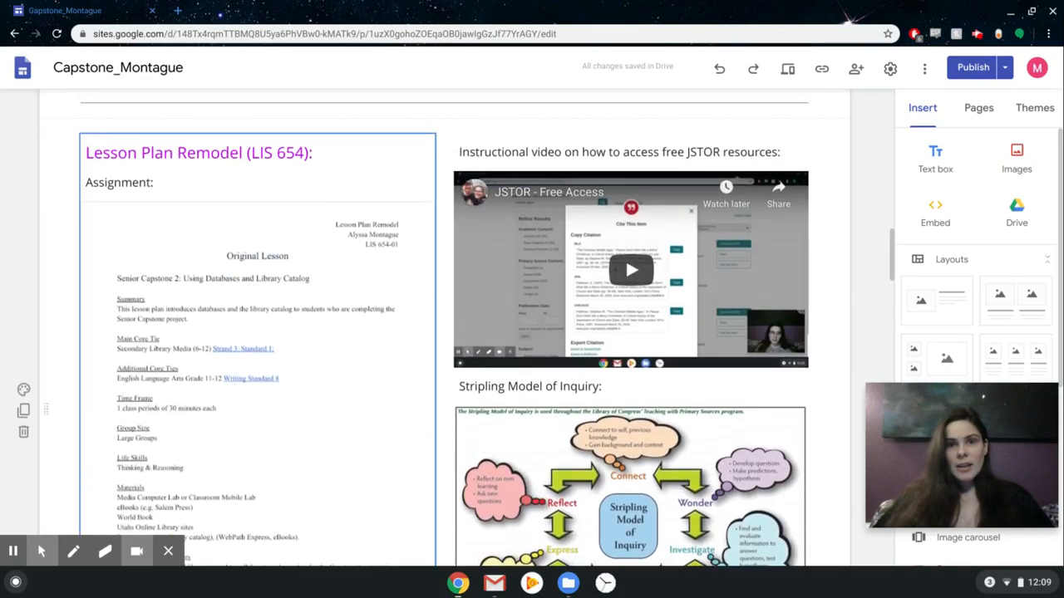
{"action": "left_click", "coordinate": [739, 205]}
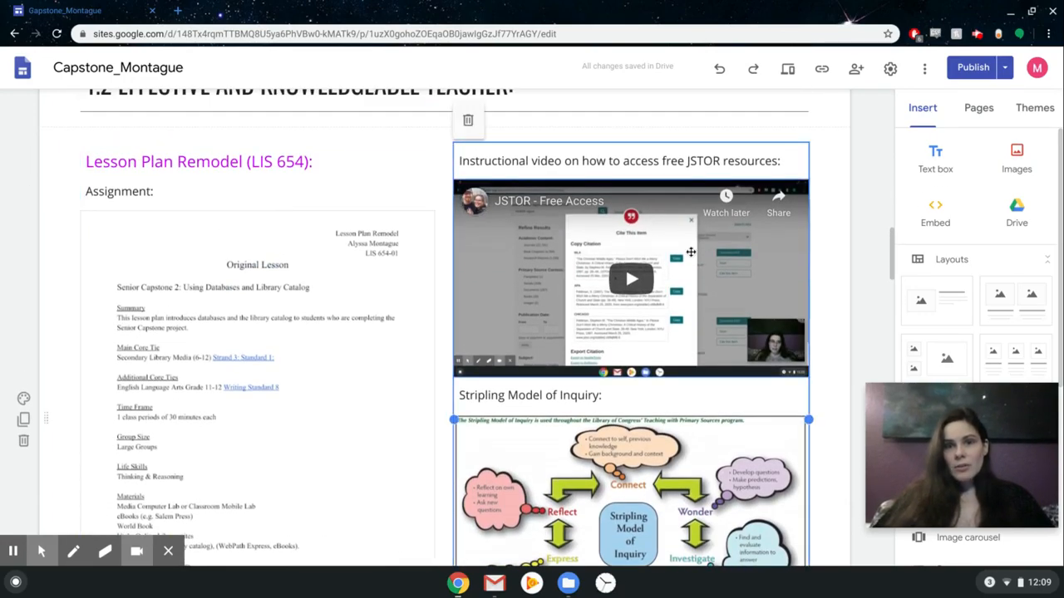
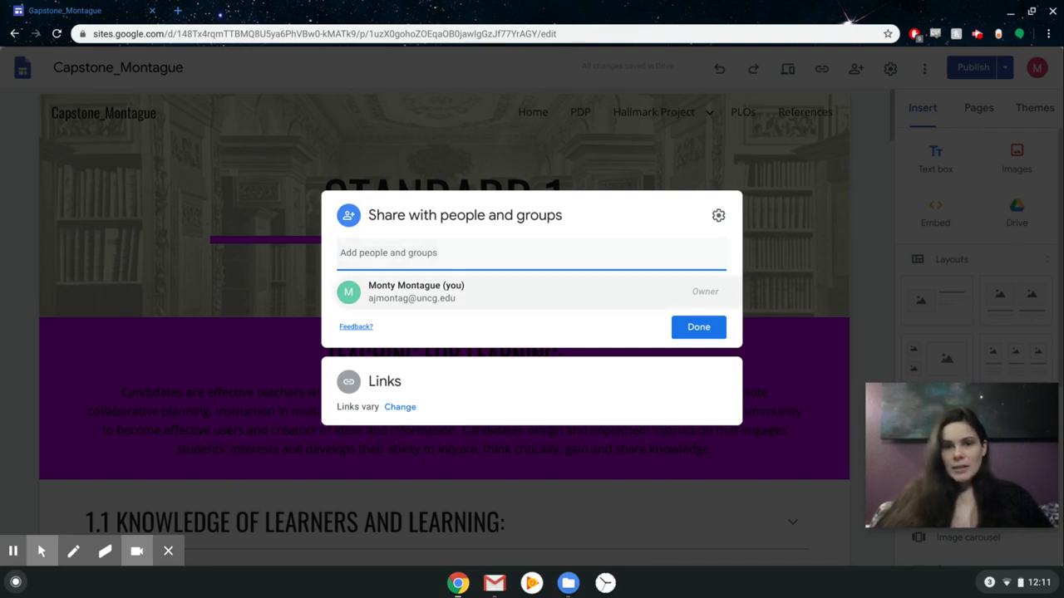
- Prepare a sharing invitation for a suggested contact with the Published Viewer role, then cancel it without sending
{"action": "left_click", "coordinate": [411, 263]}
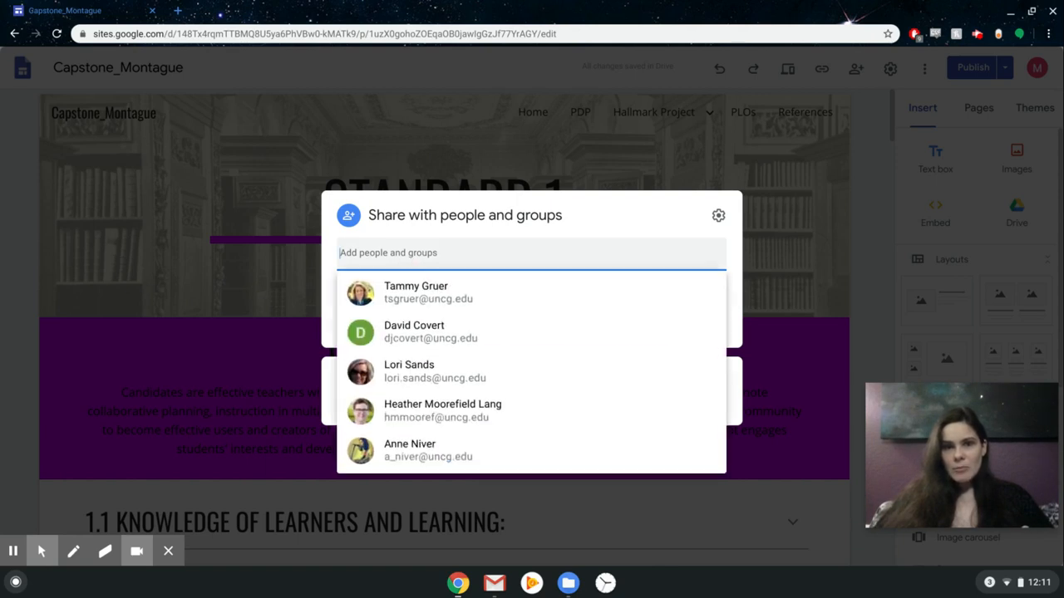
{"action": "left_click", "coordinate": [421, 299]}
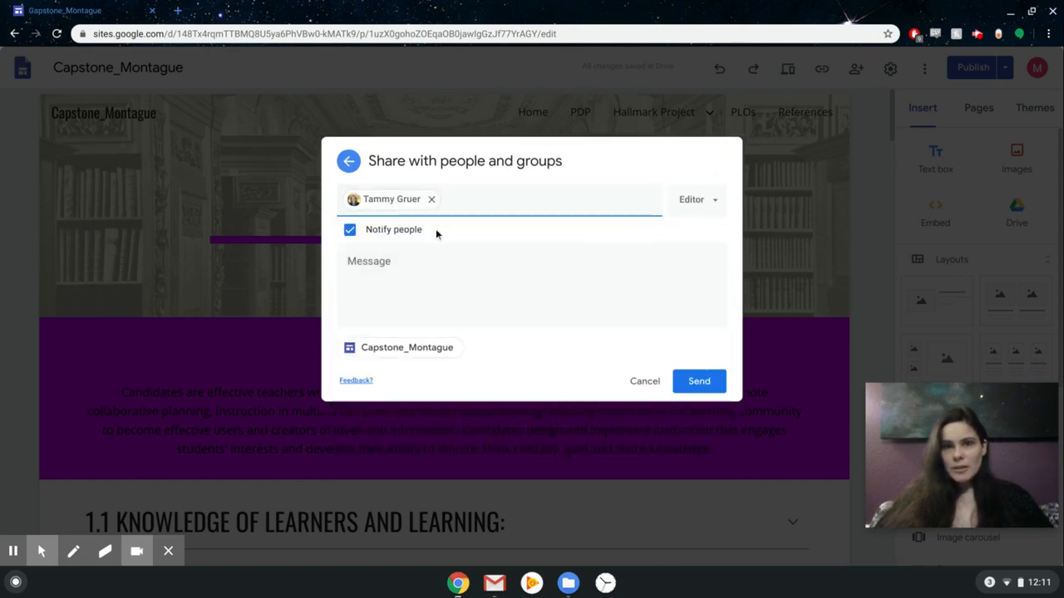
{"action": "left_click", "coordinate": [507, 290]}
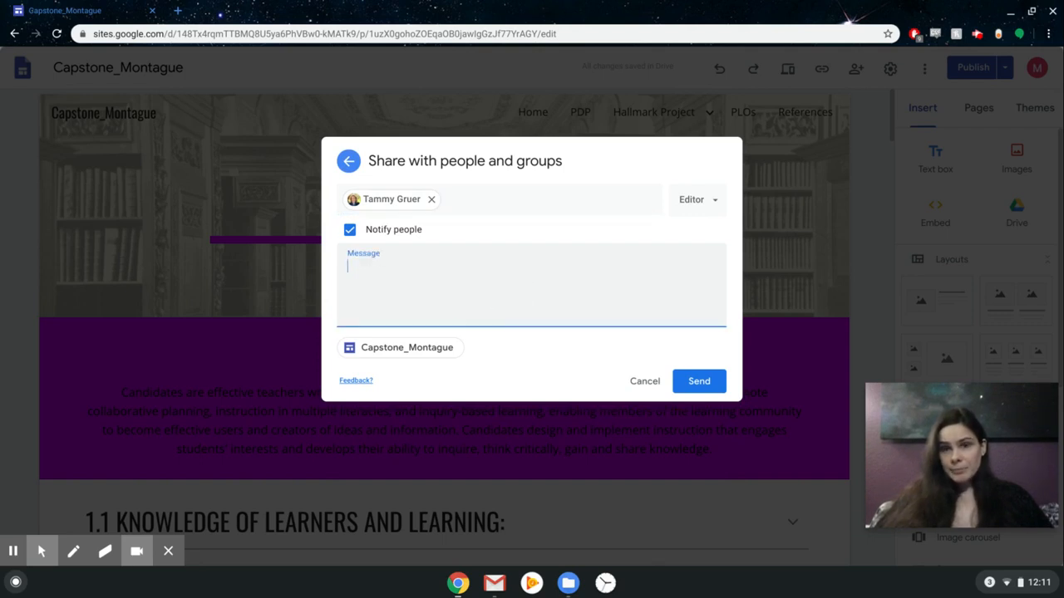
{"action": "left_click", "coordinate": [716, 214]}
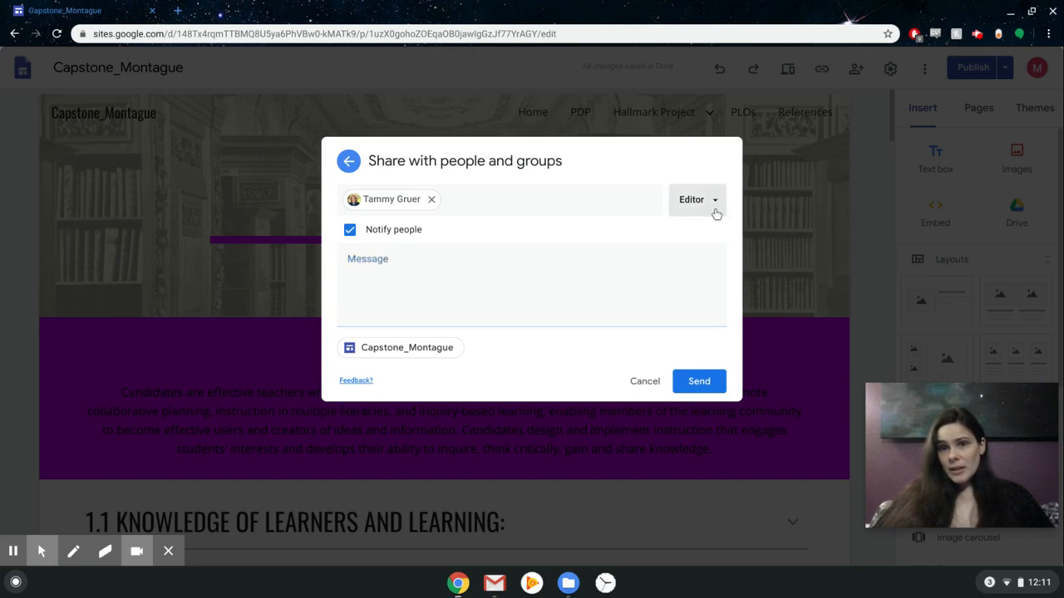
{"action": "left_click", "coordinate": [716, 214]}
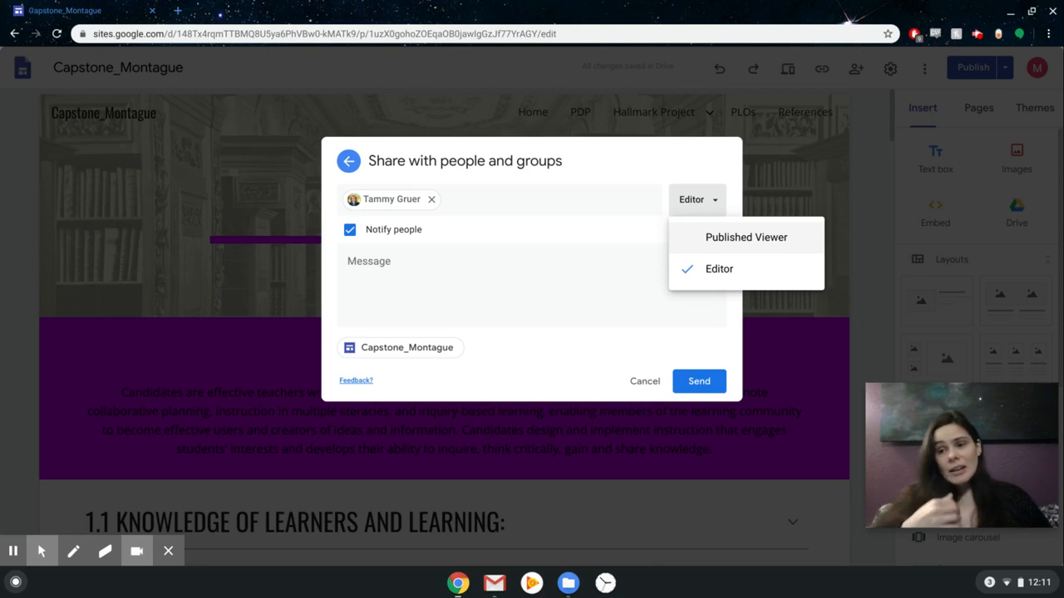
{"action": "left_click", "coordinate": [731, 250]}
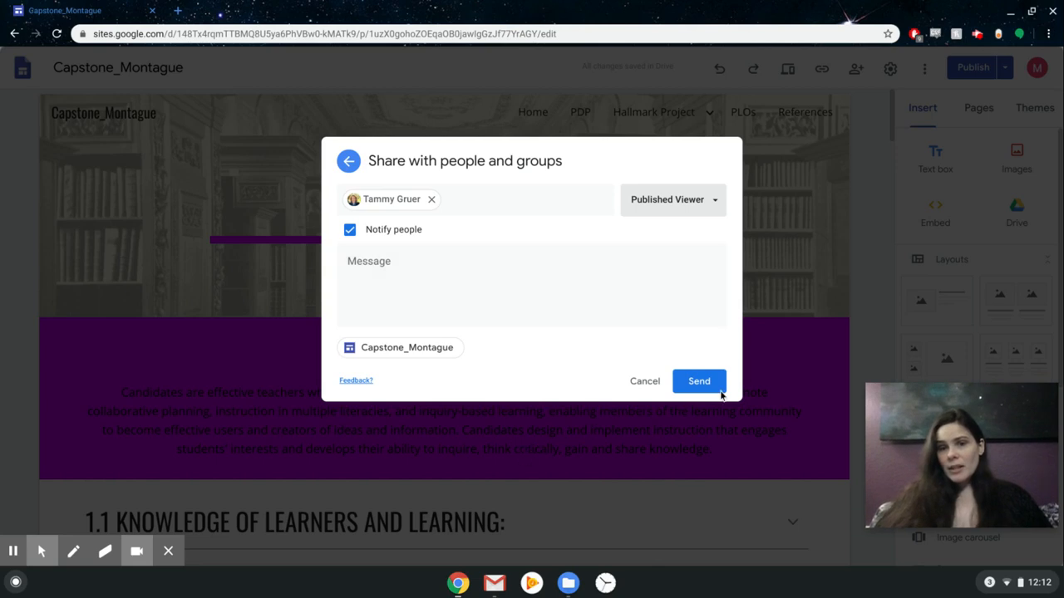
{"action": "left_click", "coordinate": [654, 389]}
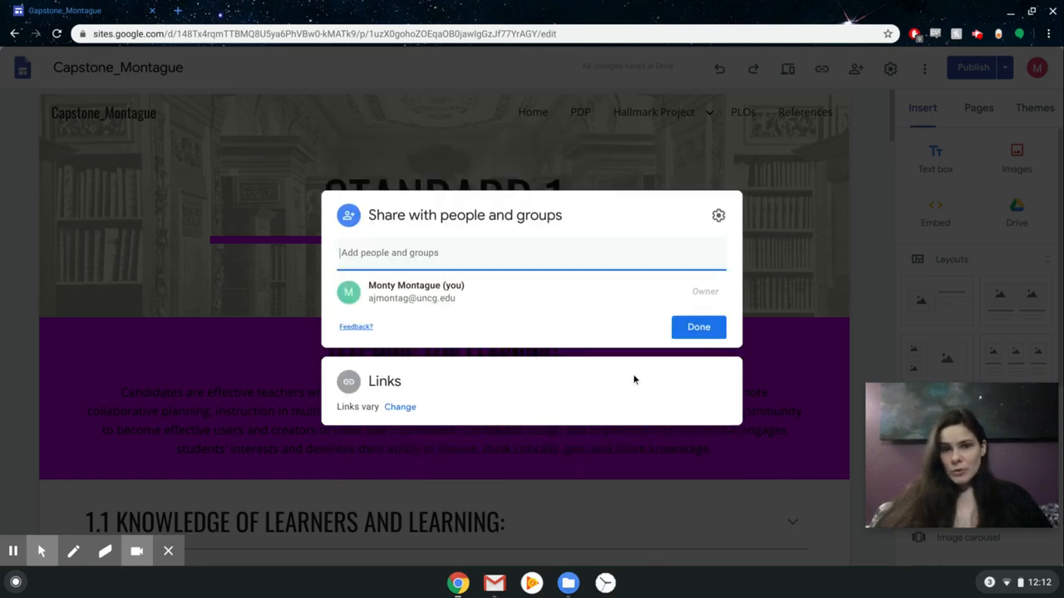
- Review the link access options for the draft and the published site, then close the sharing settings without changing them
{"action": "left_click", "coordinate": [400, 408]}
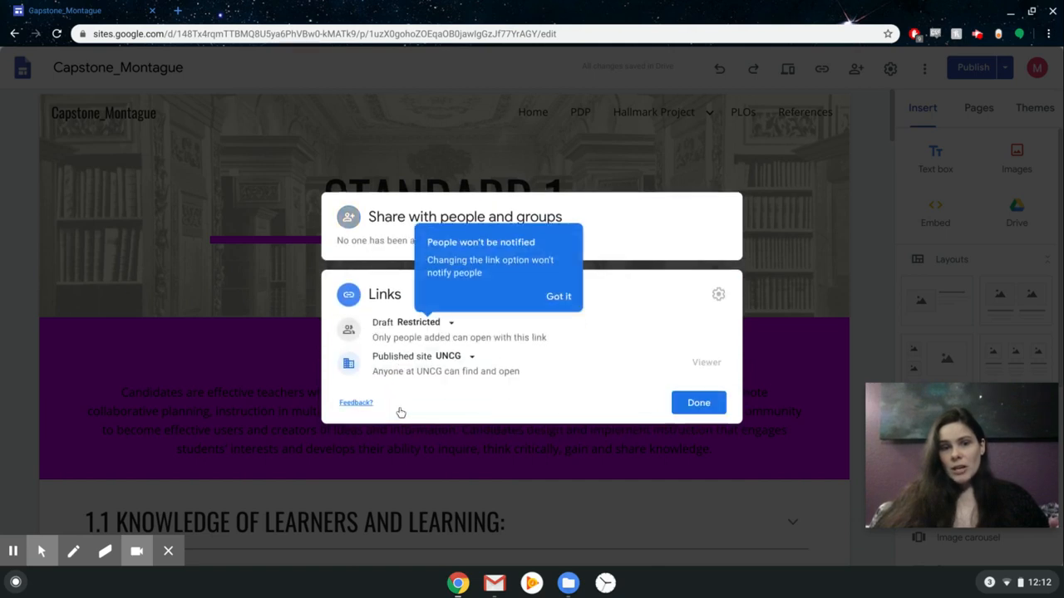
{"action": "left_click", "coordinate": [571, 304]}
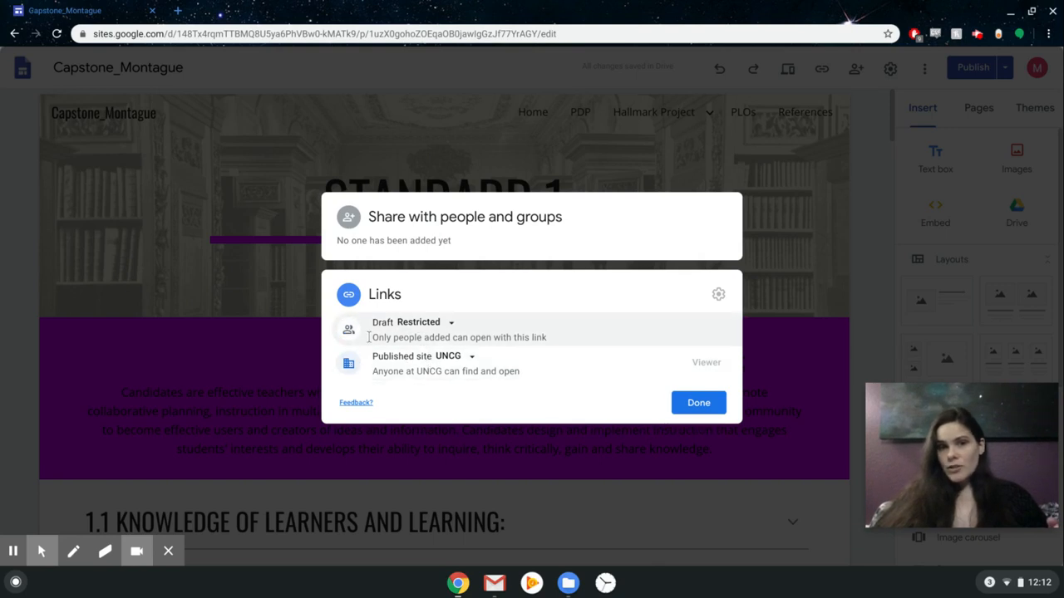
{"action": "left_click", "coordinate": [450, 326]}
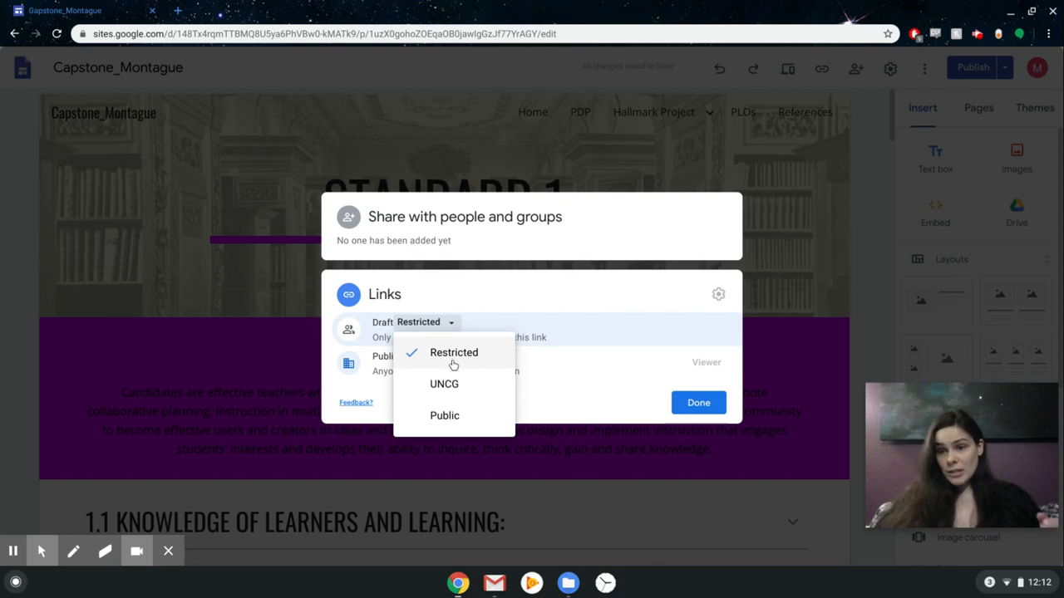
{"action": "left_click", "coordinate": [485, 311]}
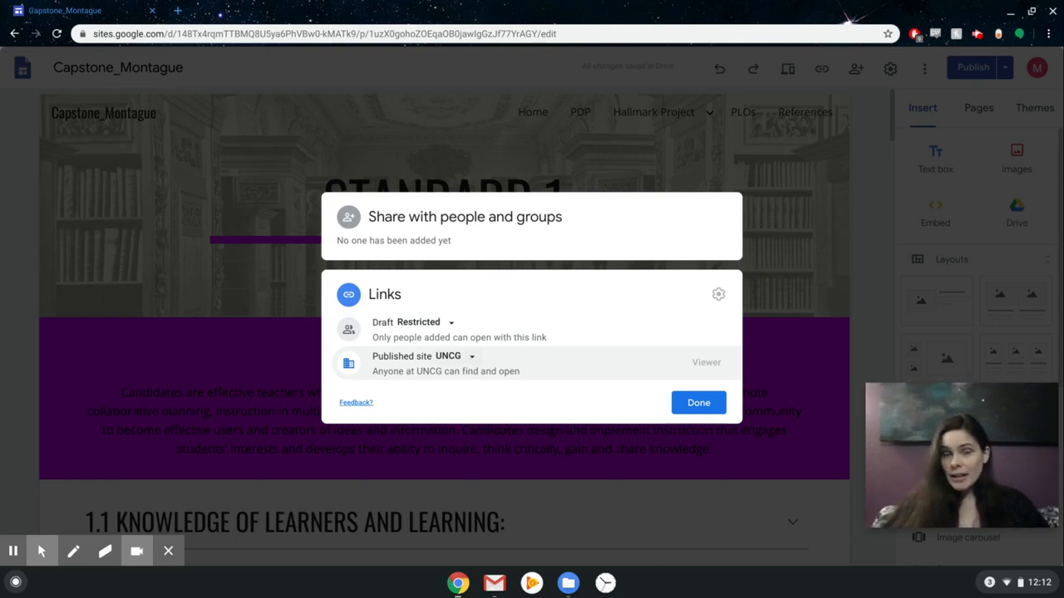
{"action": "left_click", "coordinate": [465, 355]}
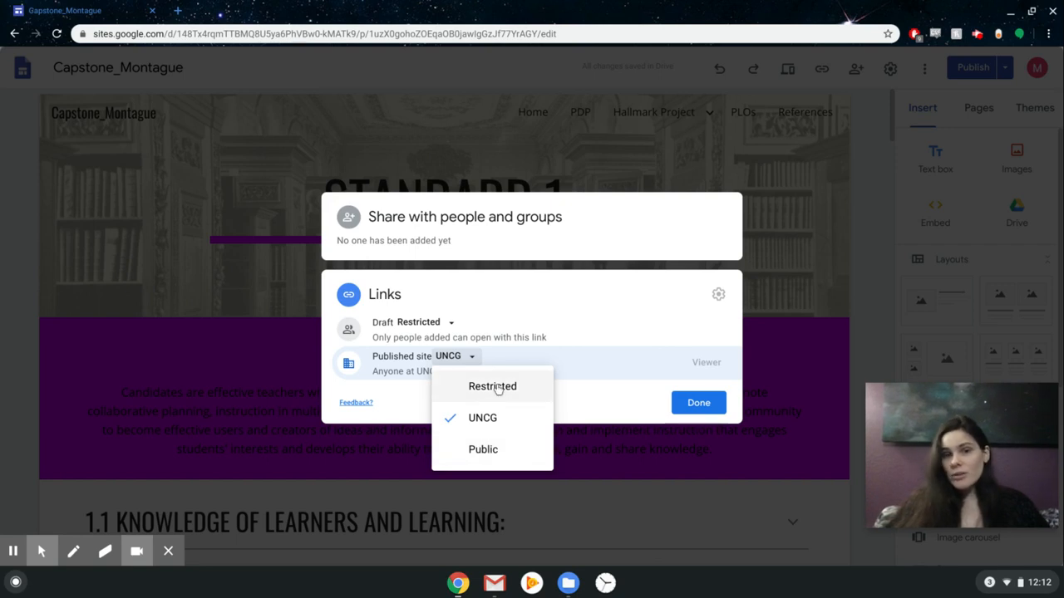
{"action": "left_click", "coordinate": [586, 398]}
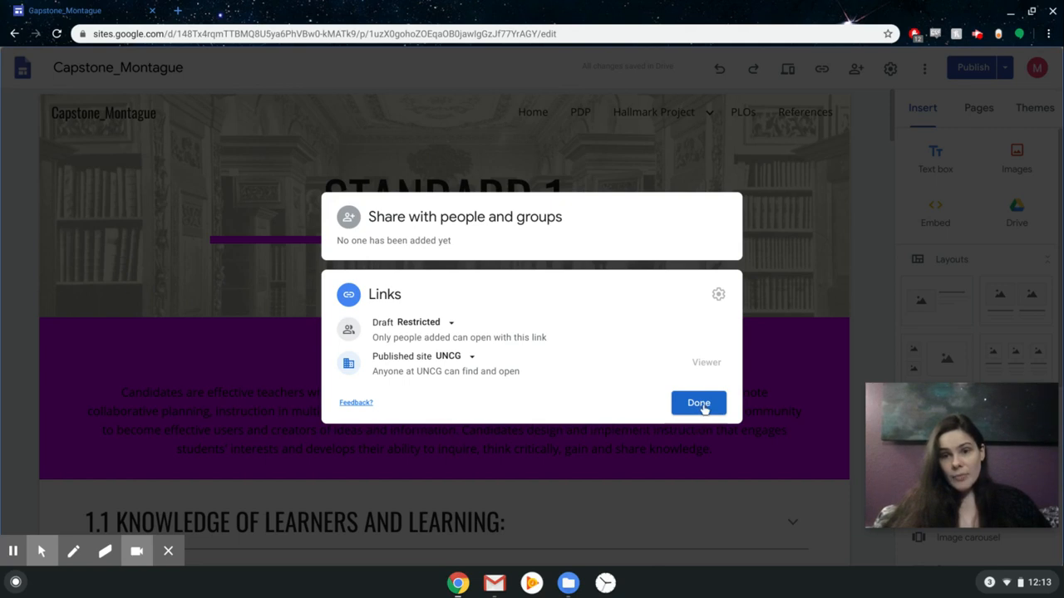
{"action": "left_click", "coordinate": [698, 403]}
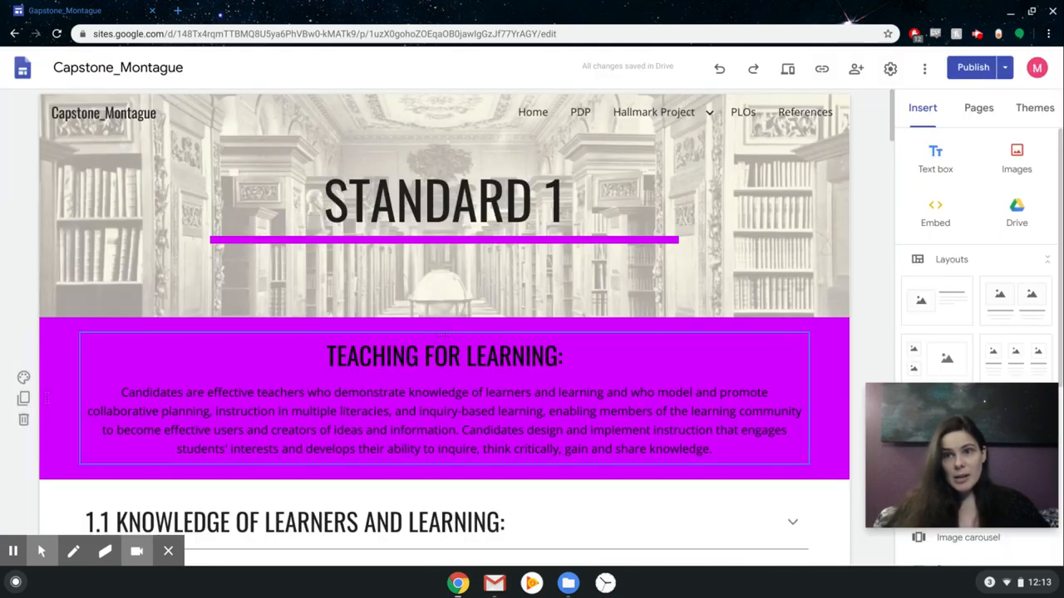
- Review the site settings for navigation, brand images, viewer tools and analytics
{"action": "left_click", "coordinate": [889, 75]}
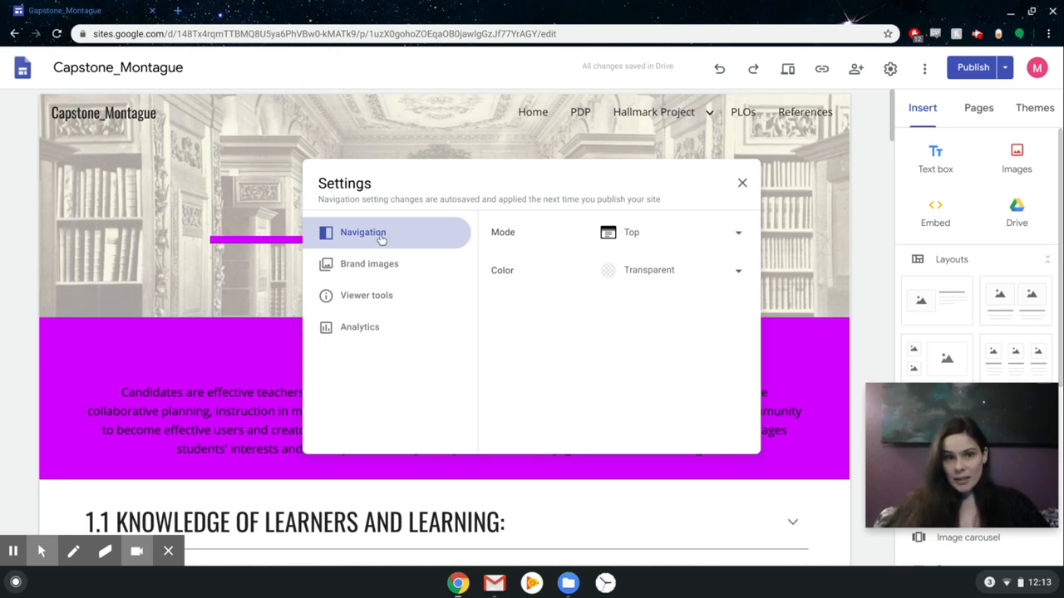
{"action": "left_click", "coordinate": [378, 270]}
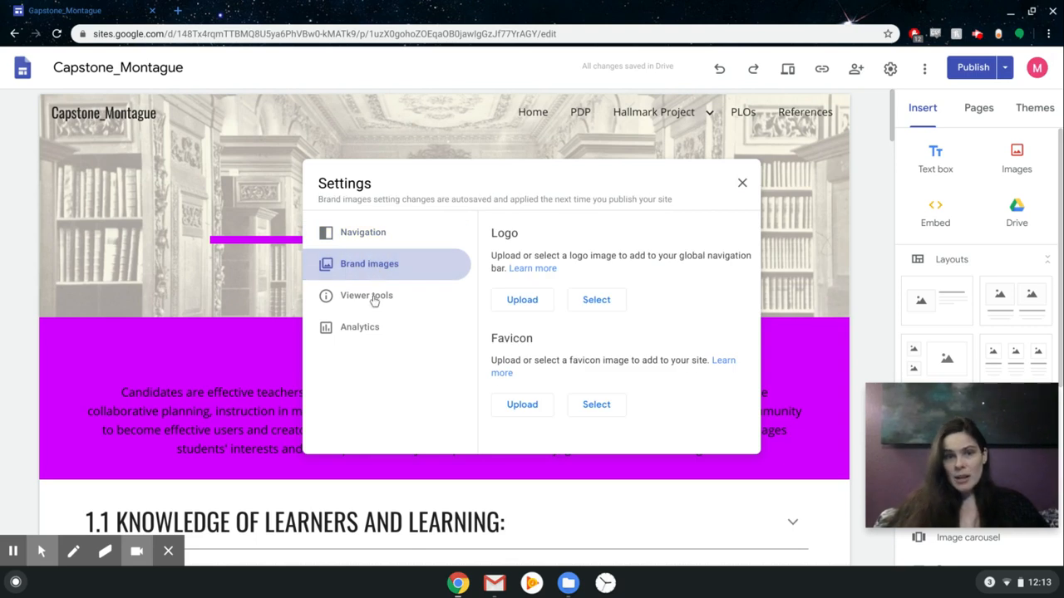
{"action": "left_click", "coordinate": [374, 302]}
{"action": "left_click", "coordinate": [368, 327]}
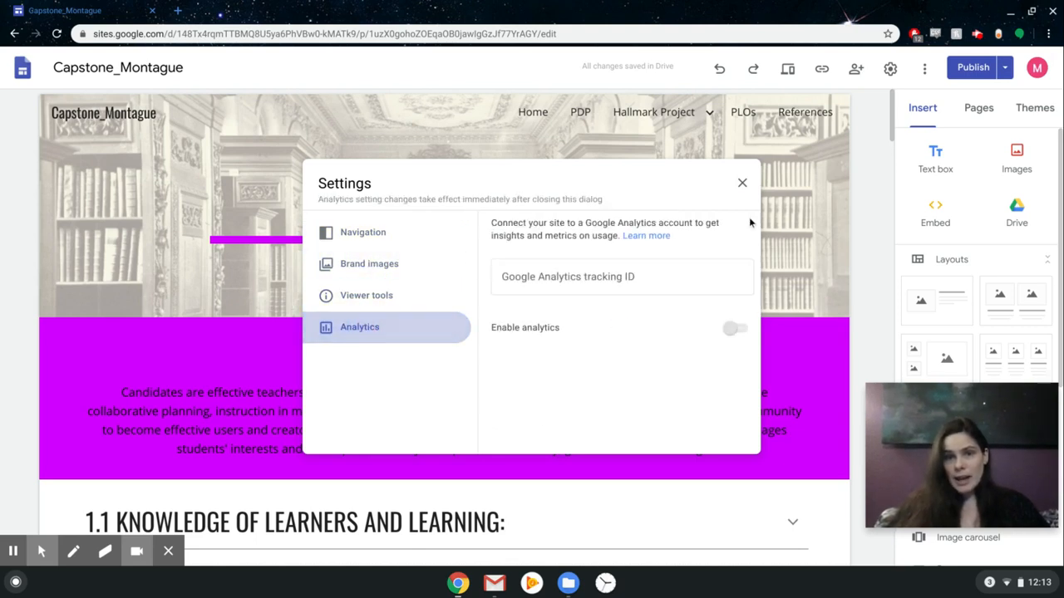
- Close the site settings and look through the additional site options and the publishing options
{"action": "left_click", "coordinate": [742, 184]}
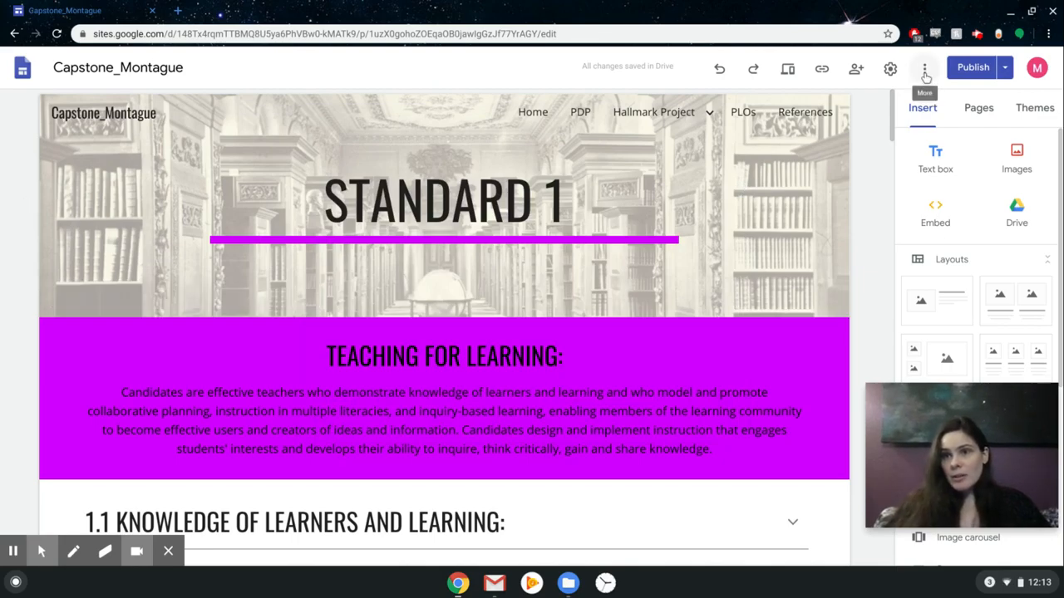
{"action": "left_click", "coordinate": [925, 73]}
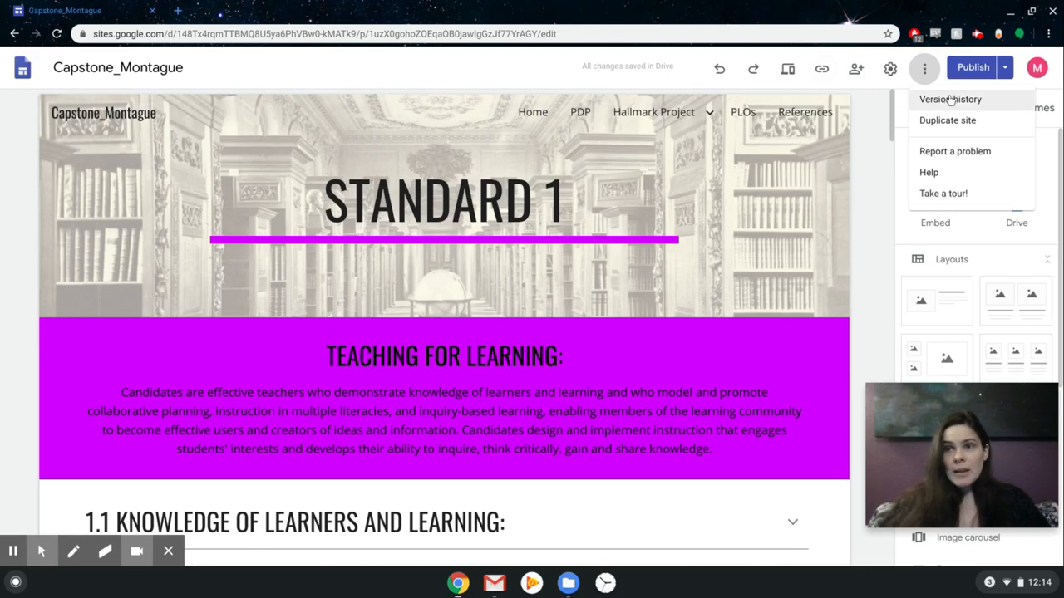
{"action": "left_click", "coordinate": [1009, 77]}
{"action": "left_click", "coordinate": [1006, 68]}
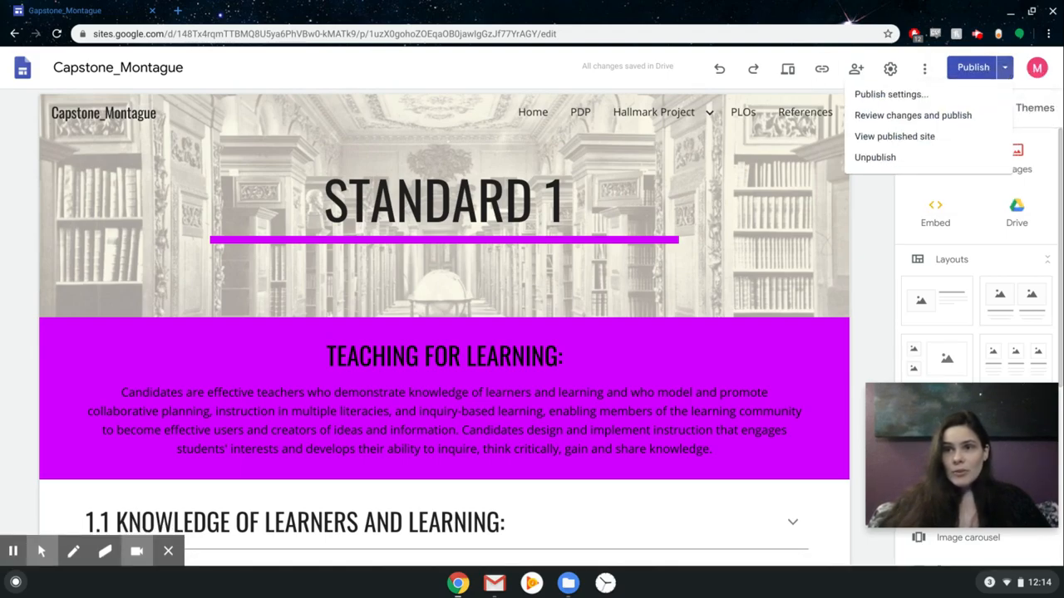
{"action": "left_click", "coordinate": [961, 80]}
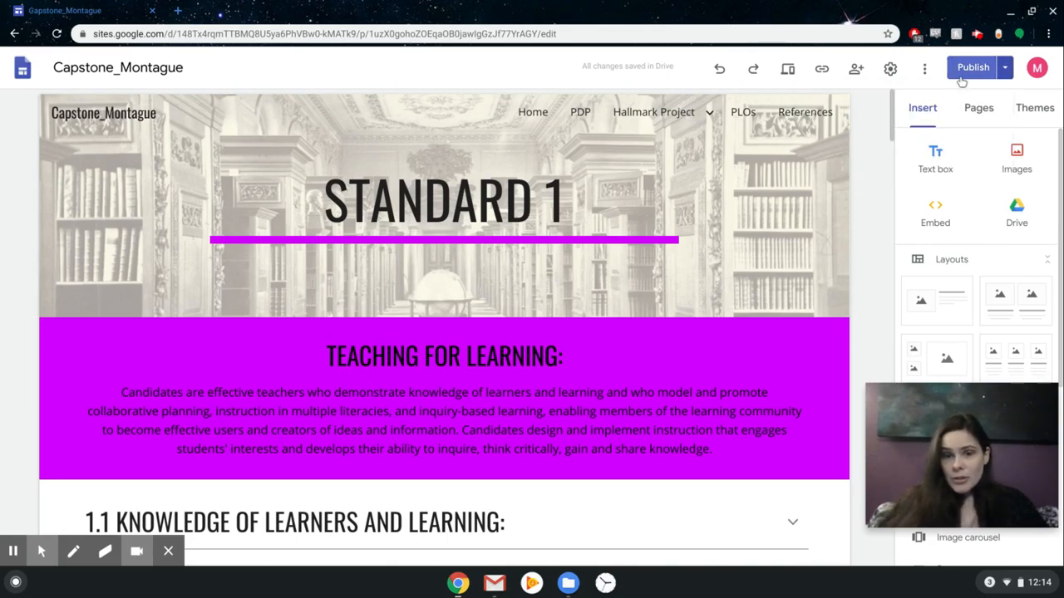
- Review the web address and the editor review option in the publish settings, then cancel without changing them
{"action": "left_click", "coordinate": [1004, 68]}
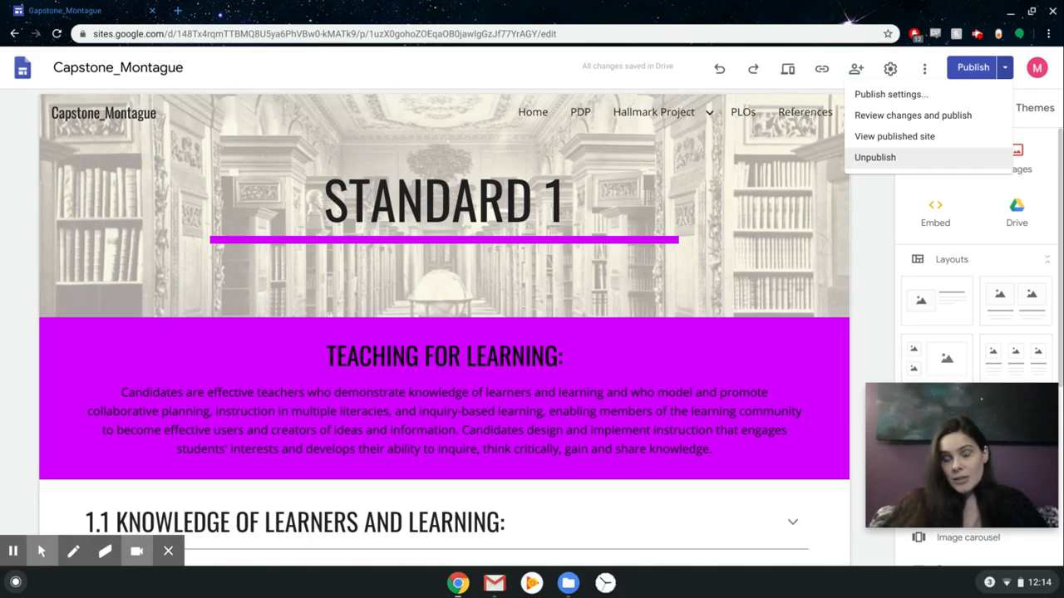
{"action": "left_click", "coordinate": [889, 94]}
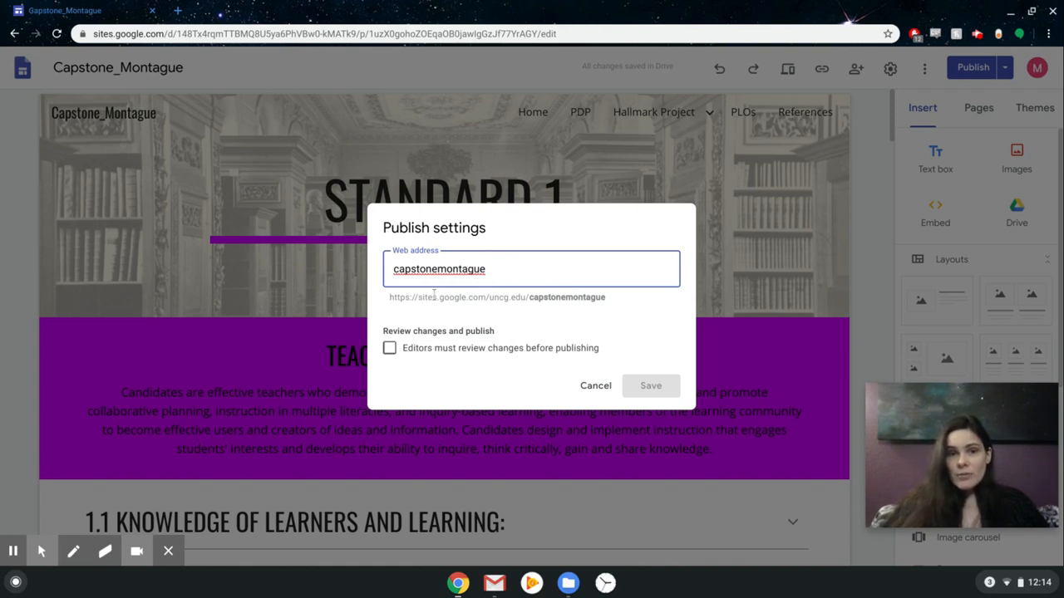
{"action": "left_click_drag", "start_coordinate": [427, 304], "coordinate": [583, 295]}
{"action": "left_click", "coordinate": [588, 295]}
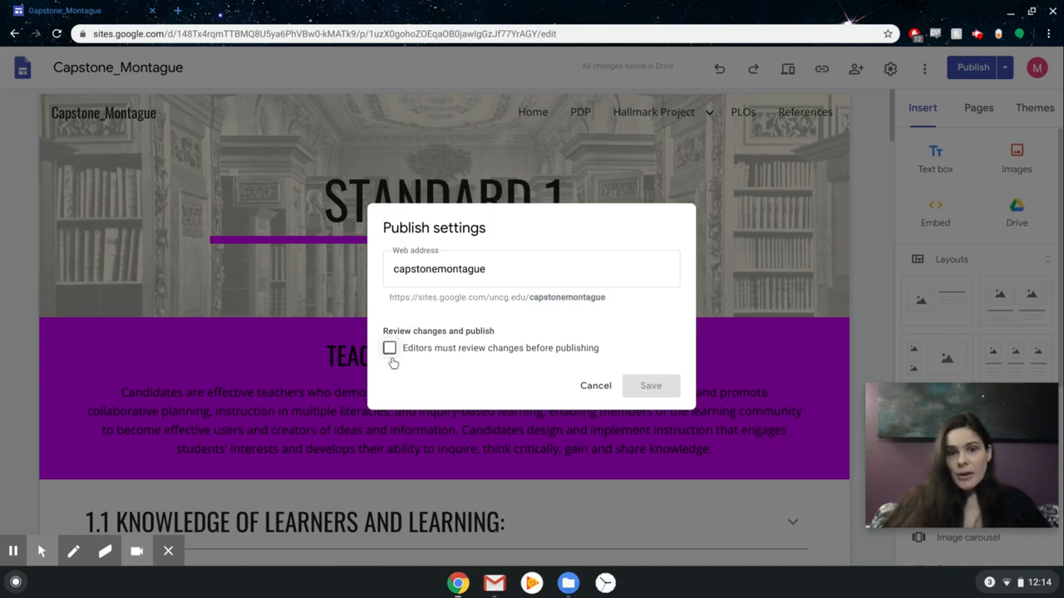
{"action": "left_click", "coordinate": [595, 394]}
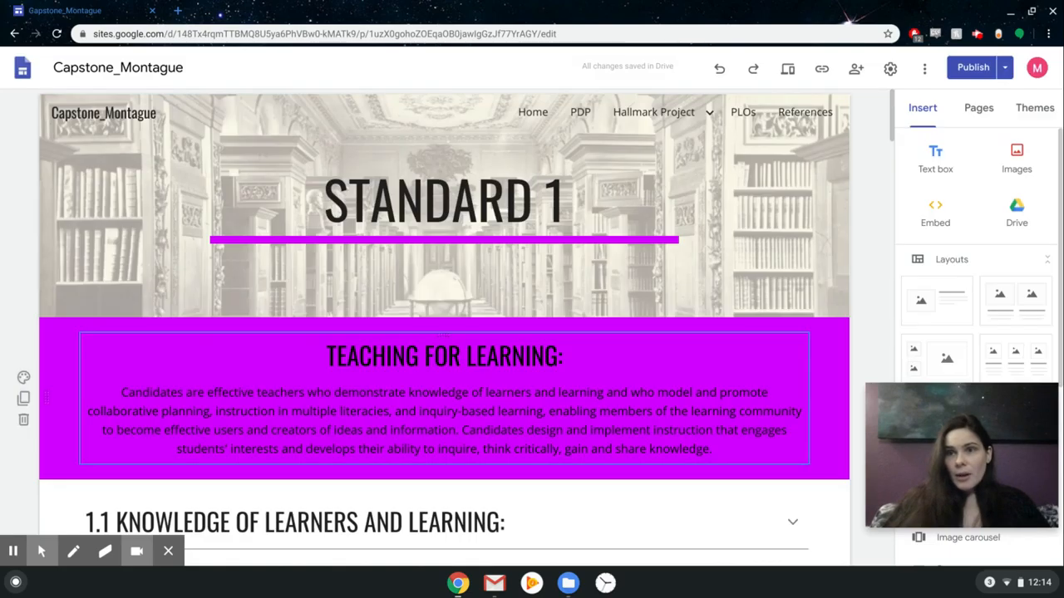
- Check the site for unpublished changes to review, then return to the editor
{"action": "left_click", "coordinate": [1004, 68]}
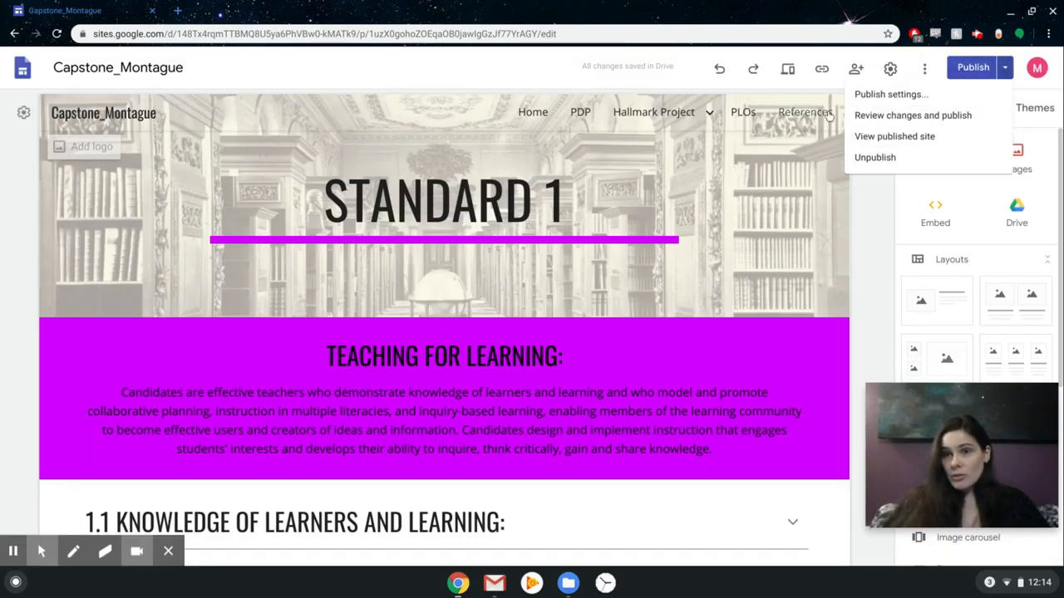
{"action": "left_click", "coordinate": [909, 117]}
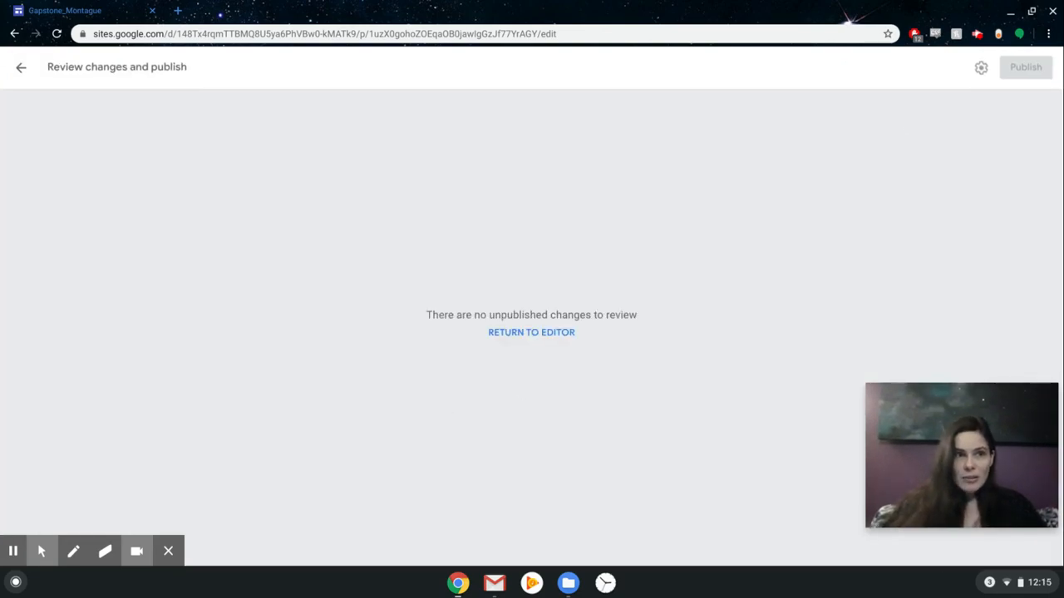
{"action": "left_click", "coordinate": [21, 67]}
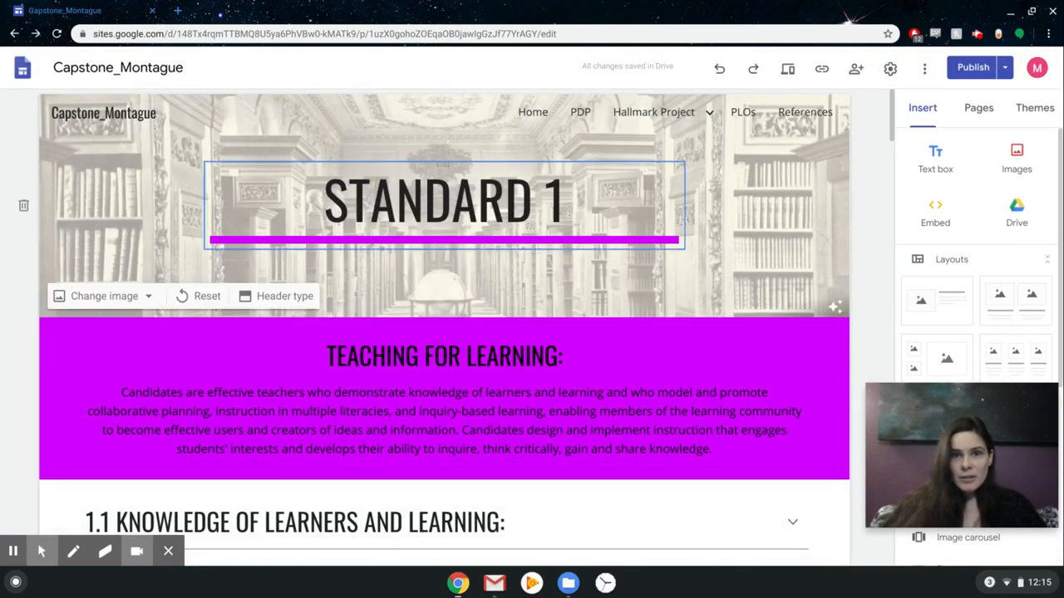
- Add a period after the "STANDARD 1" title and compare the draft with the published version, returning to the editor without publishing
{"action": "left_click", "coordinate": [567, 204]}
{"action": "type", "text": "."}
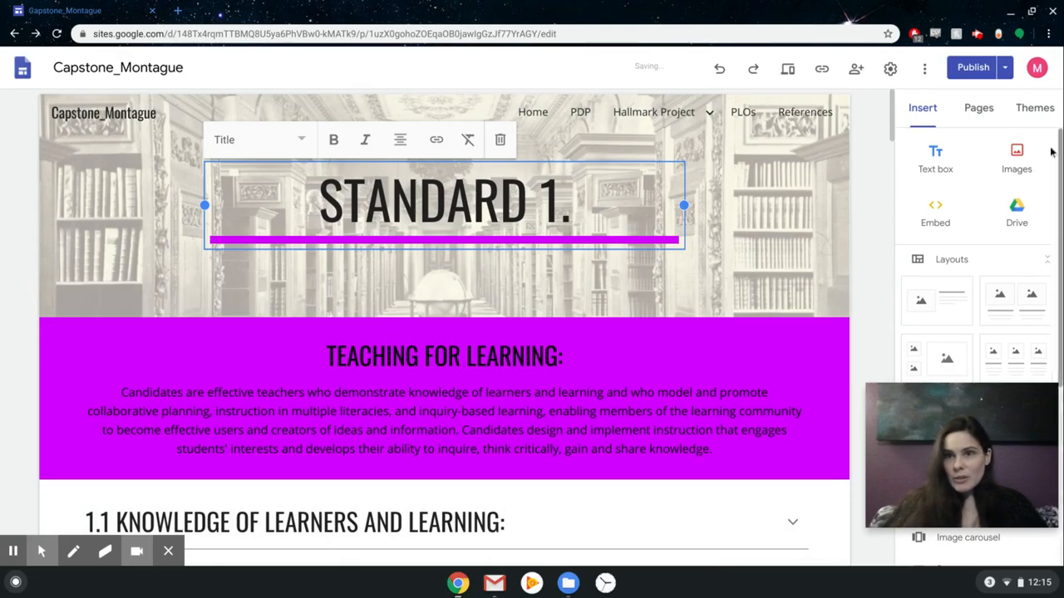
{"action": "left_click", "coordinate": [1005, 68]}
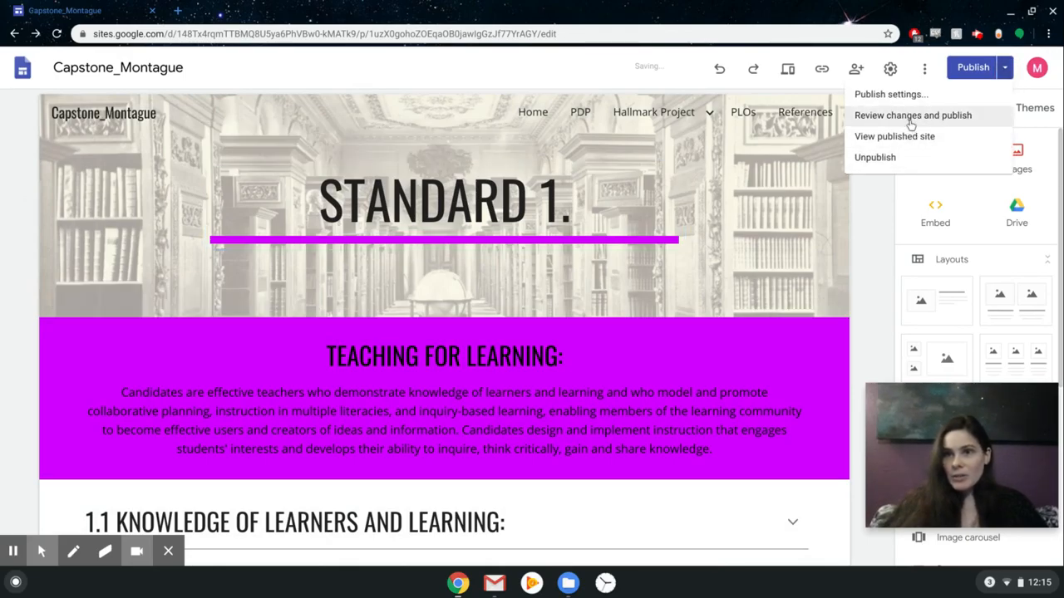
{"action": "left_click", "coordinate": [911, 116]}
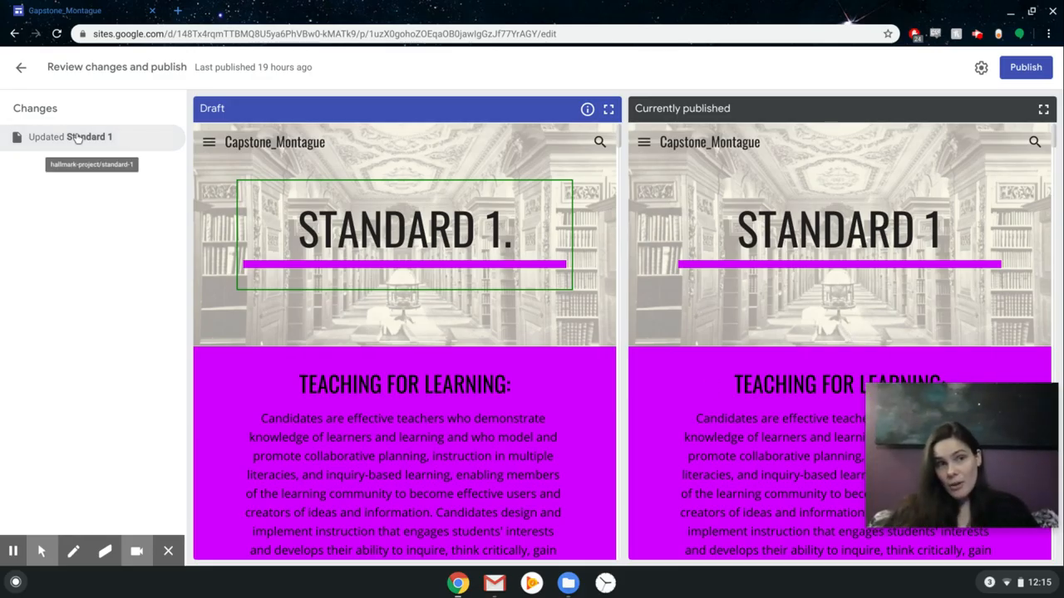
{"action": "left_click", "coordinate": [23, 70]}
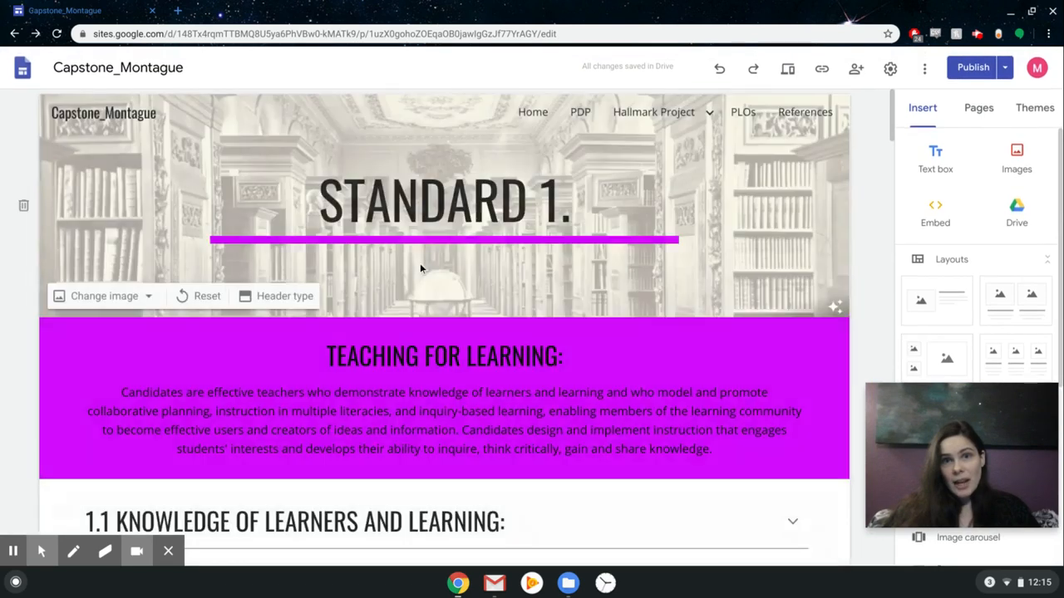
- Remove the period from the end of the page title so it reads "STANDARD 1"
{"action": "left_click", "coordinate": [596, 205]}
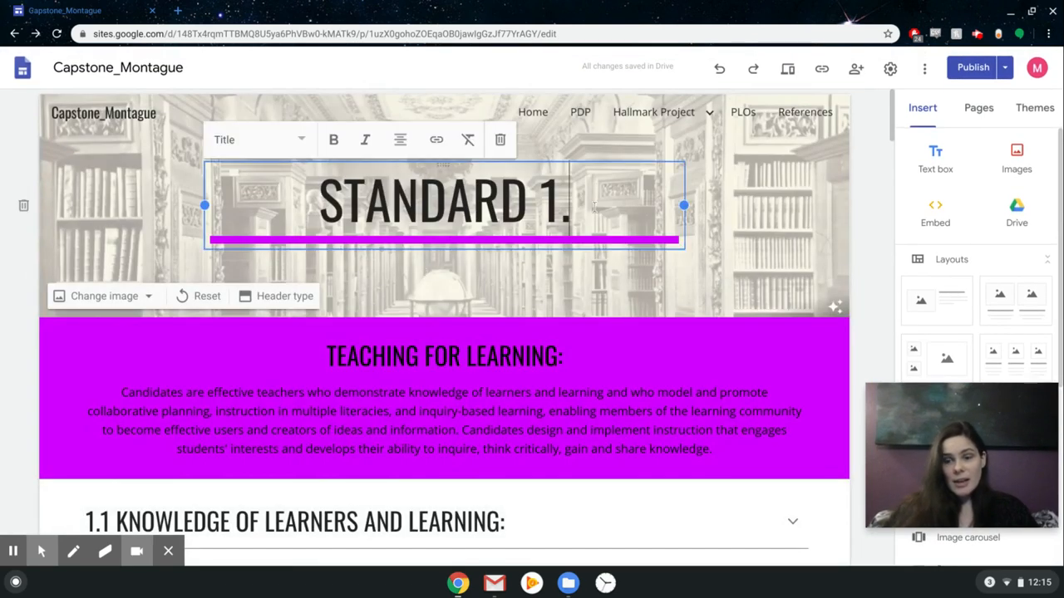
{"action": "key", "text": "BackSpace"}
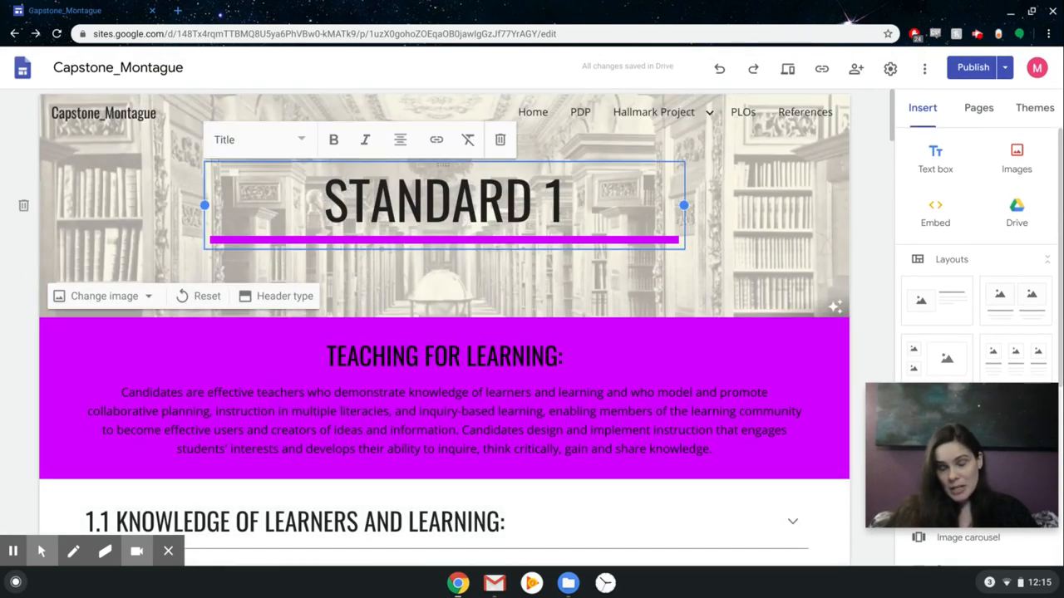